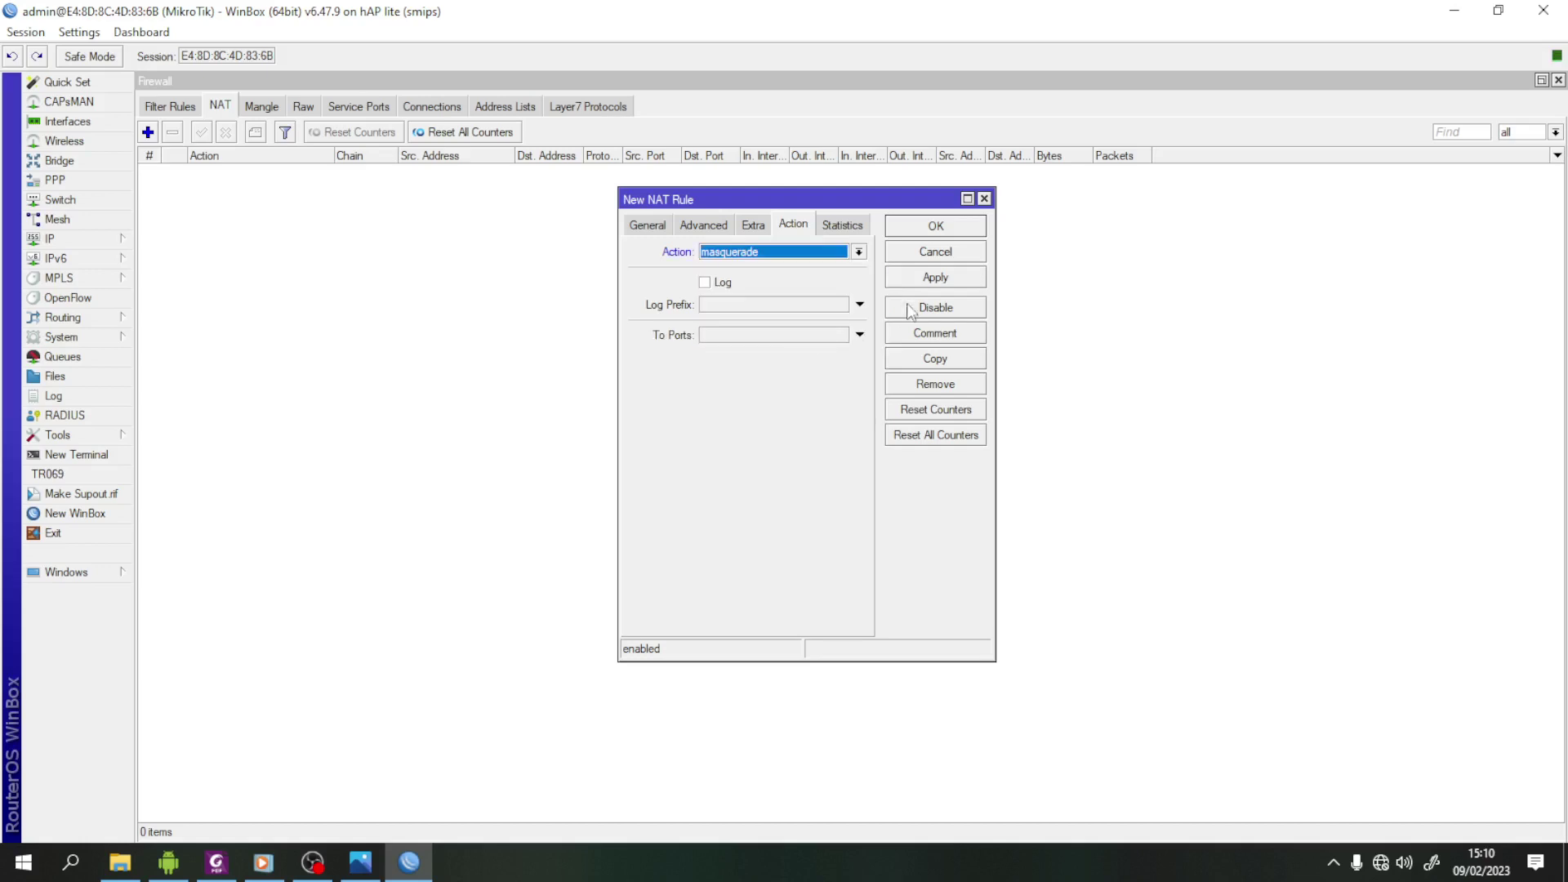
- Save the srcnat masquerade rule for ether1 and open a router terminal
left_click(936, 277)
left_click(935, 227)
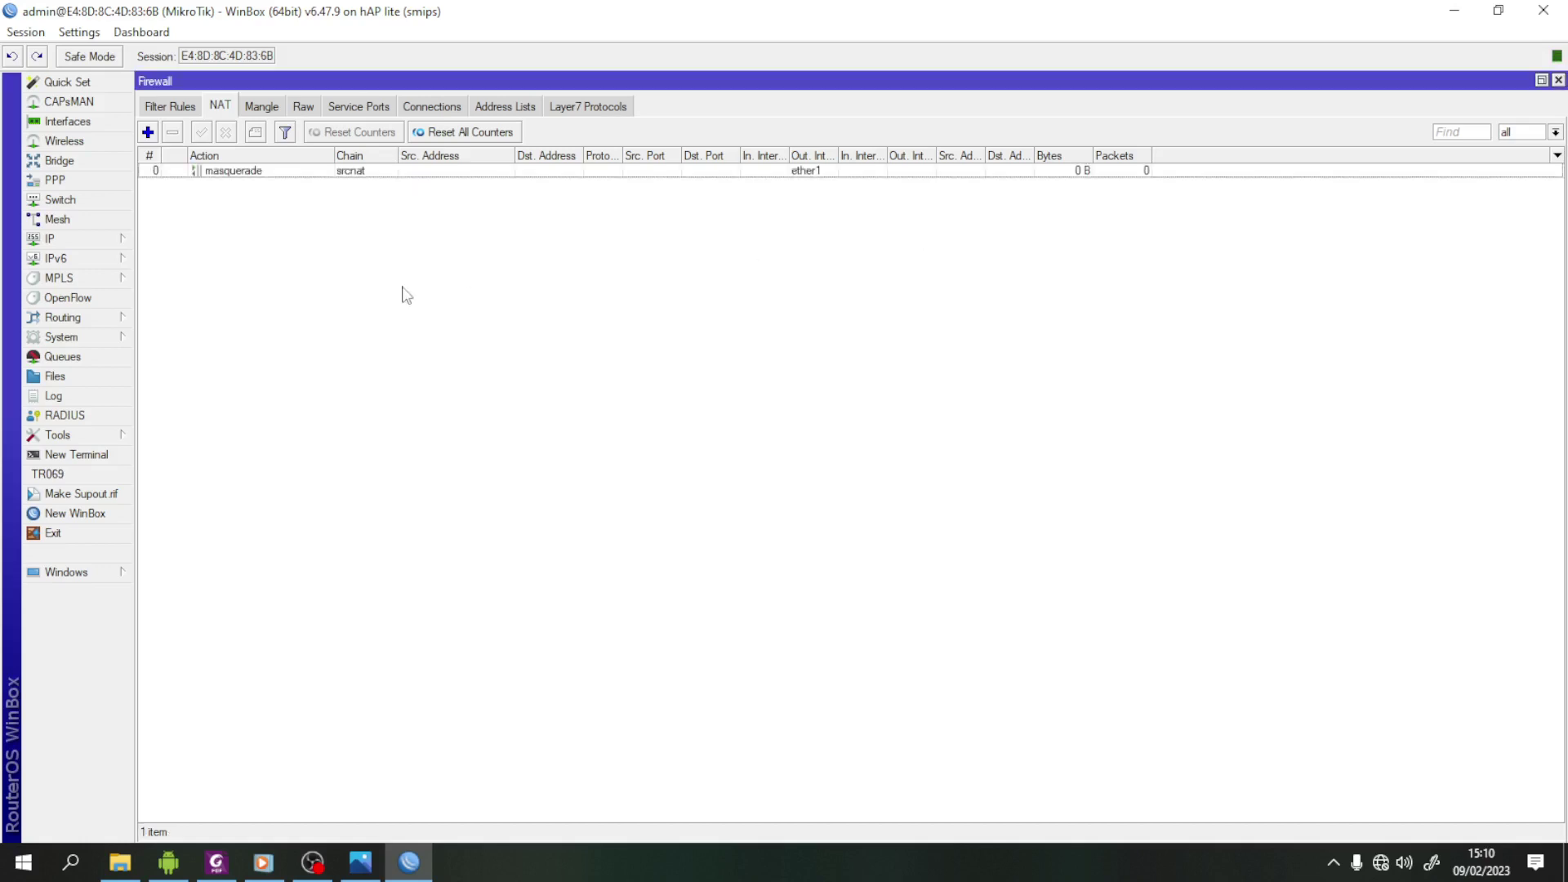
left_click(91, 456)
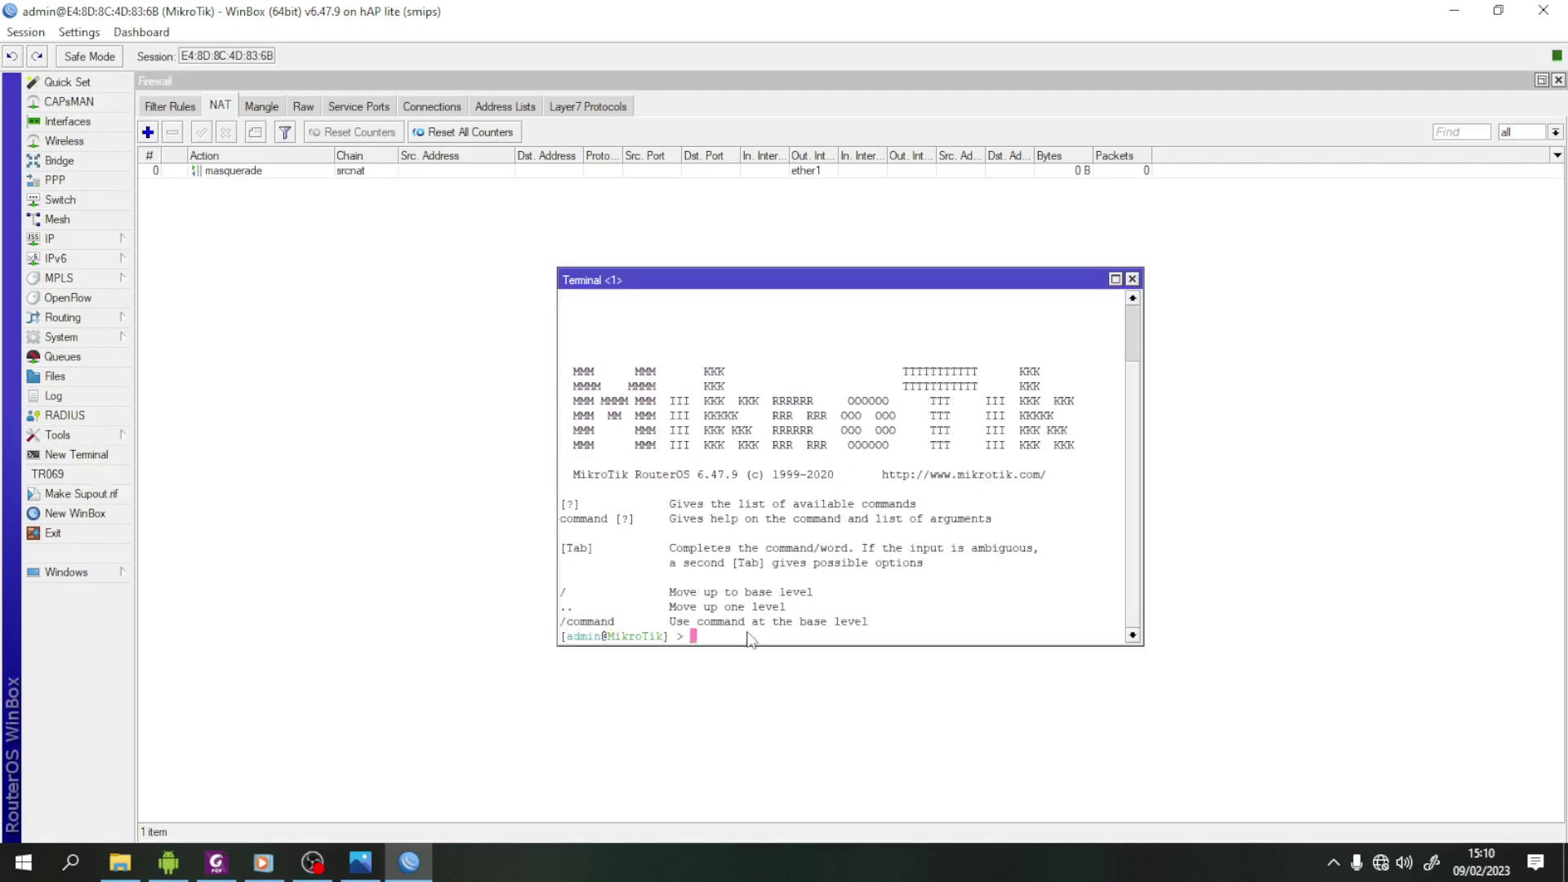
- Ping google.com from the router, then stop the ping
type("ping google.com")
key("Return")
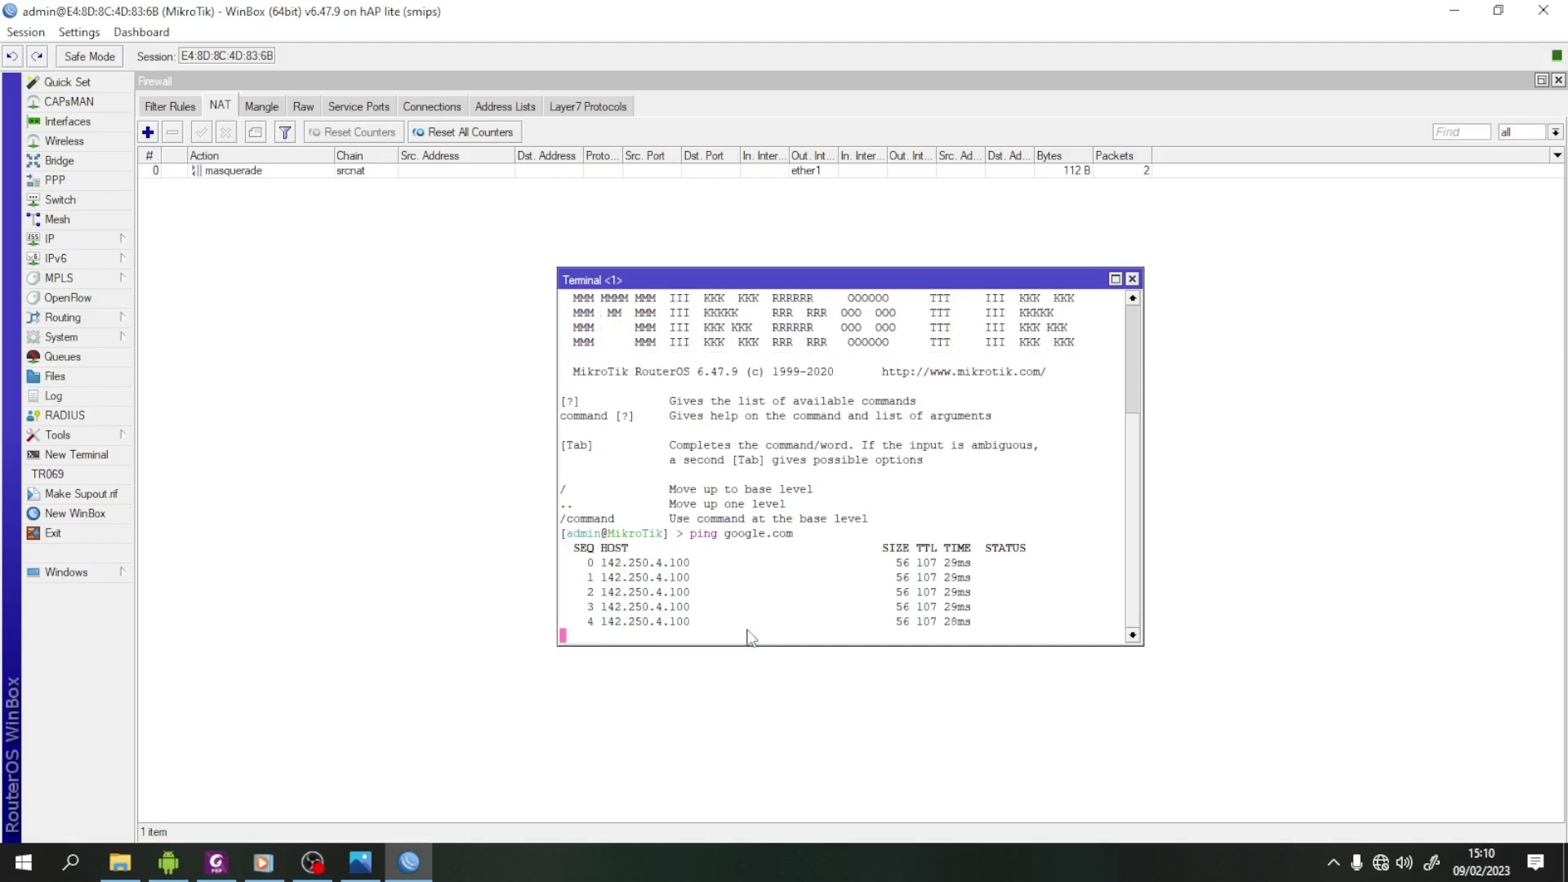
key("ctrl+c")
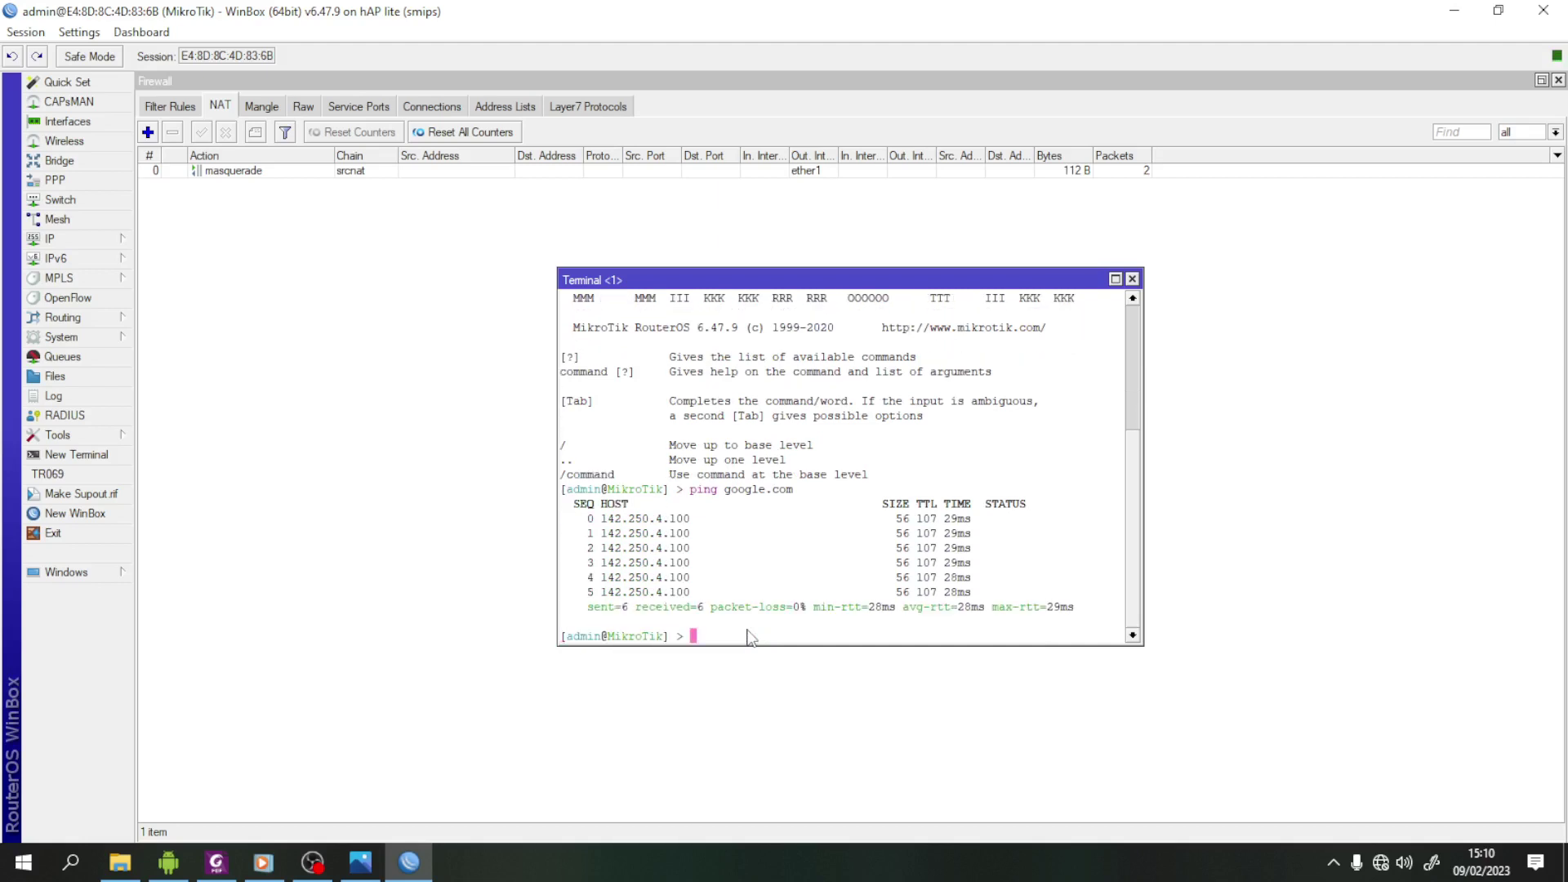
- Ping 8.8.8.8, then close the terminal and firewall windows
type("ping 8.8.8.8")
key("Return")
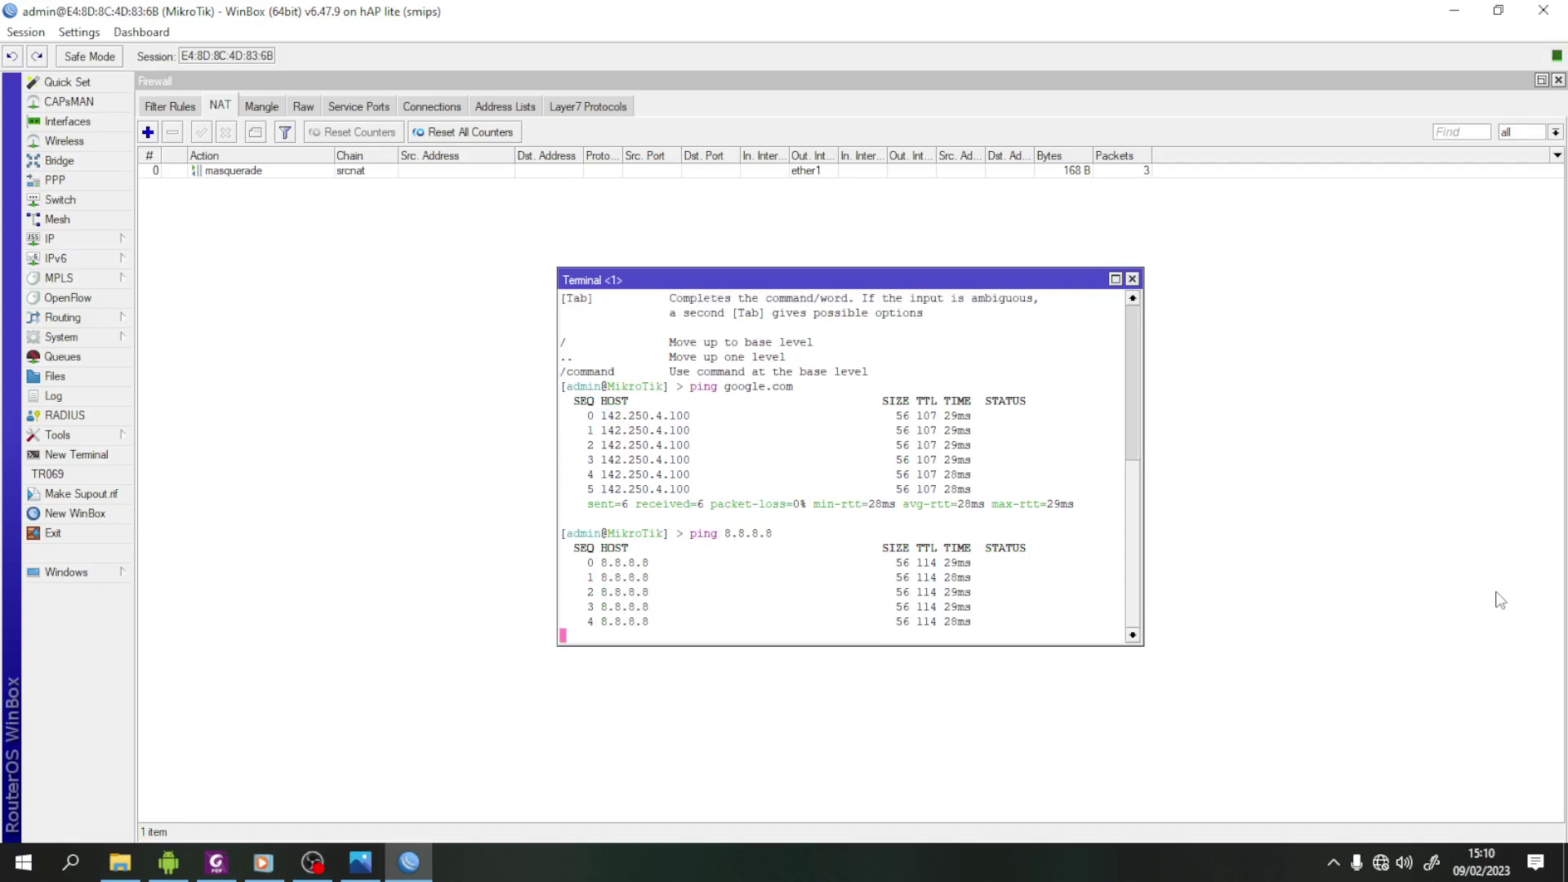
key("ctrl+c")
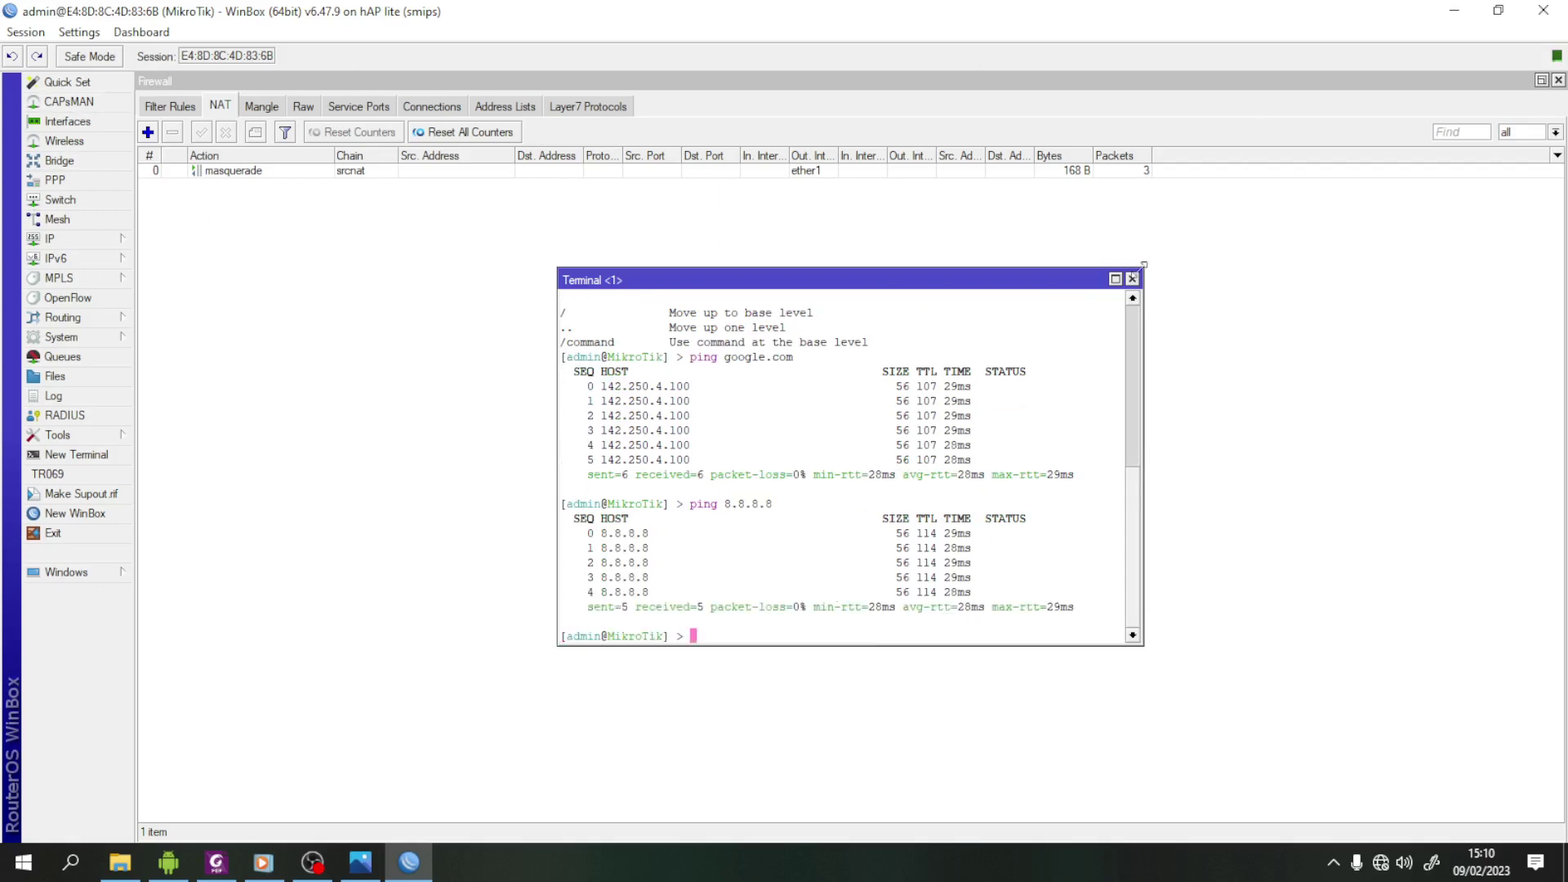
left_click(1132, 279)
left_click(1558, 81)
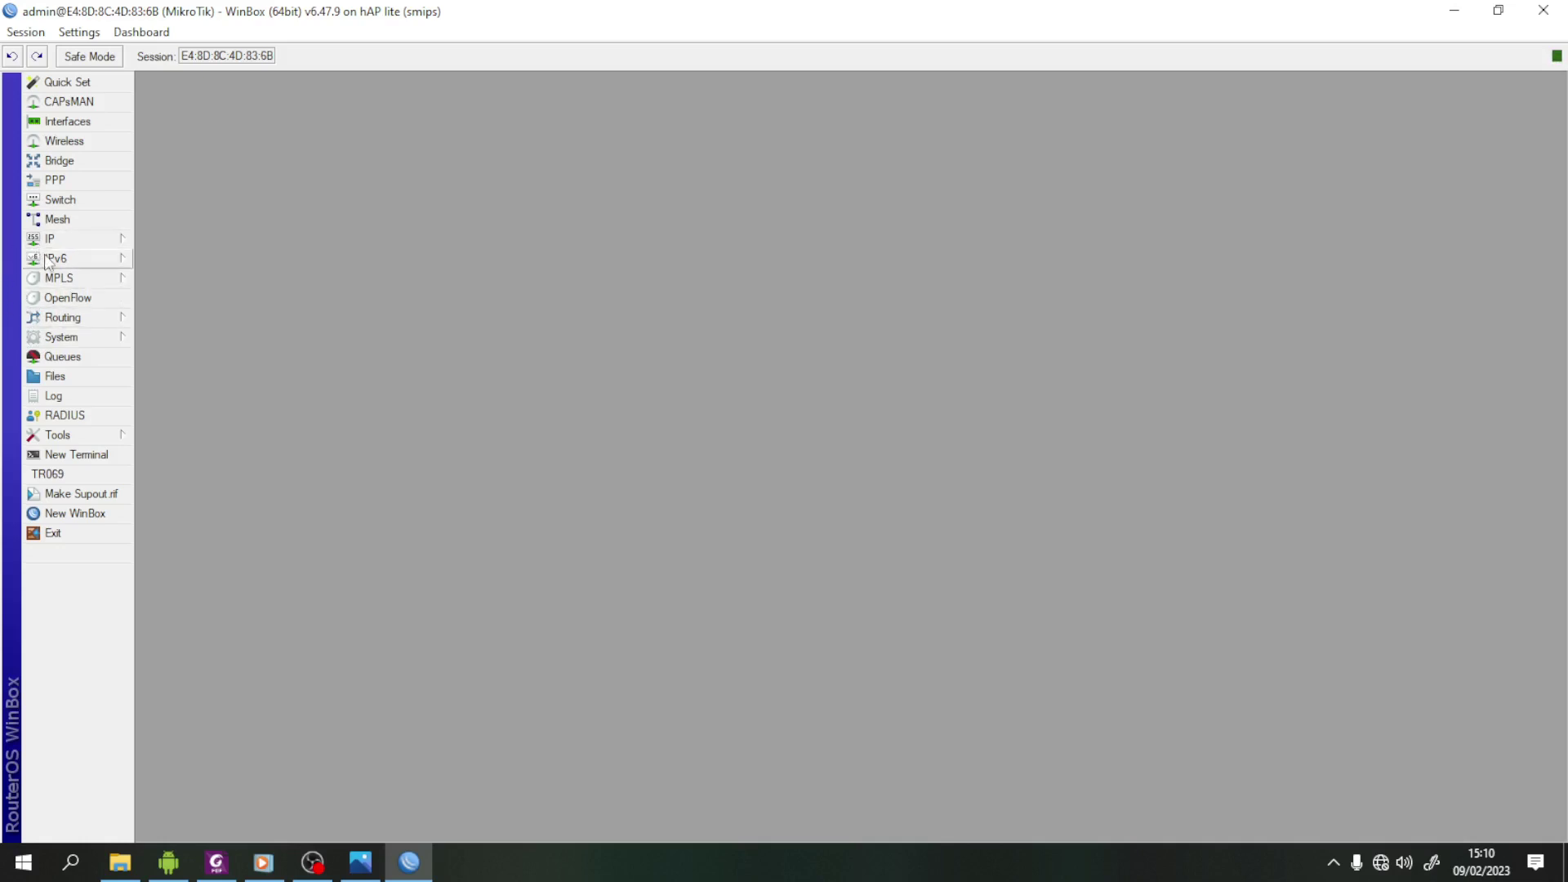
- Start a new VLAN interface in Interfaces, checking the task sheet for its specs
left_click(79, 123)
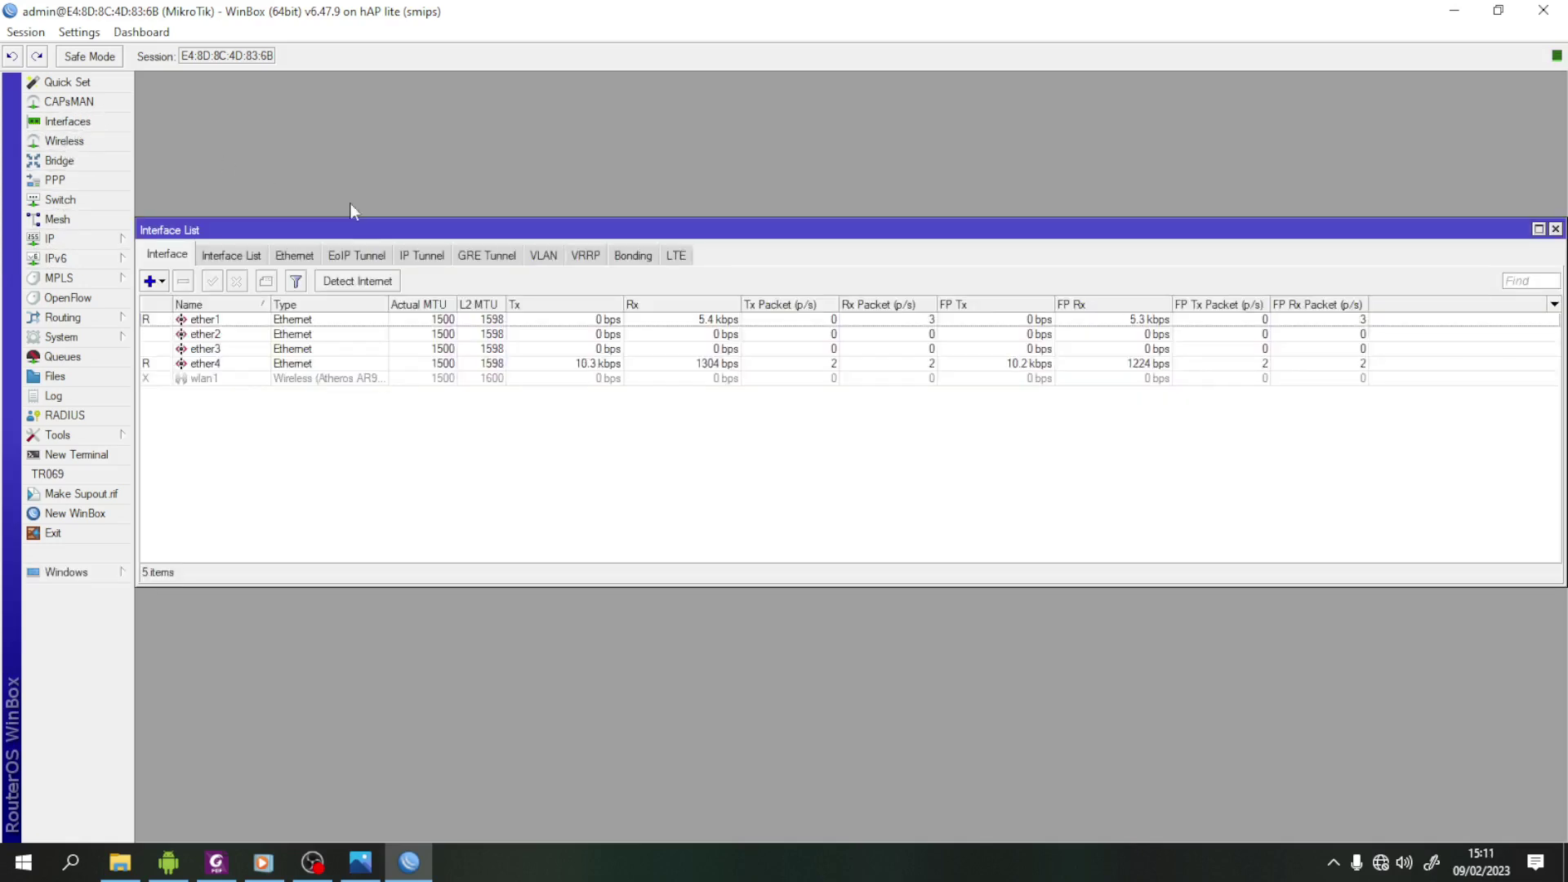
left_click(155, 282)
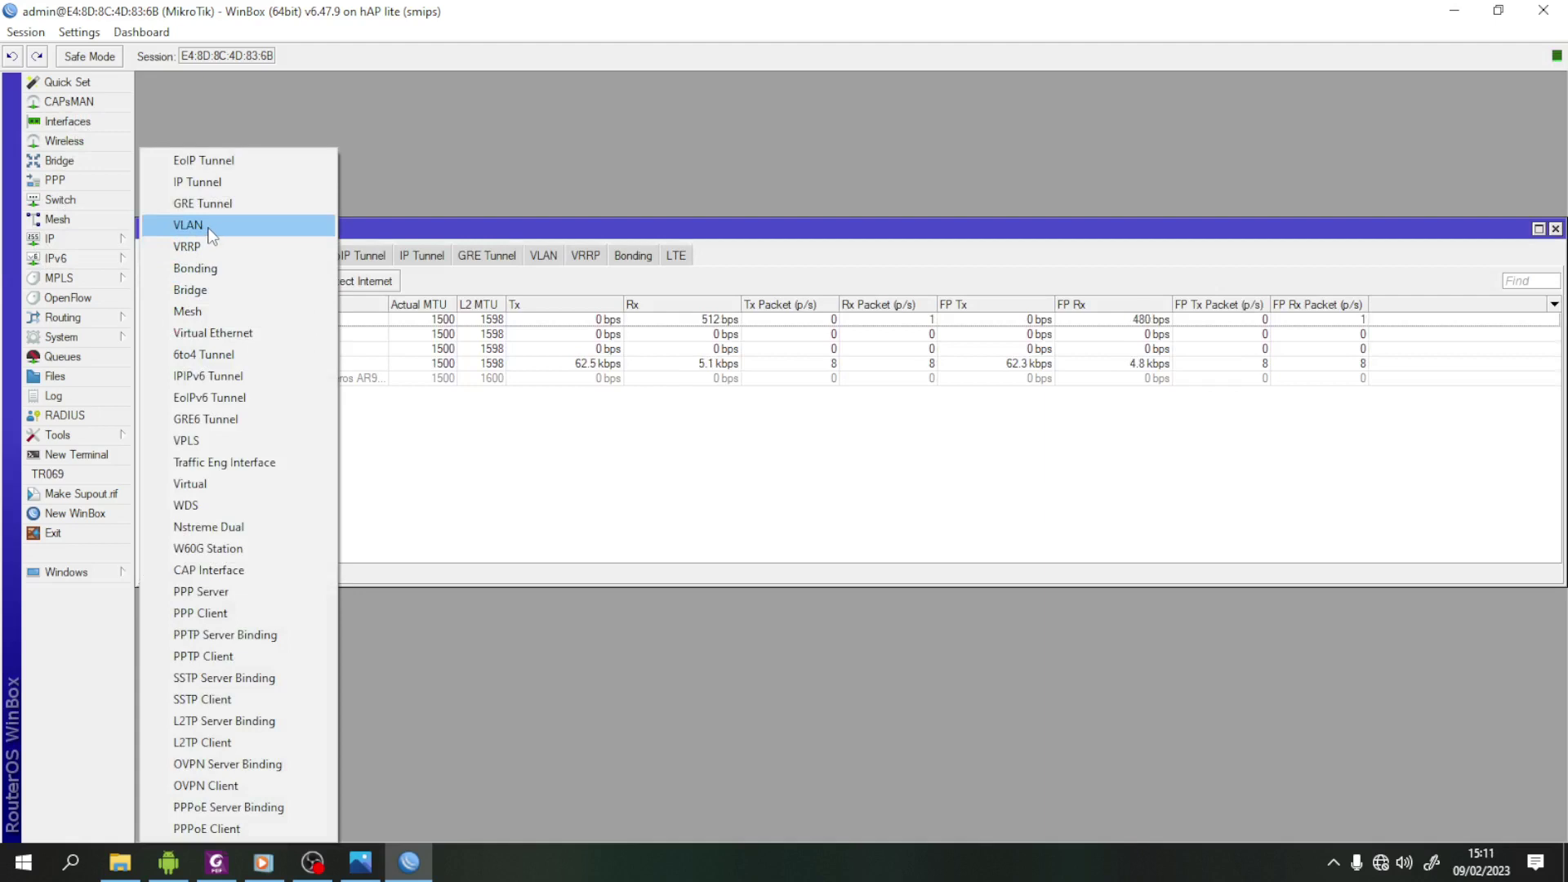
left_click(206, 227)
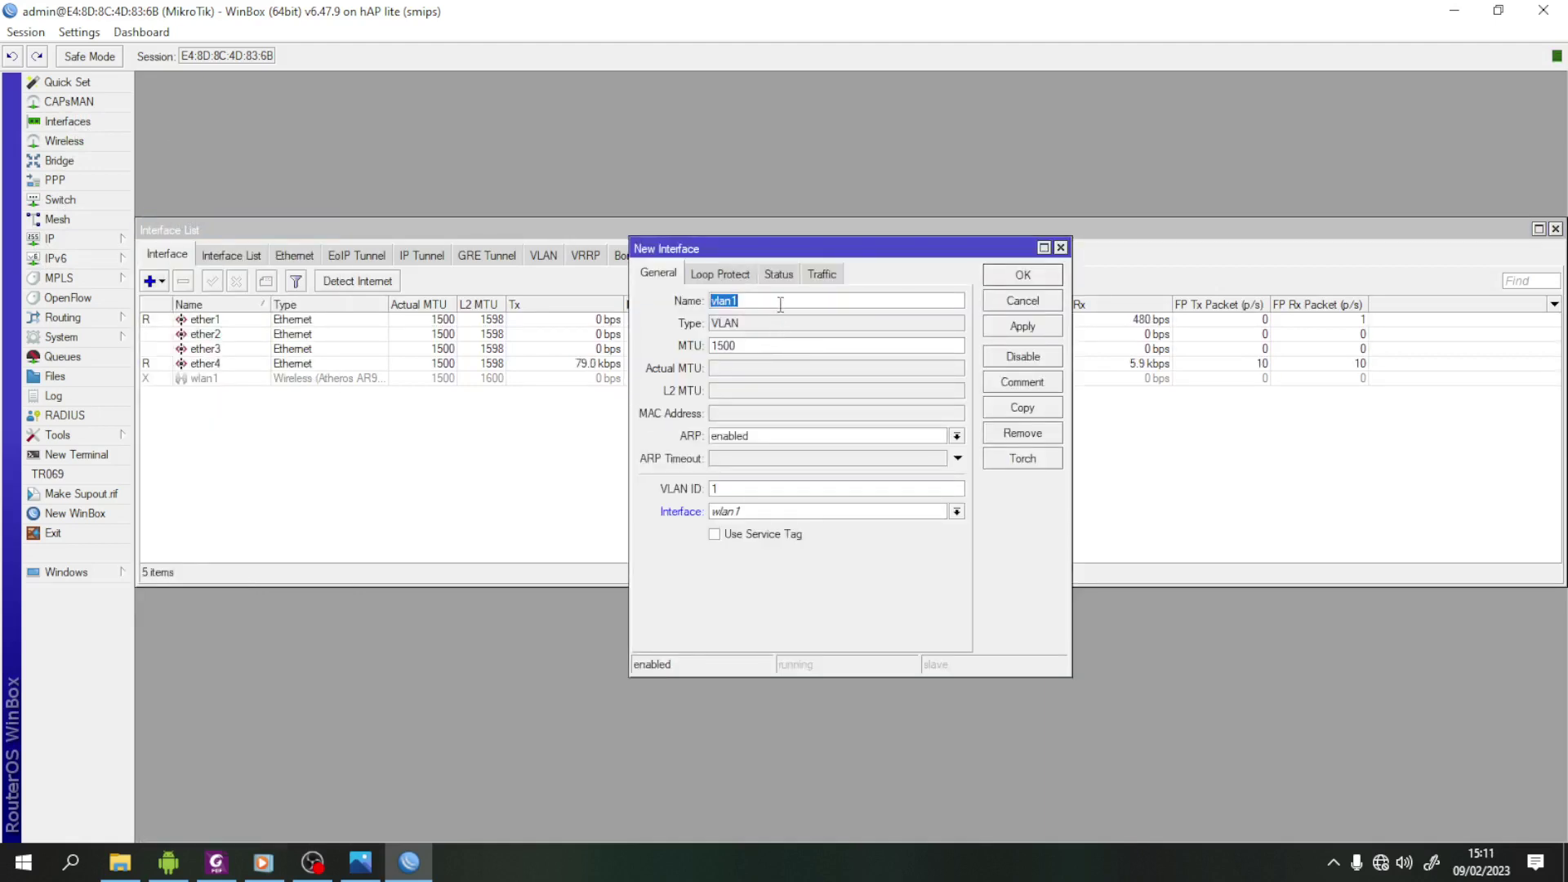
left_click(778, 305)
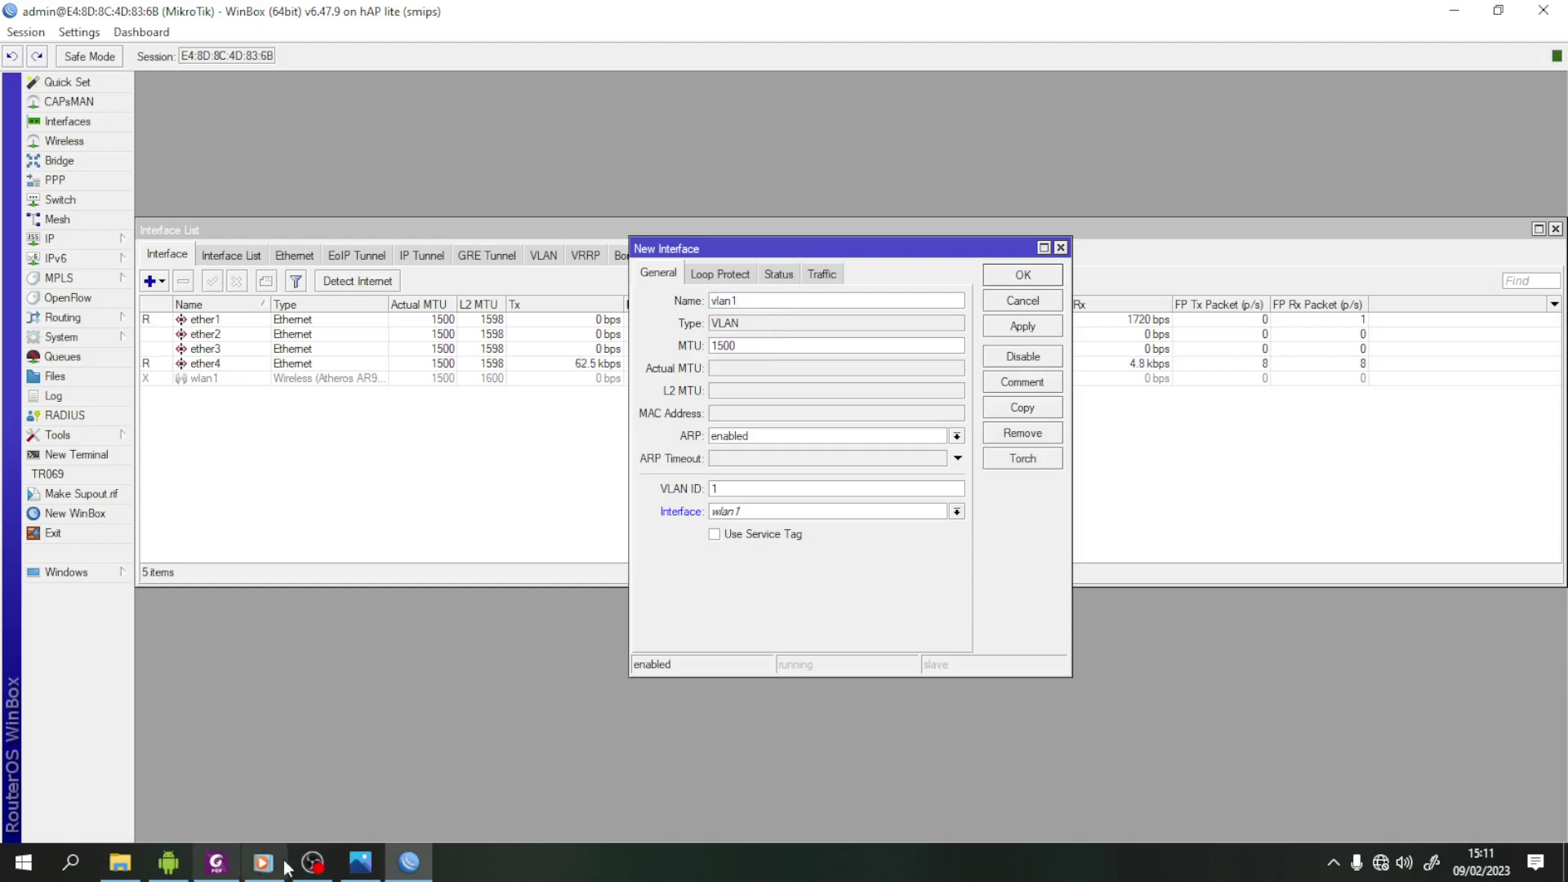
left_click(216, 865)
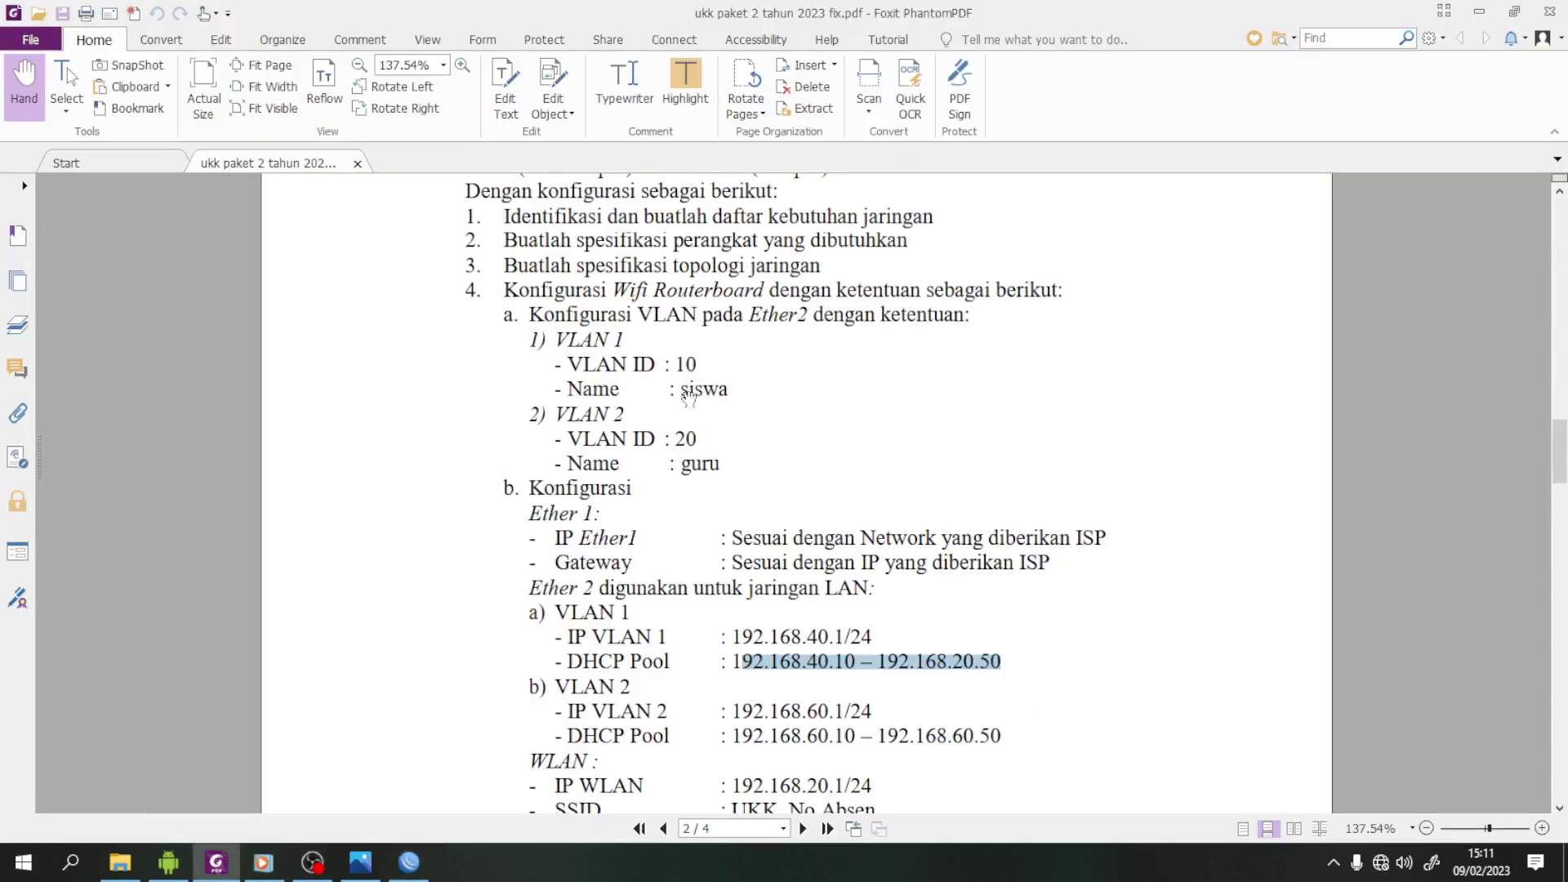
left_click(409, 862)
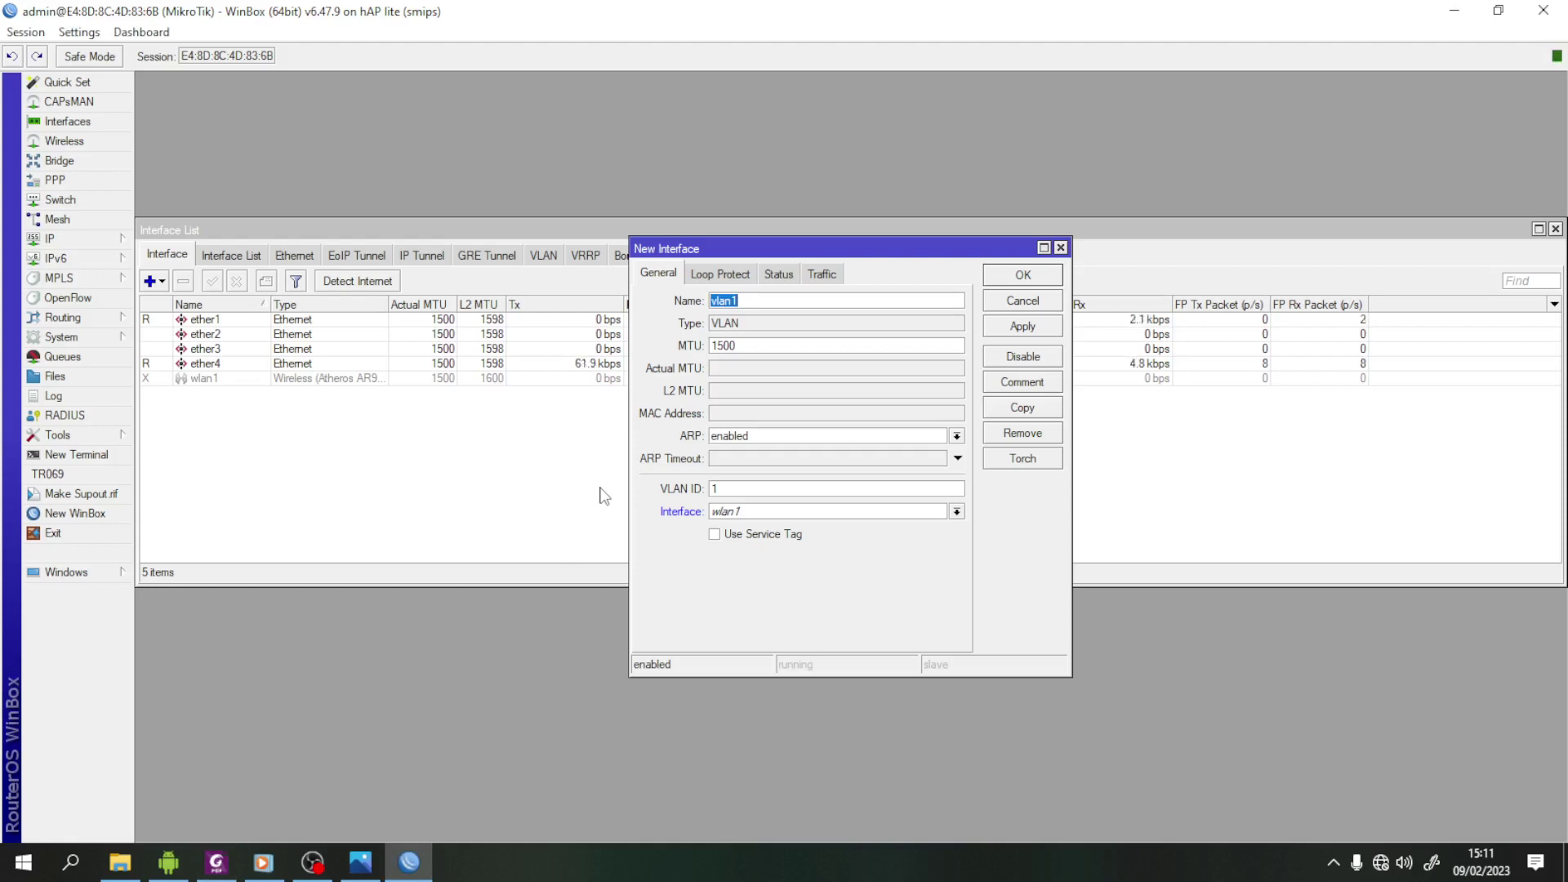
left_click(215, 863)
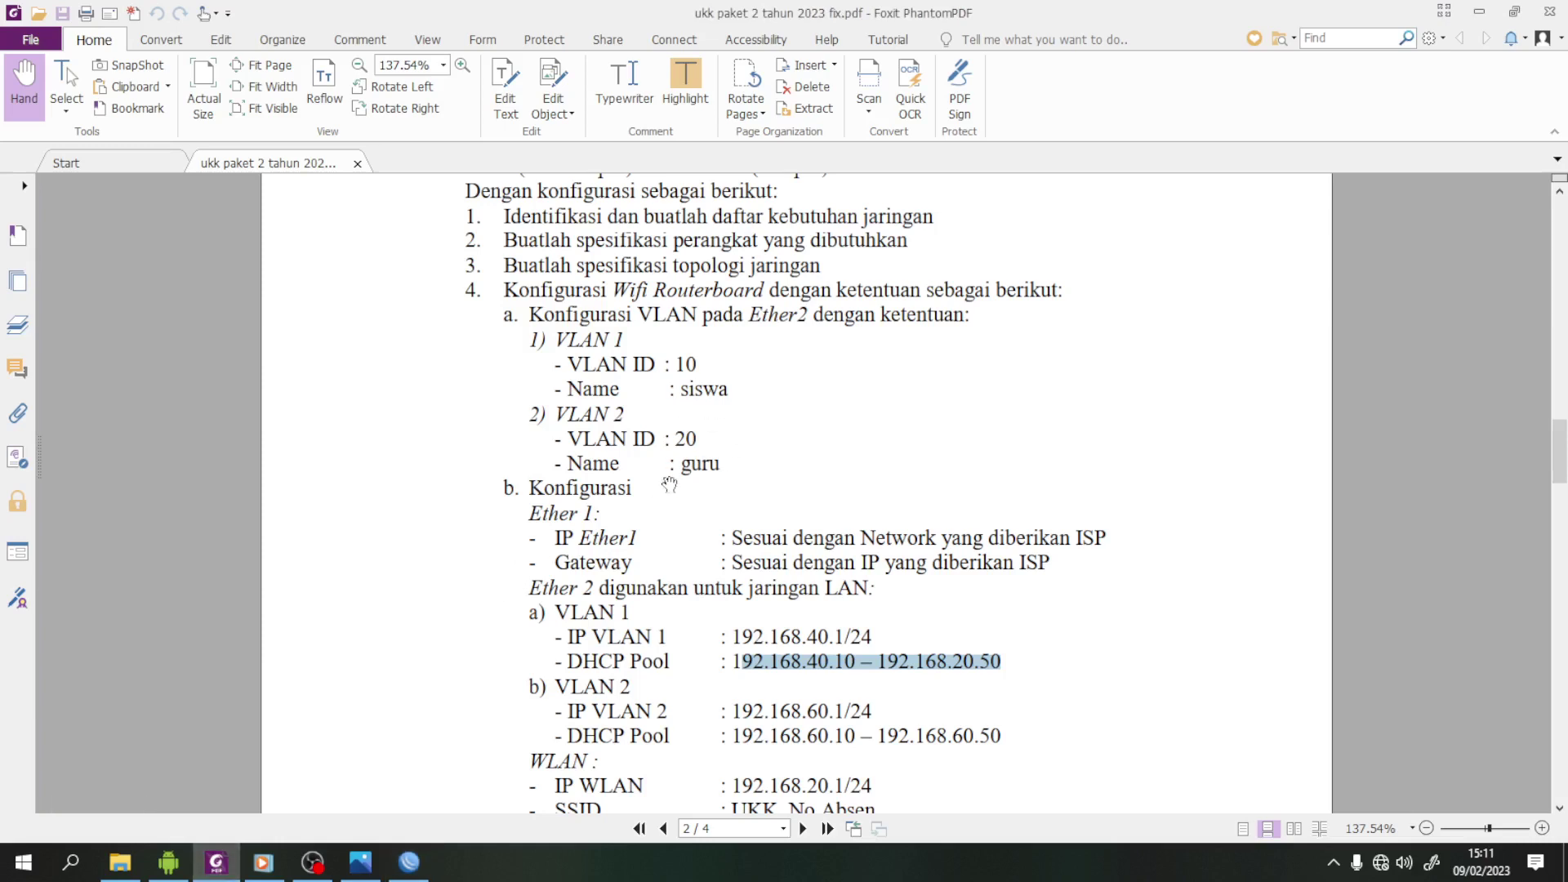
left_click(426, 869)
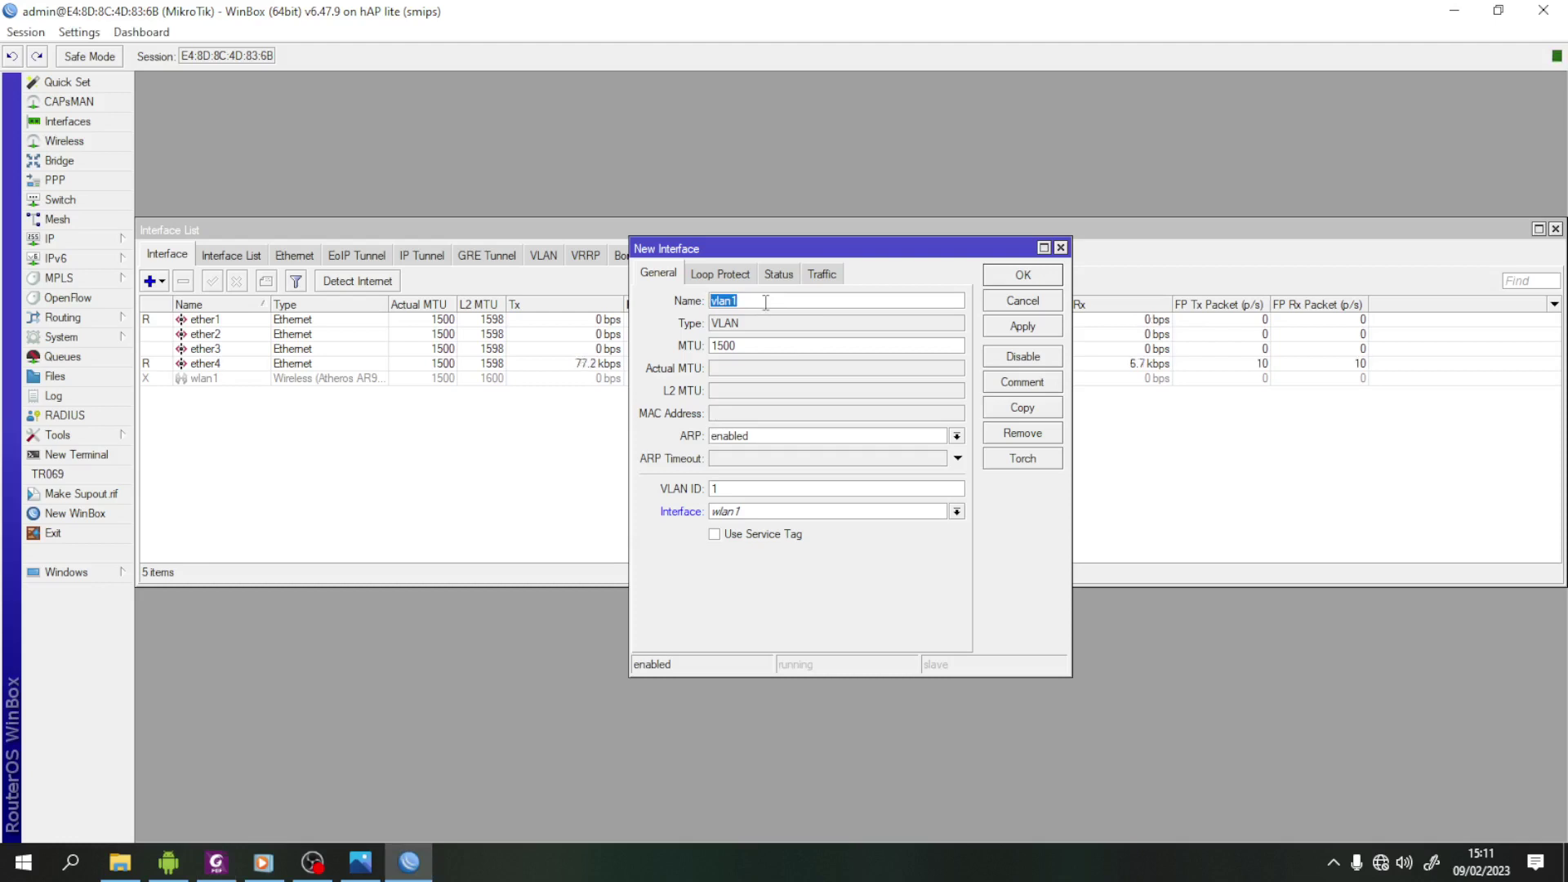
- Name the VLAN siswa with VLAN ID 10 on ether2 and save it
type("siswa")
left_click(736, 489)
left_click(957, 511)
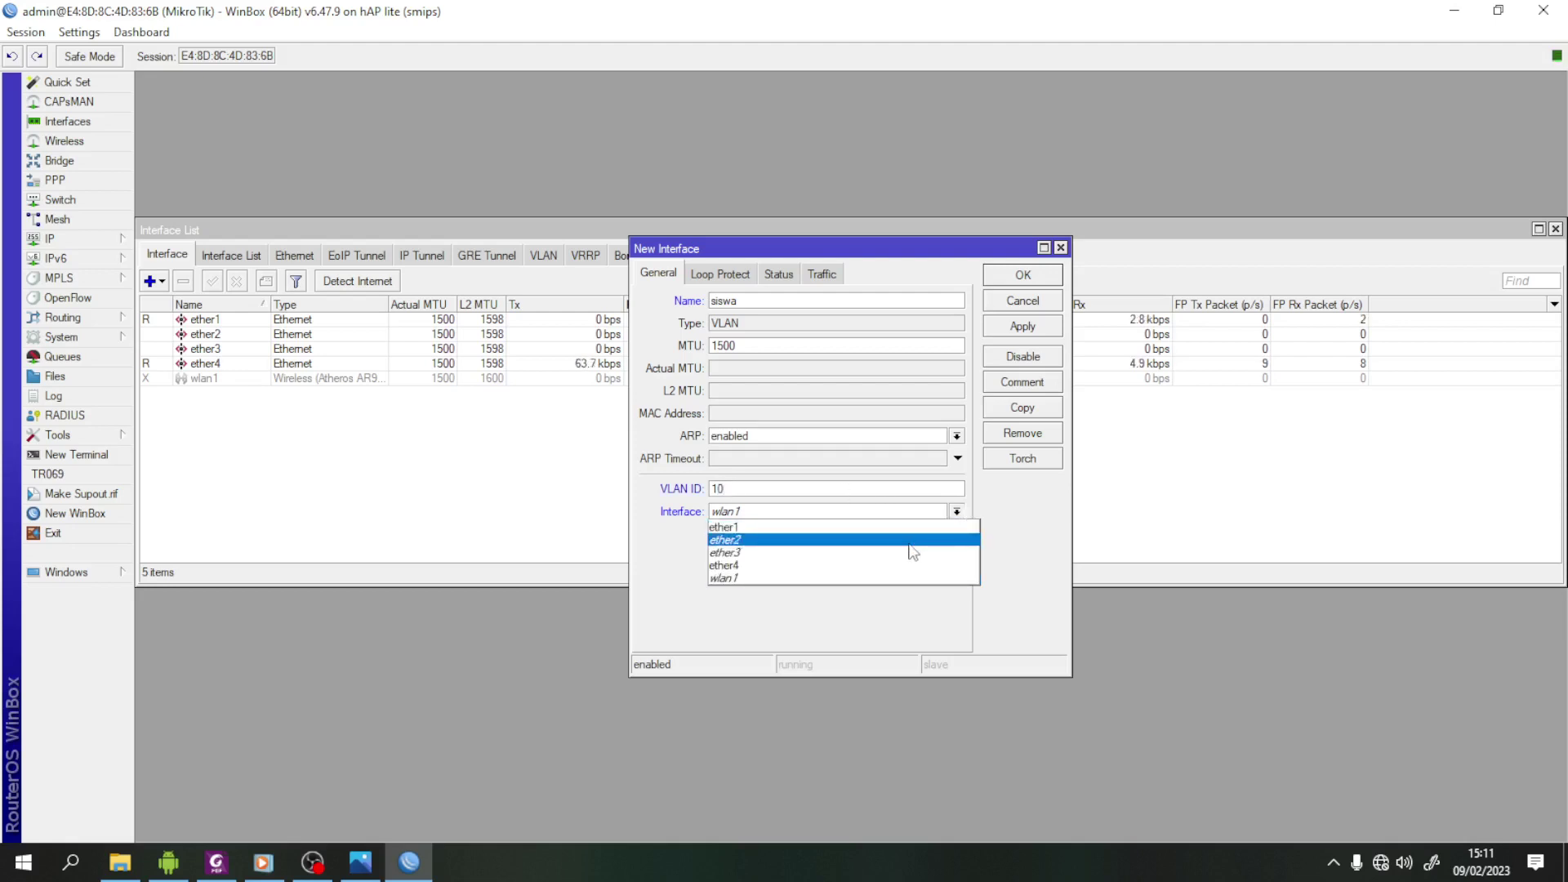
left_click(915, 541)
left_click(1023, 327)
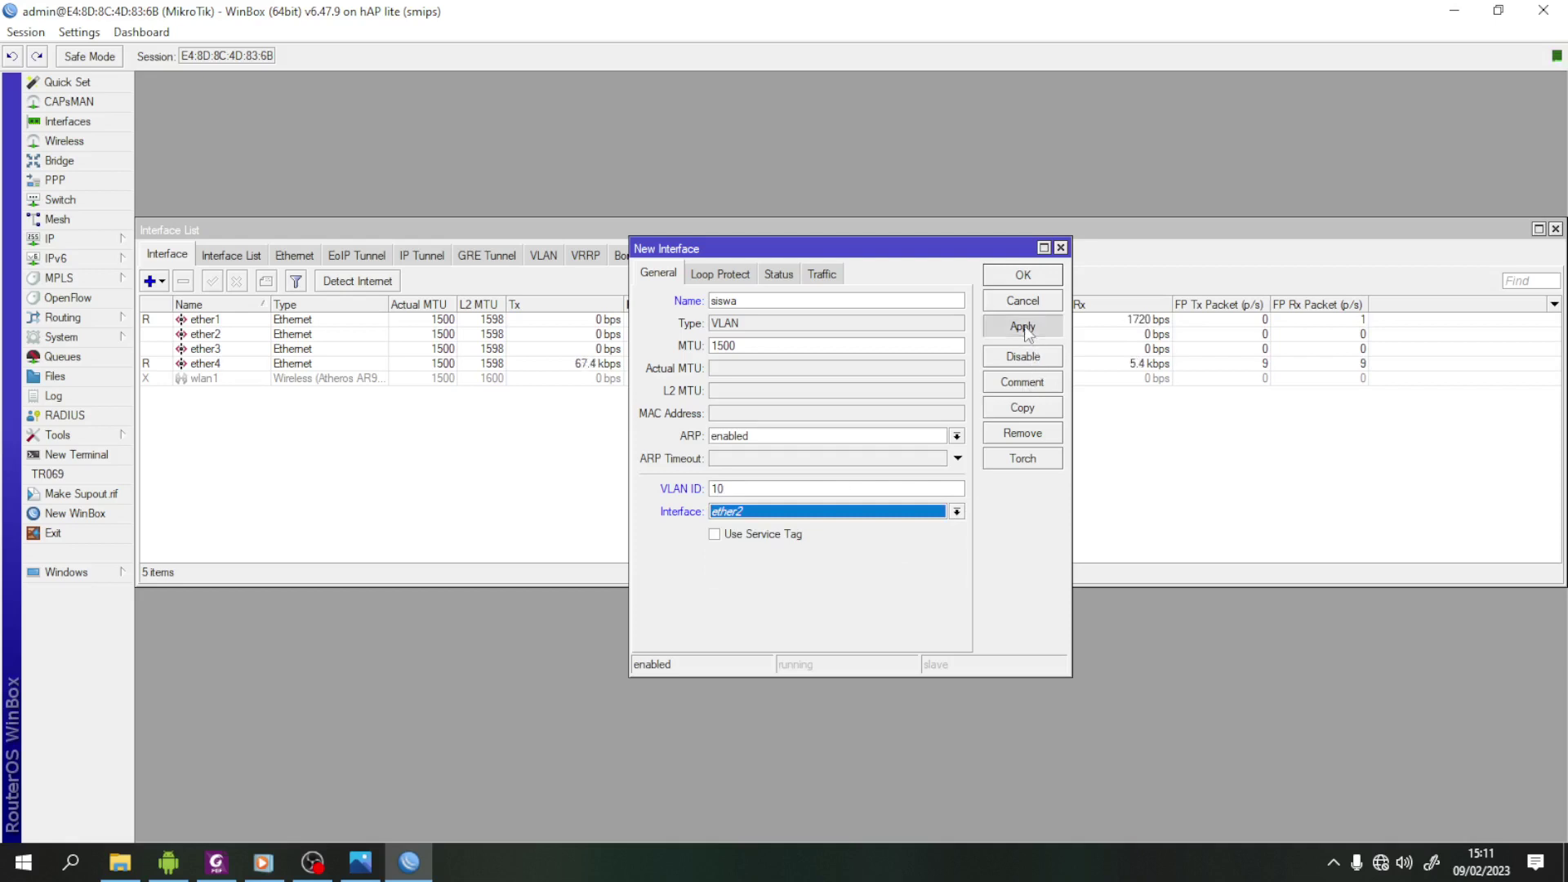
left_click(1023, 276)
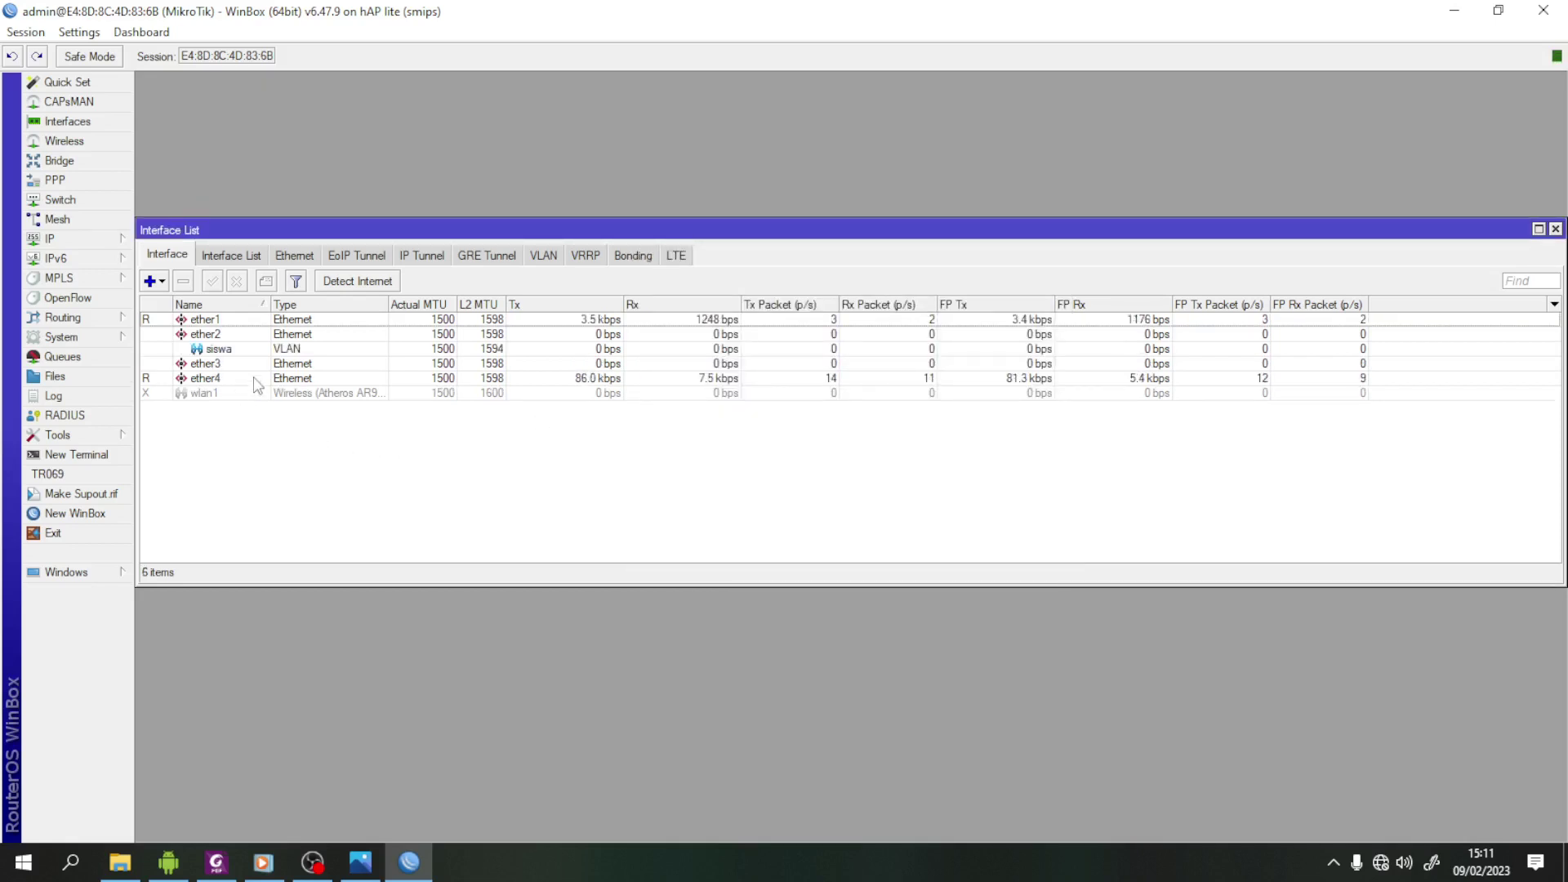
- Add VLAN interface guru with VLAN ID 20 on ether2
left_click(157, 281)
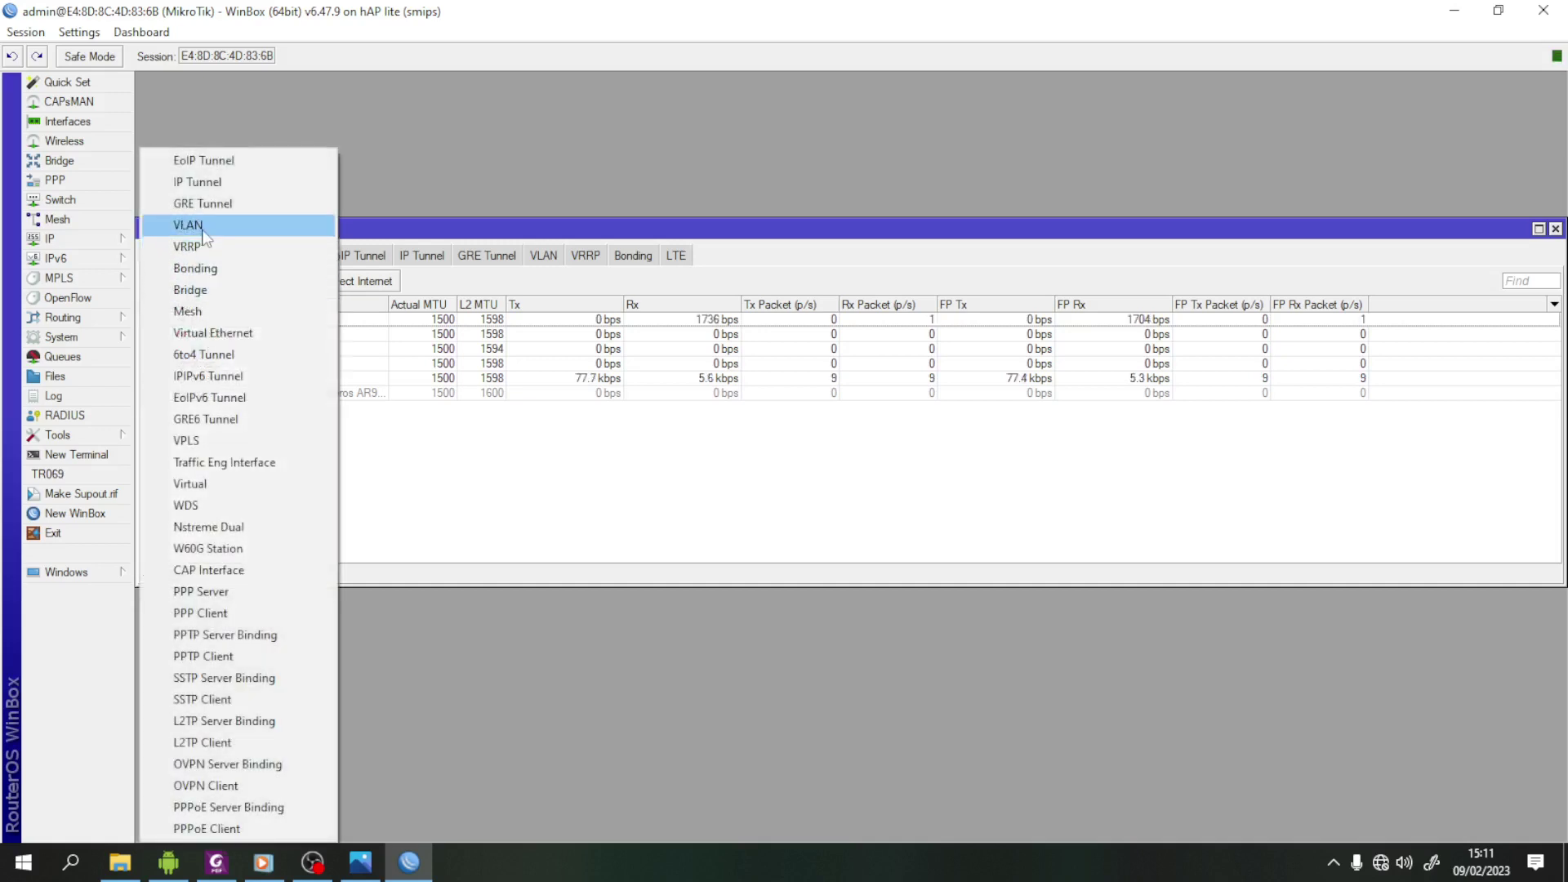
left_click(203, 231)
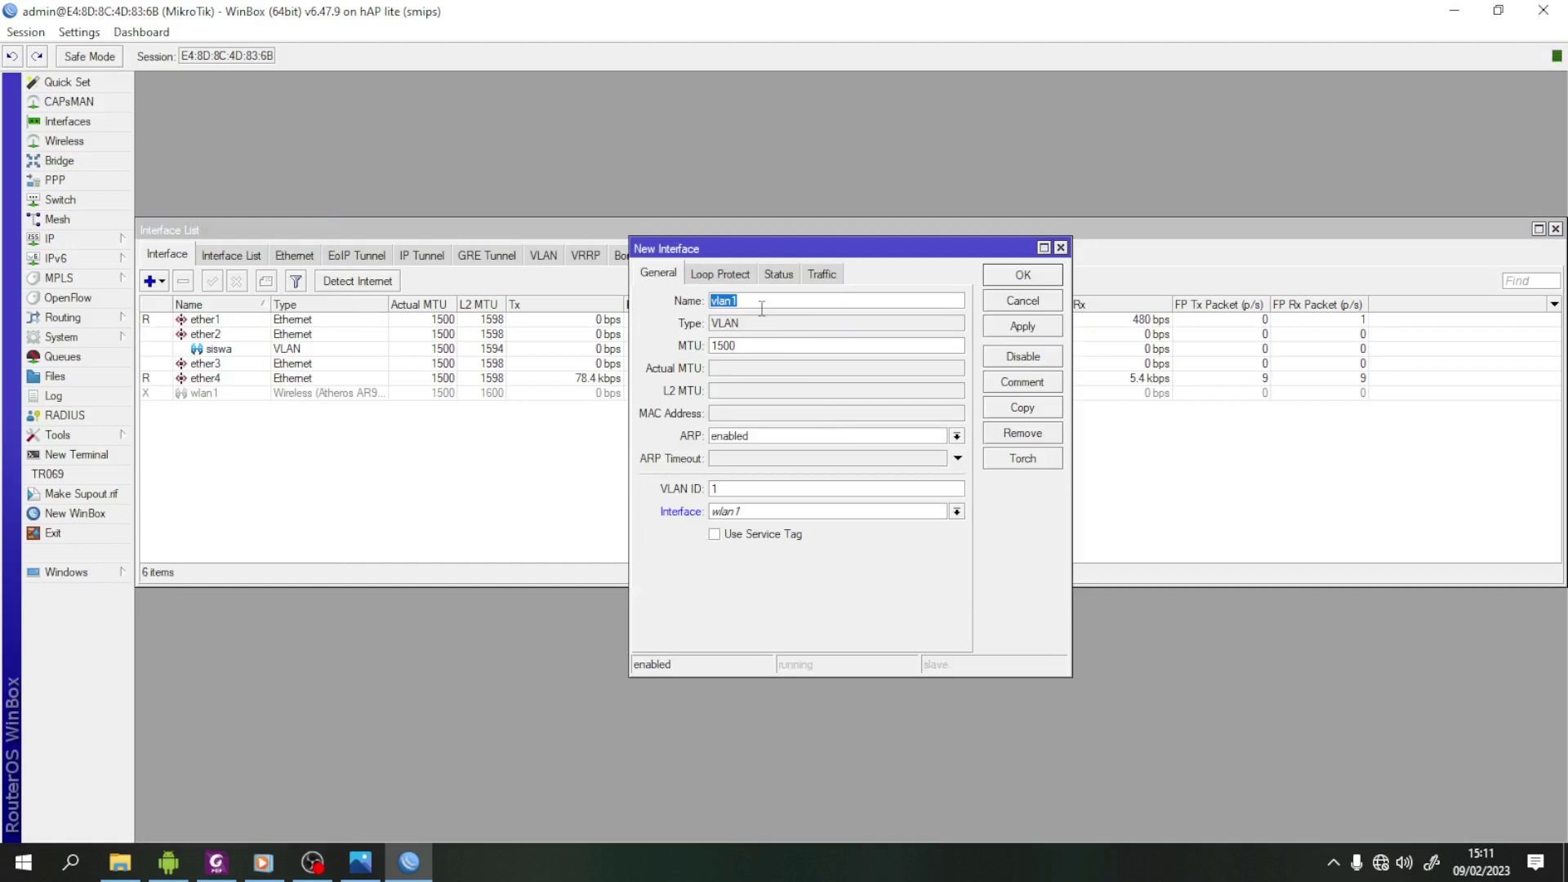
left_click(215, 863)
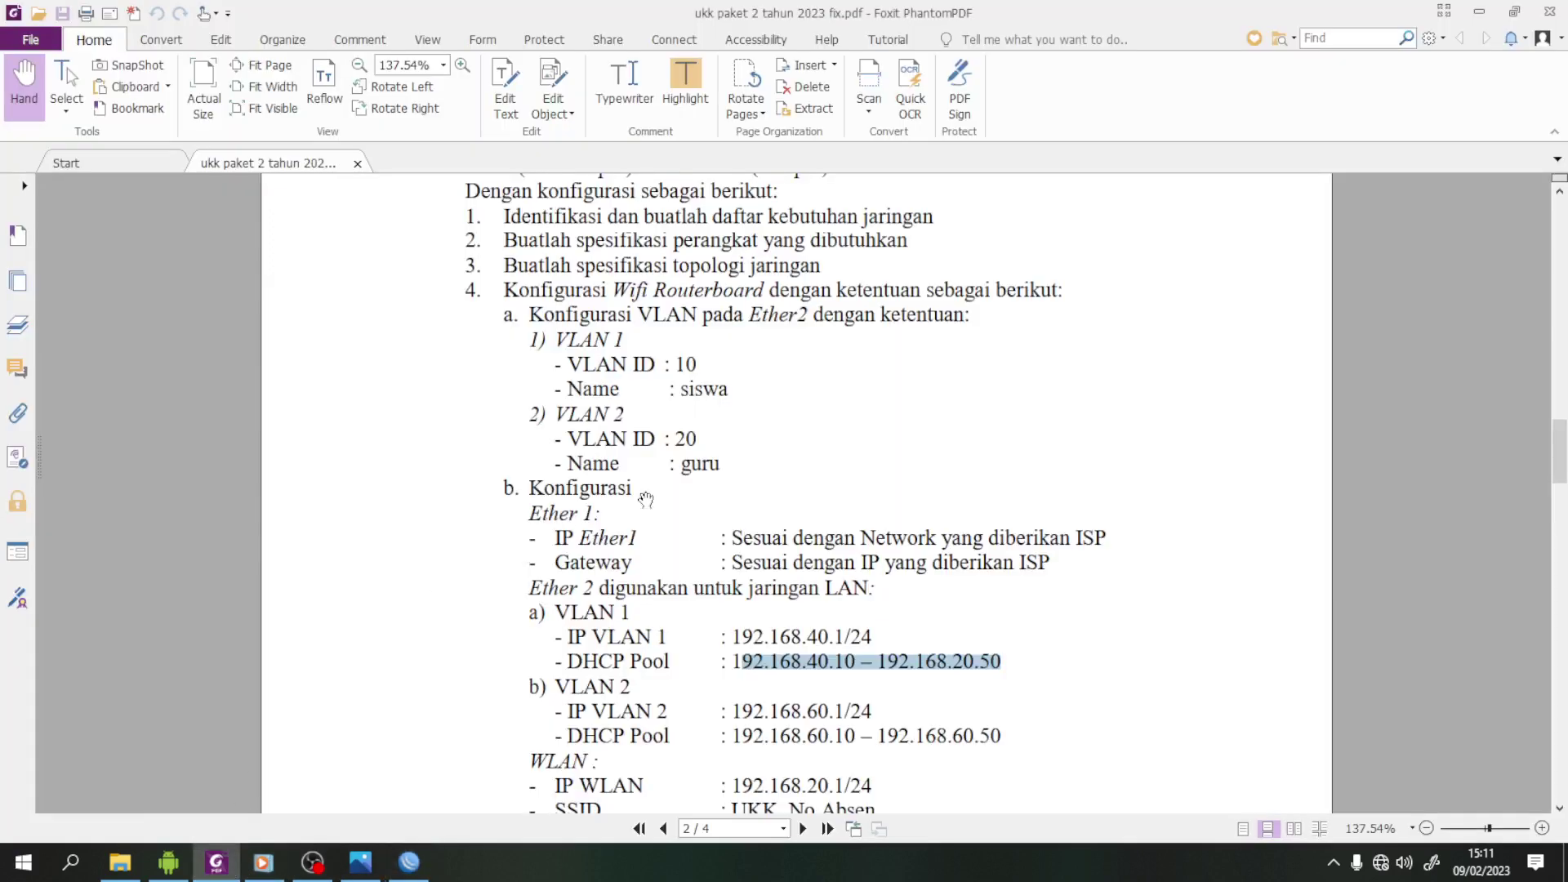
left_click(409, 863)
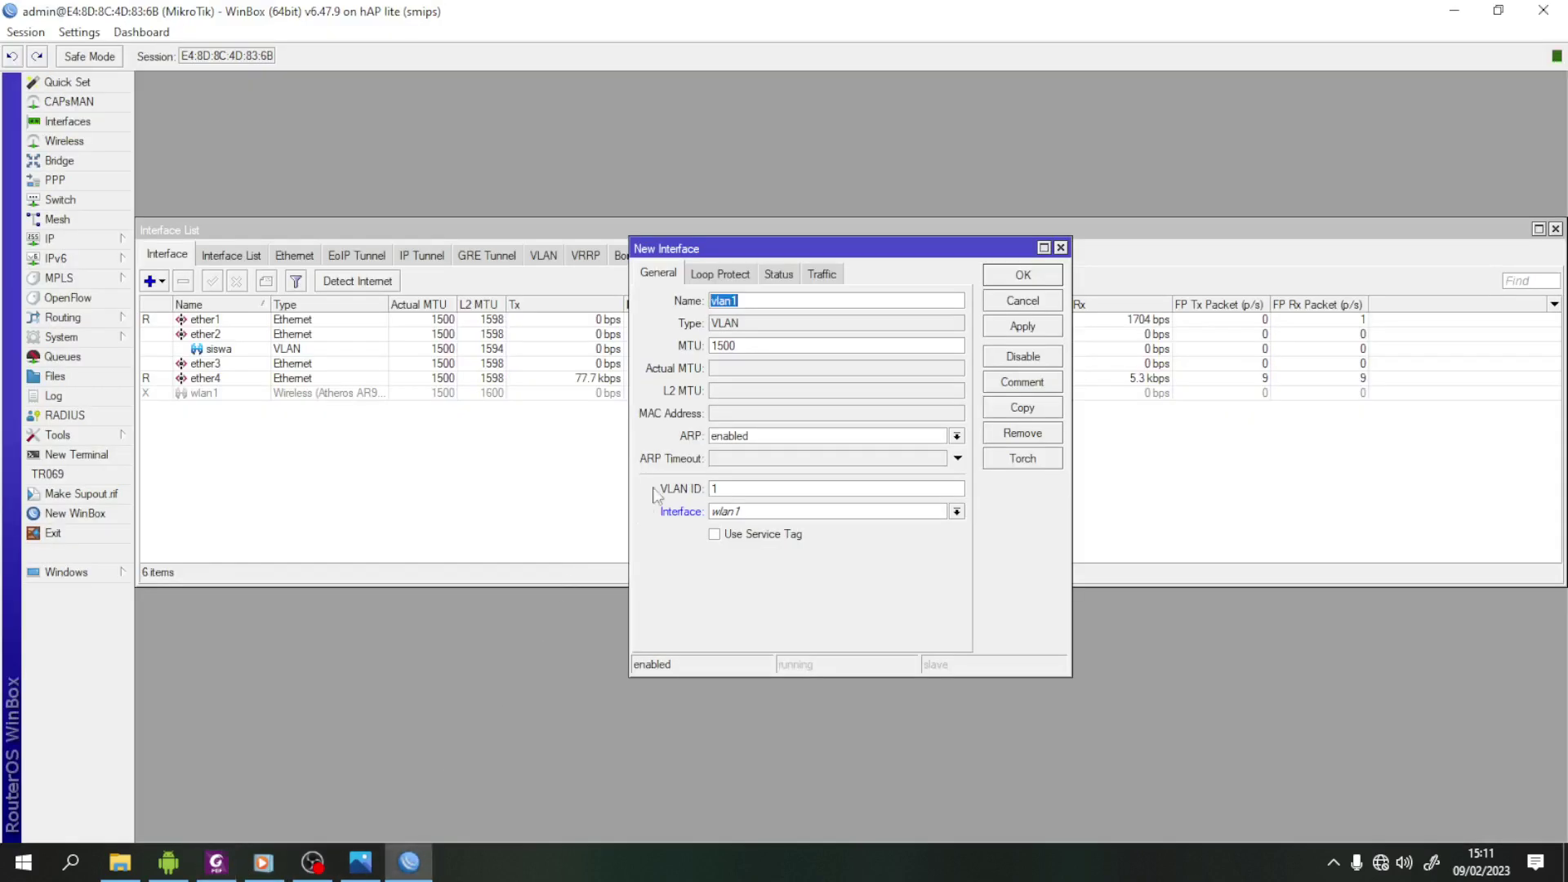
type("gu")
type("20")
left_click(956, 511)
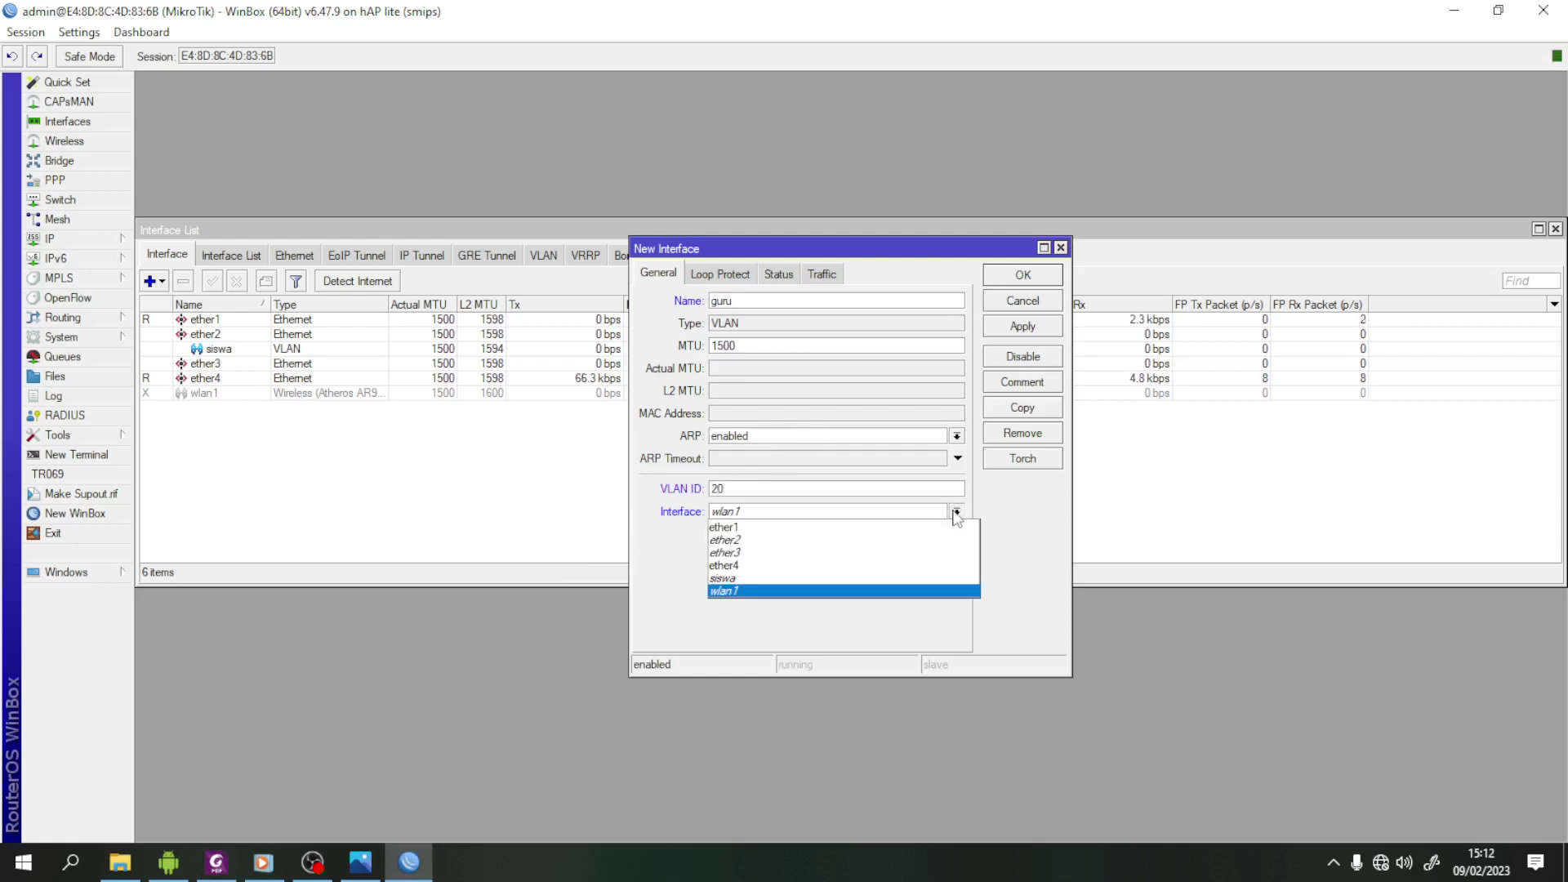
left_click(865, 541)
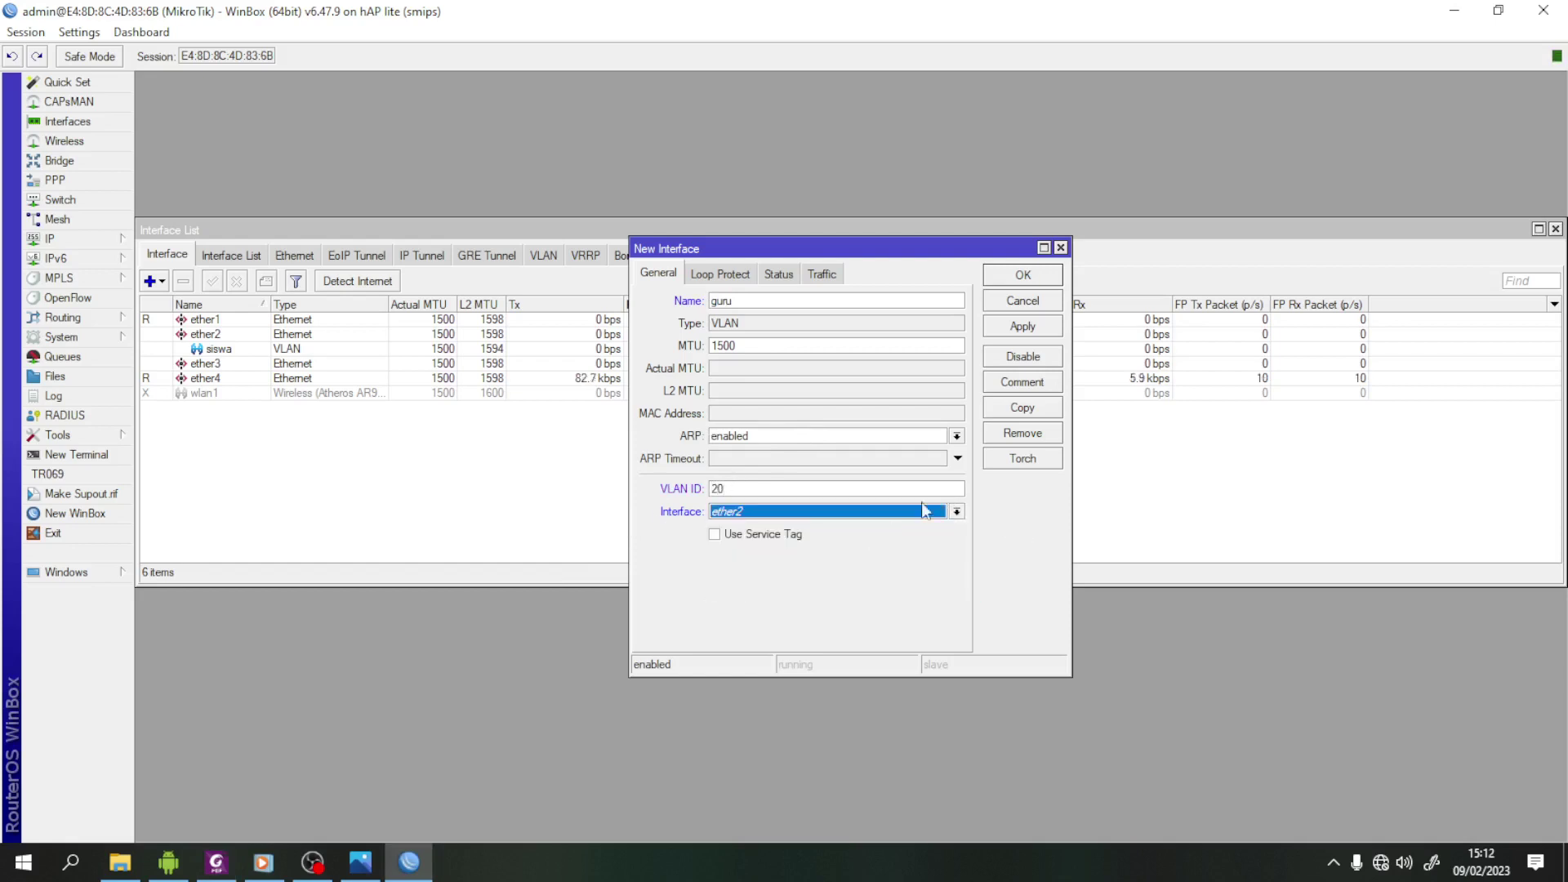
left_click(1023, 325)
left_click(1026, 276)
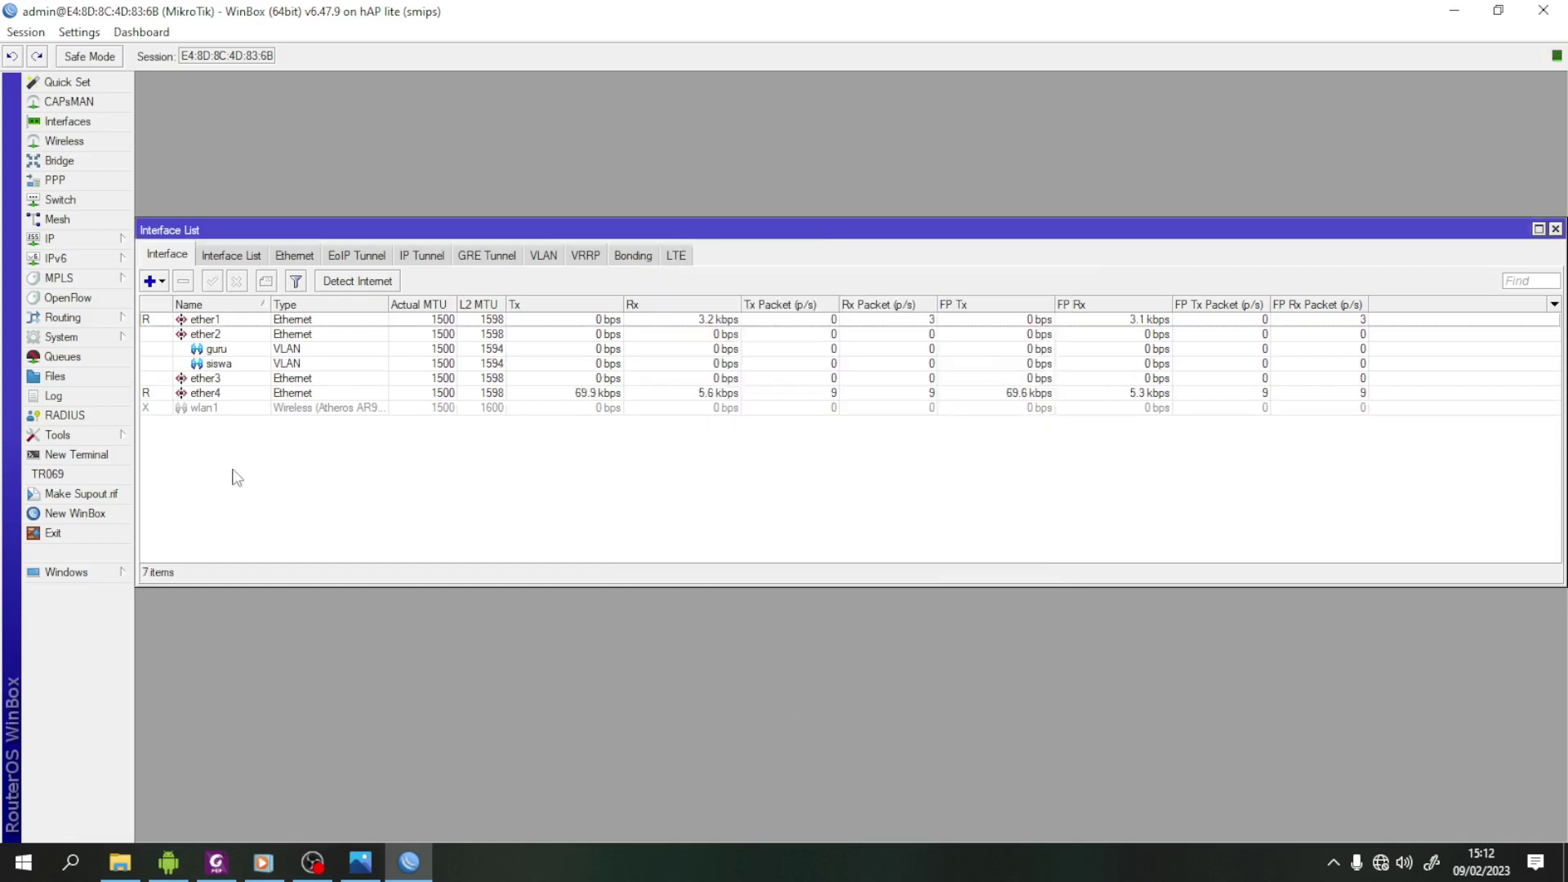
- Open the siswa and guru VLAN properties to verify their settings
double_click(219, 363)
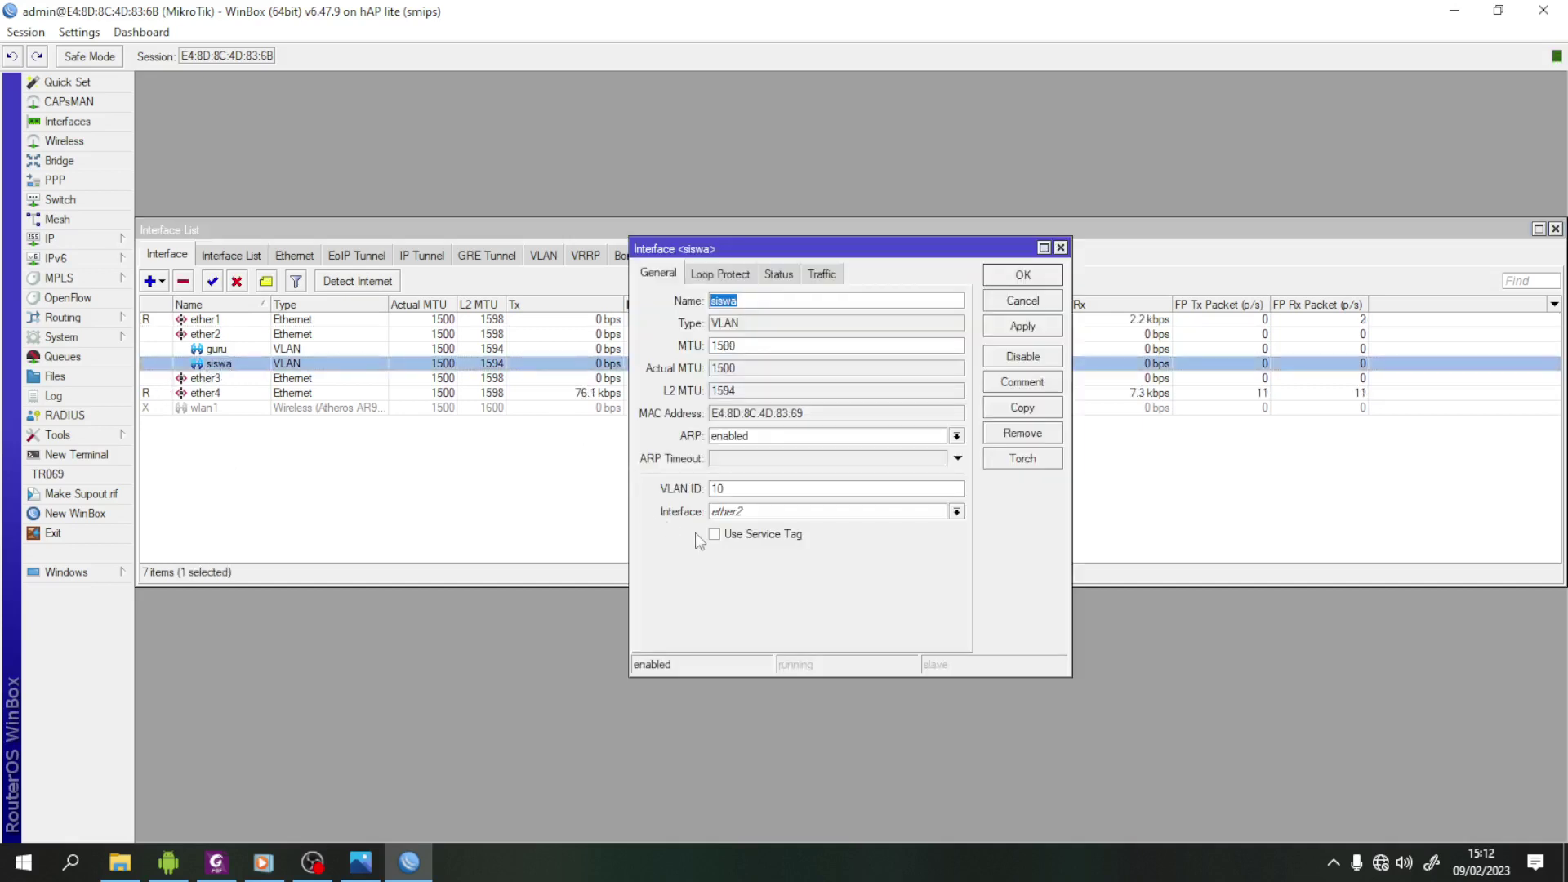
left_click(1030, 285)
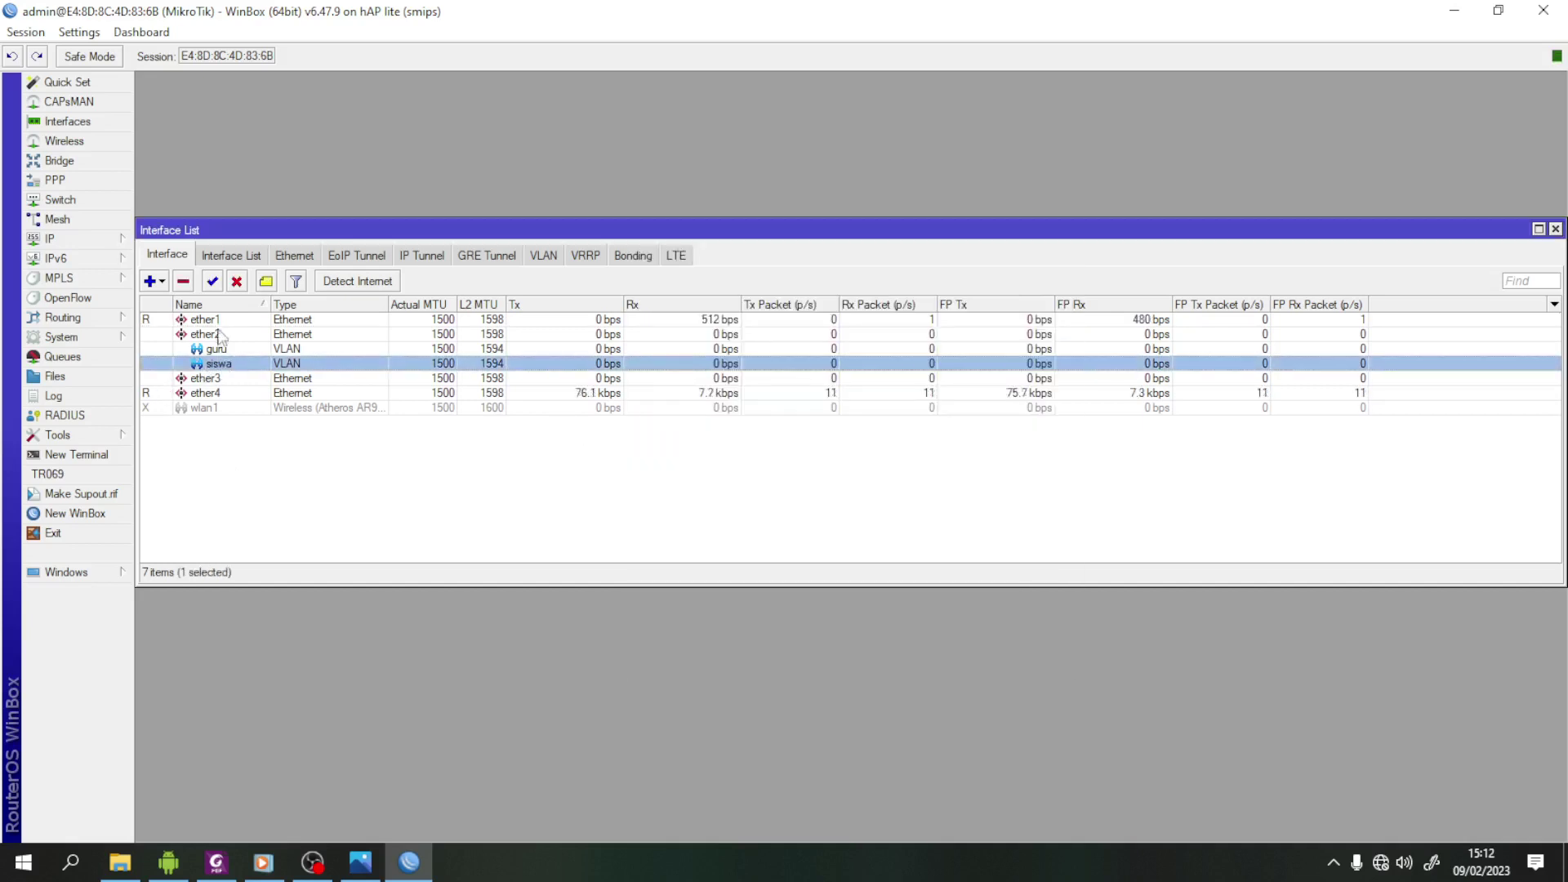
left_click(235, 351)
double_click(236, 353)
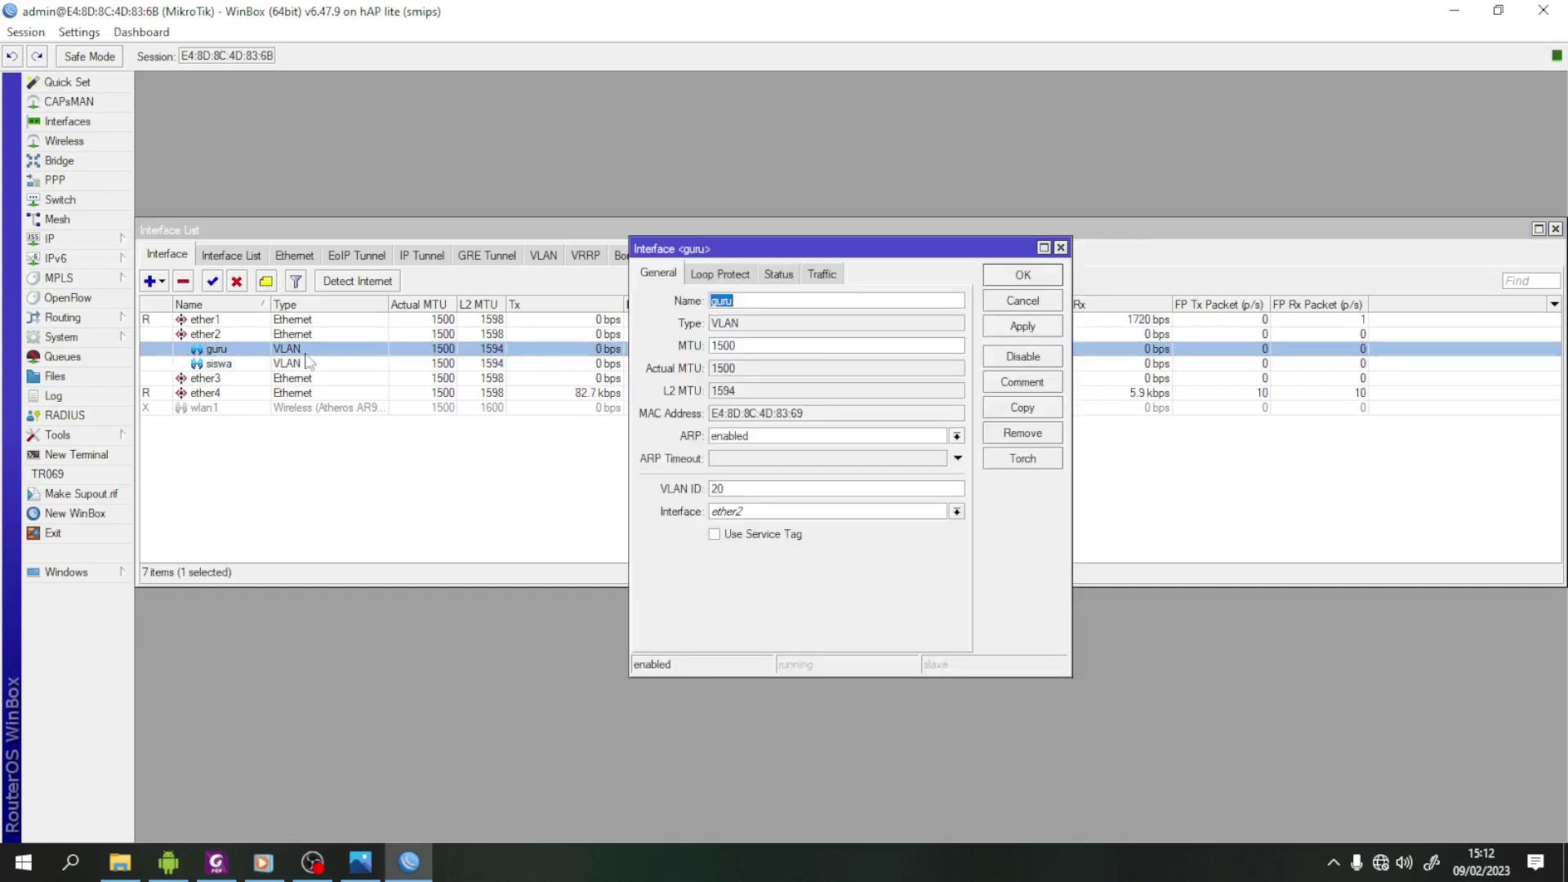
left_click(1013, 278)
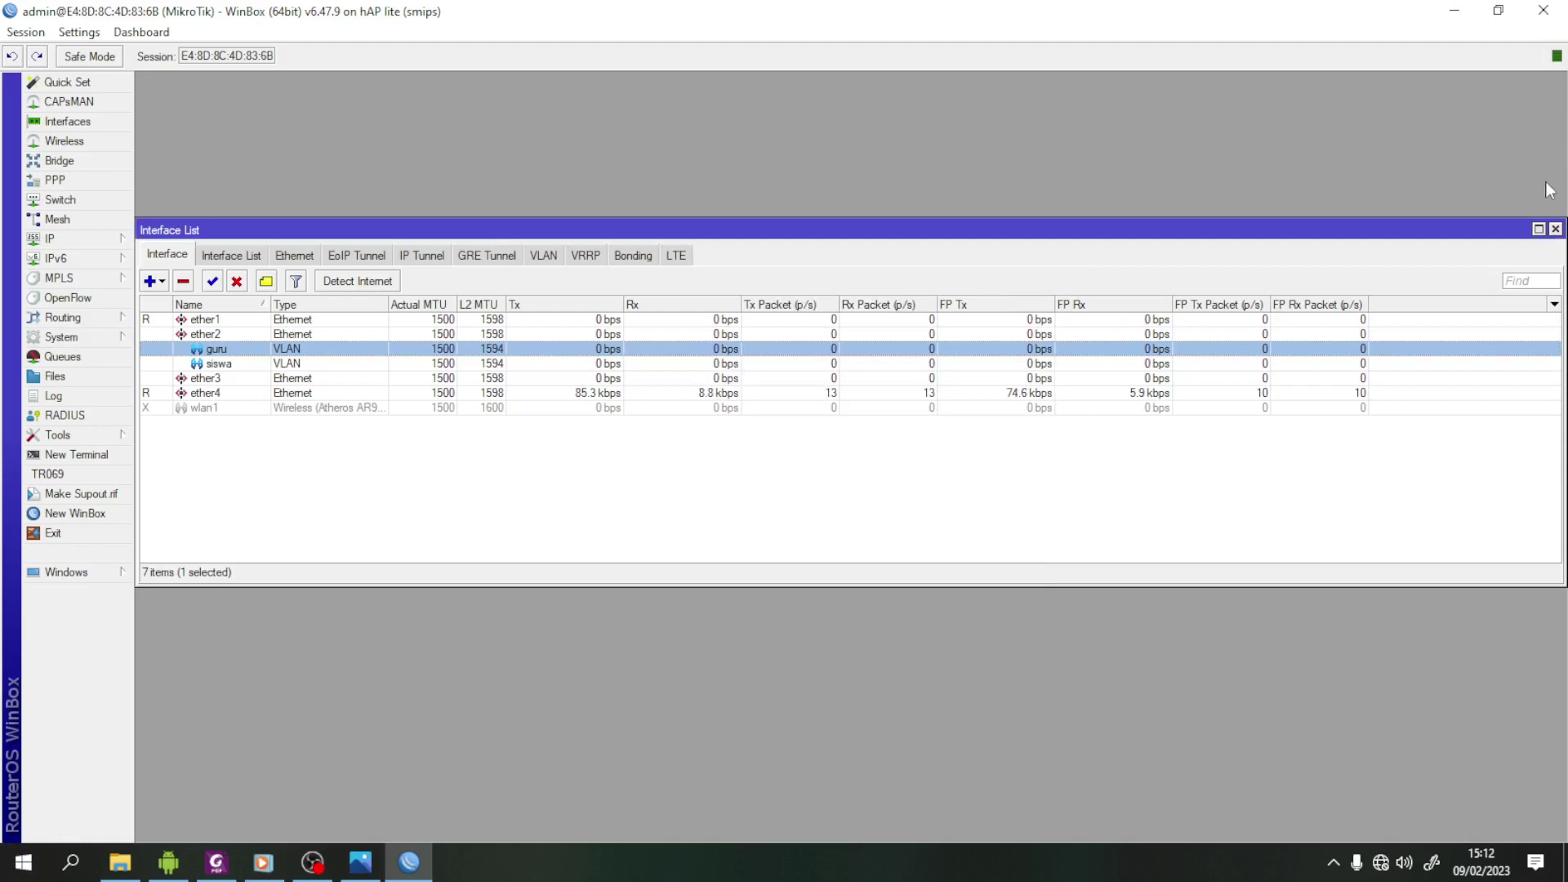
- Close the interface list, read the VLAN IP addresses in the task PDF, and return to WinBox
left_click(1557, 229)
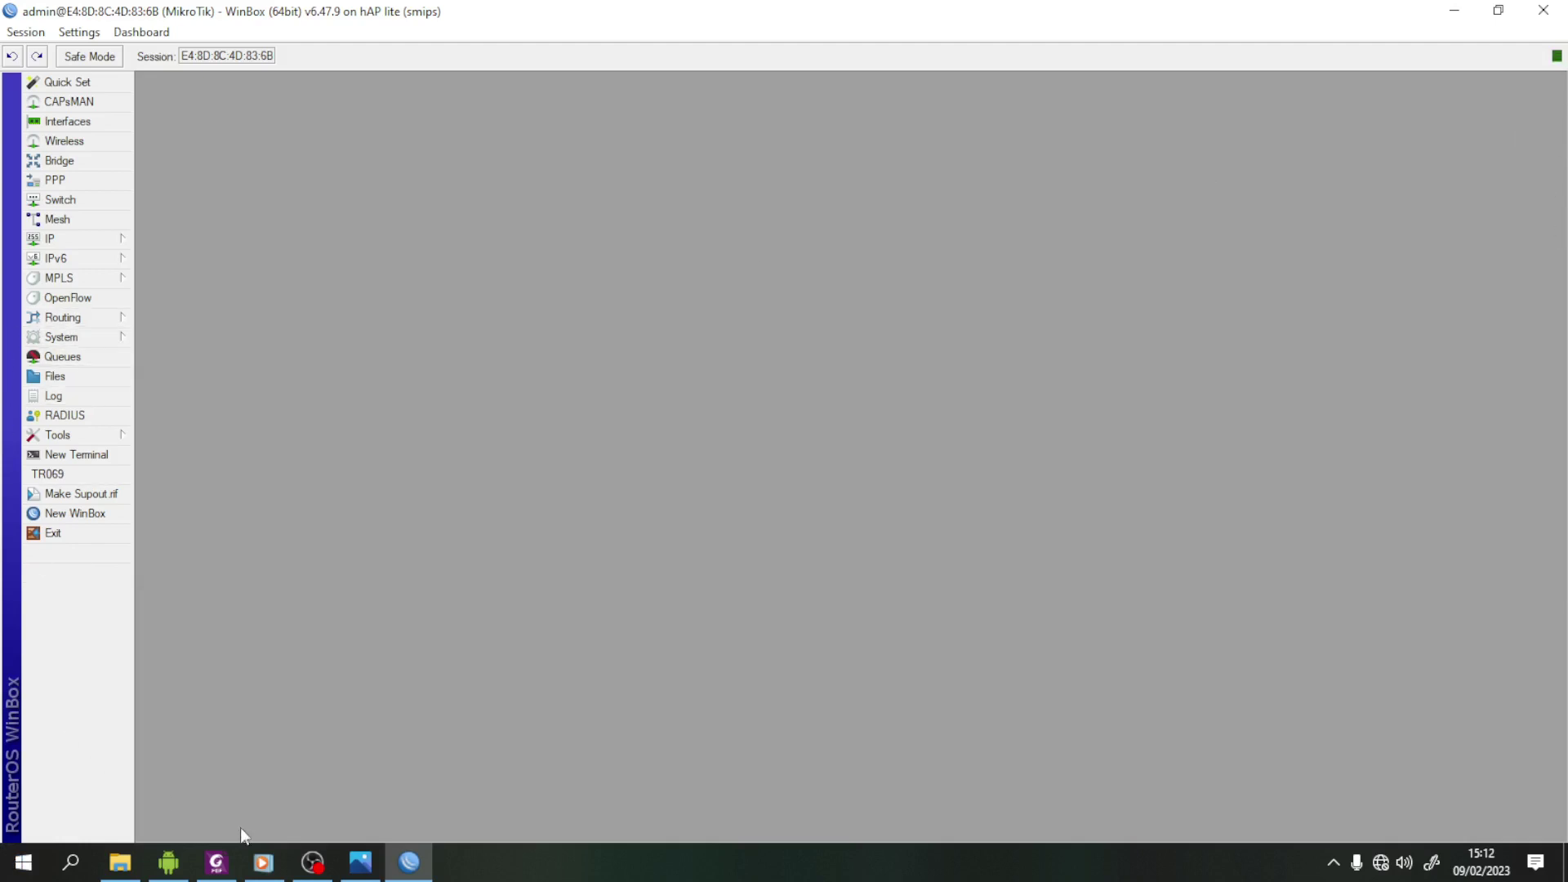
left_click(215, 862)
scroll(835, 601, "down", 3)
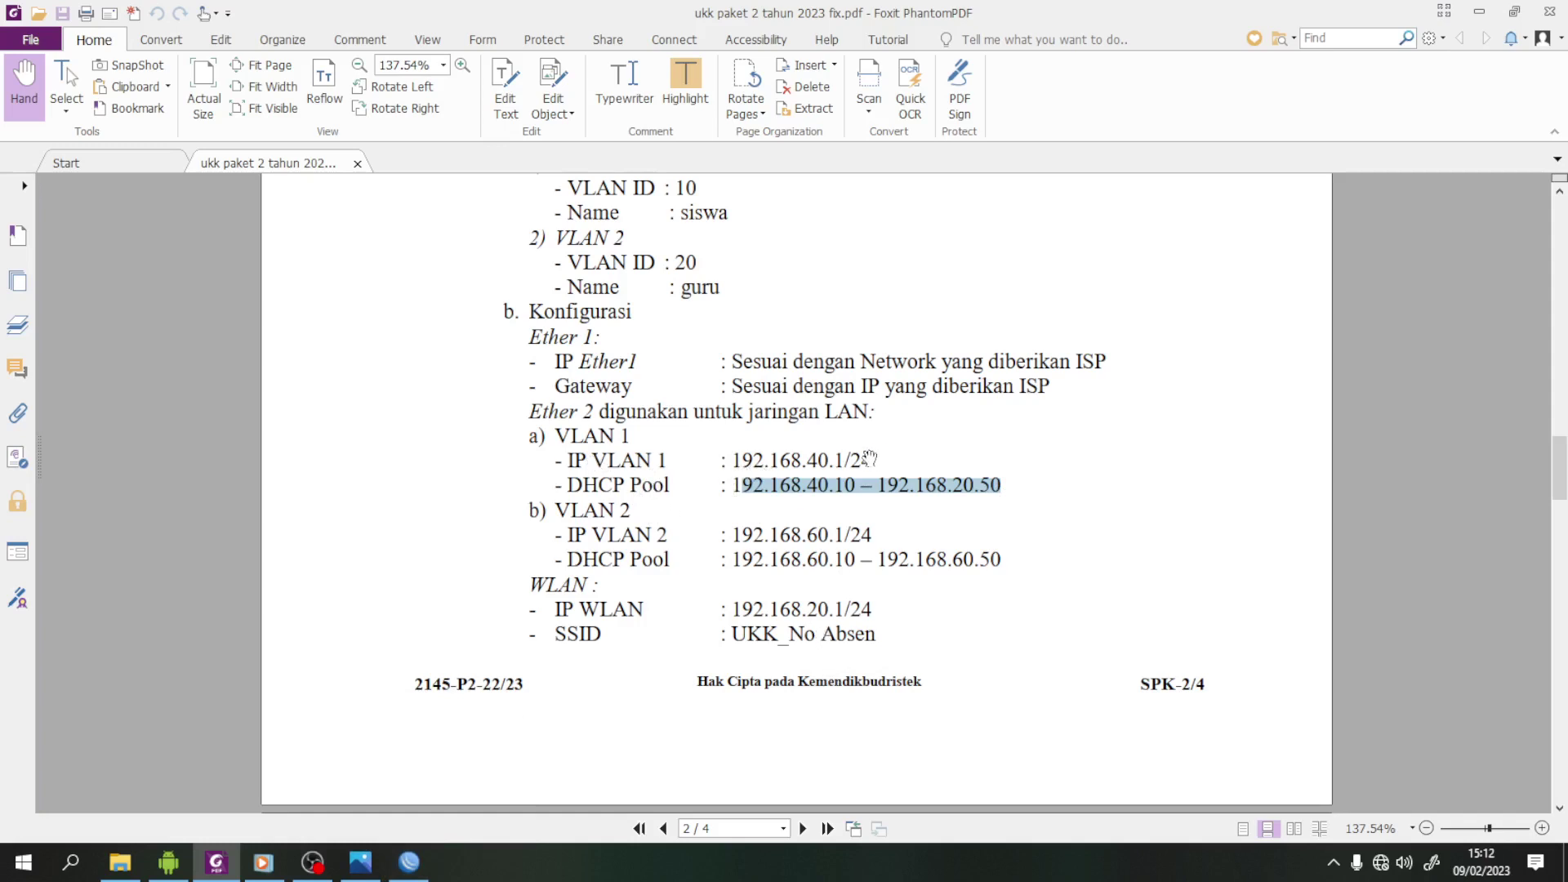
left_click(418, 866)
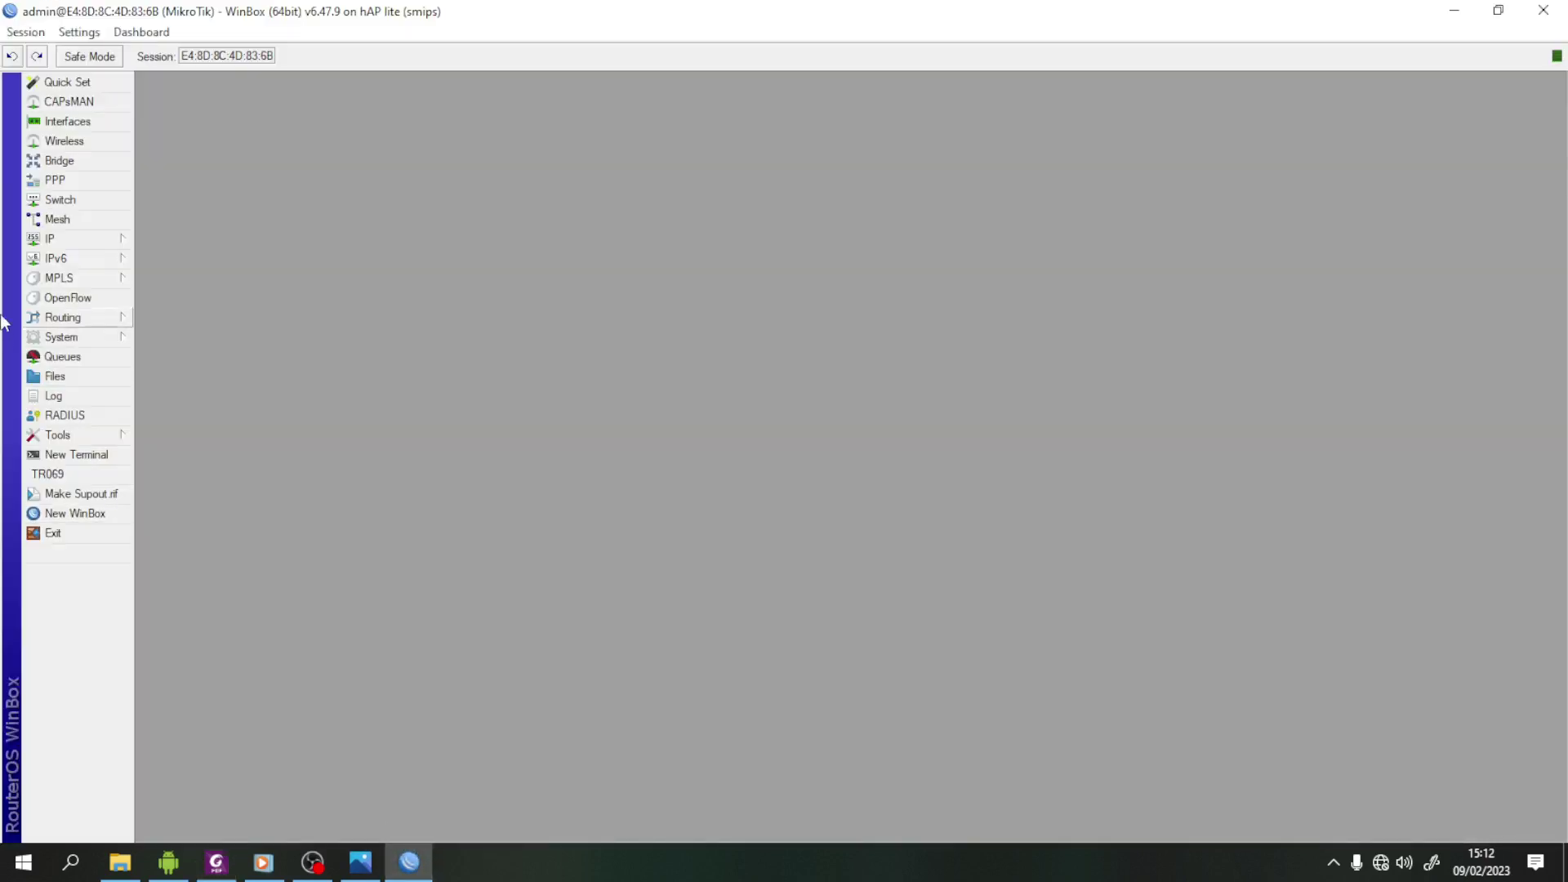
- Add address 192.168.40.1/24 on the siswa interface
left_click(52, 238)
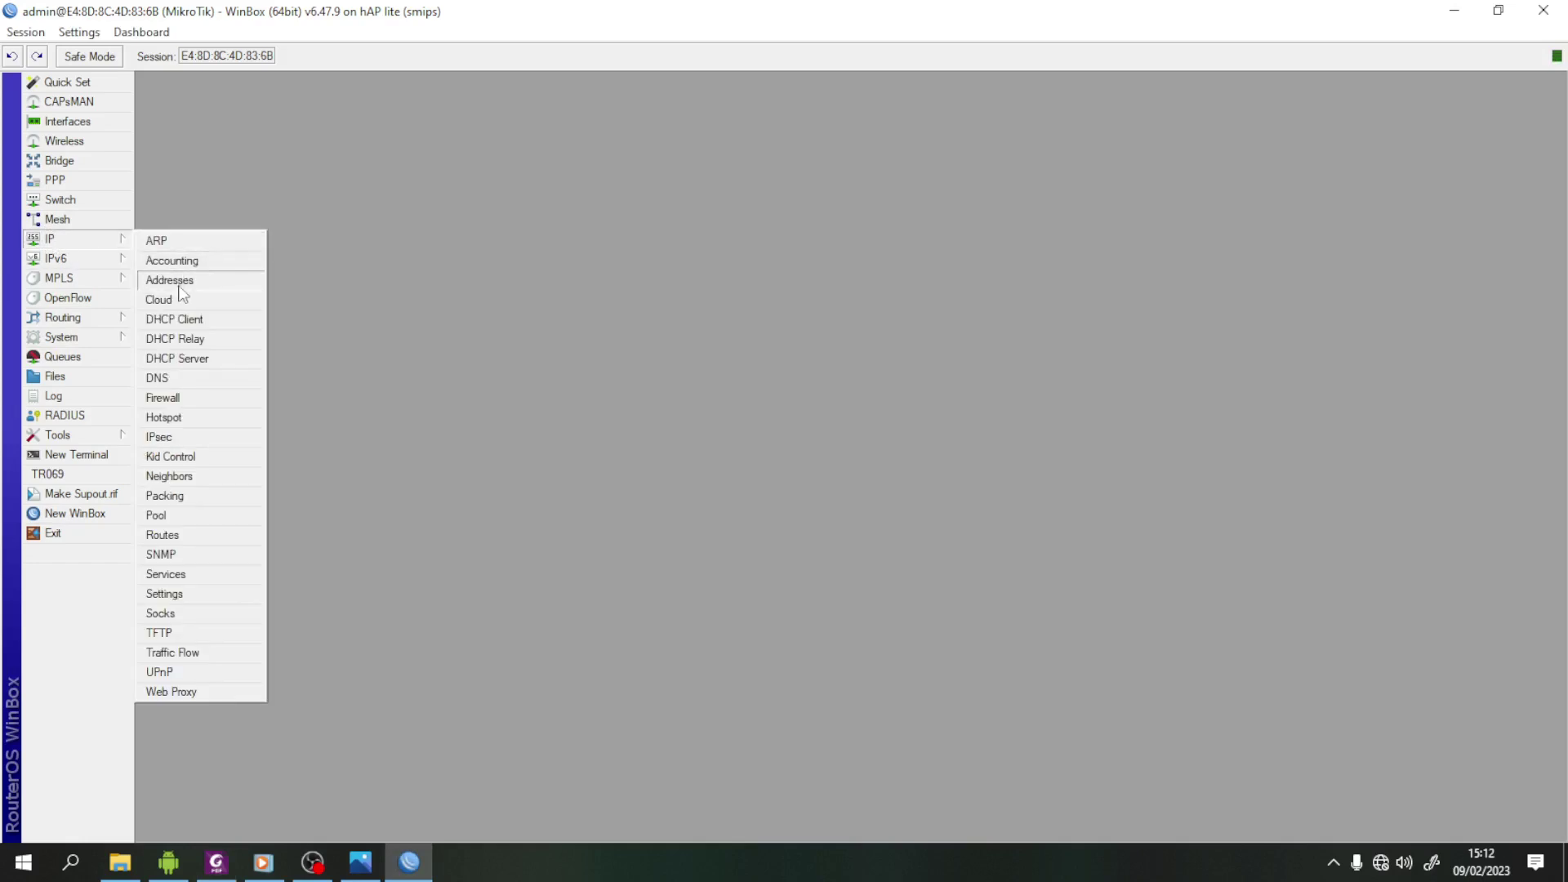
left_click(178, 280)
left_click(147, 106)
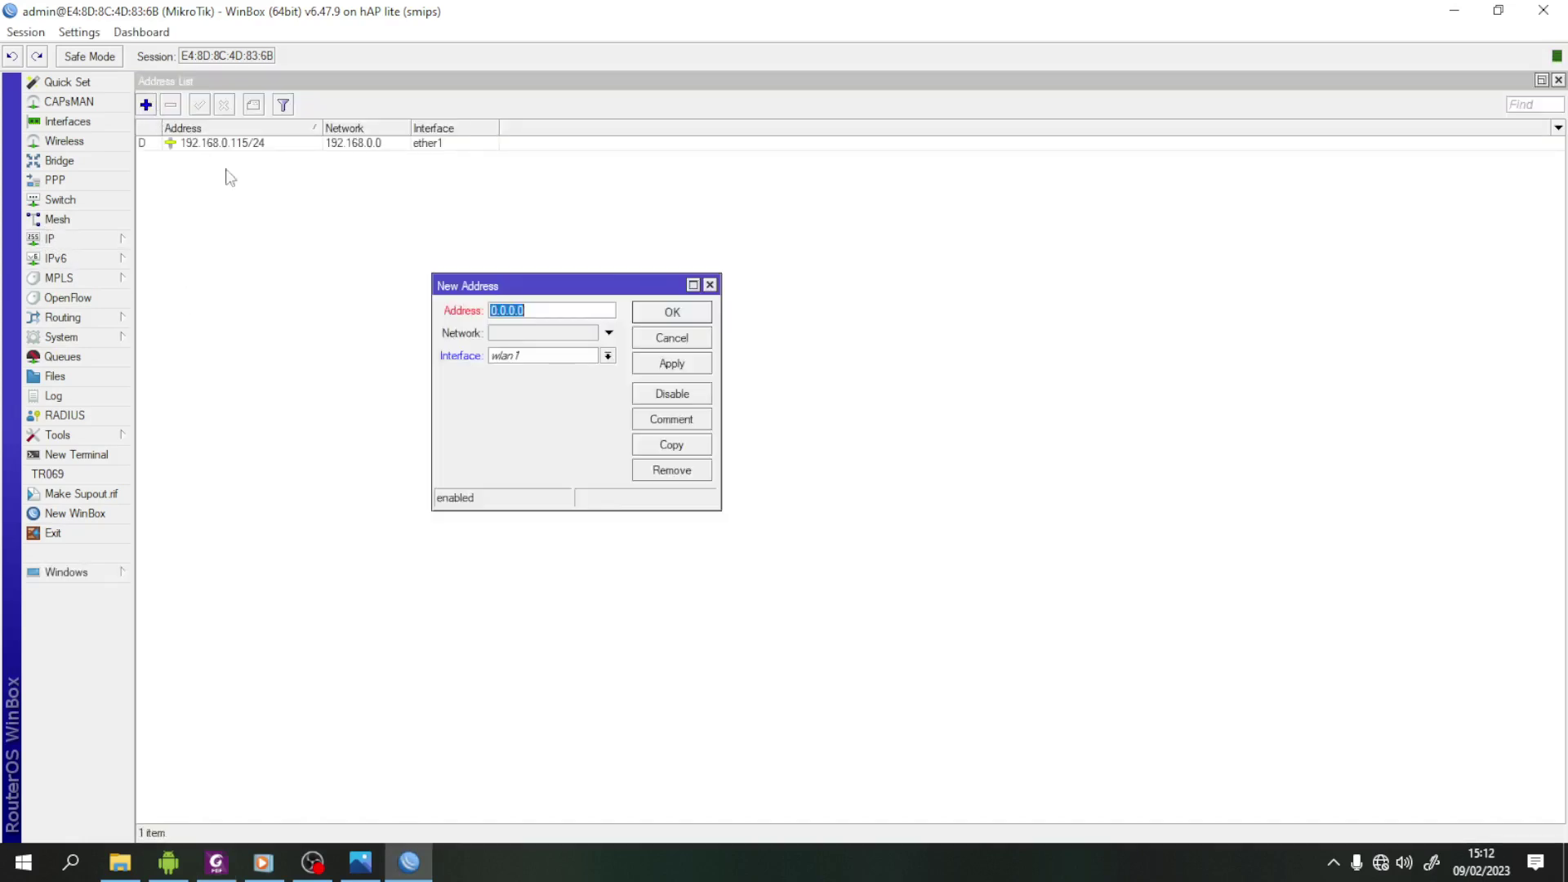
left_click(608, 356)
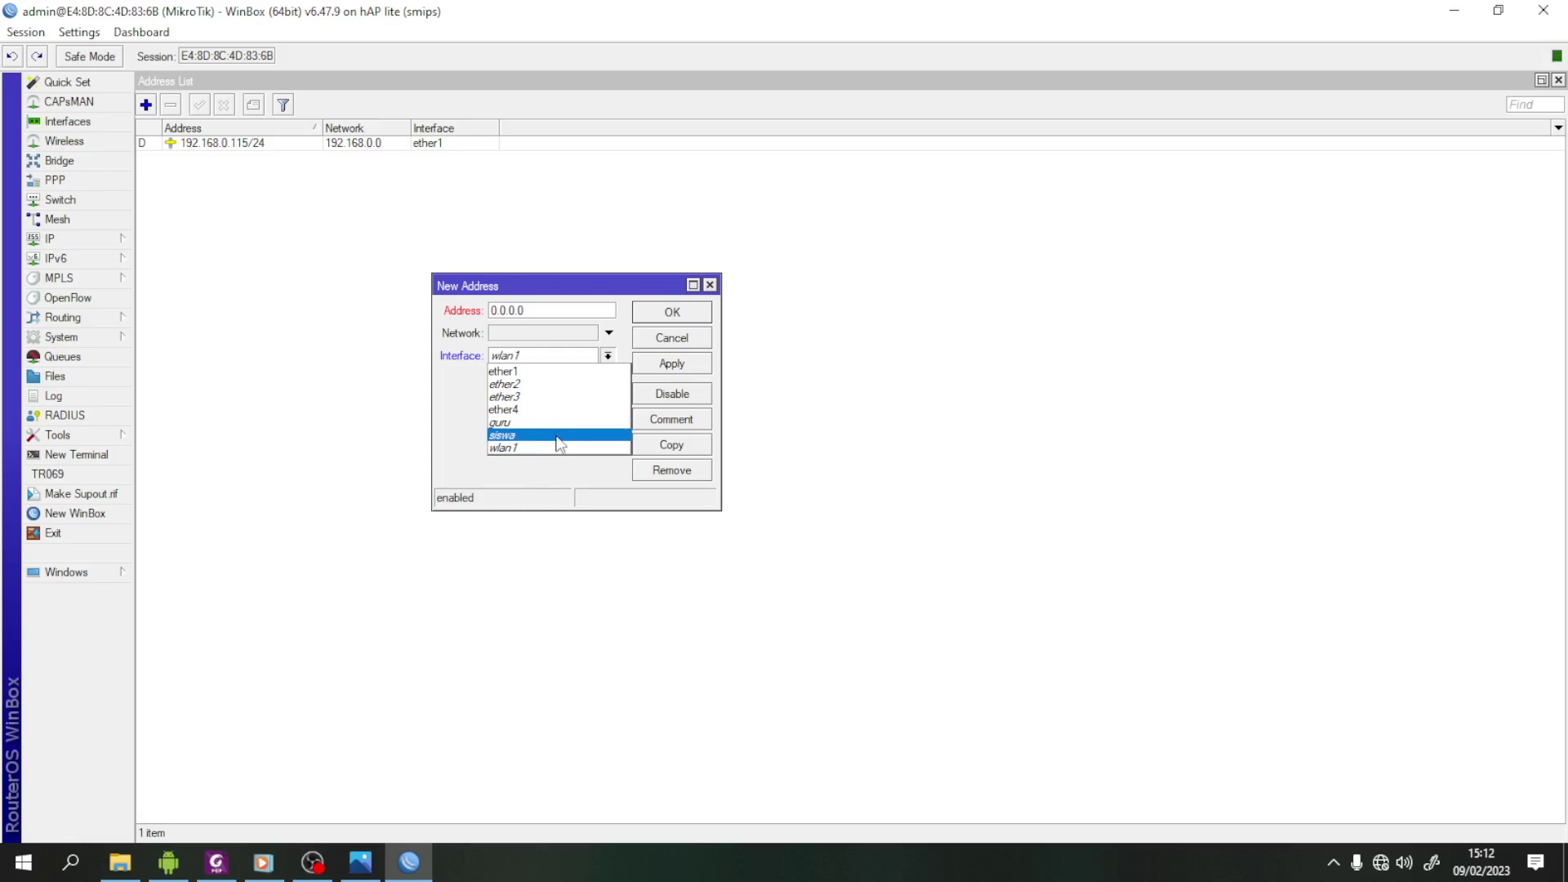
left_click(562, 441)
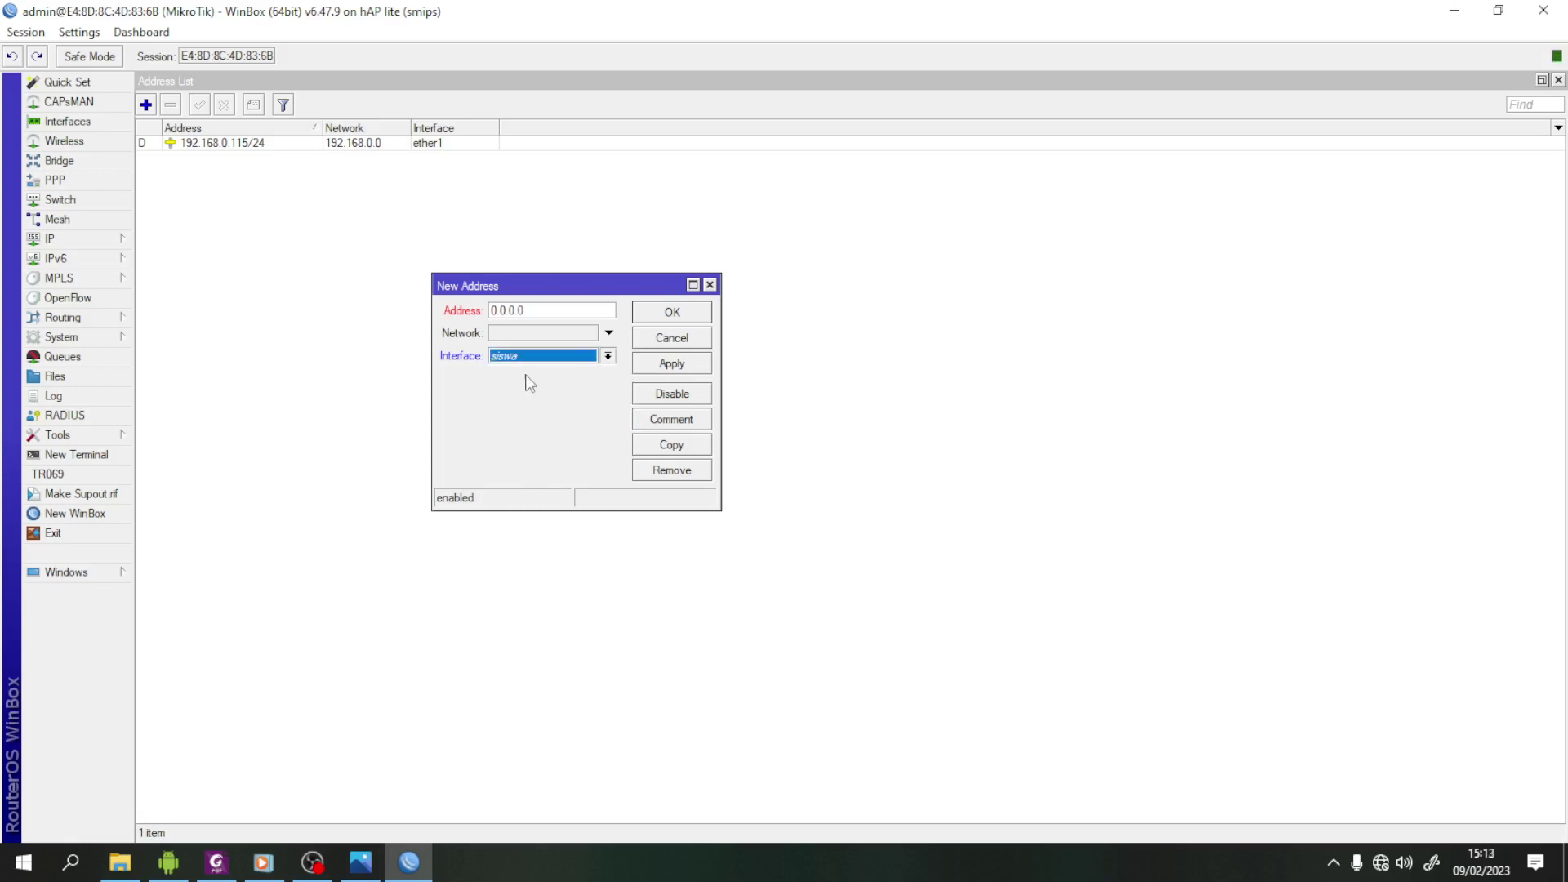
left_click(546, 312)
double_click(547, 312)
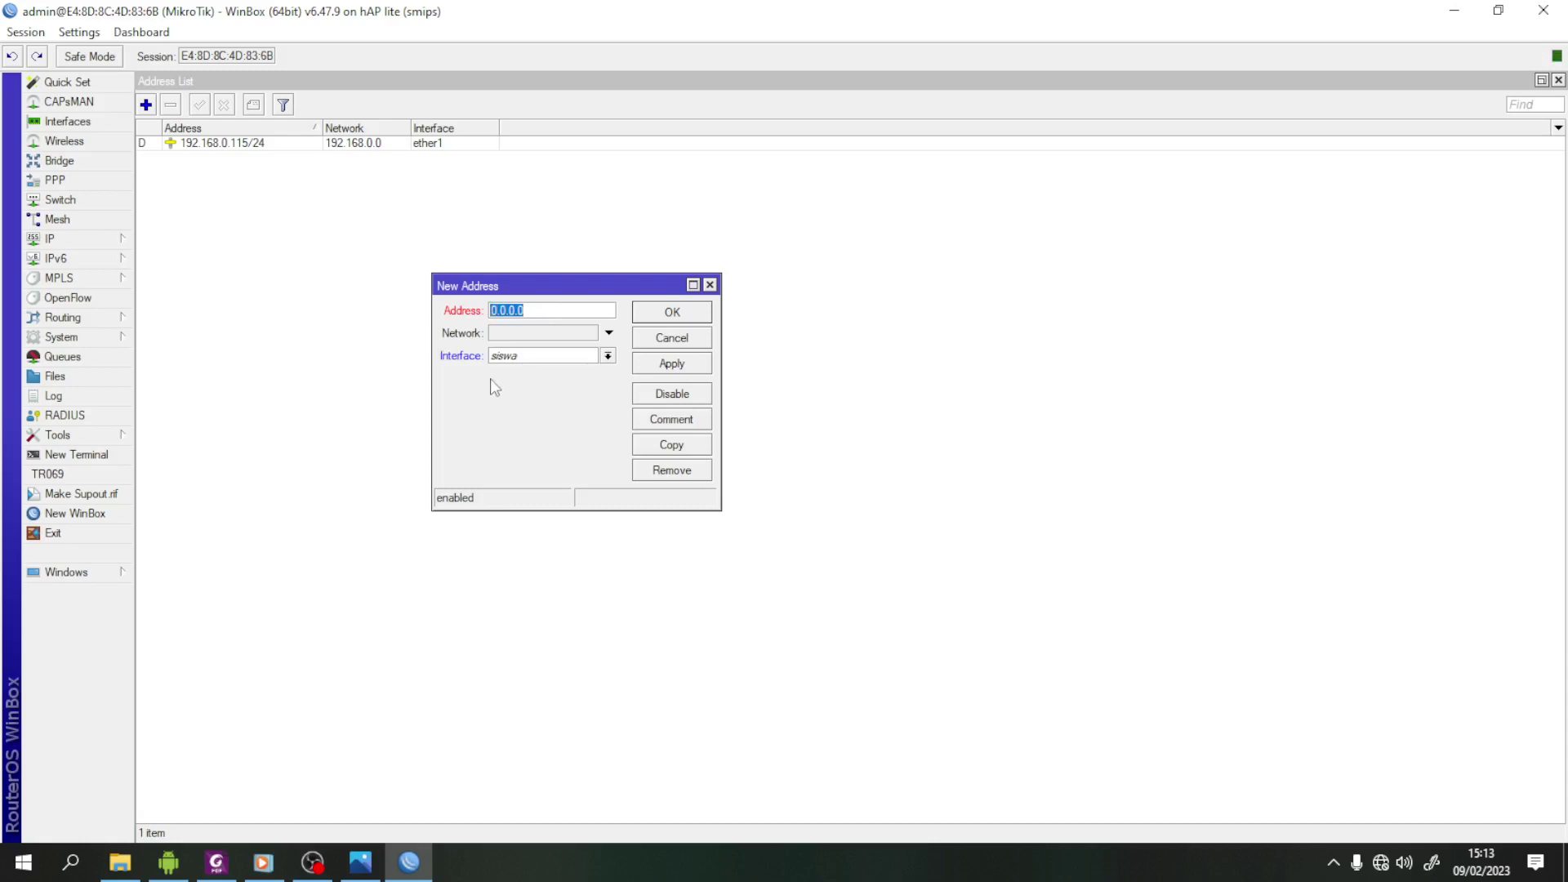
type("192.168.40.1/24")
left_click(672, 364)
left_click(683, 312)
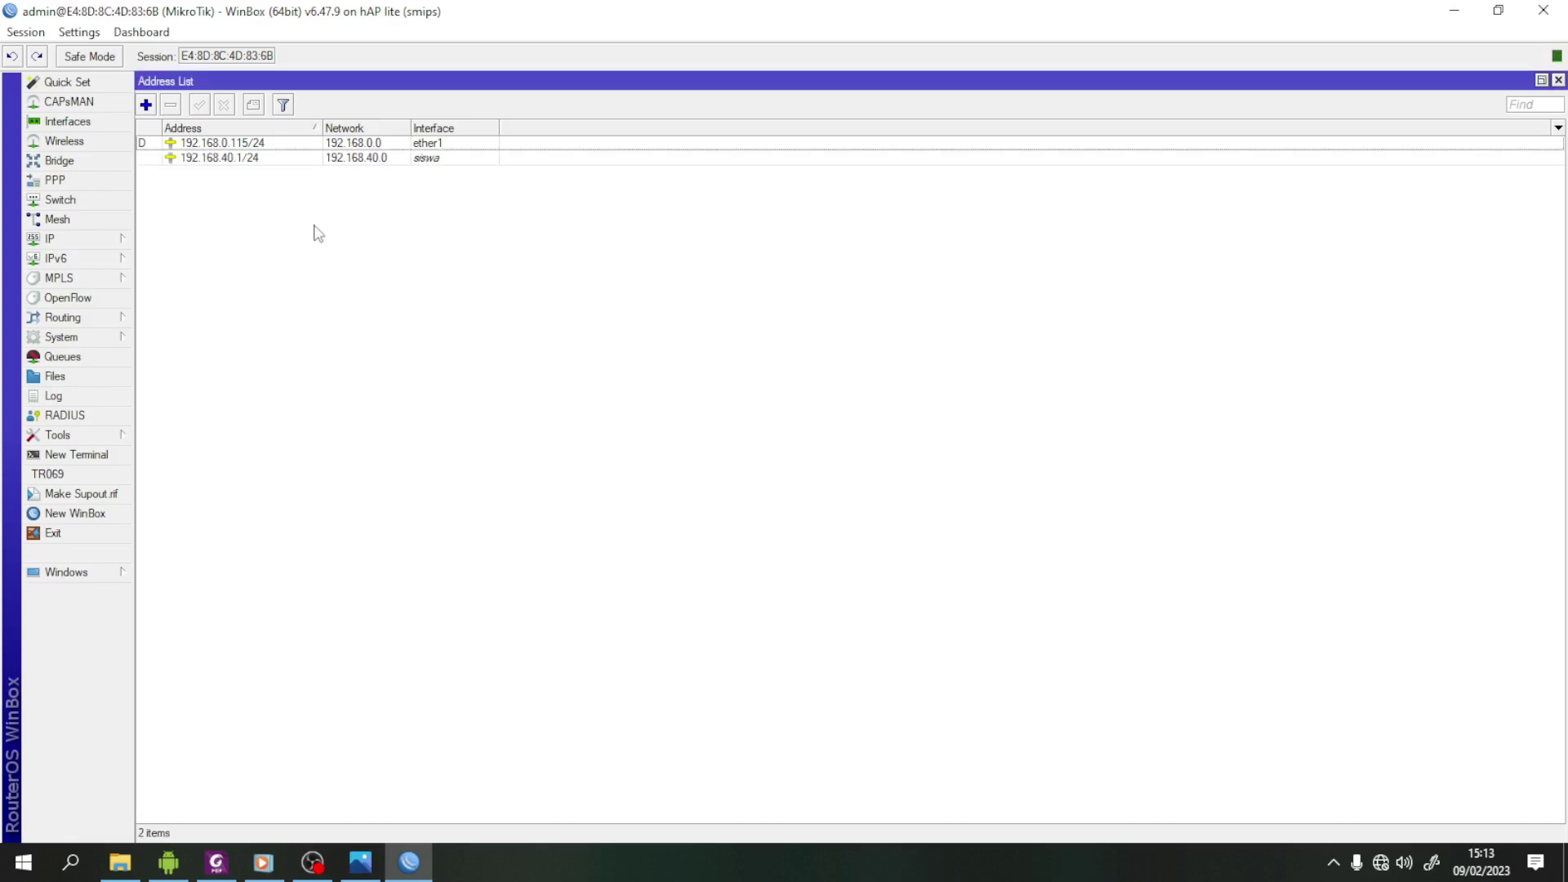
- Add address 192.168.60.1/24 on the guru interface
left_click(145, 104)
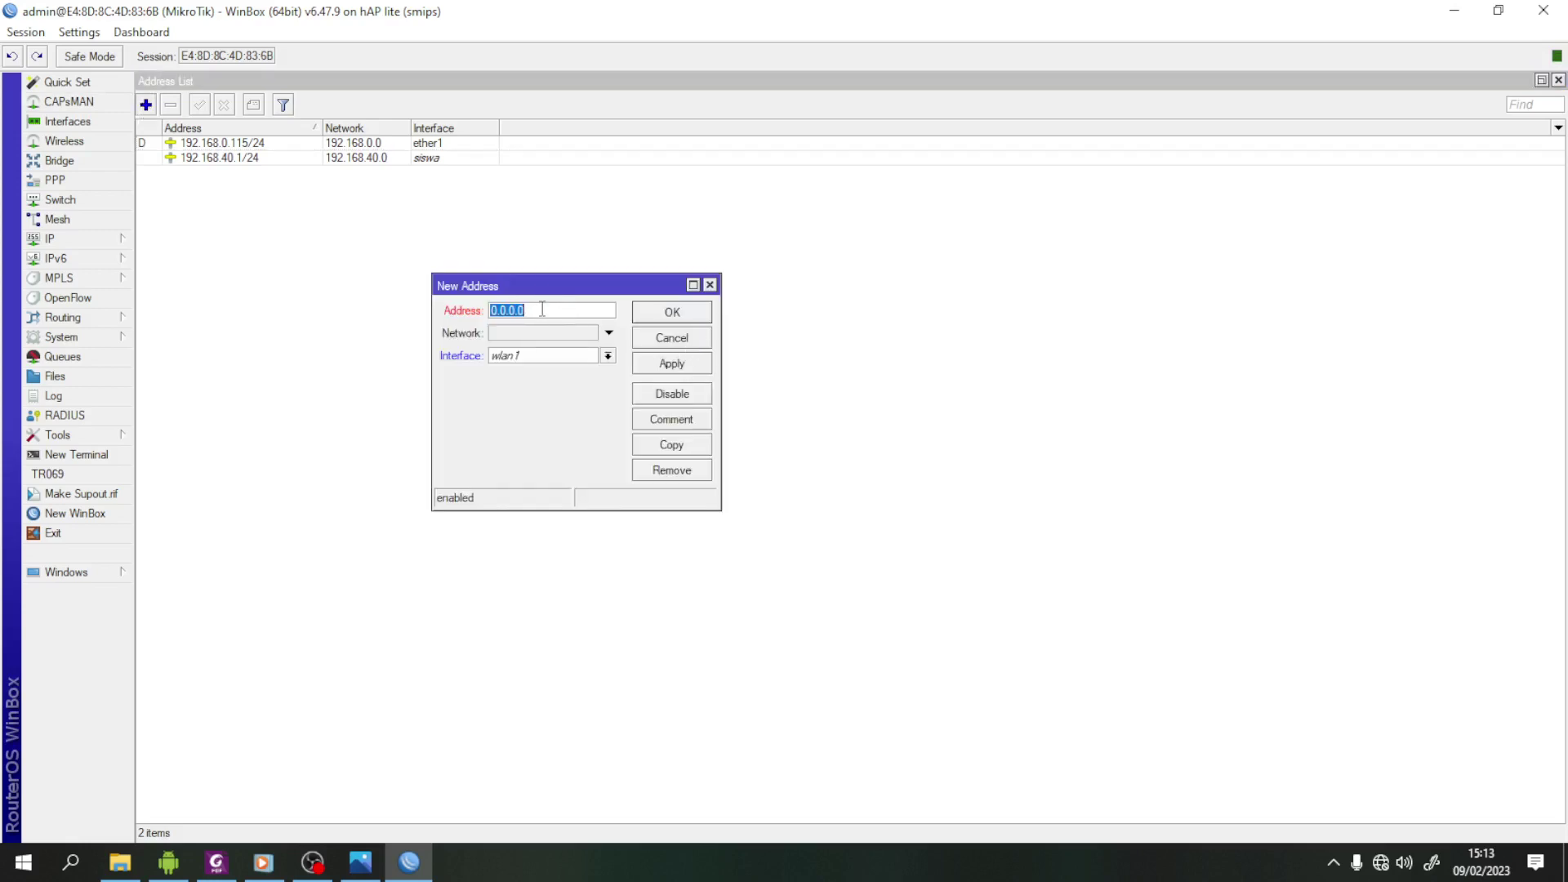
type("192.168.60.1/24")
left_click(608, 355)
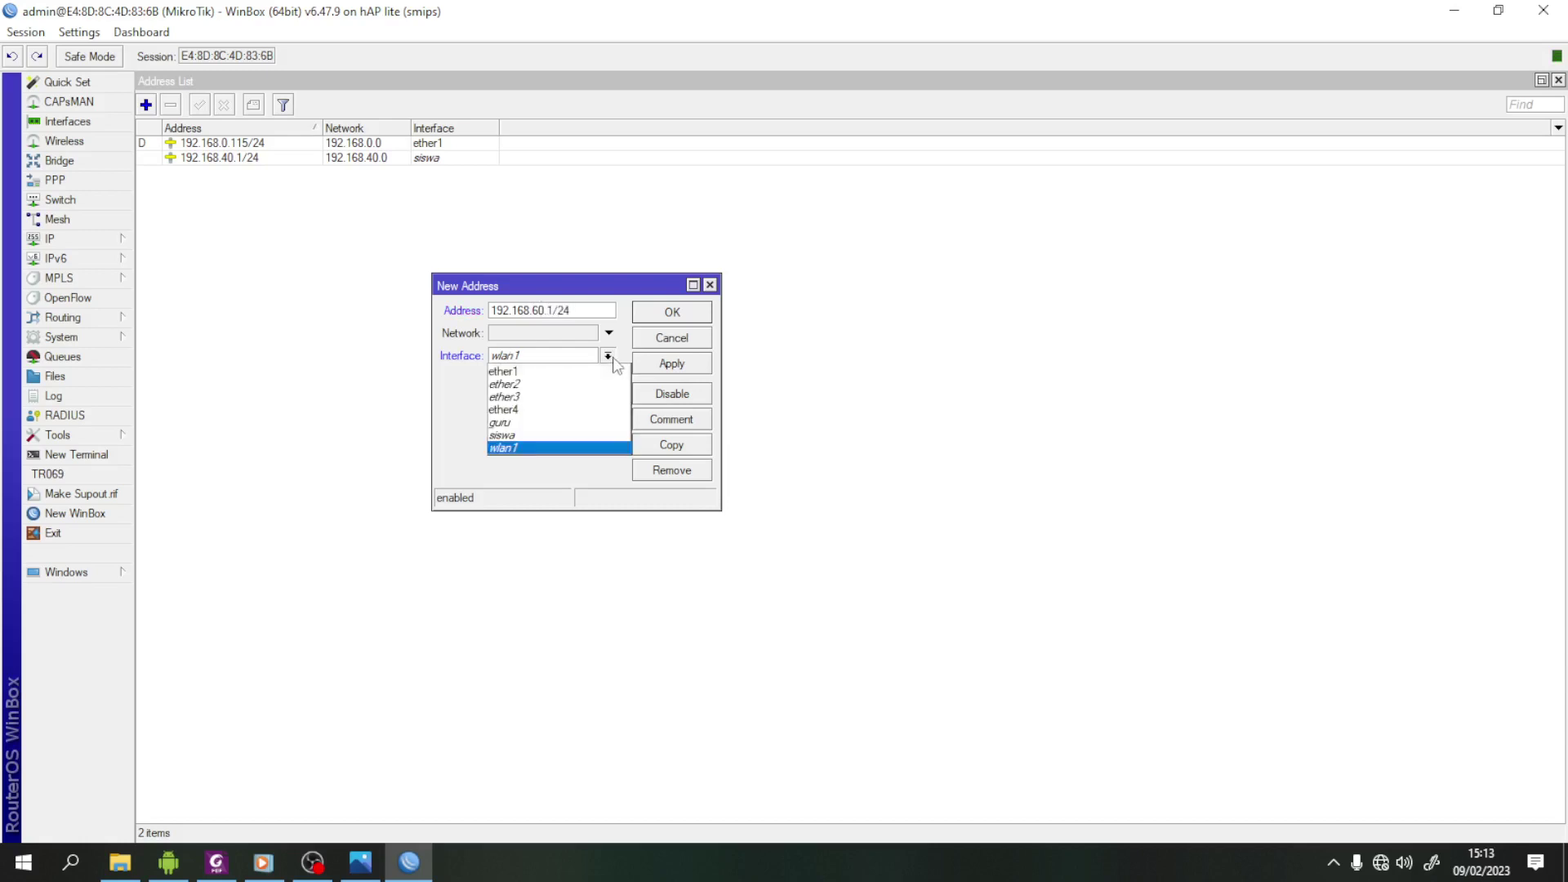
left_click(562, 422)
left_click(672, 363)
left_click(672, 312)
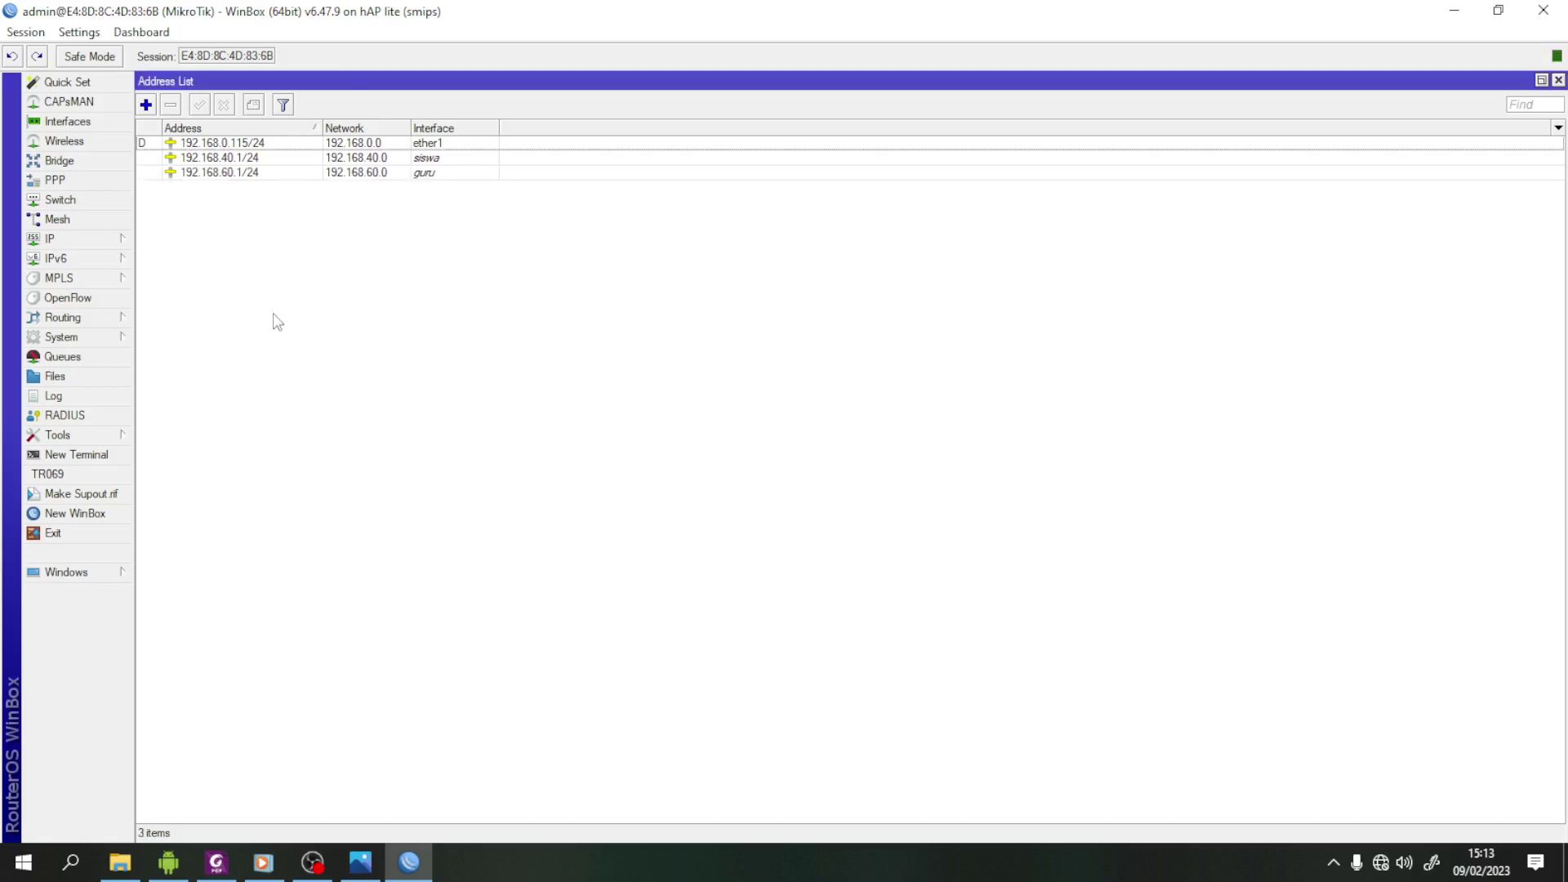
- Run DHCP Setup on siswa, accepting network 192.168.40.0/24 and gateway 192.168.40.1
left_click(1559, 81)
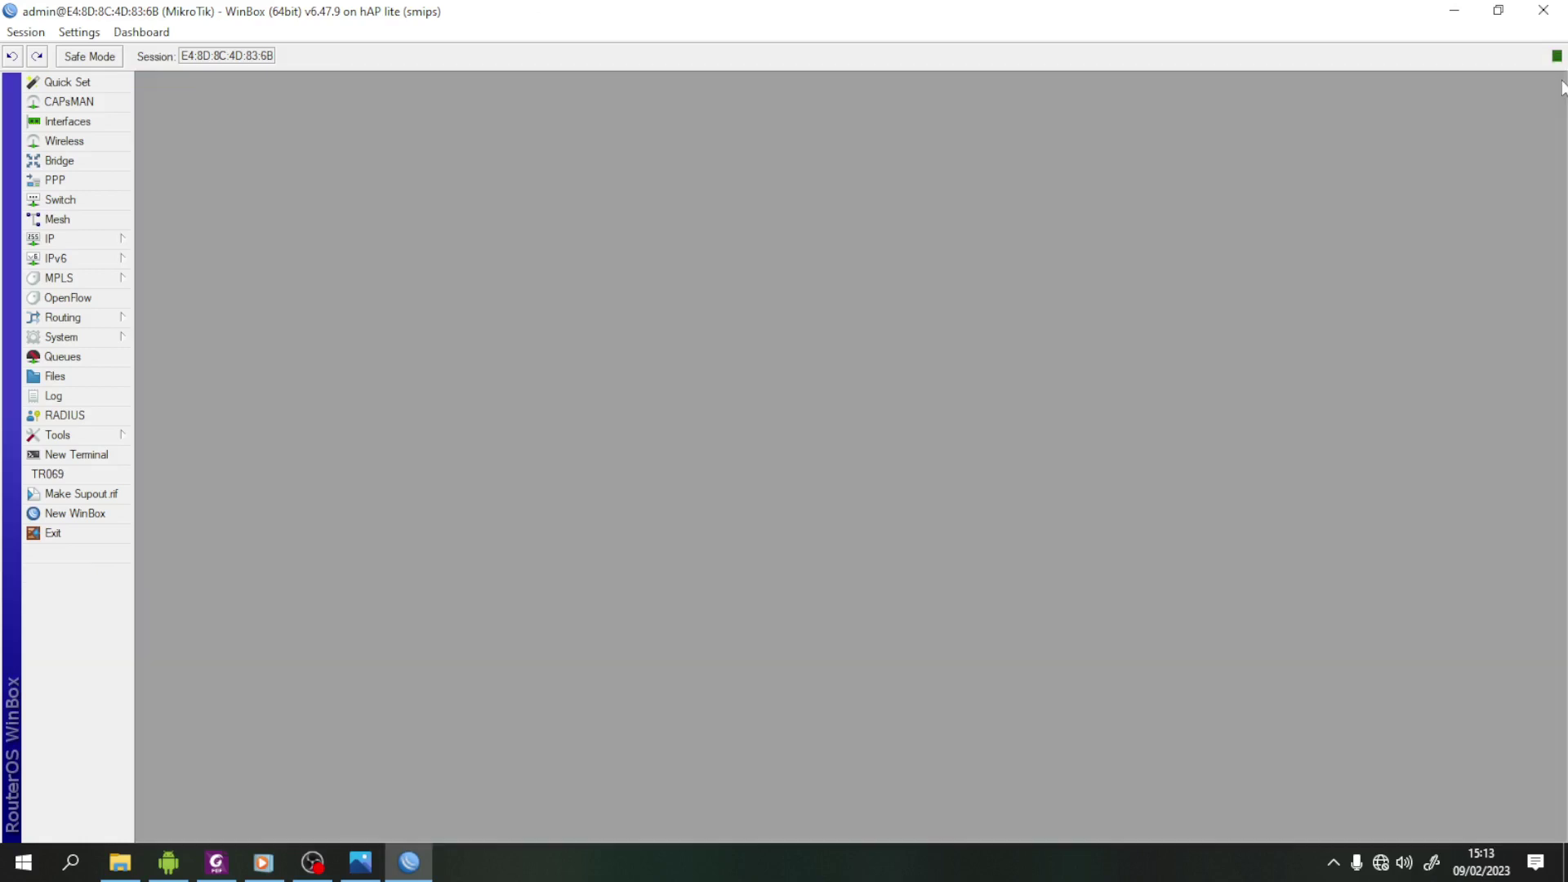
left_click(86, 240)
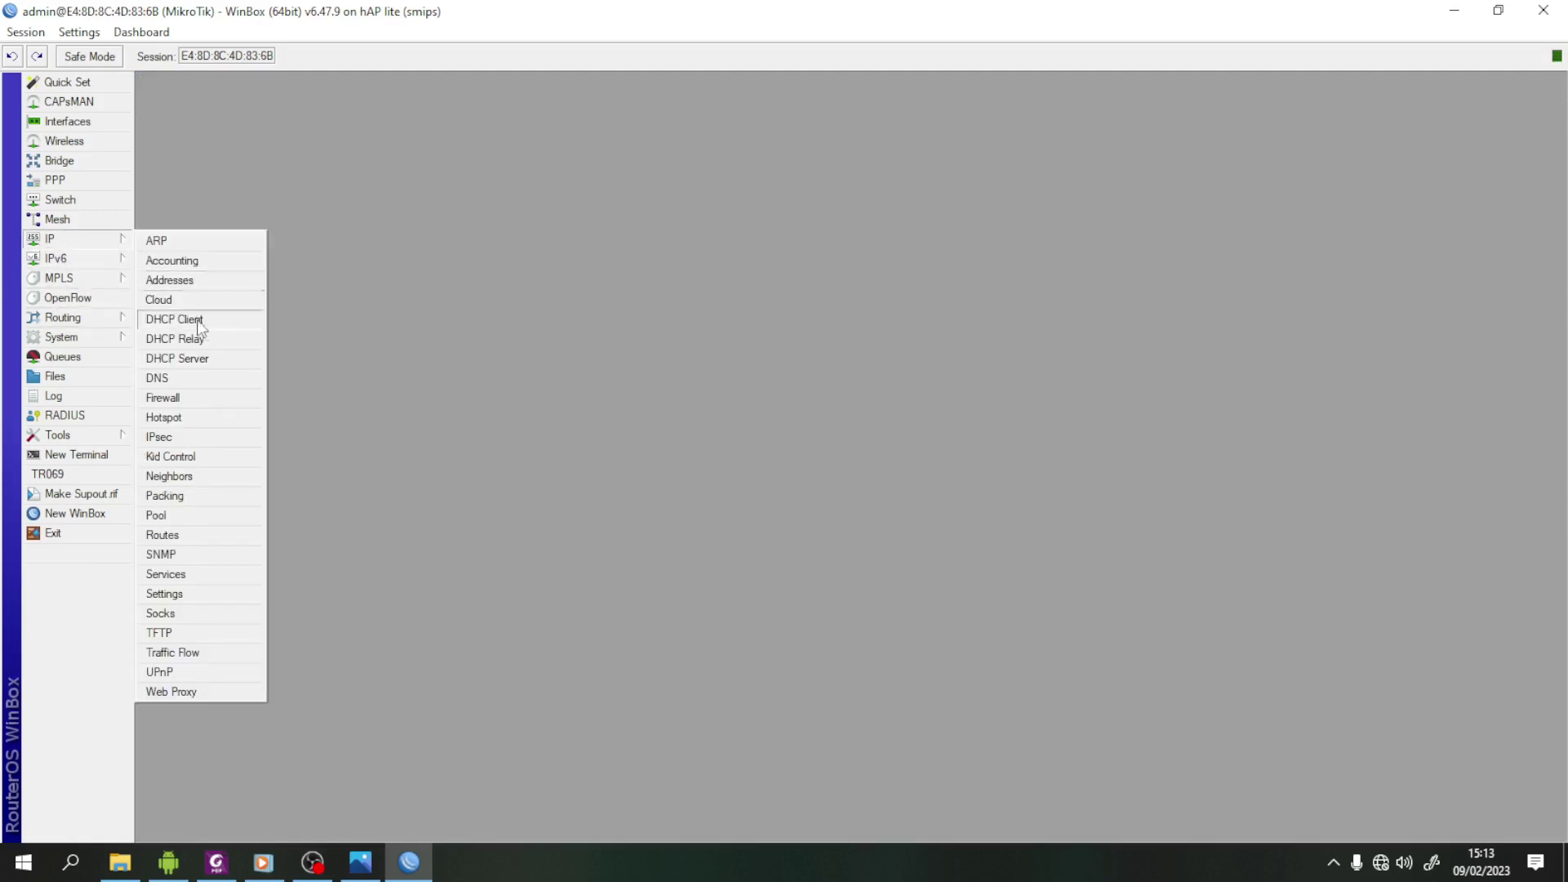
left_click(224, 359)
left_click(1097, 197)
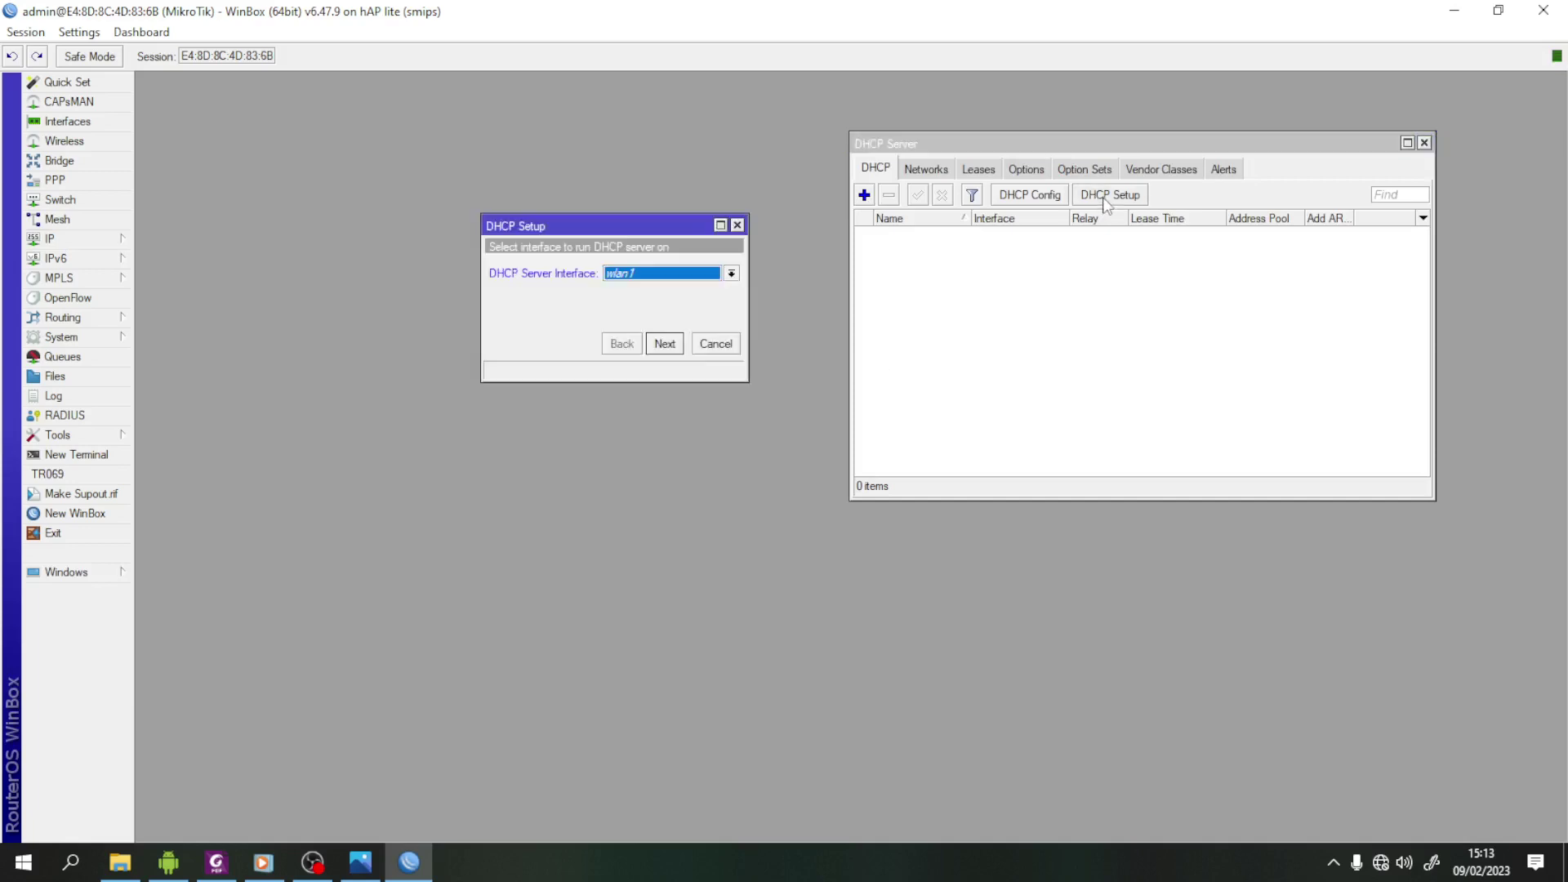
left_click(732, 274)
left_click(676, 351)
left_click(675, 351)
left_click(674, 346)
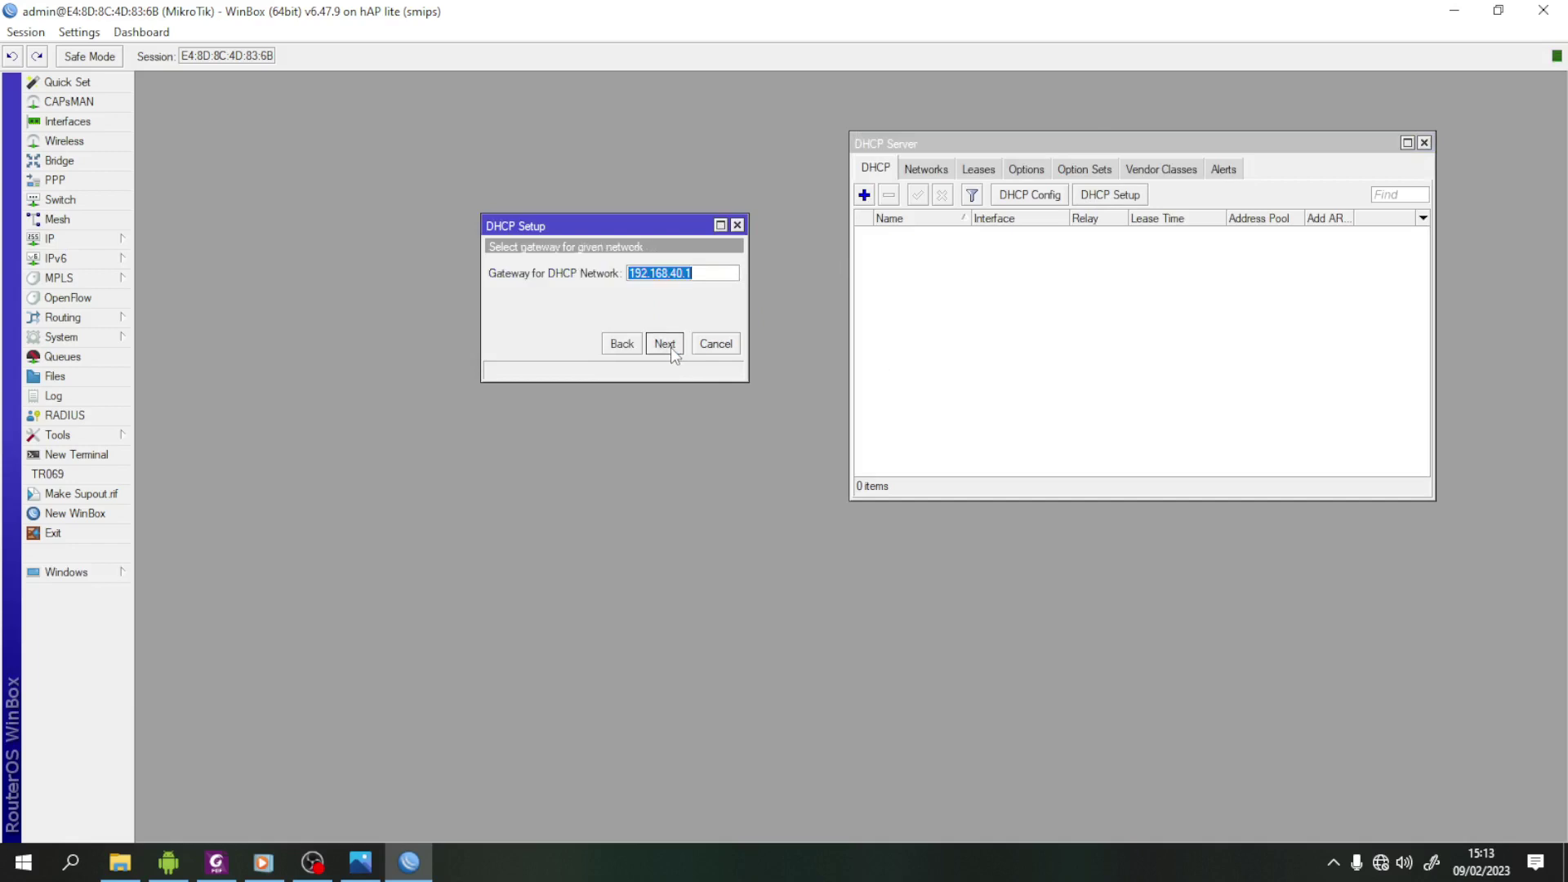
left_click(670, 346)
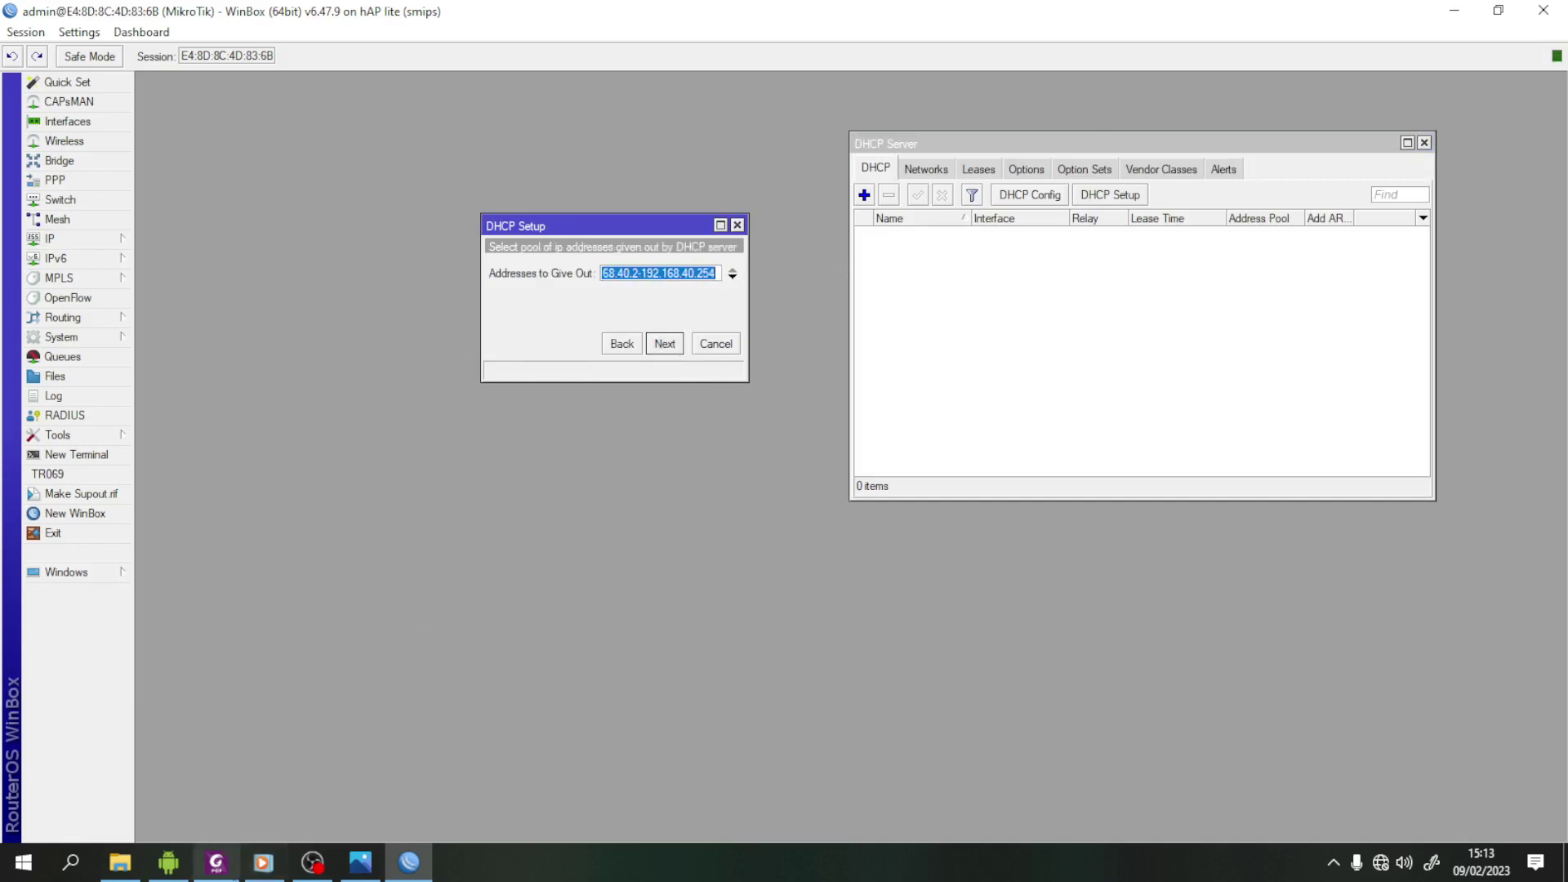
- Edit the DHCP address pool to start at 192.168.40.10
left_click(216, 866)
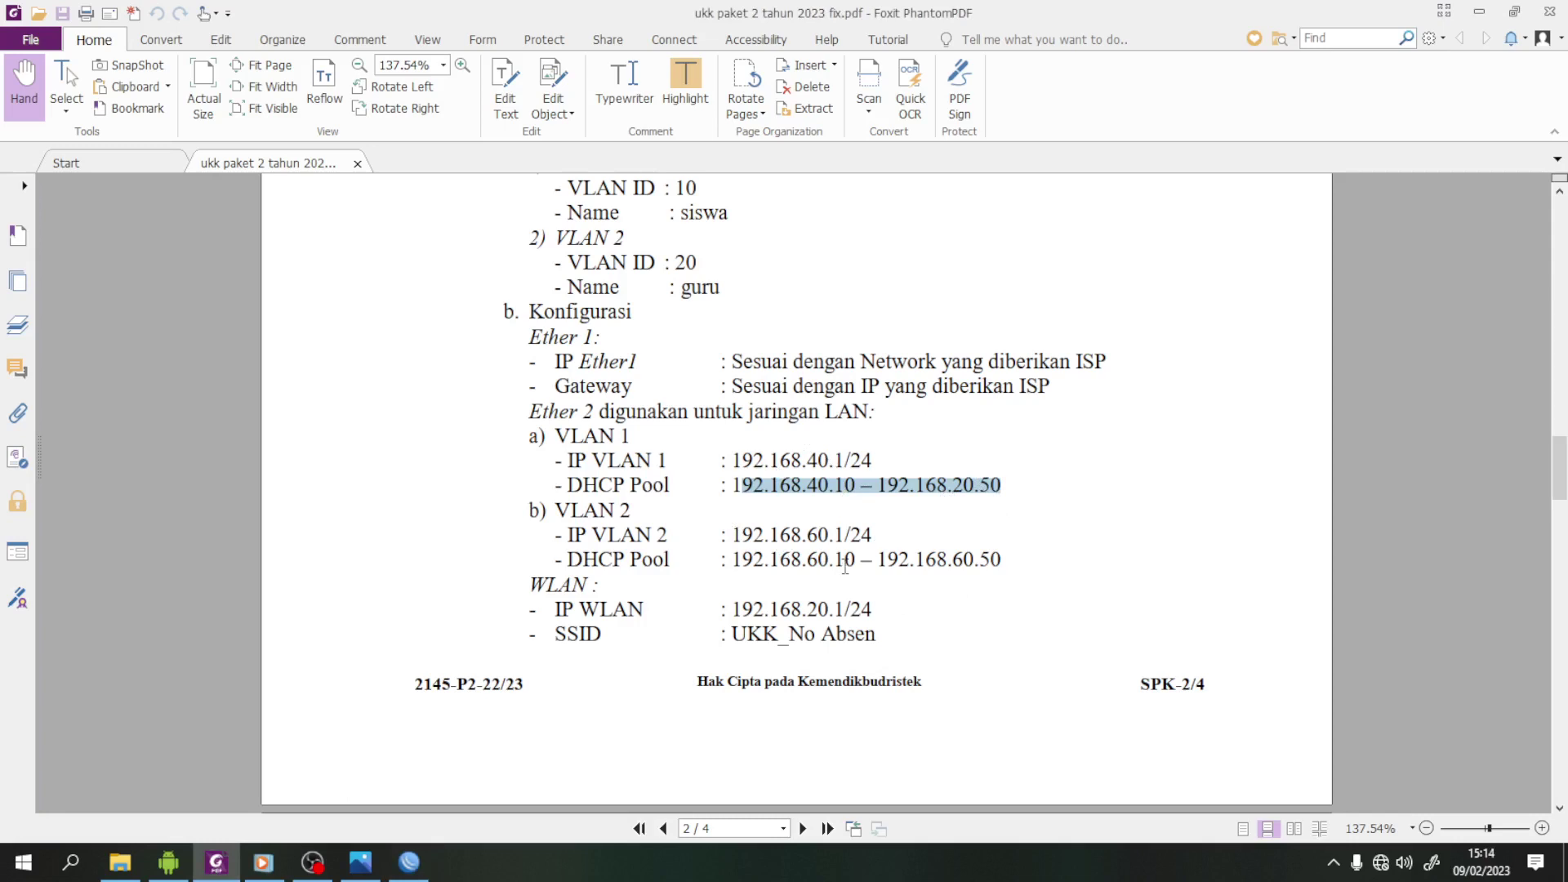
left_click(409, 863)
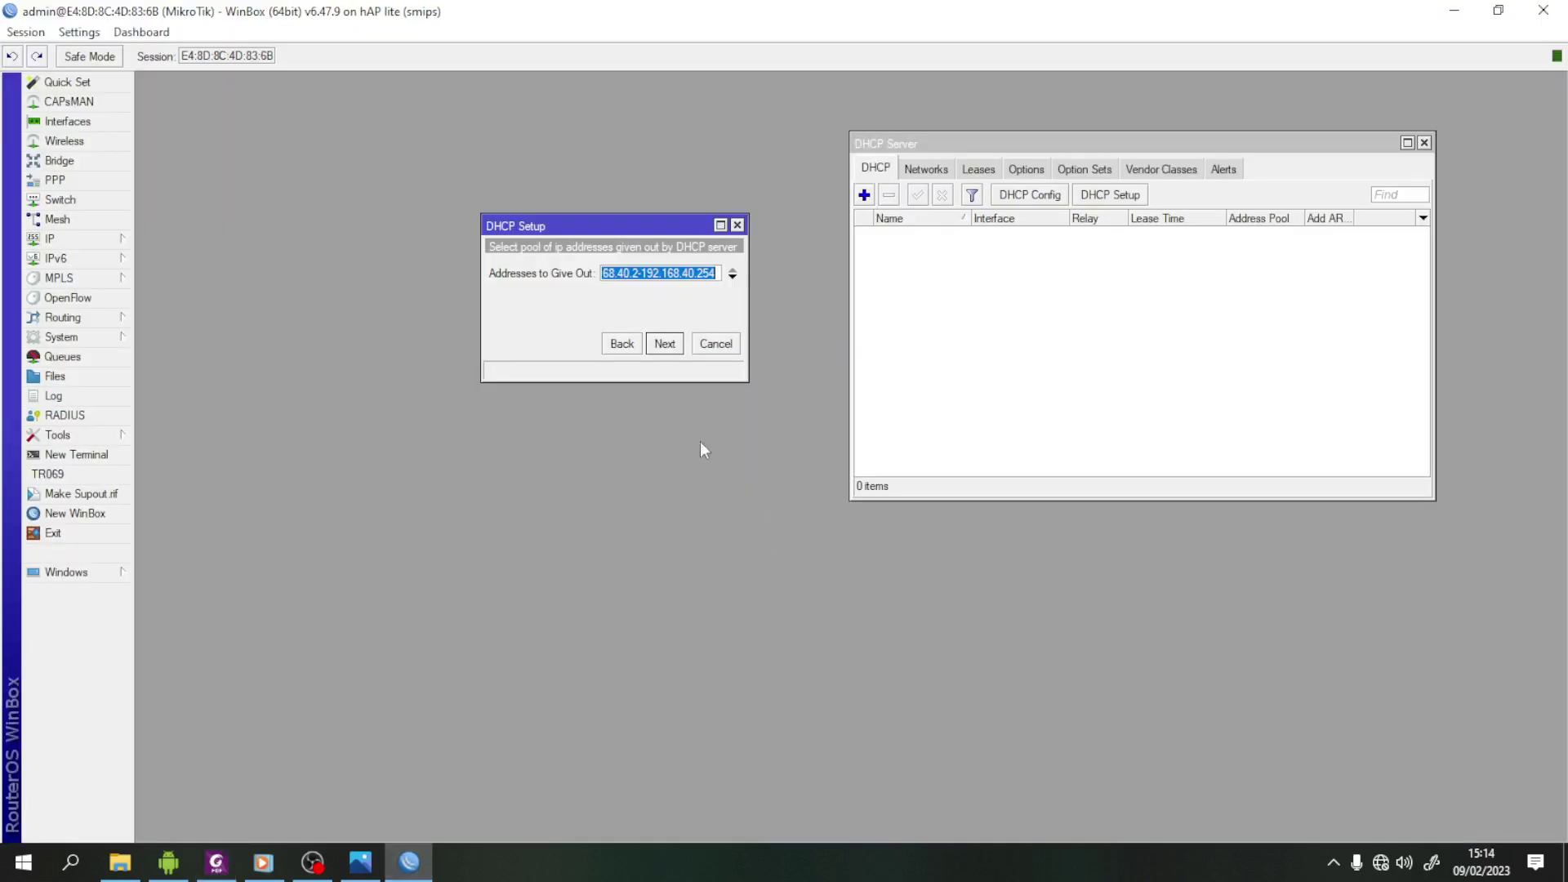
left_click(635, 272)
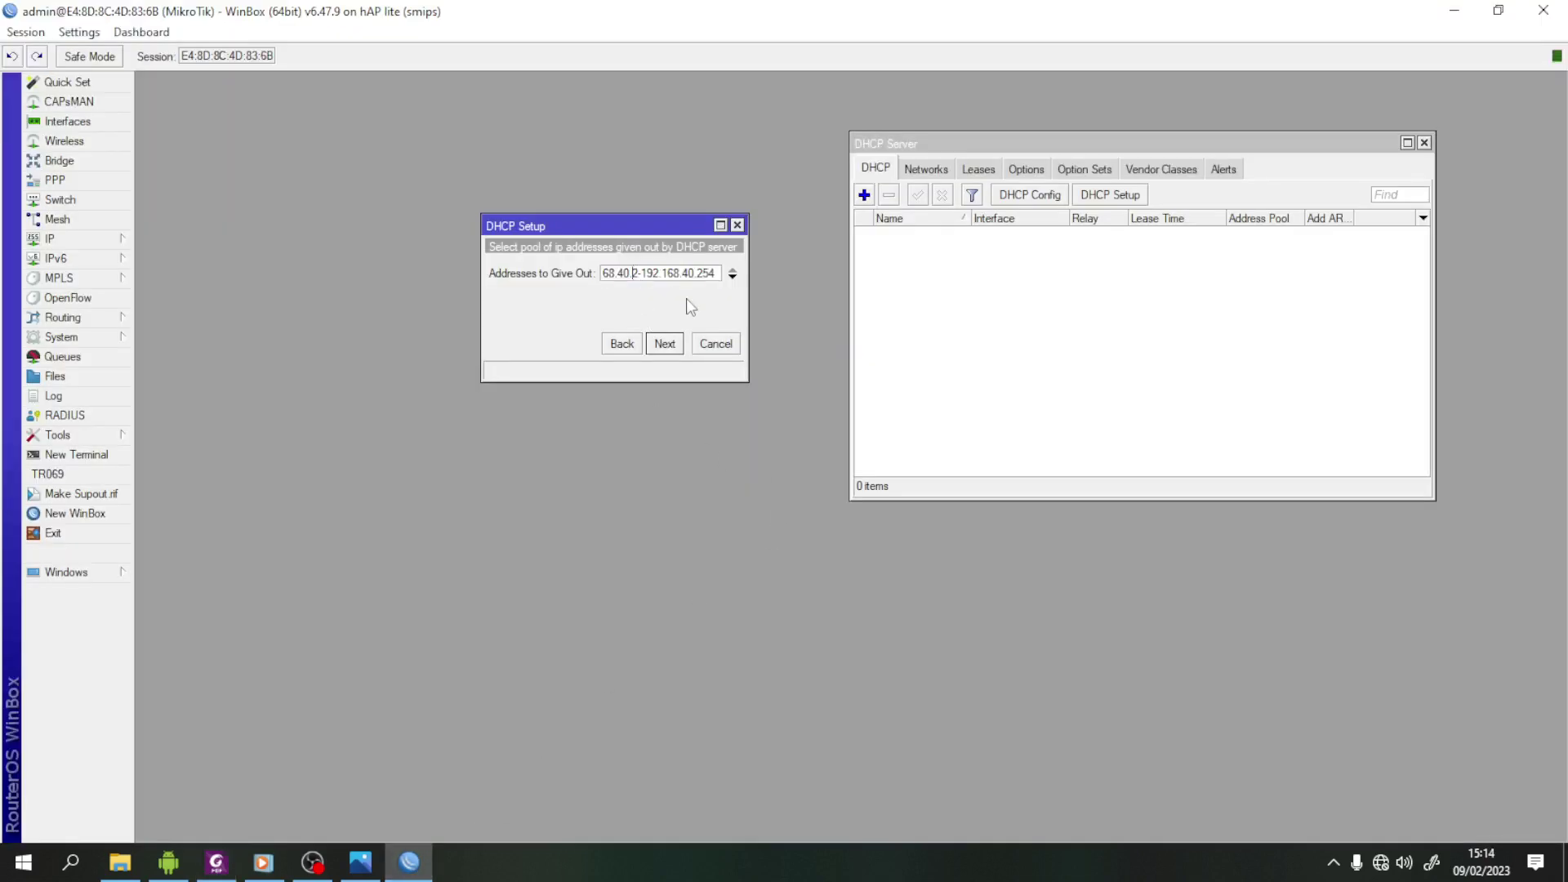
key("BackSpace")
type("10")
key("End")
key("BackSpace")
key("BackSpace")
left_click(662, 350)
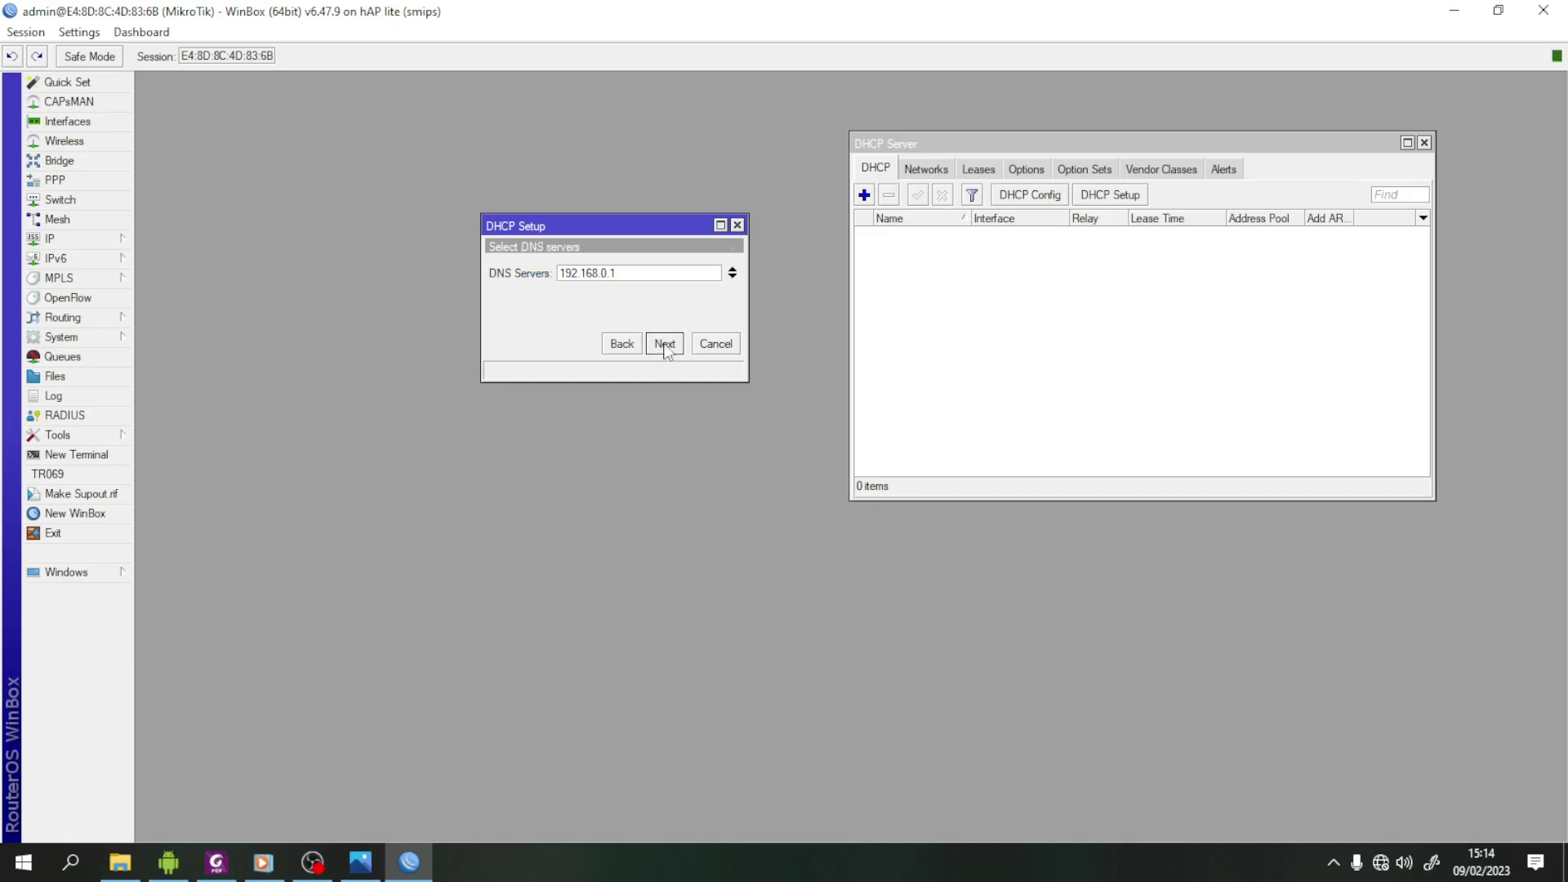
- Add DNS 8.8.8.8 alongside 192.168.0.1, set a 10:10:00 lease, and finish
left_click(733, 277)
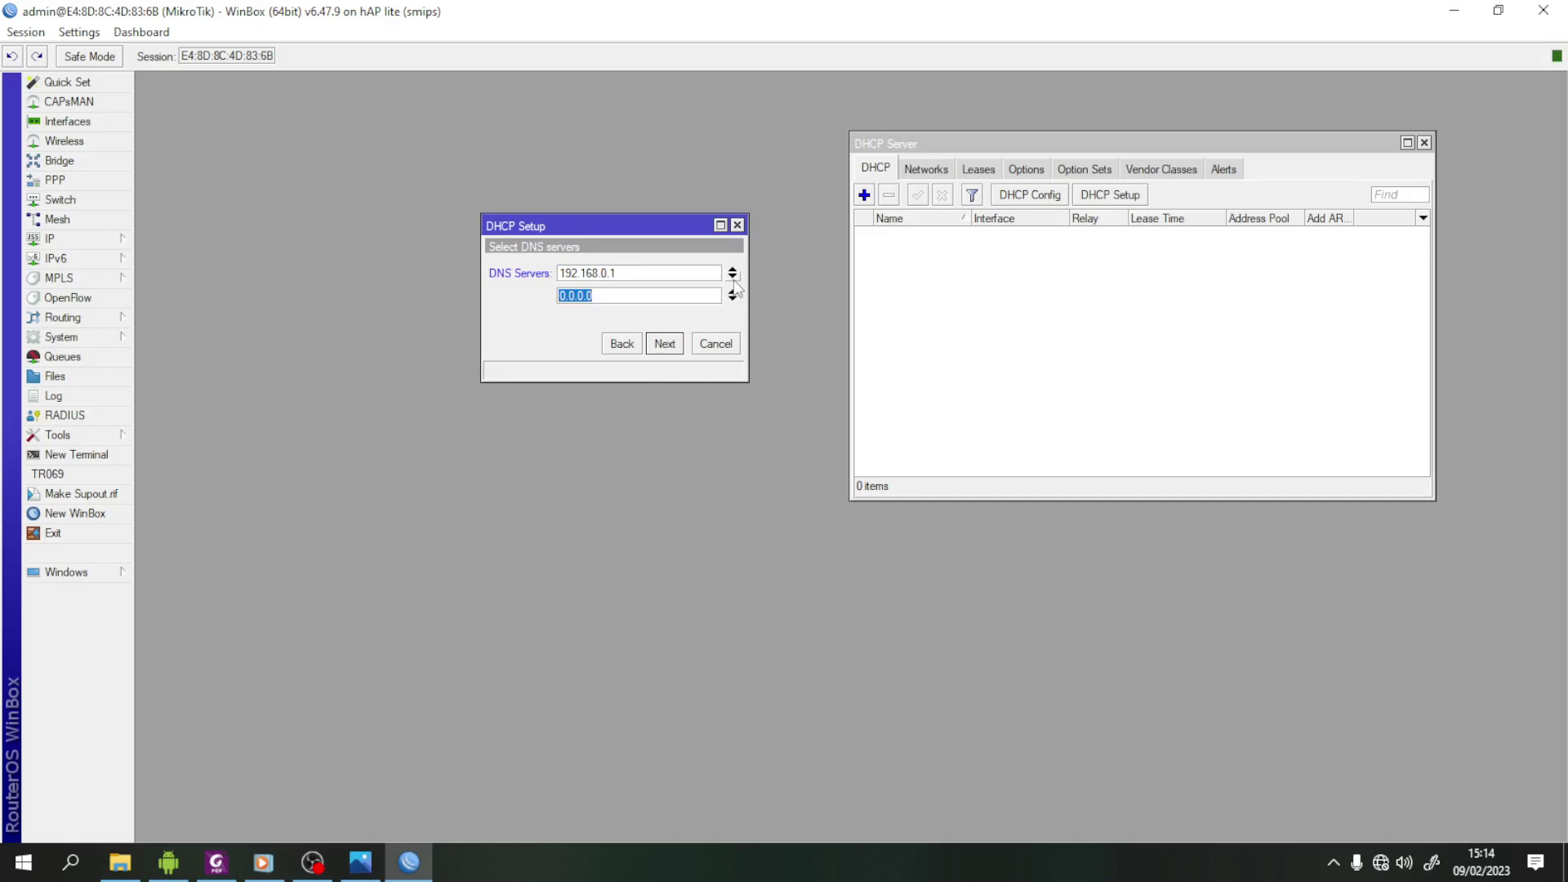
type("8.8.8.8")
left_click(665, 344)
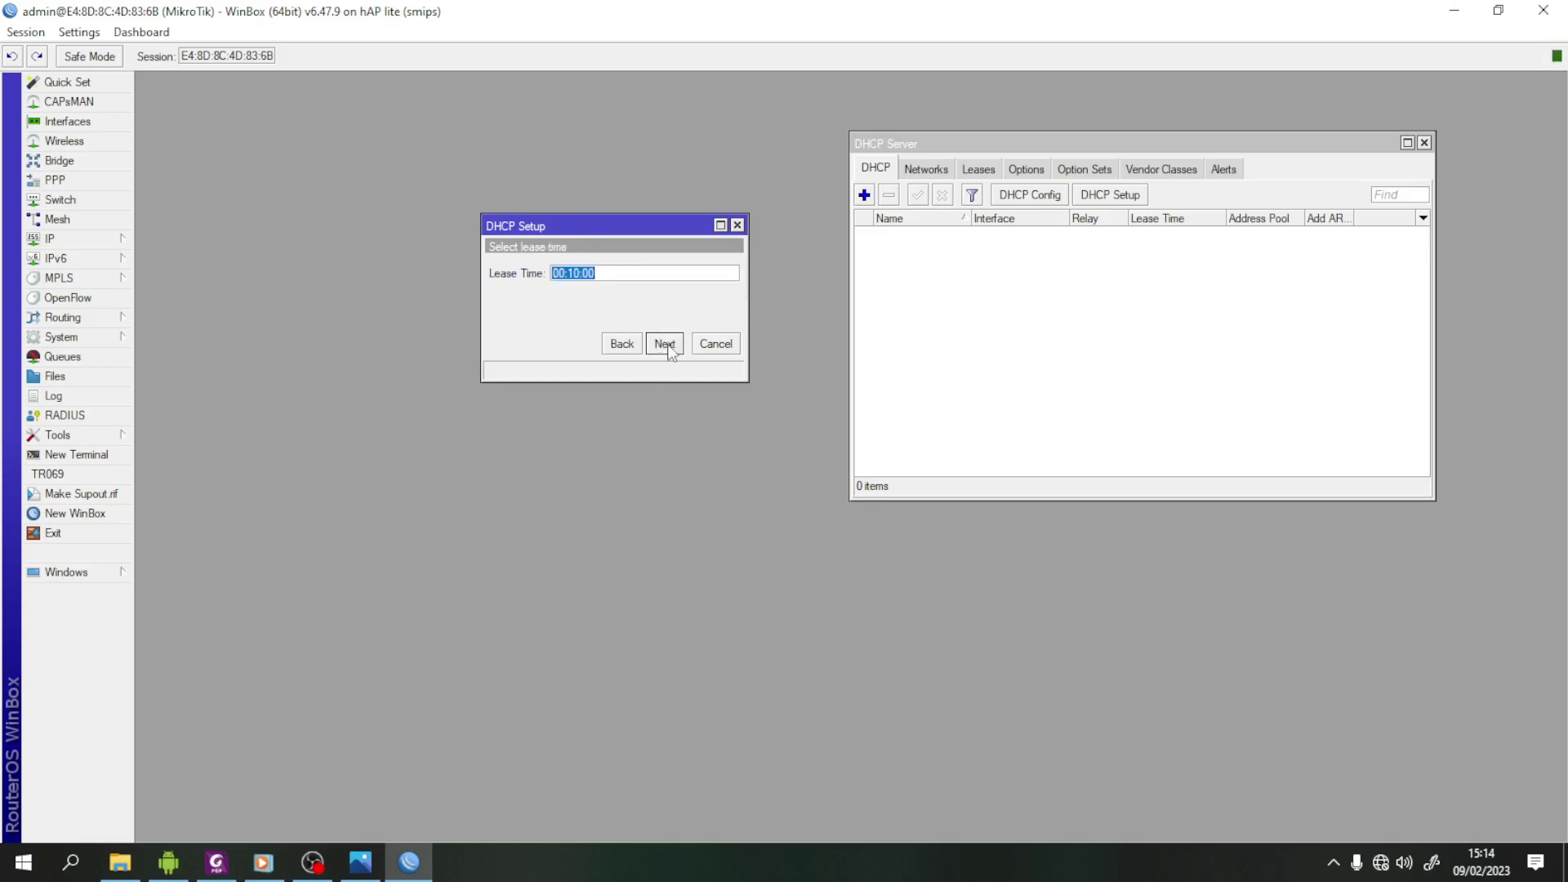
key("Home")
type("1")
key("Delete")
key("Delete")
key("Delete")
type("0:")
left_click(669, 343)
left_click(852, 449)
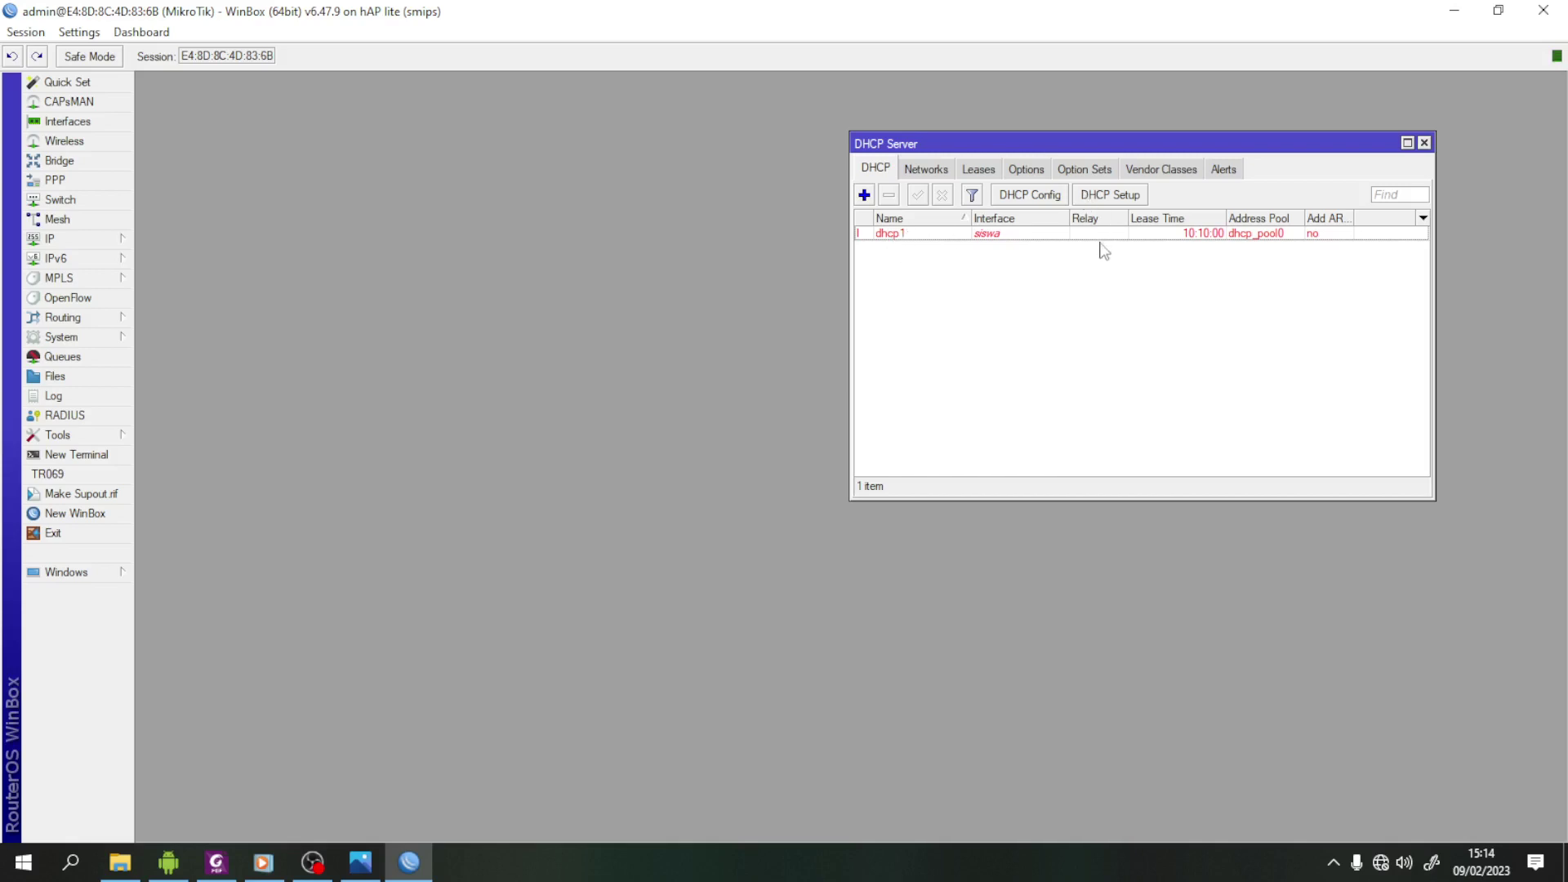
- Run DHCP Setup on guru, accepting network 192.168.60.0/24 and gateway 192.168.60.1
left_click(1109, 198)
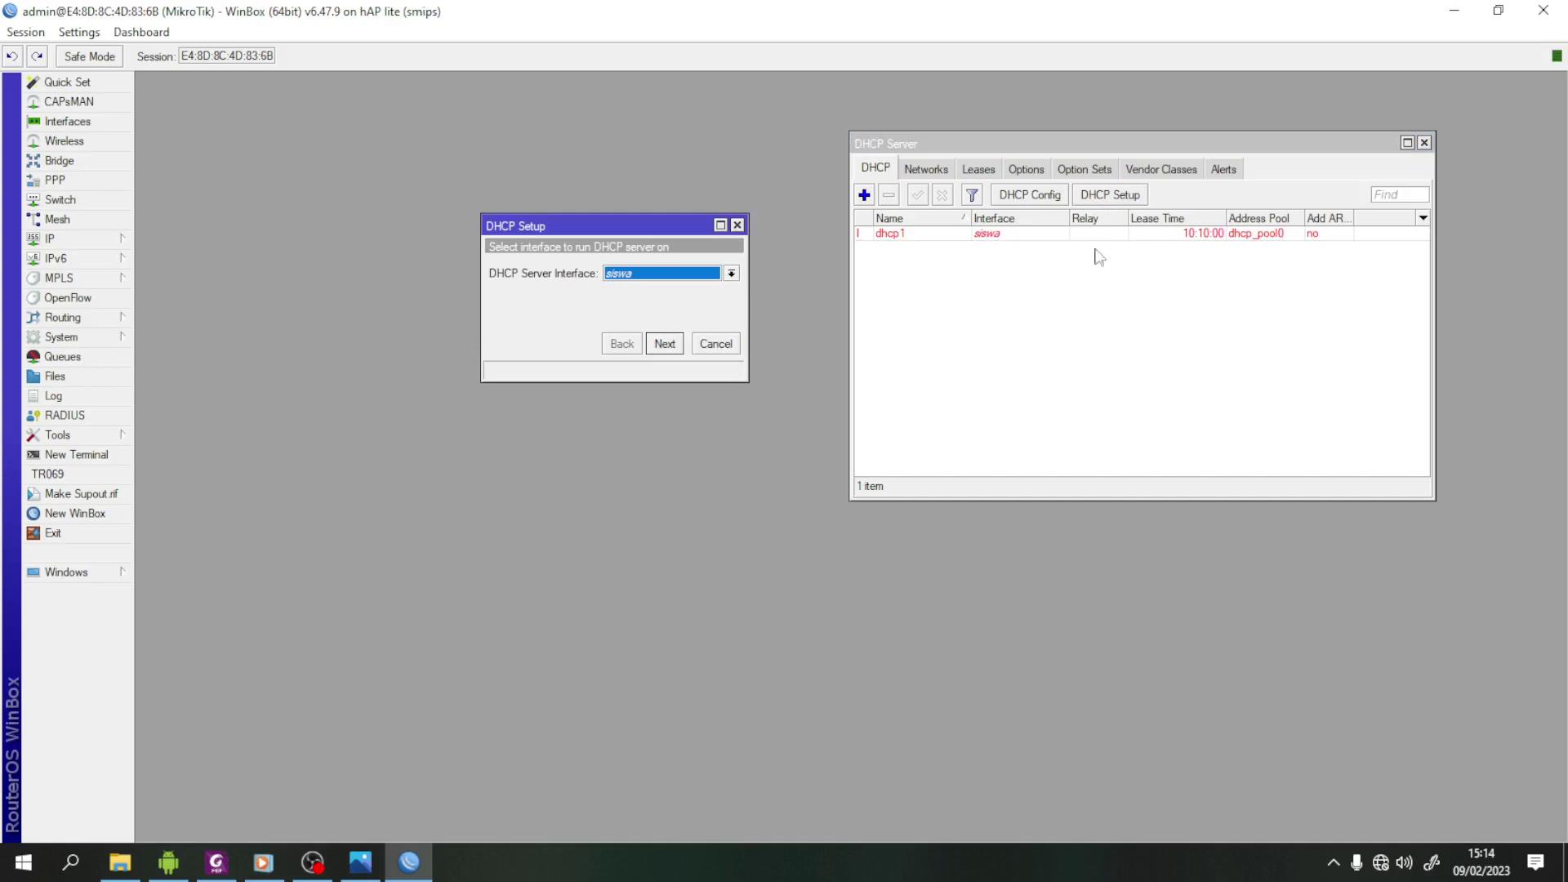
left_click(724, 277)
left_click(670, 342)
left_click(664, 343)
left_click(672, 344)
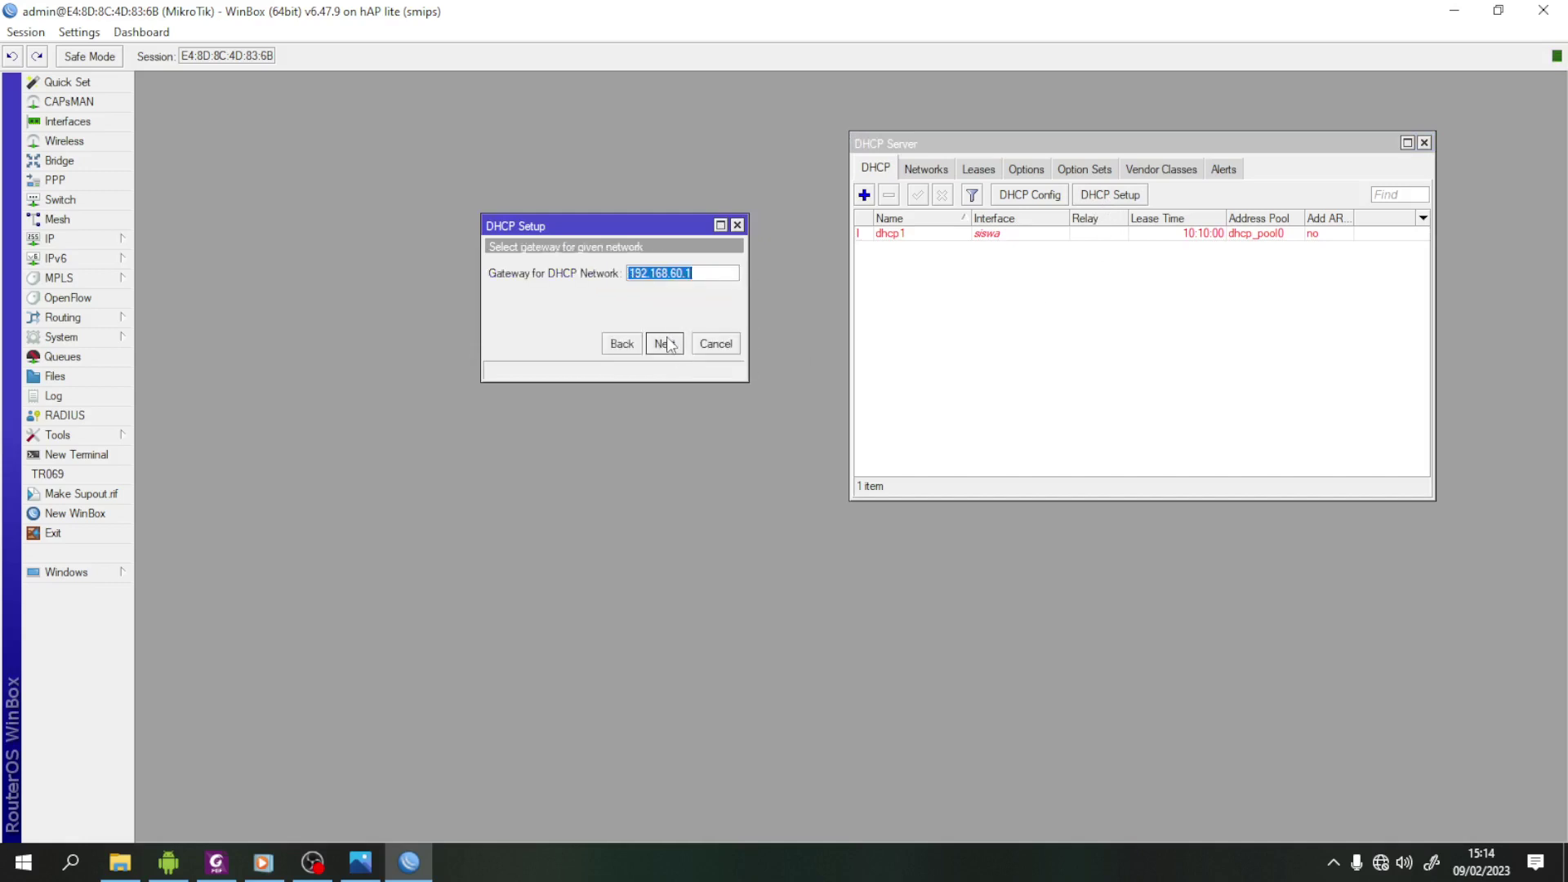
left_click(667, 343)
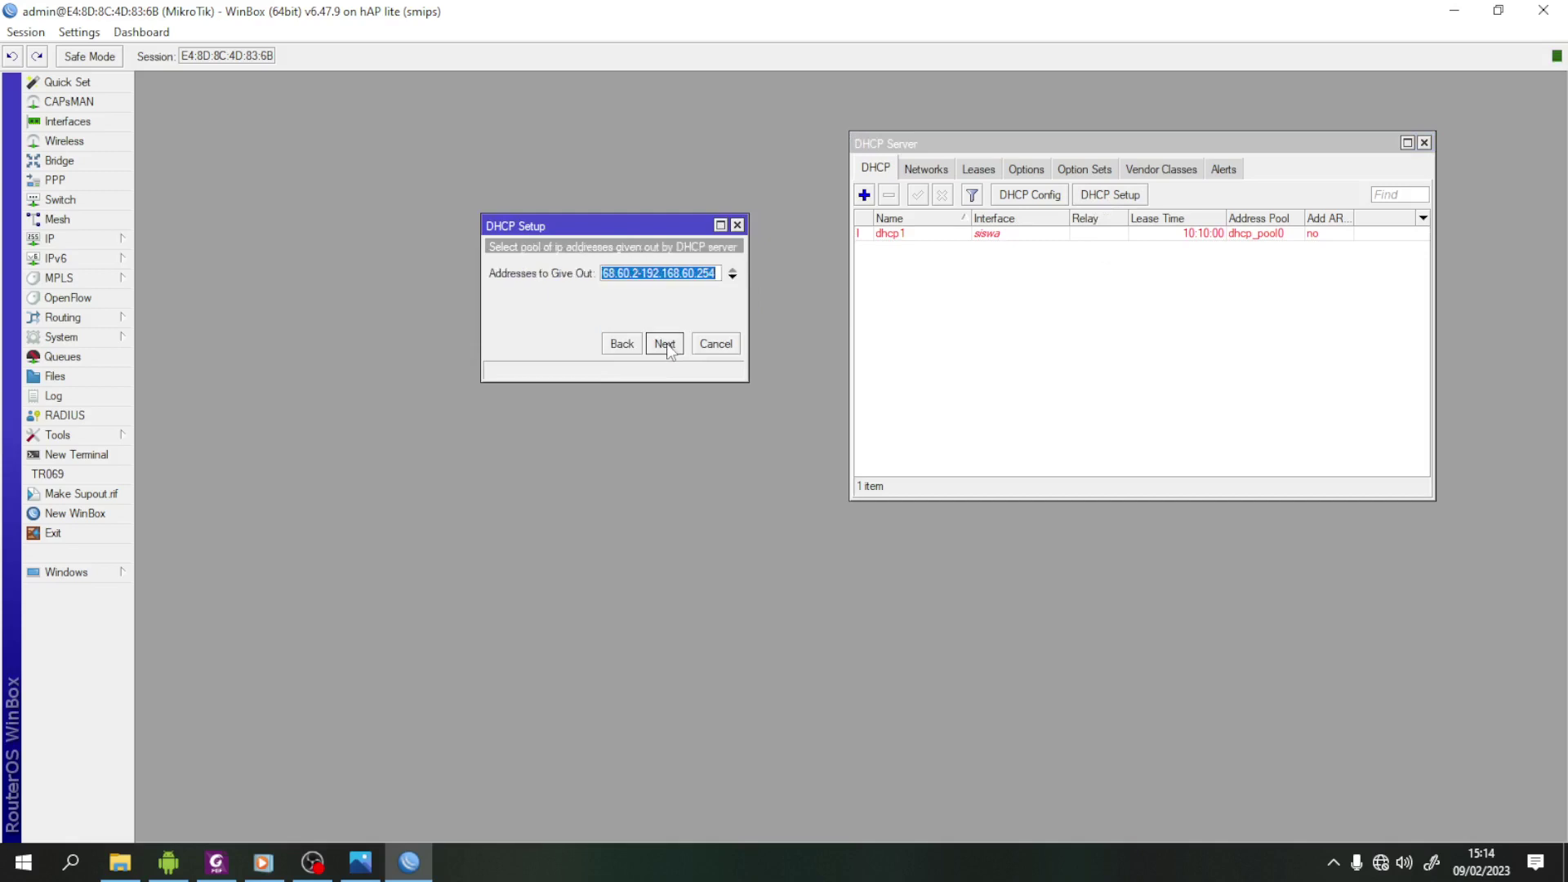
- Set the pool to 192.168.60.10–192.168.60.50, keep the DNS and lease settings, and finish
left_click(643, 275)
key("BackSpace")
type("10")
key("End")
key("BackSpace")
key("BackSpace")
key("BackSpace")
type("50")
left_click(664, 344)
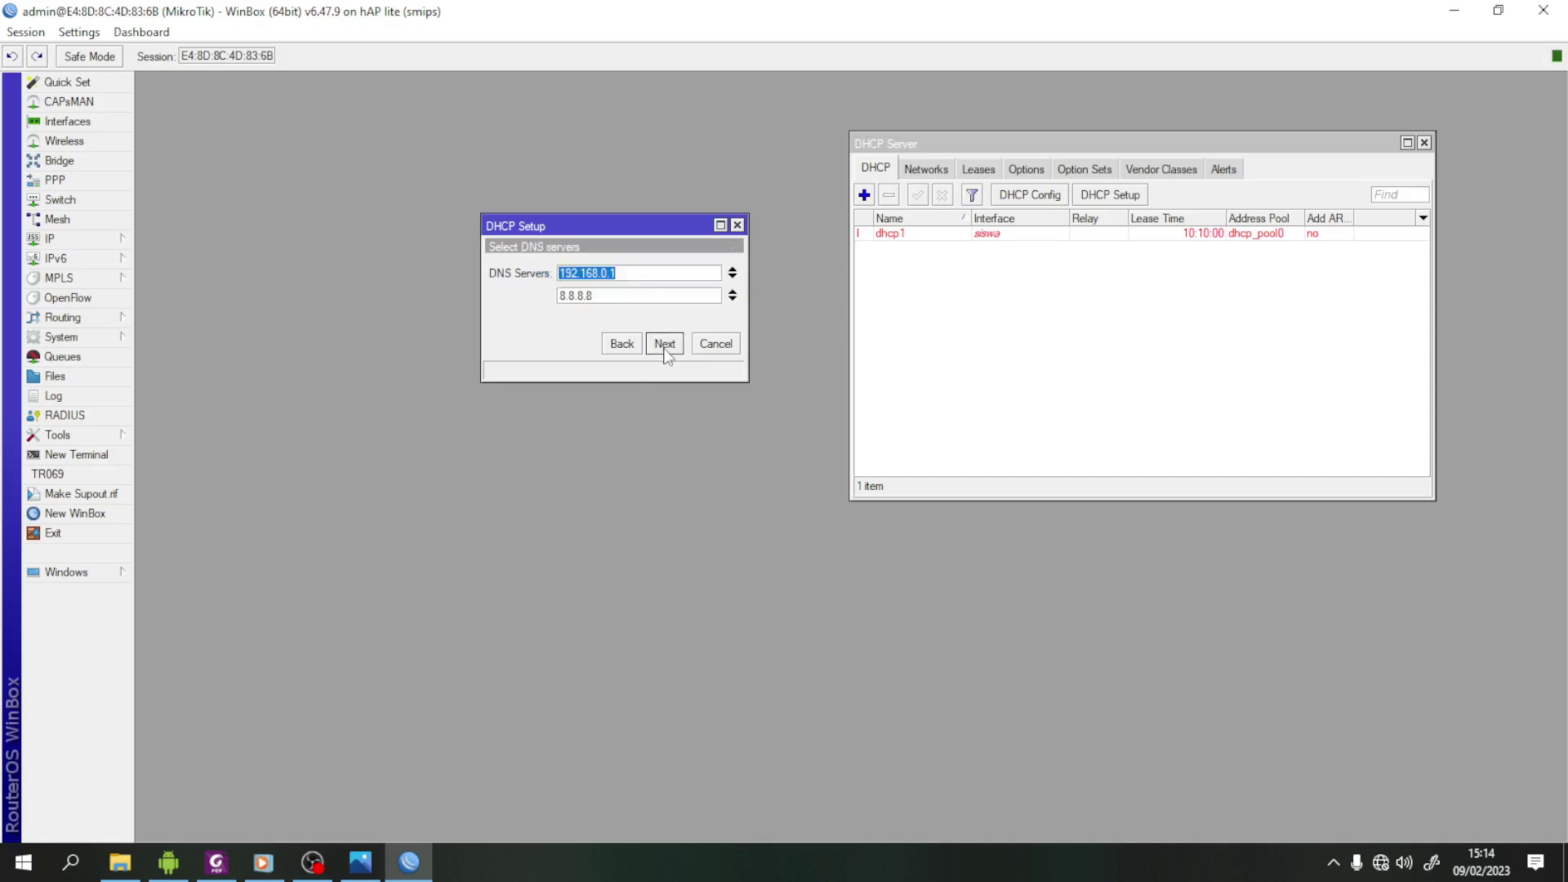
left_click(664, 344)
left_click(665, 347)
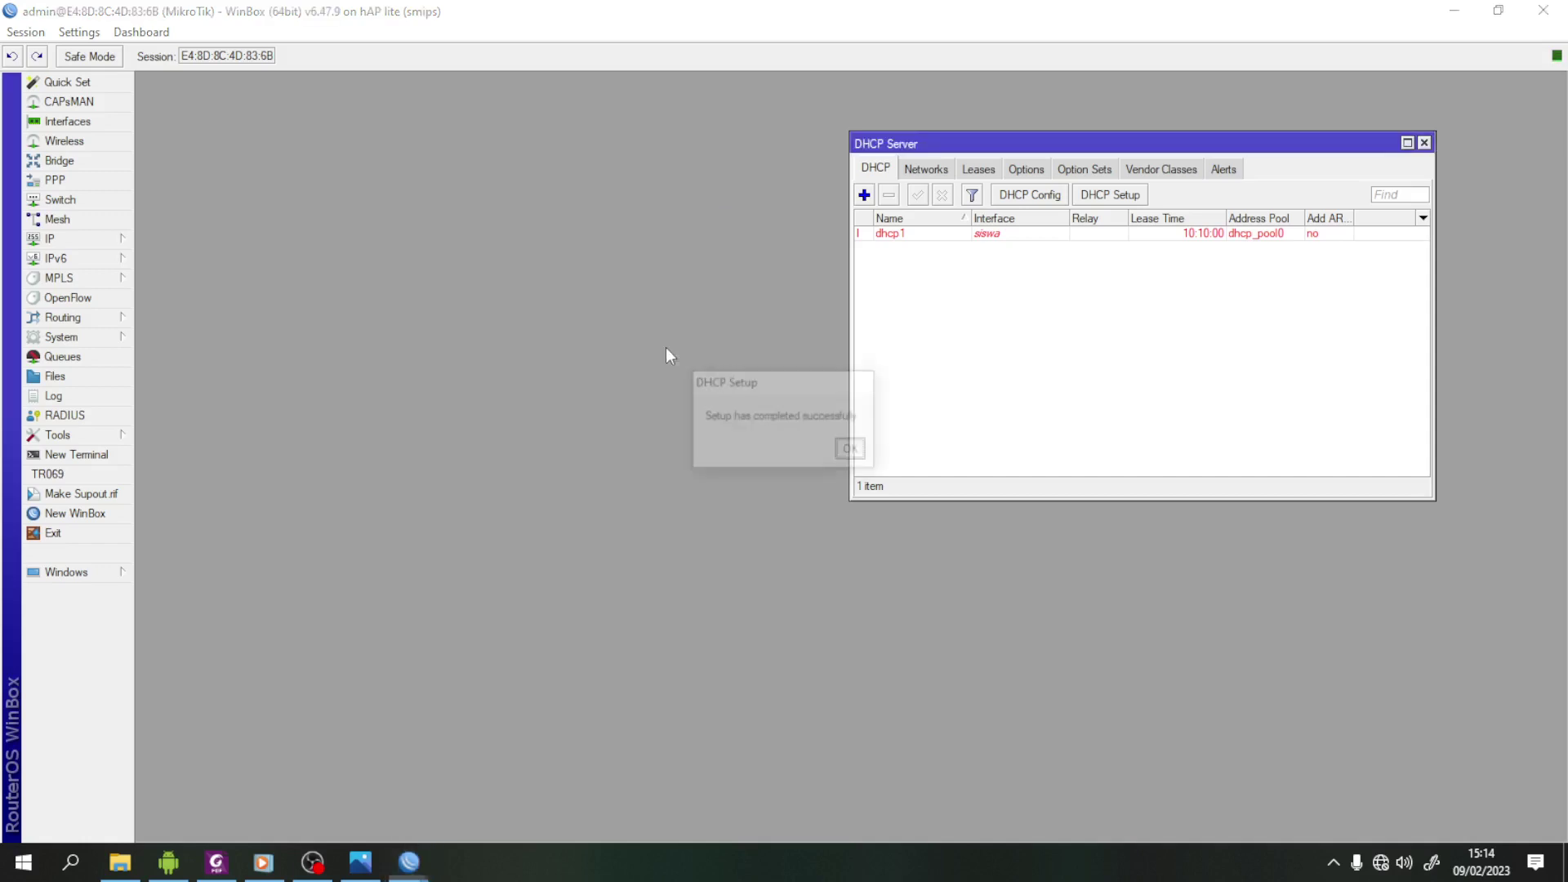
left_click(851, 448)
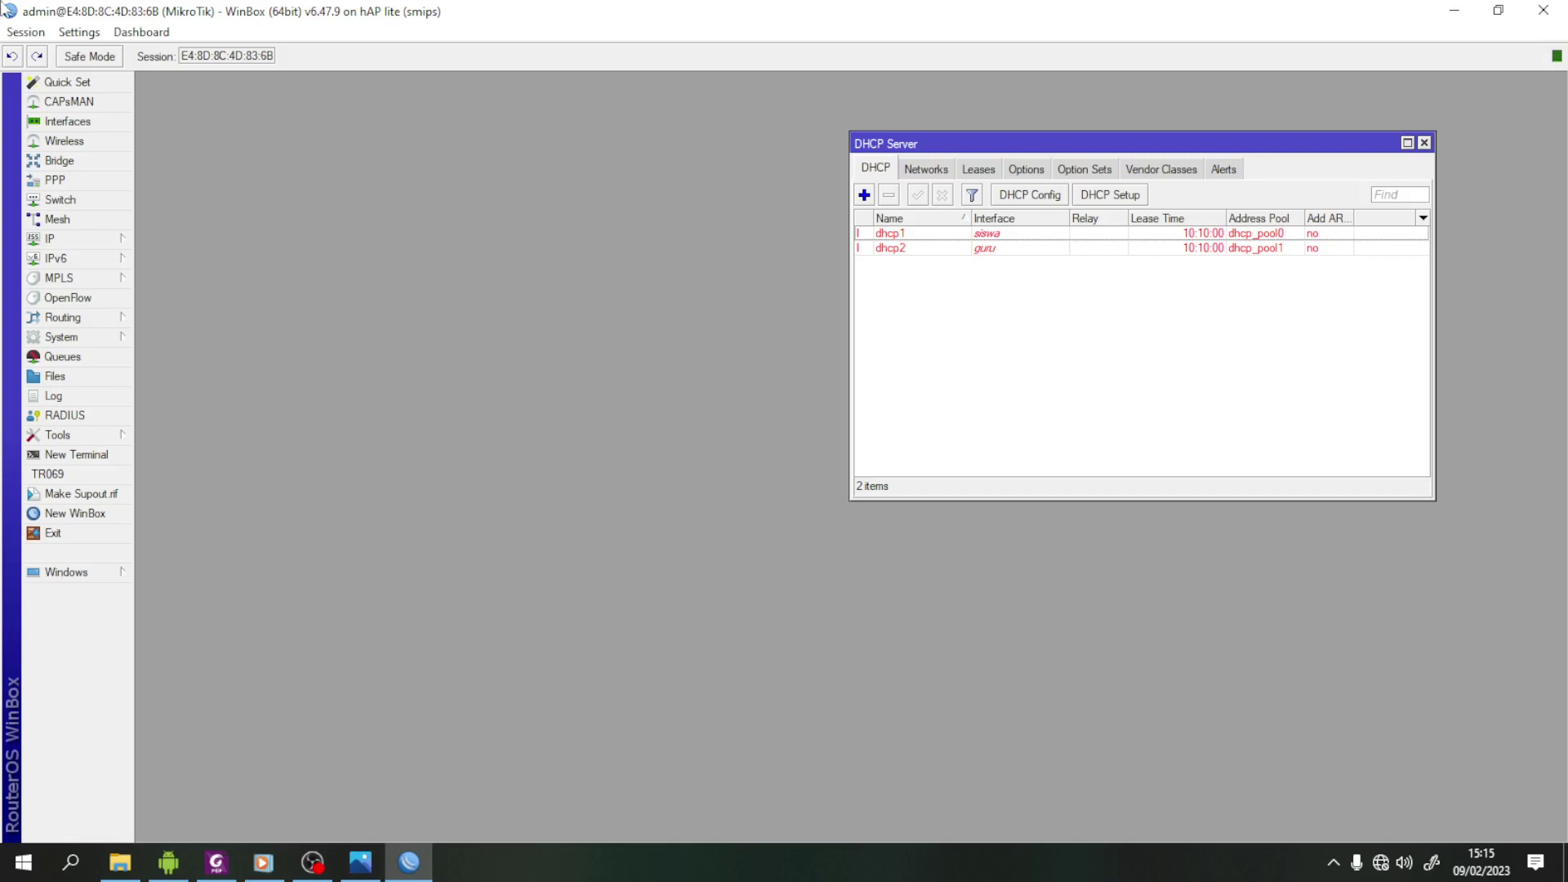
- Close DHCP Server, enable wlan1 in Wireless Tables, and view the Security Profiles list
left_click(1423, 143)
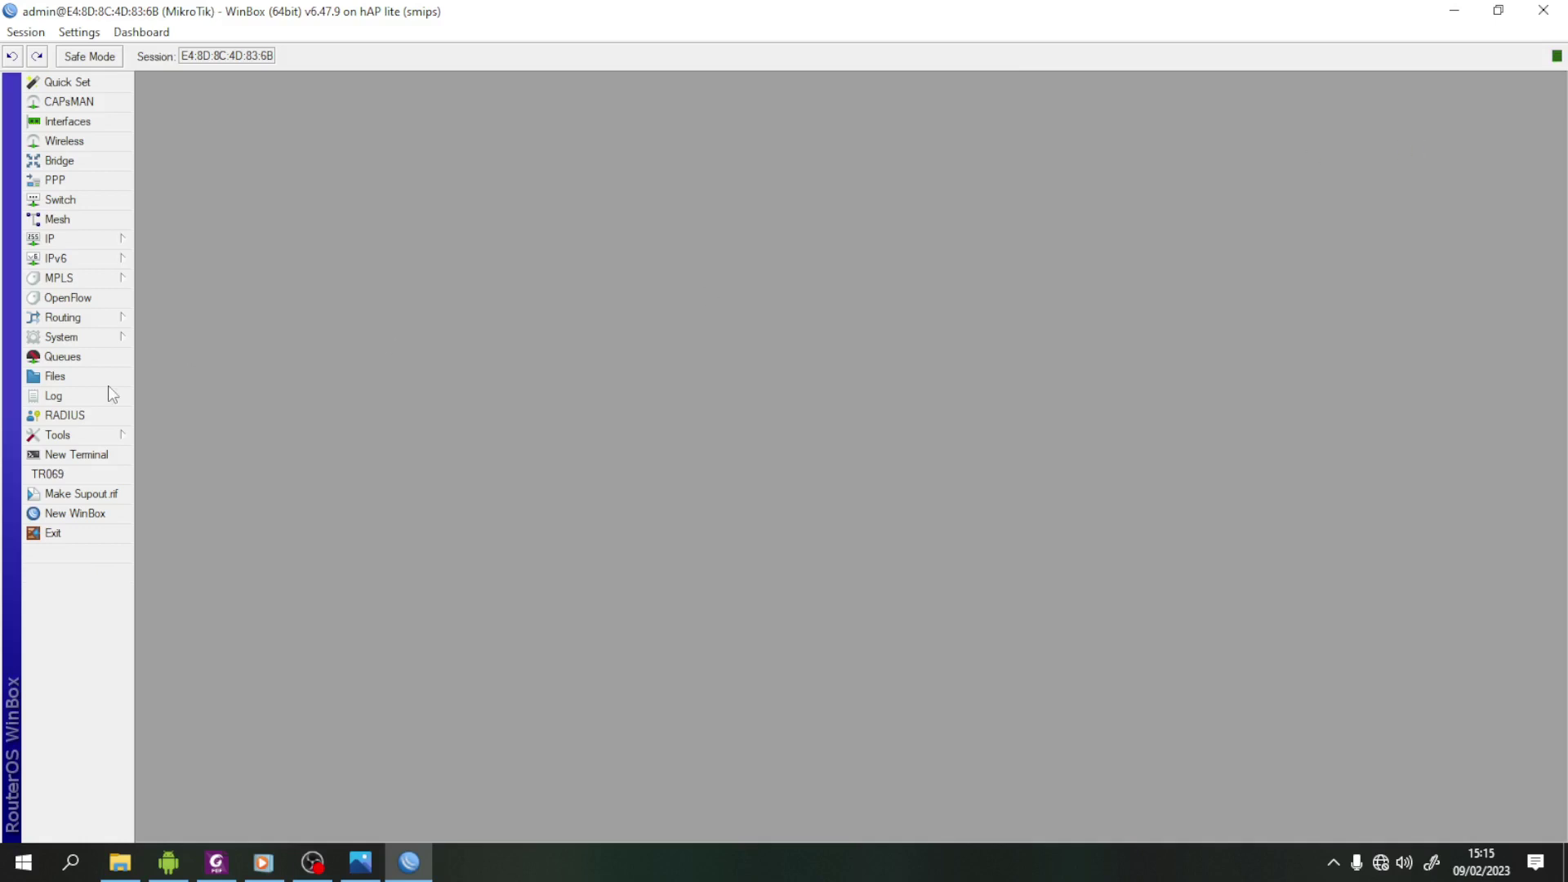
left_click(101, 141)
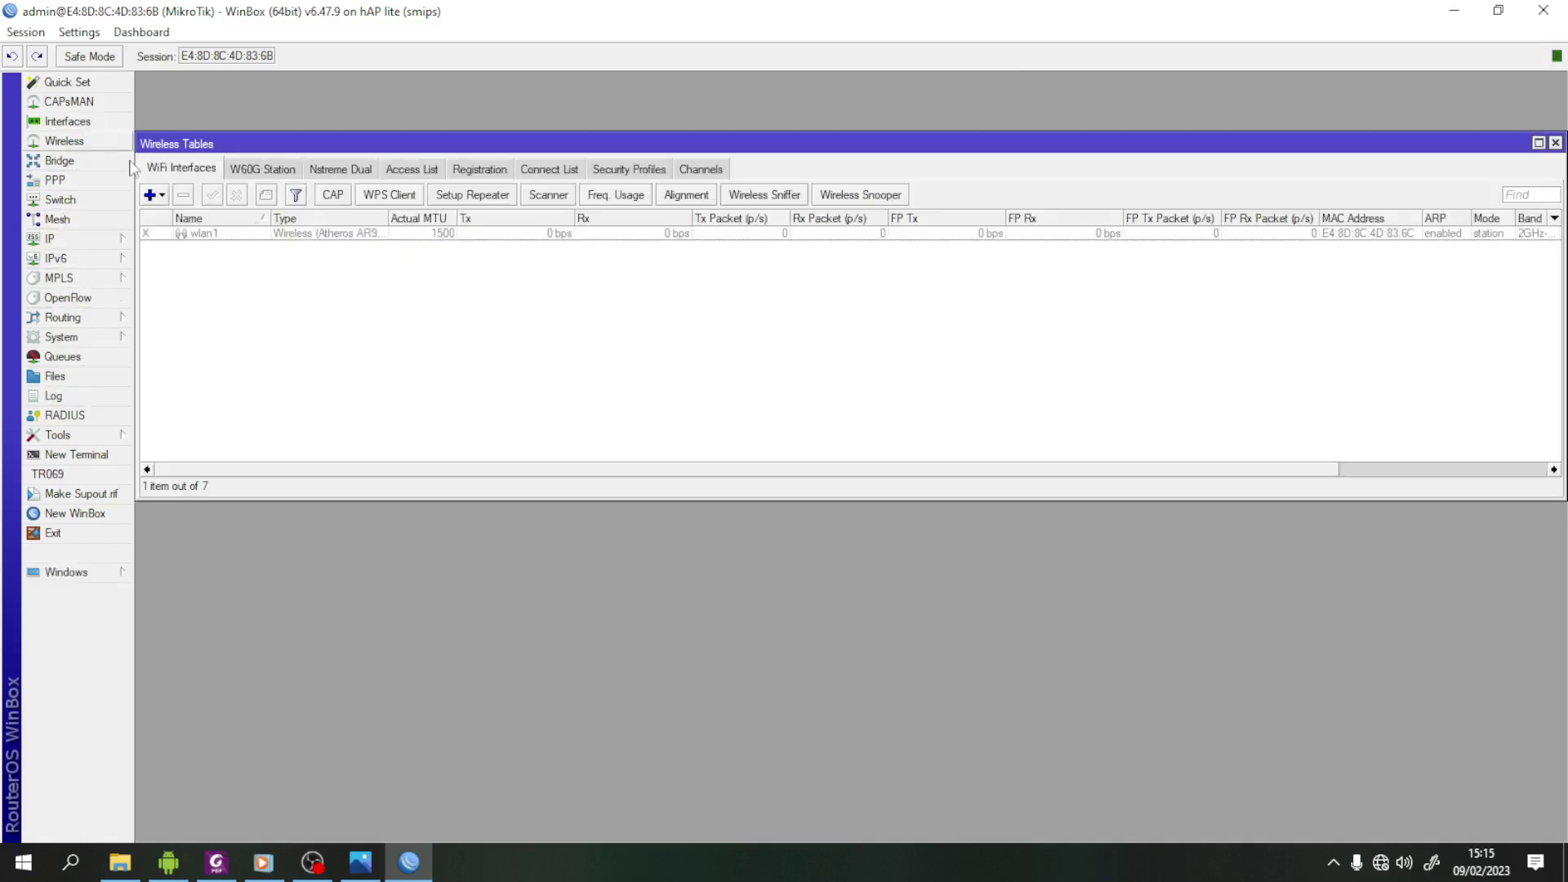
left_click(228, 236)
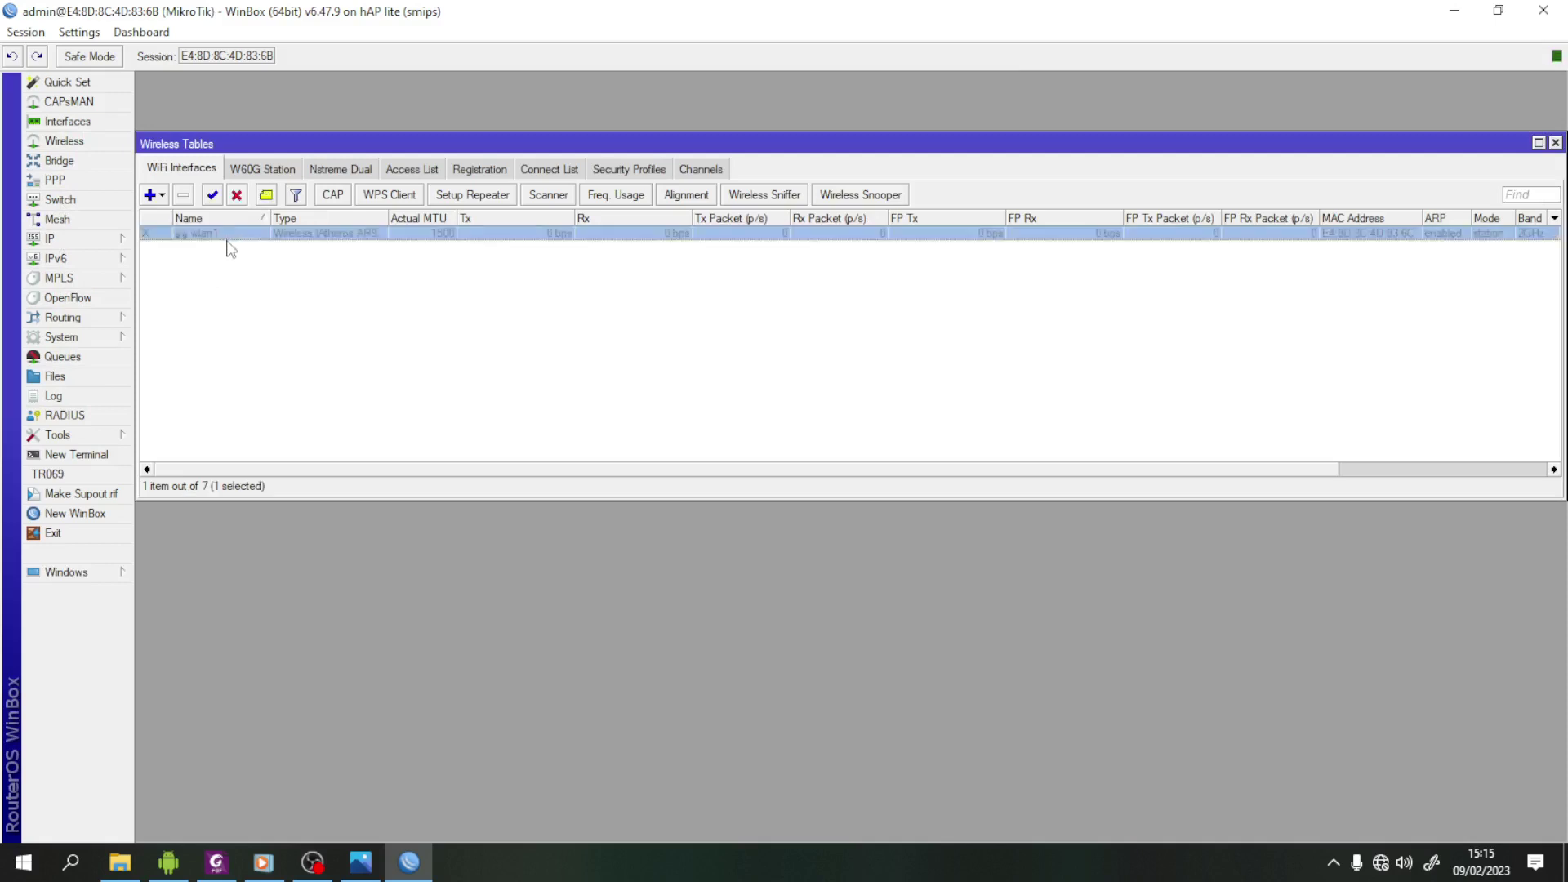
left_click(214, 200)
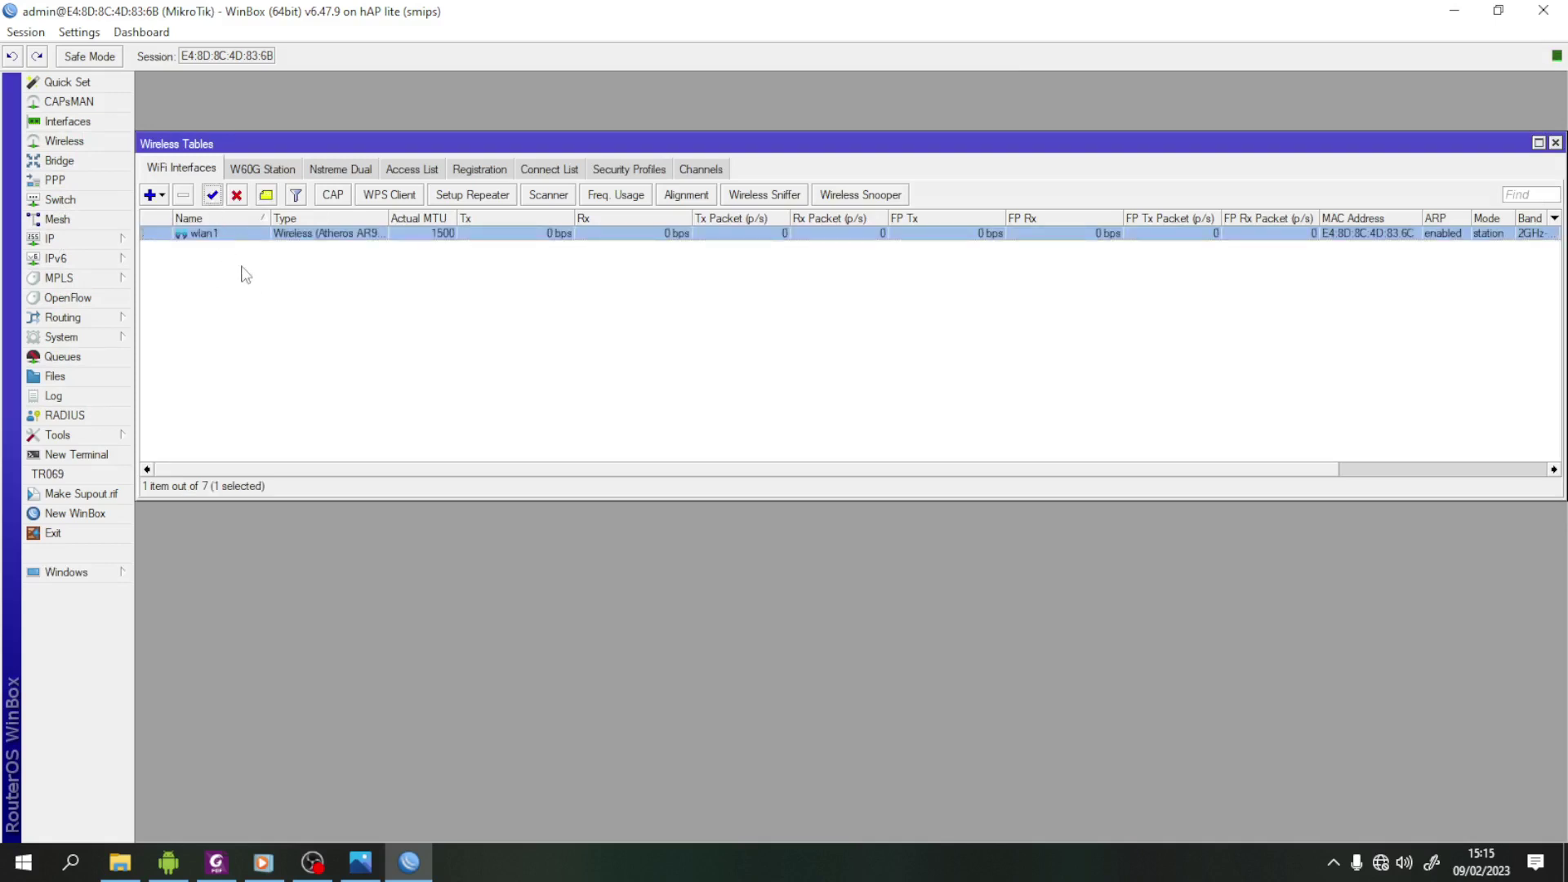
left_click(275, 271)
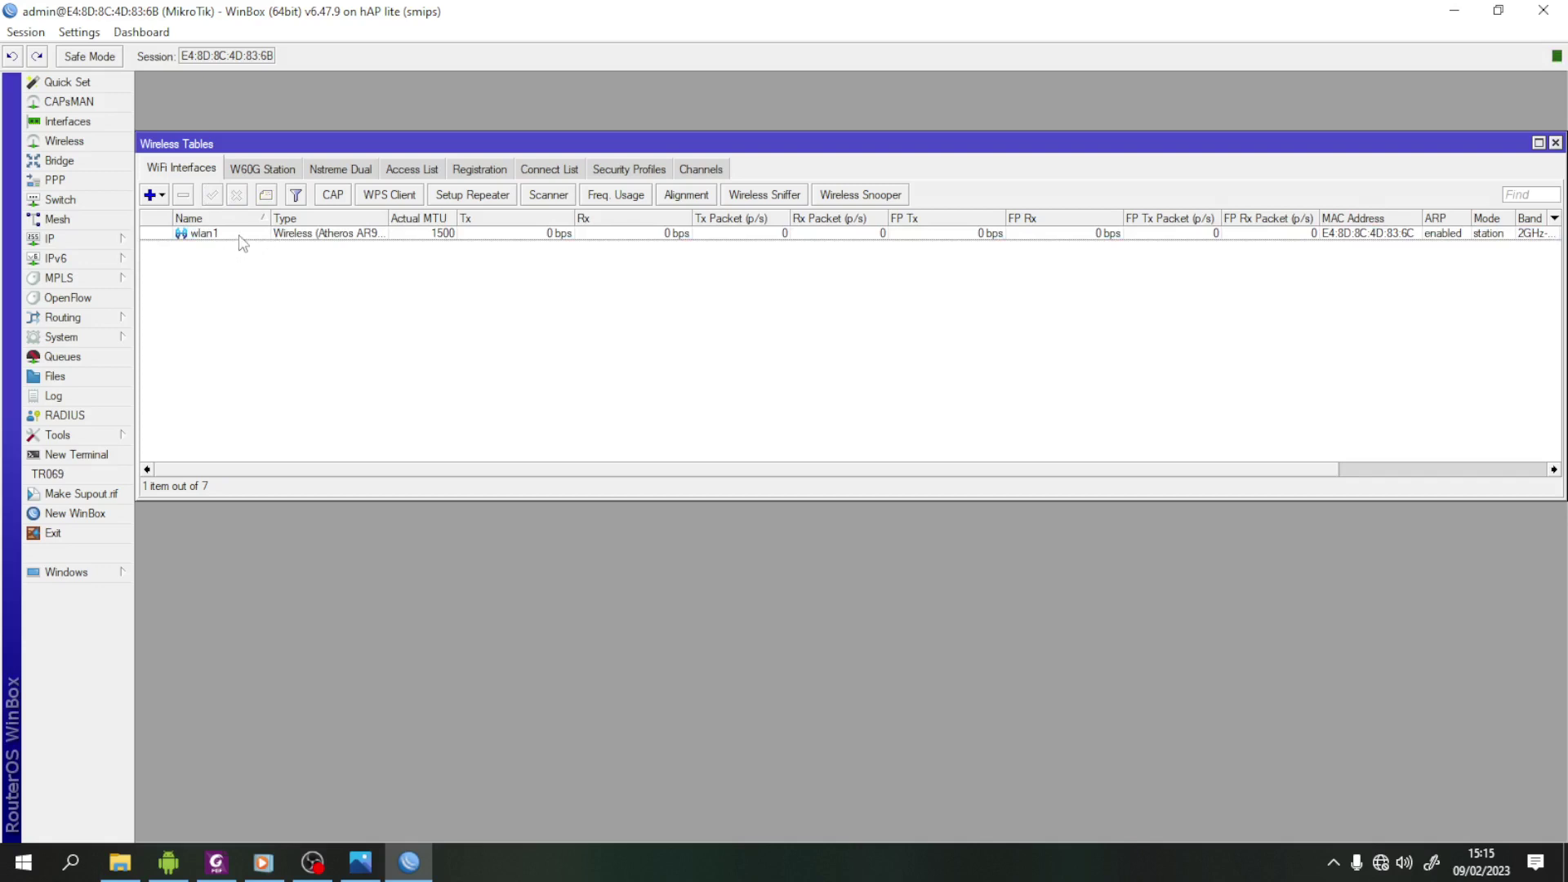
left_click(240, 237)
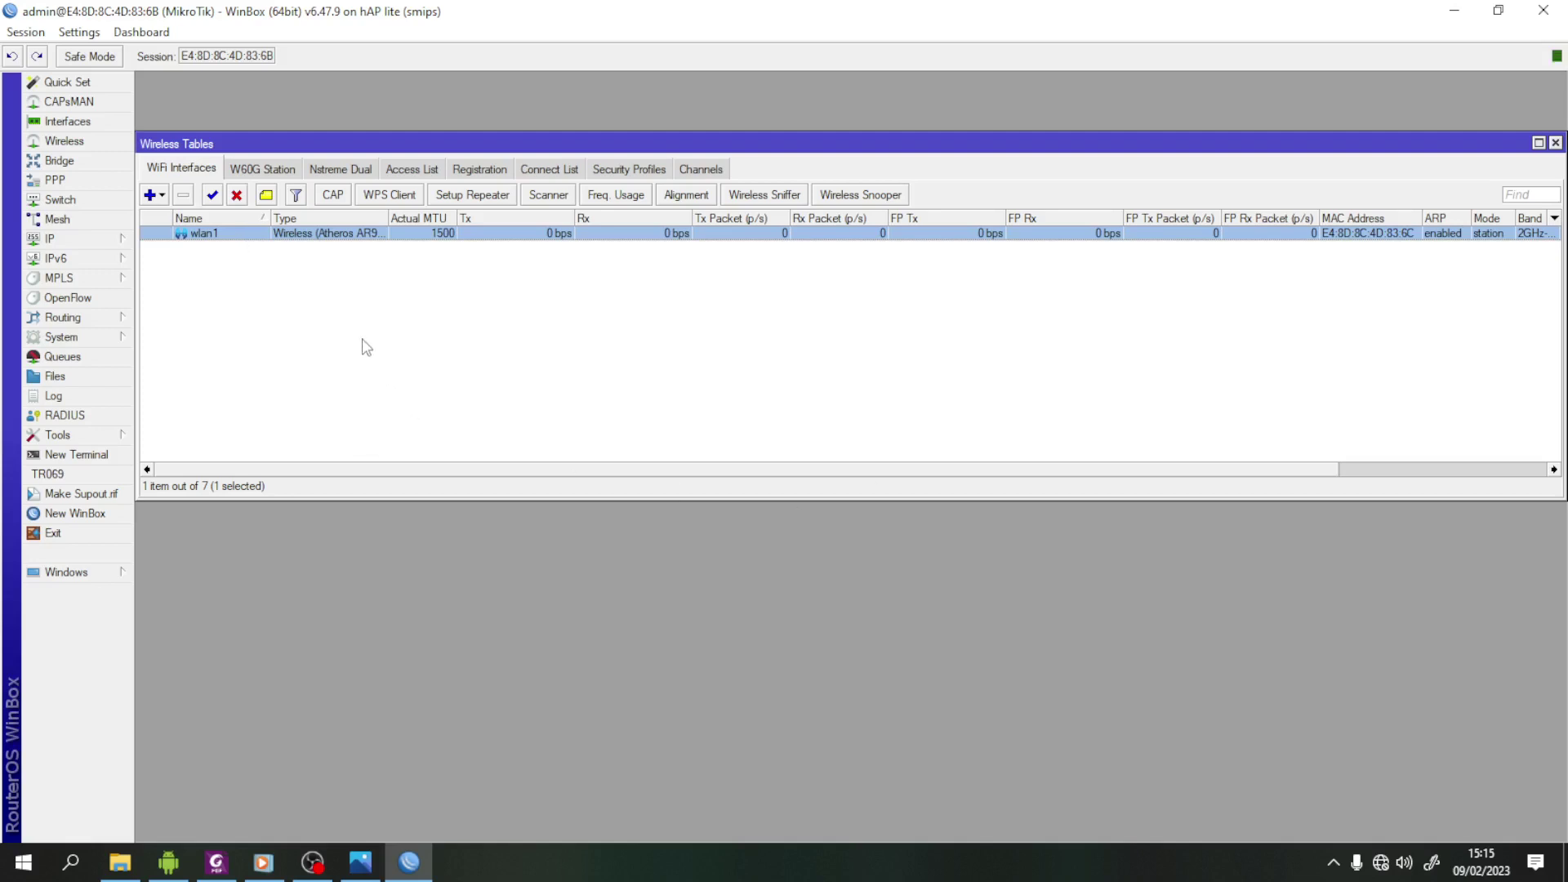
left_click(625, 169)
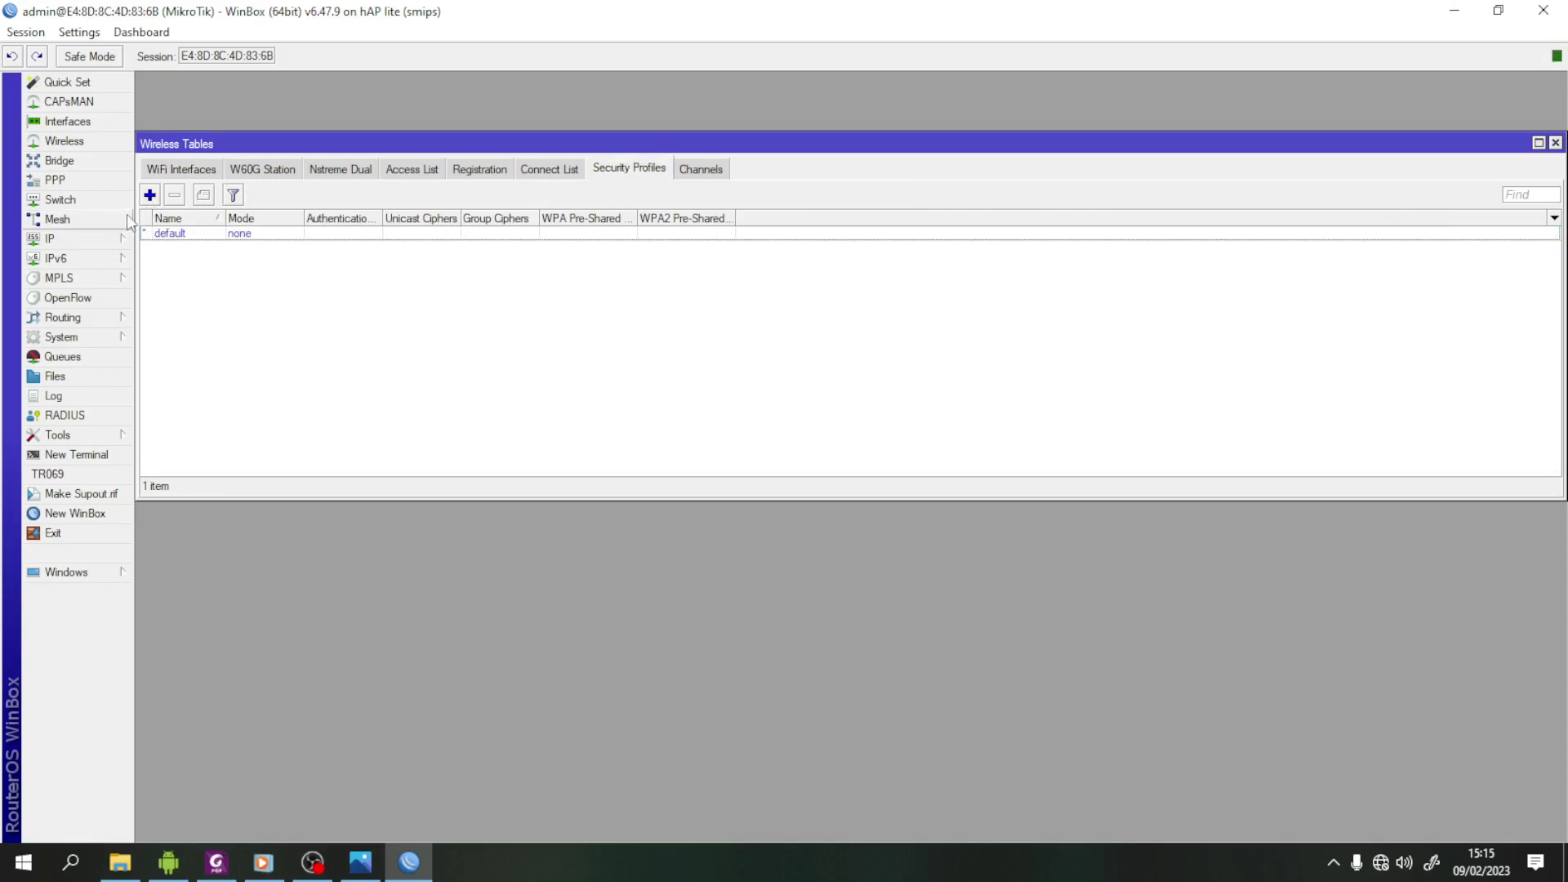
- Create a new security profile using dynamic keys with WPA PSK and WPA2 PSK
left_click(149, 194)
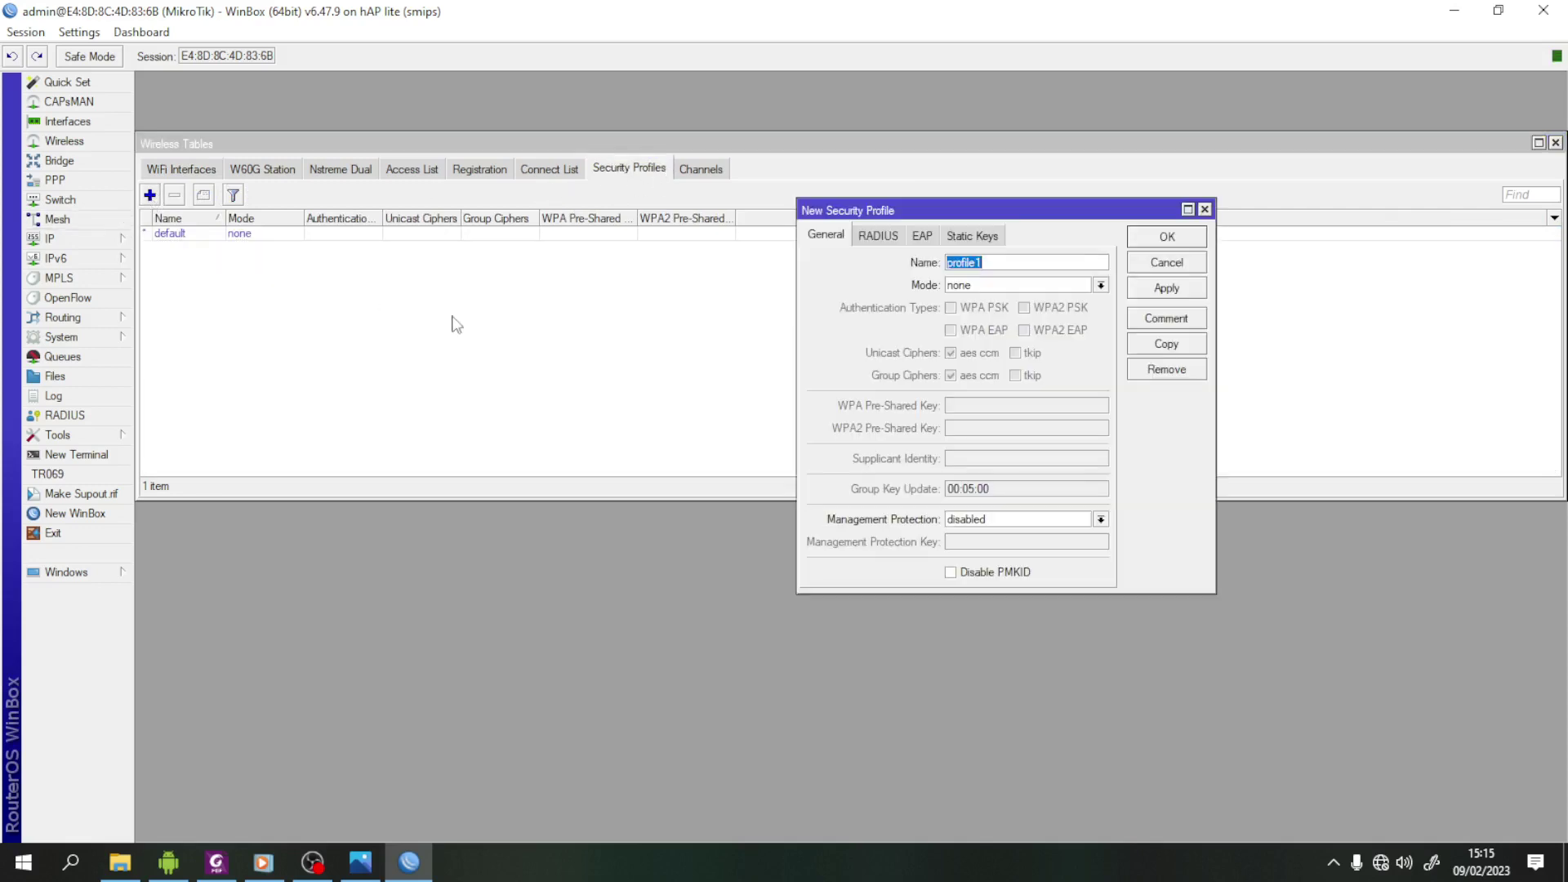
left_click(1102, 285)
left_click(980, 309)
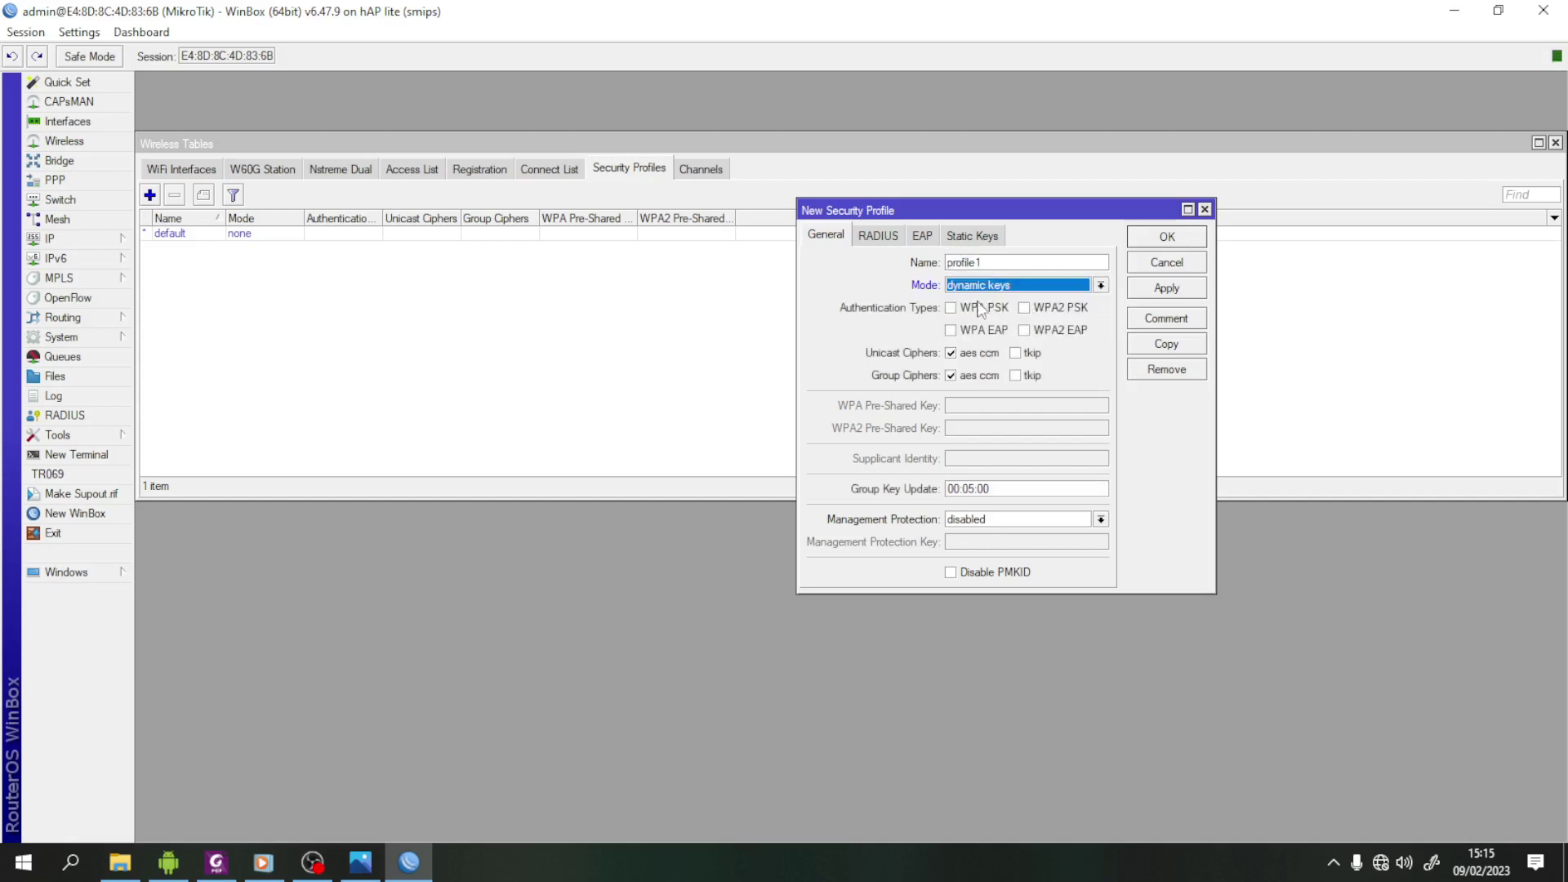
left_click(952, 308)
left_click(1031, 310)
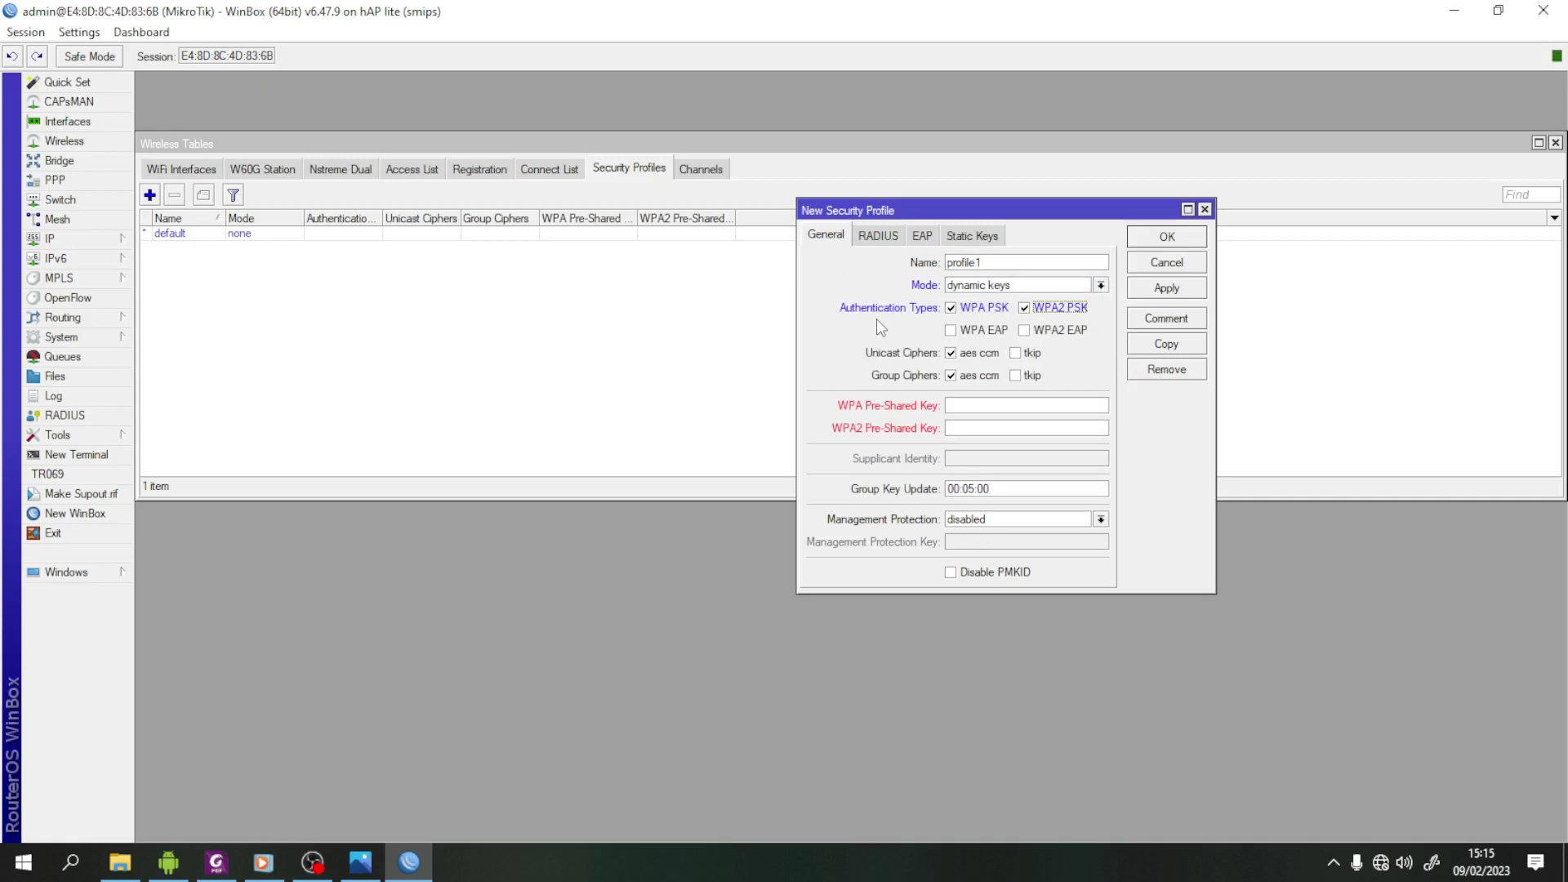
- Enter the WPA pre-shared key from the task sheet, copy it into WPA2, and save profile1
left_click(977, 409)
left_click(216, 863)
scroll(597, 660, "down", 3)
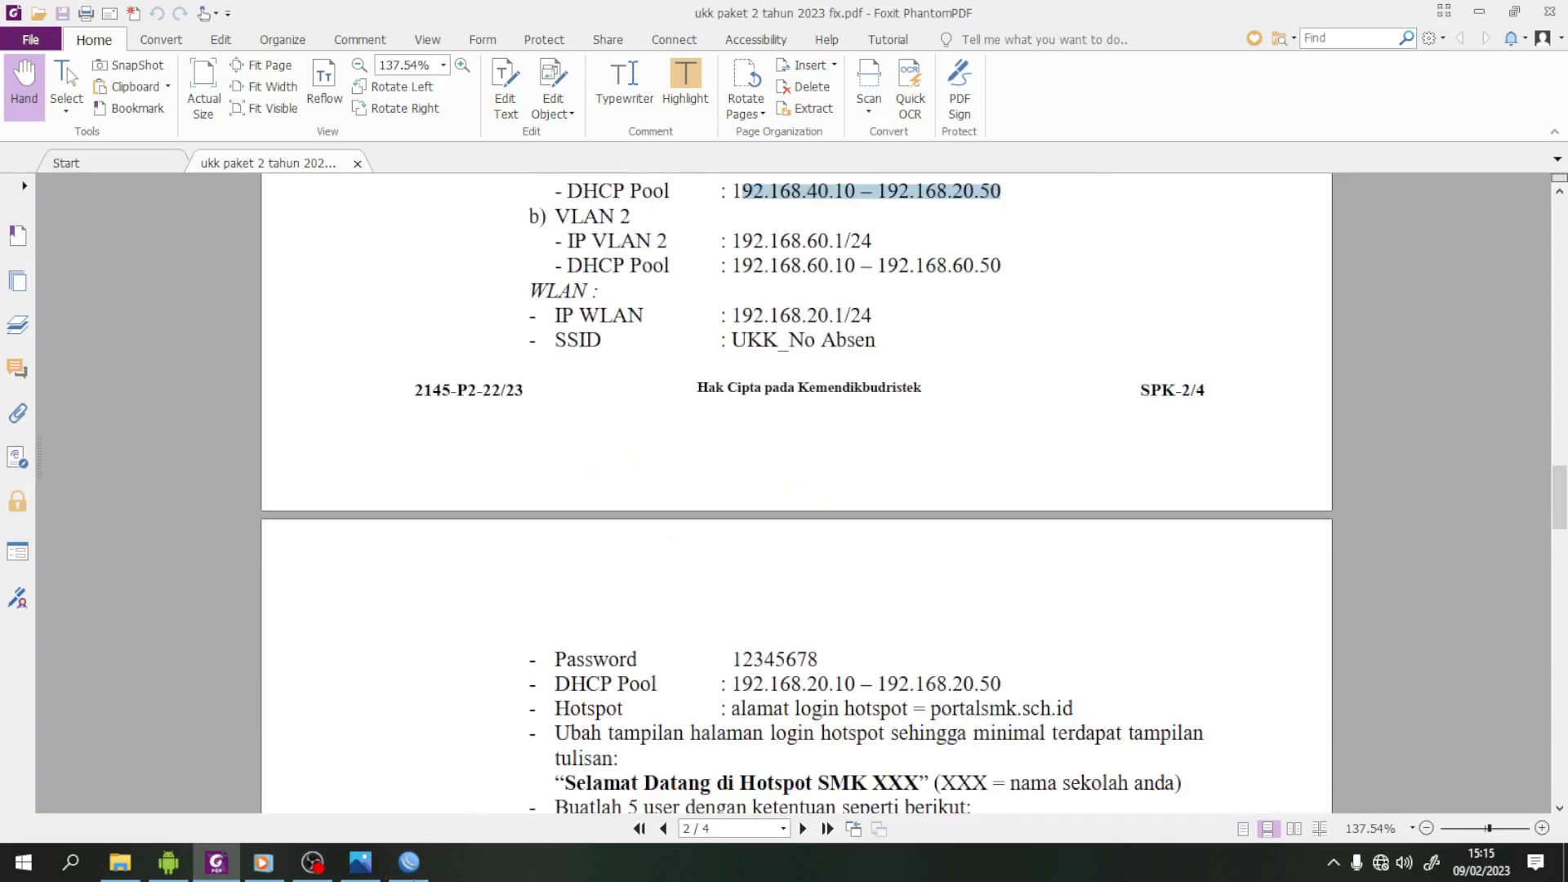
left_click(410, 863)
left_click(987, 407)
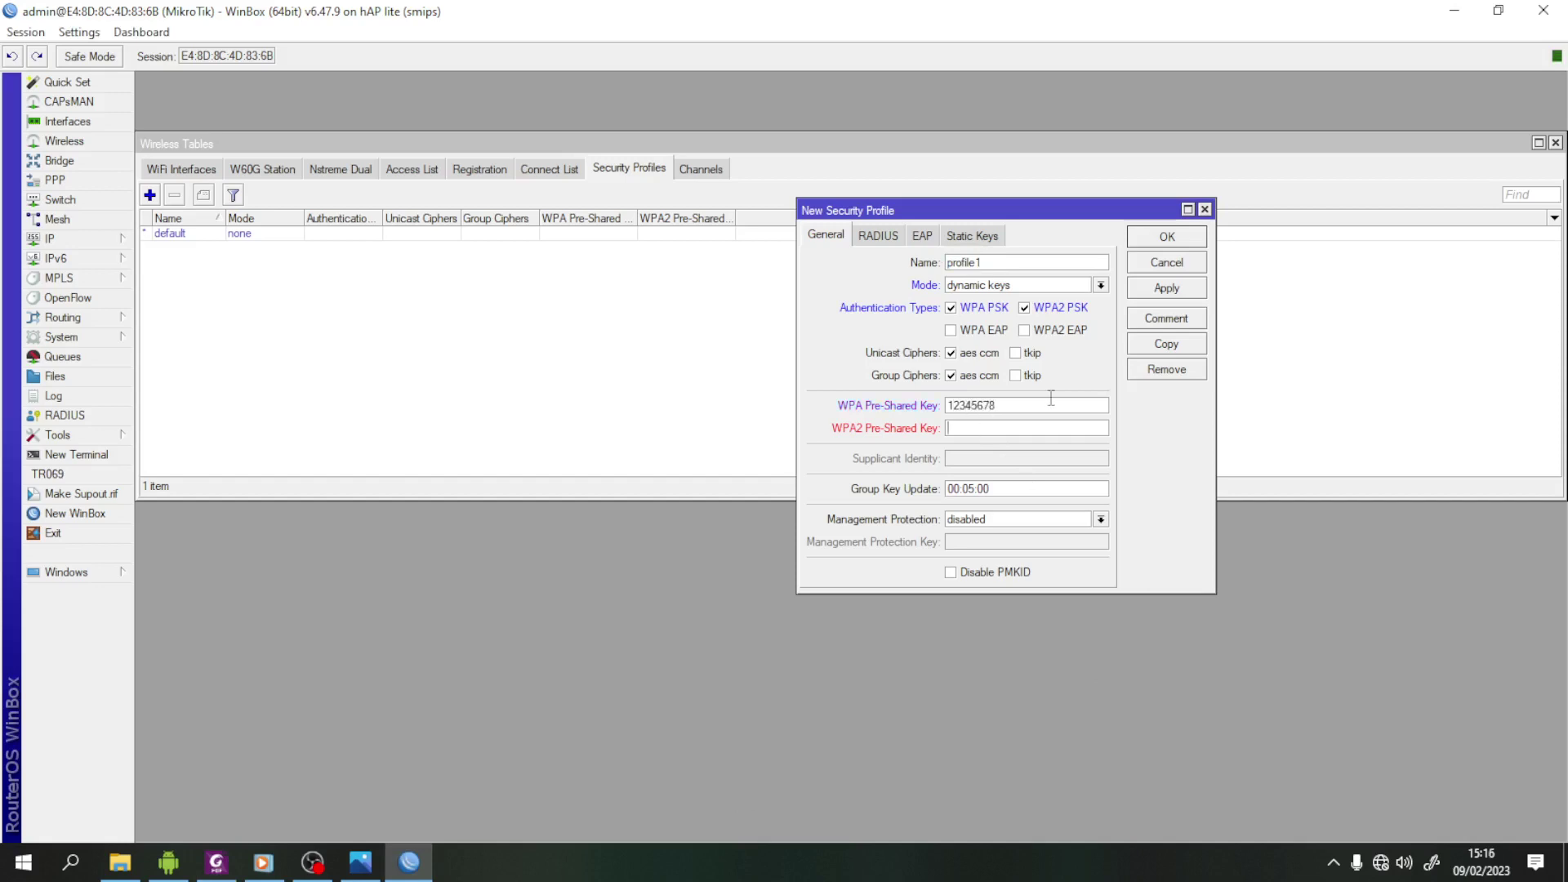
double_click(971, 407)
right_click(972, 406)
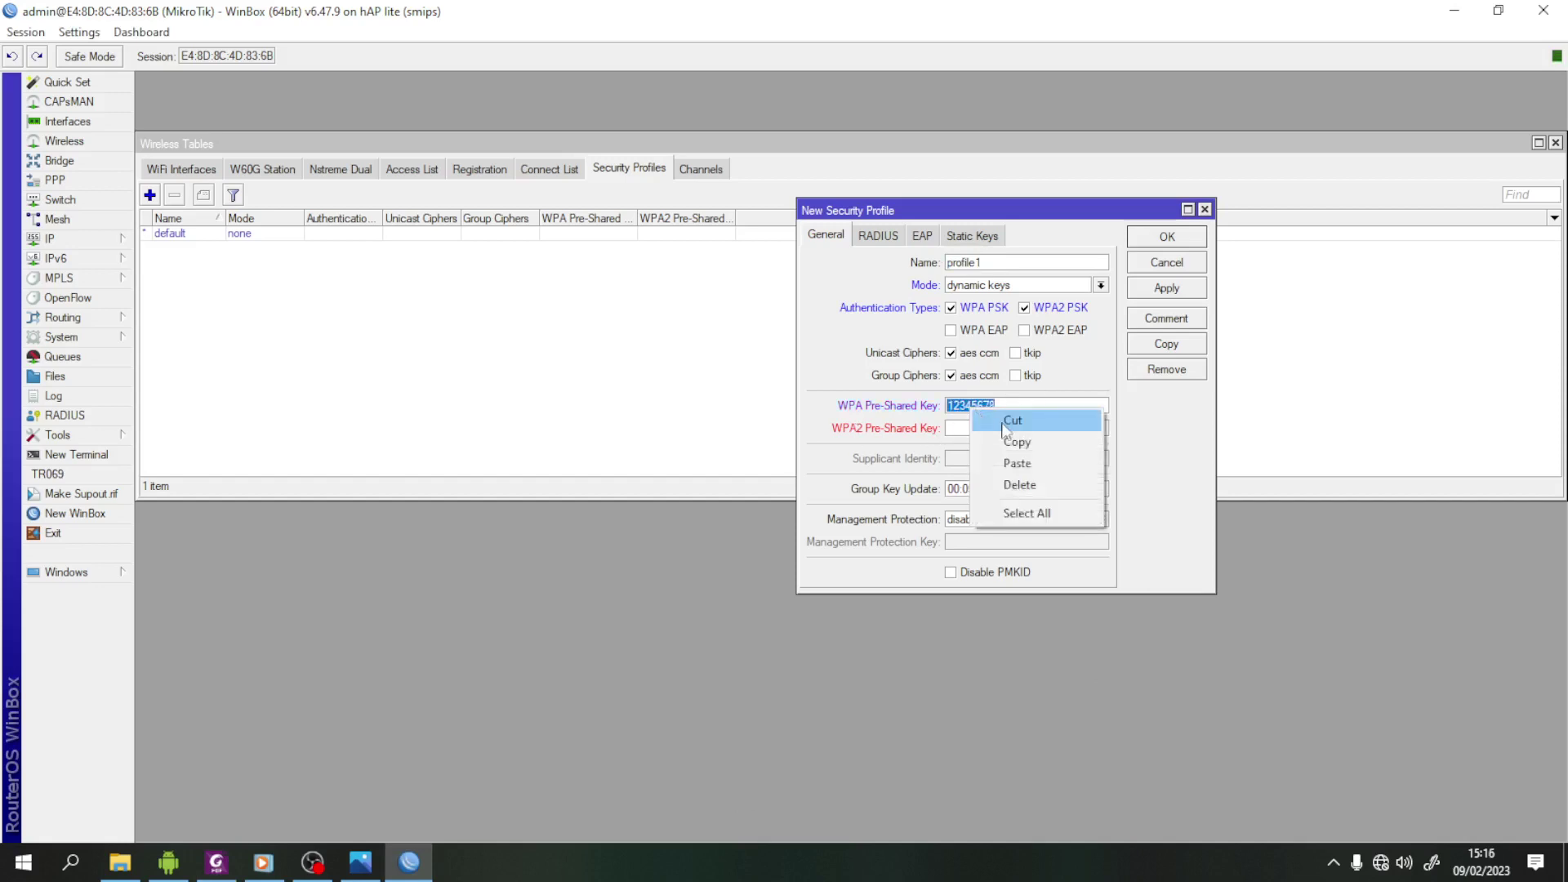
left_click(1008, 441)
right_click(959, 430)
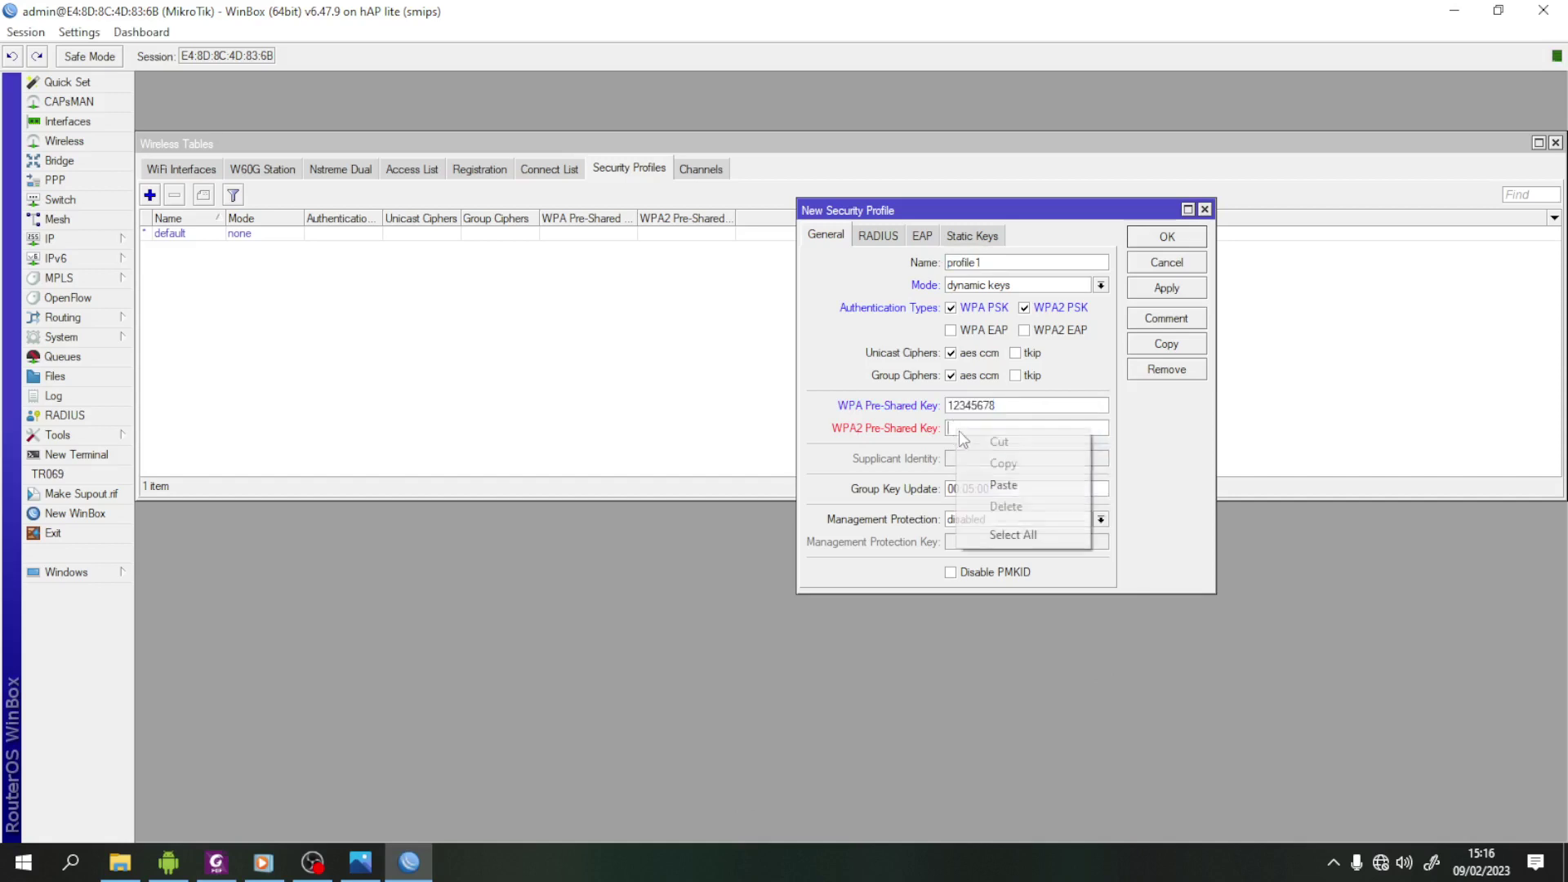
left_click(1037, 488)
left_click(1167, 288)
left_click(1166, 236)
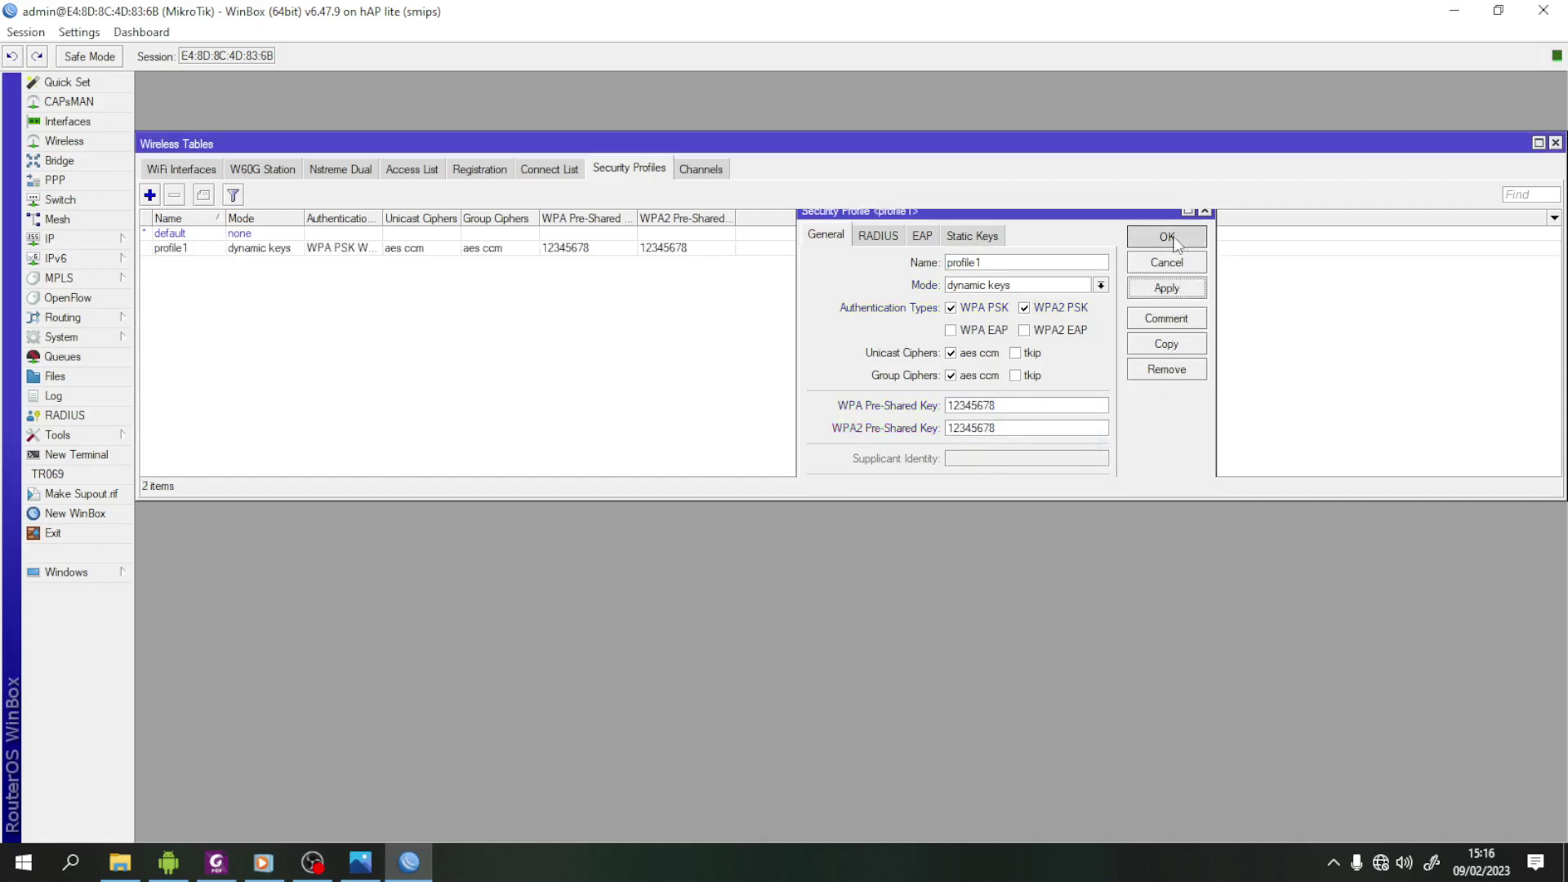
left_click(175, 169)
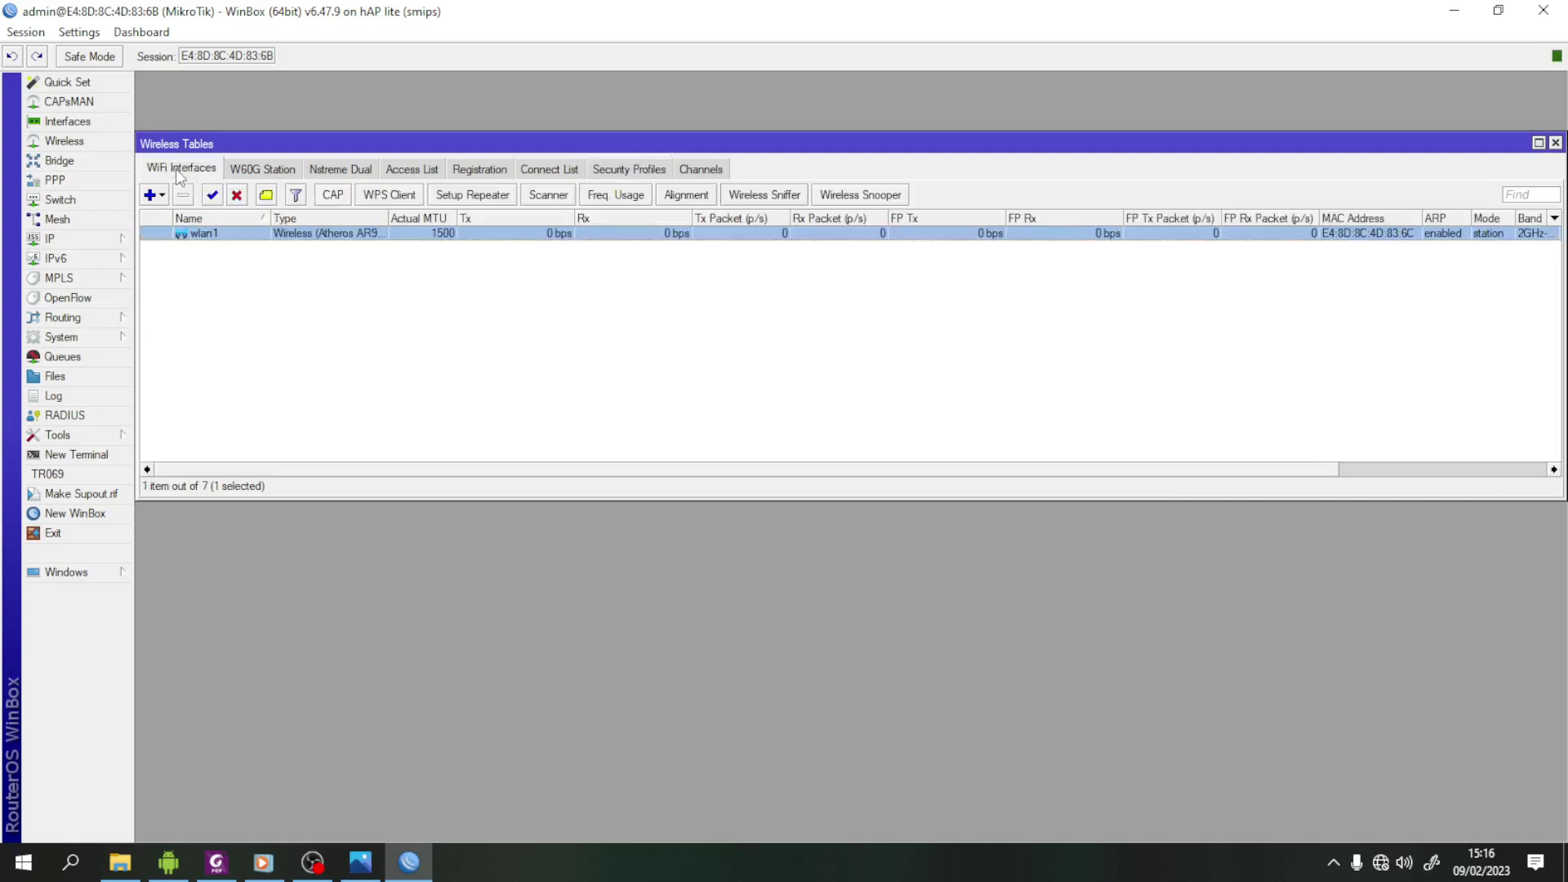
- Put wlan1 in ap bridge mode on the 2GHz-B/G/N band
double_click(250, 237)
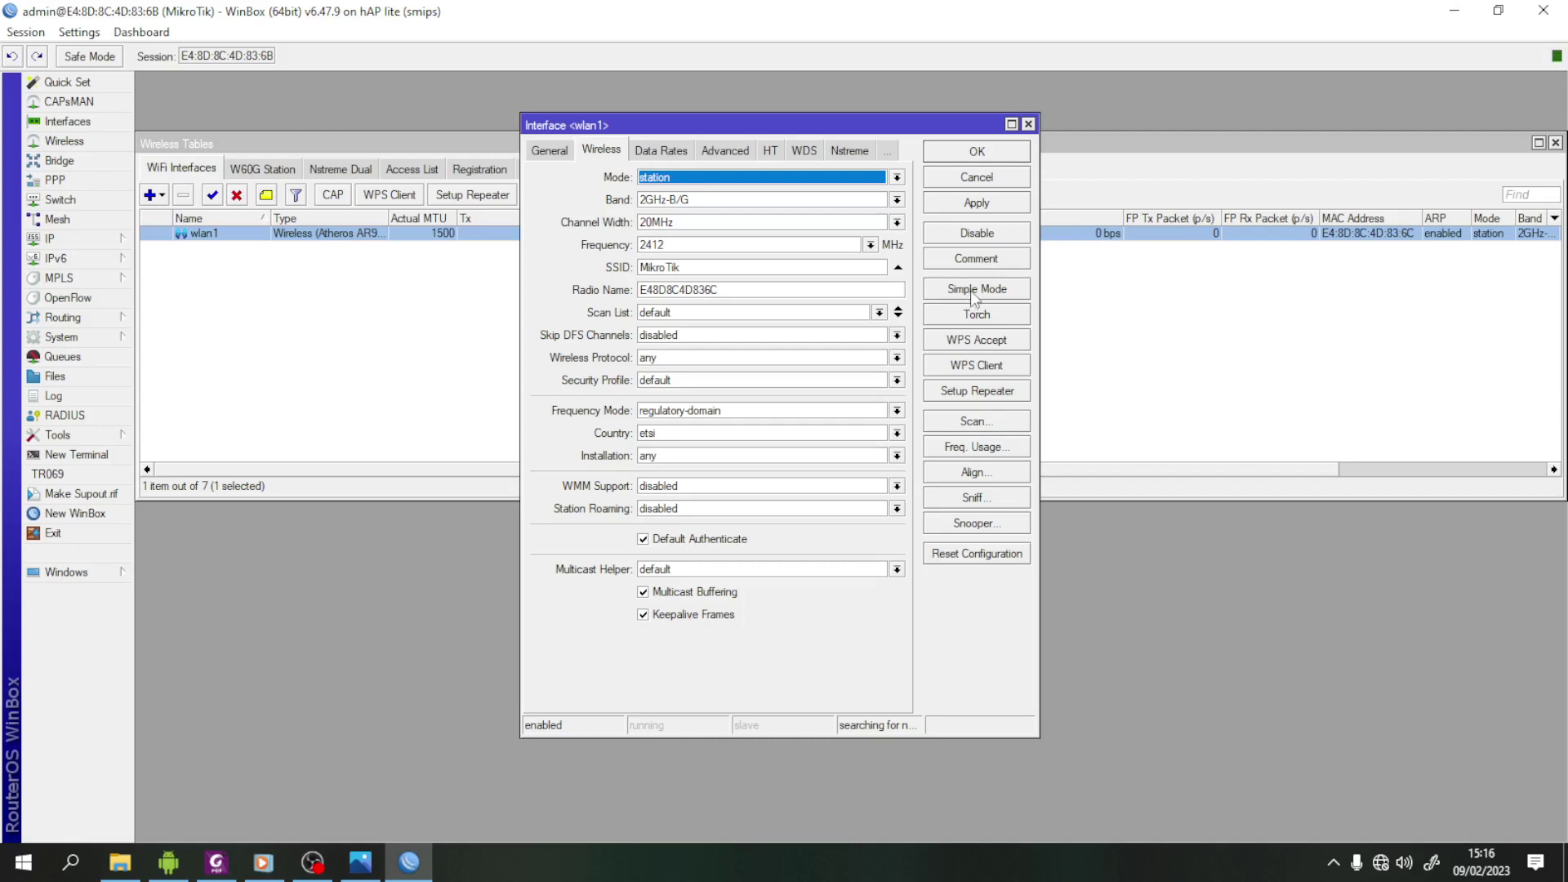
left_click(973, 293)
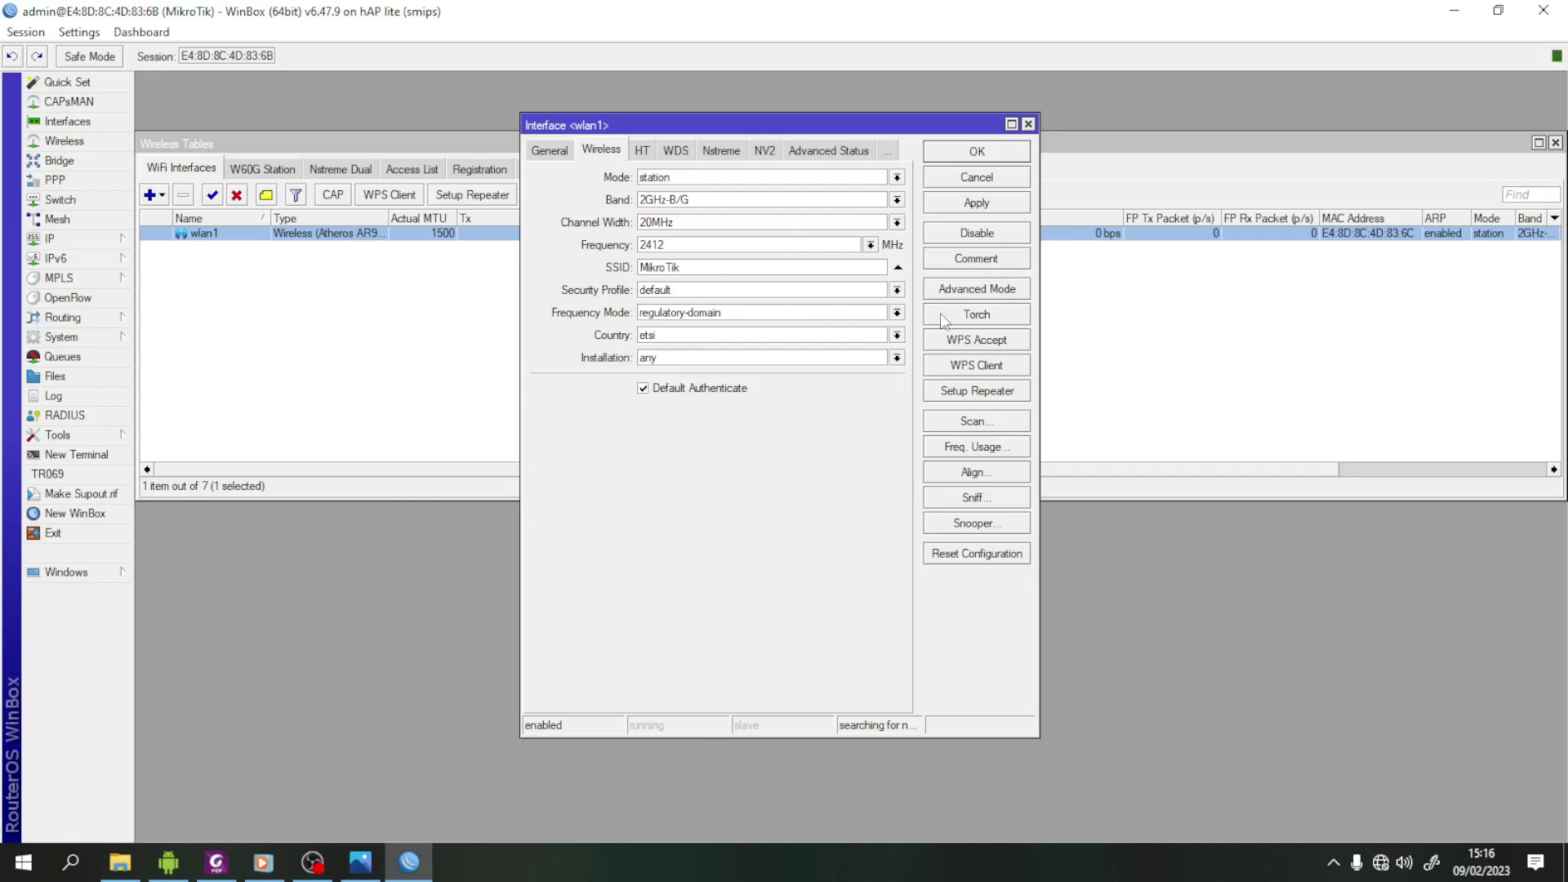
left_click(983, 293)
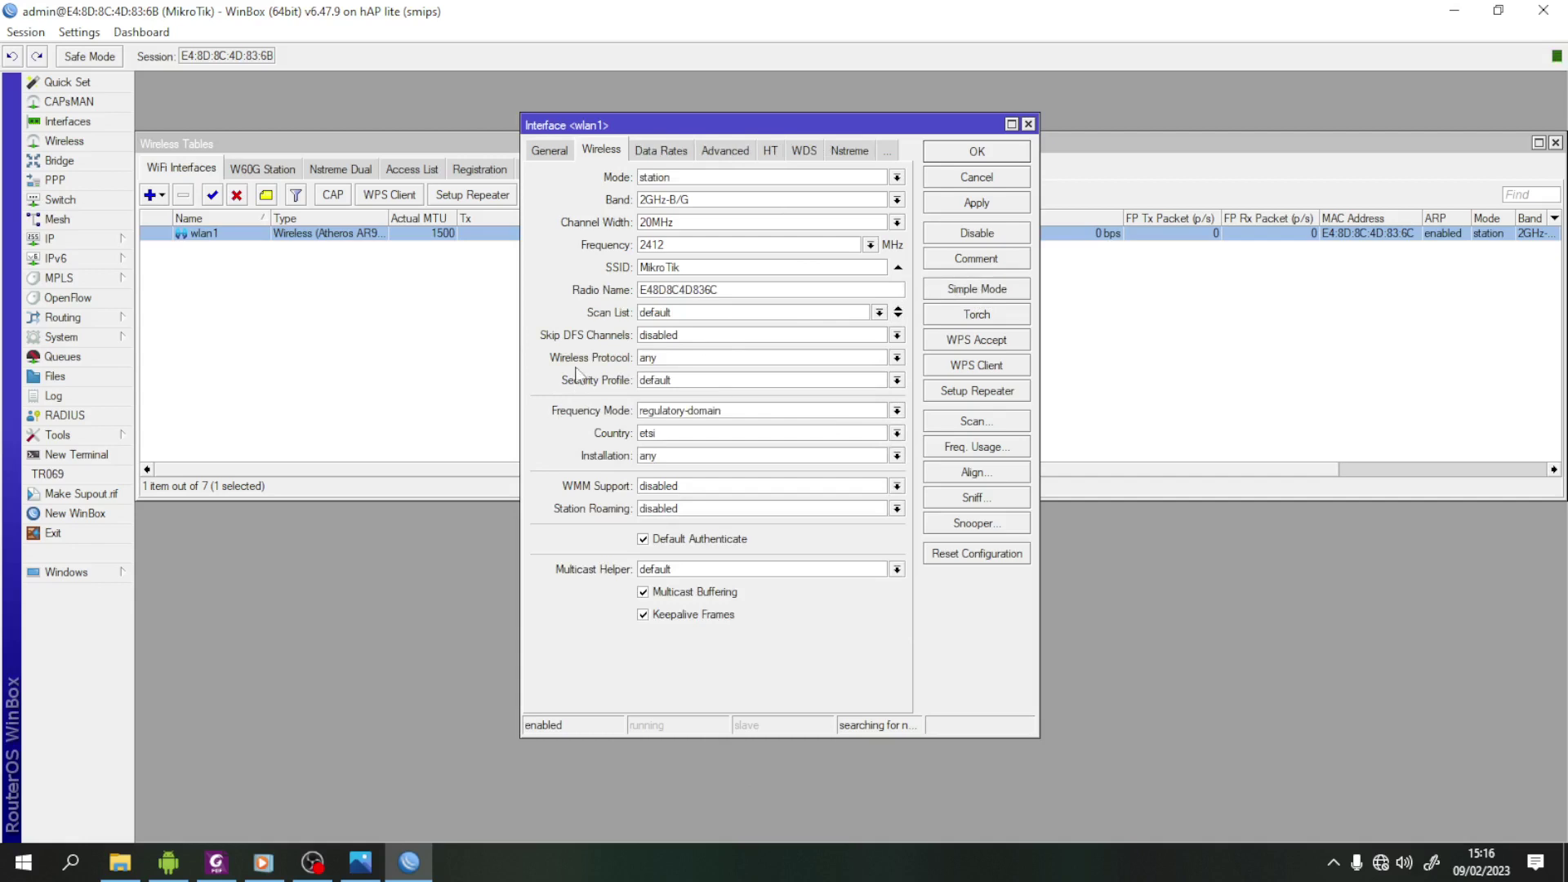
left_click(897, 178)
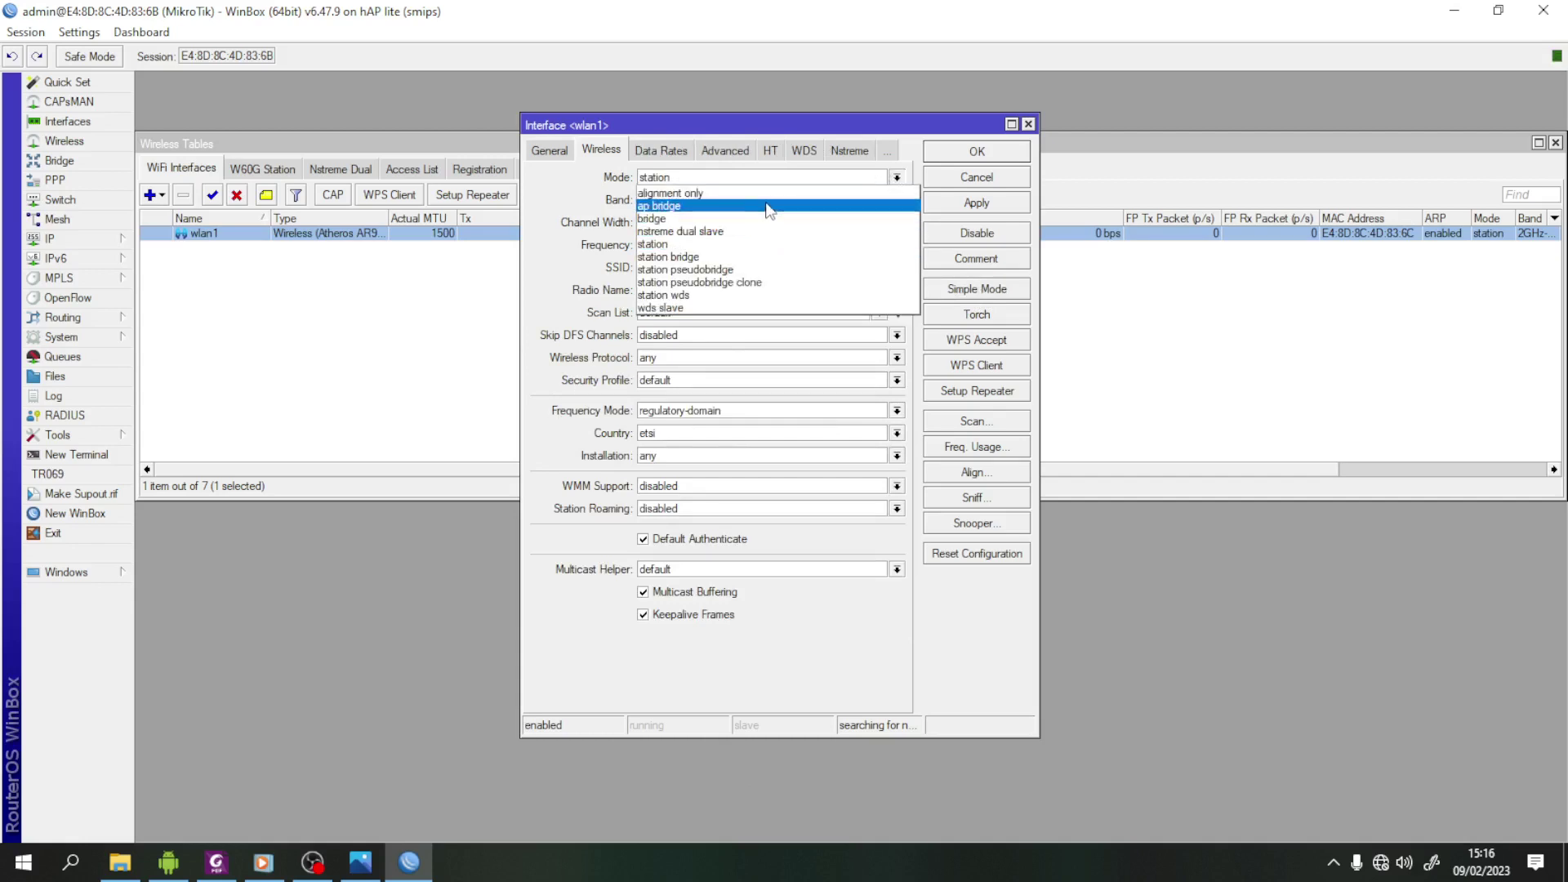
left_click(768, 206)
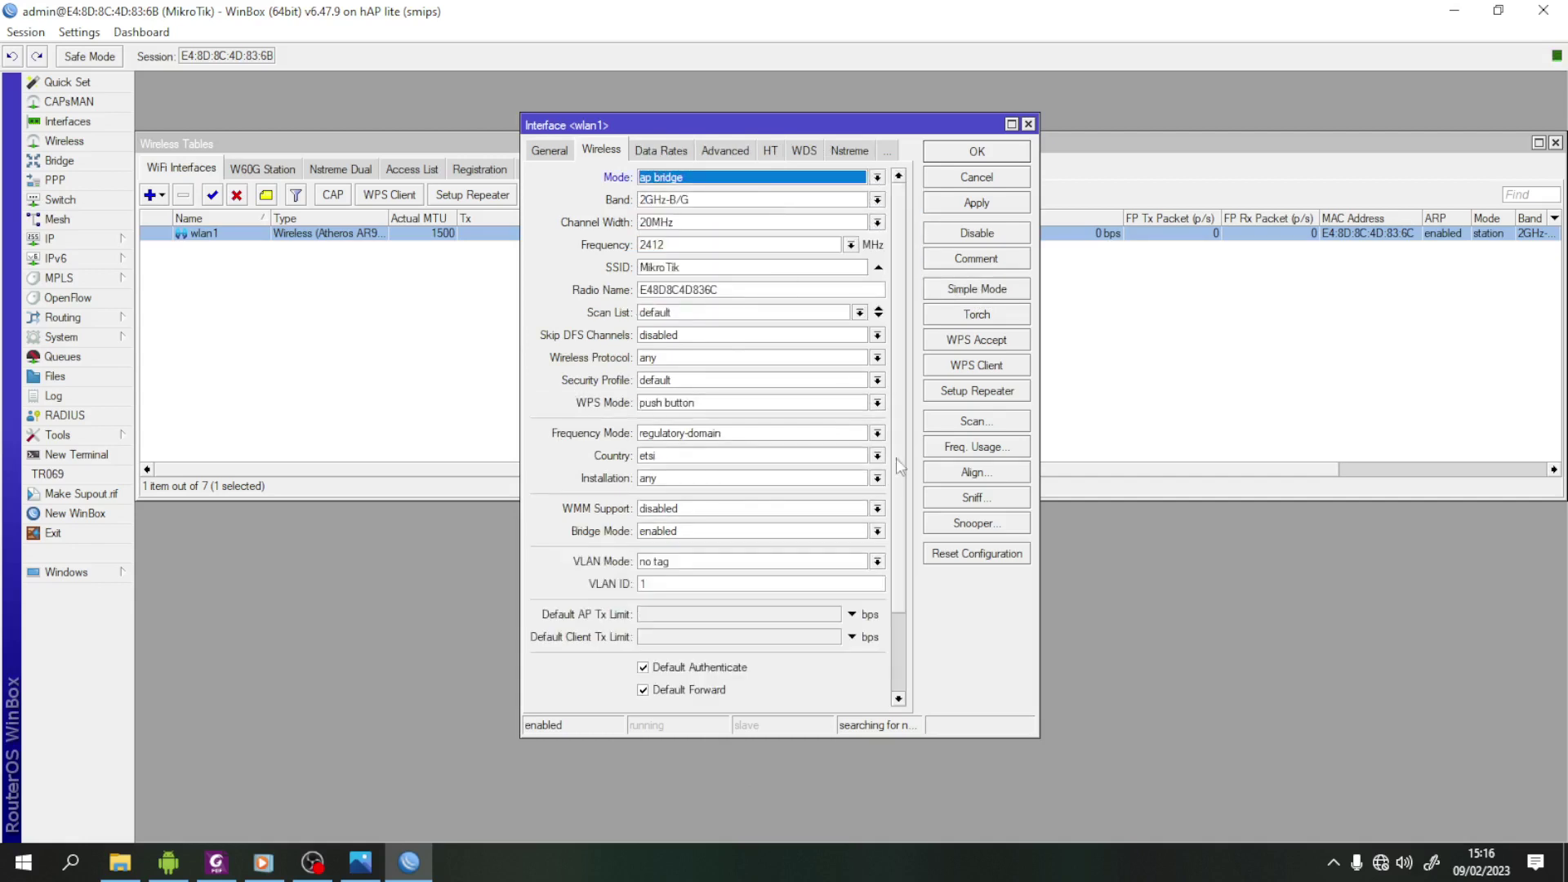
left_click(876, 201)
left_click(755, 266)
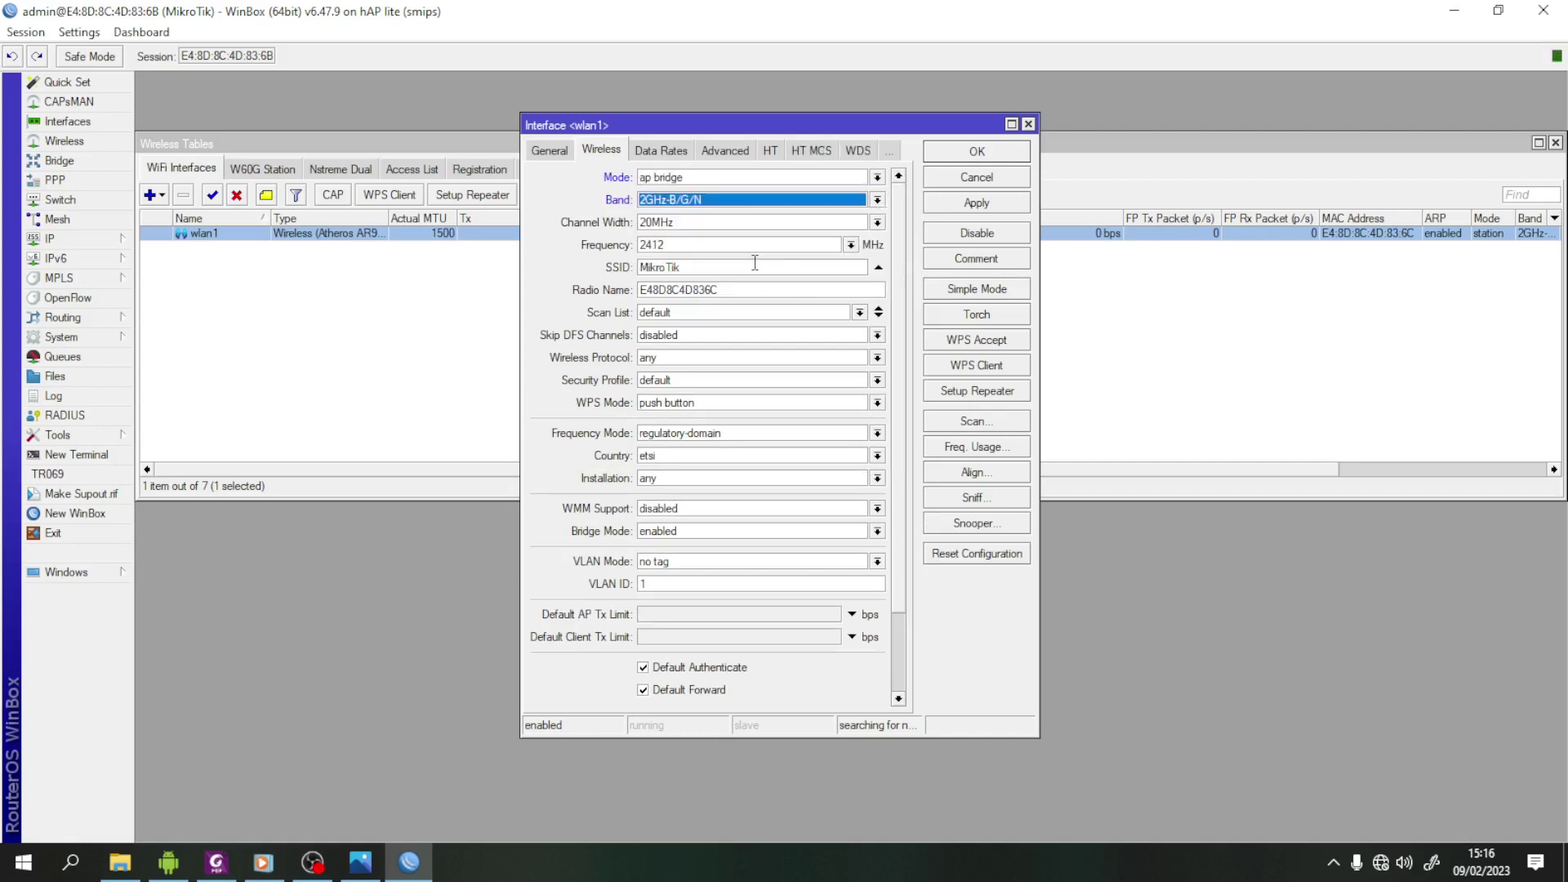
- Set wlan1's SSID to UKK_100 with security profile profile1, apply it, and close Wireless Tables
double_click(748, 274)
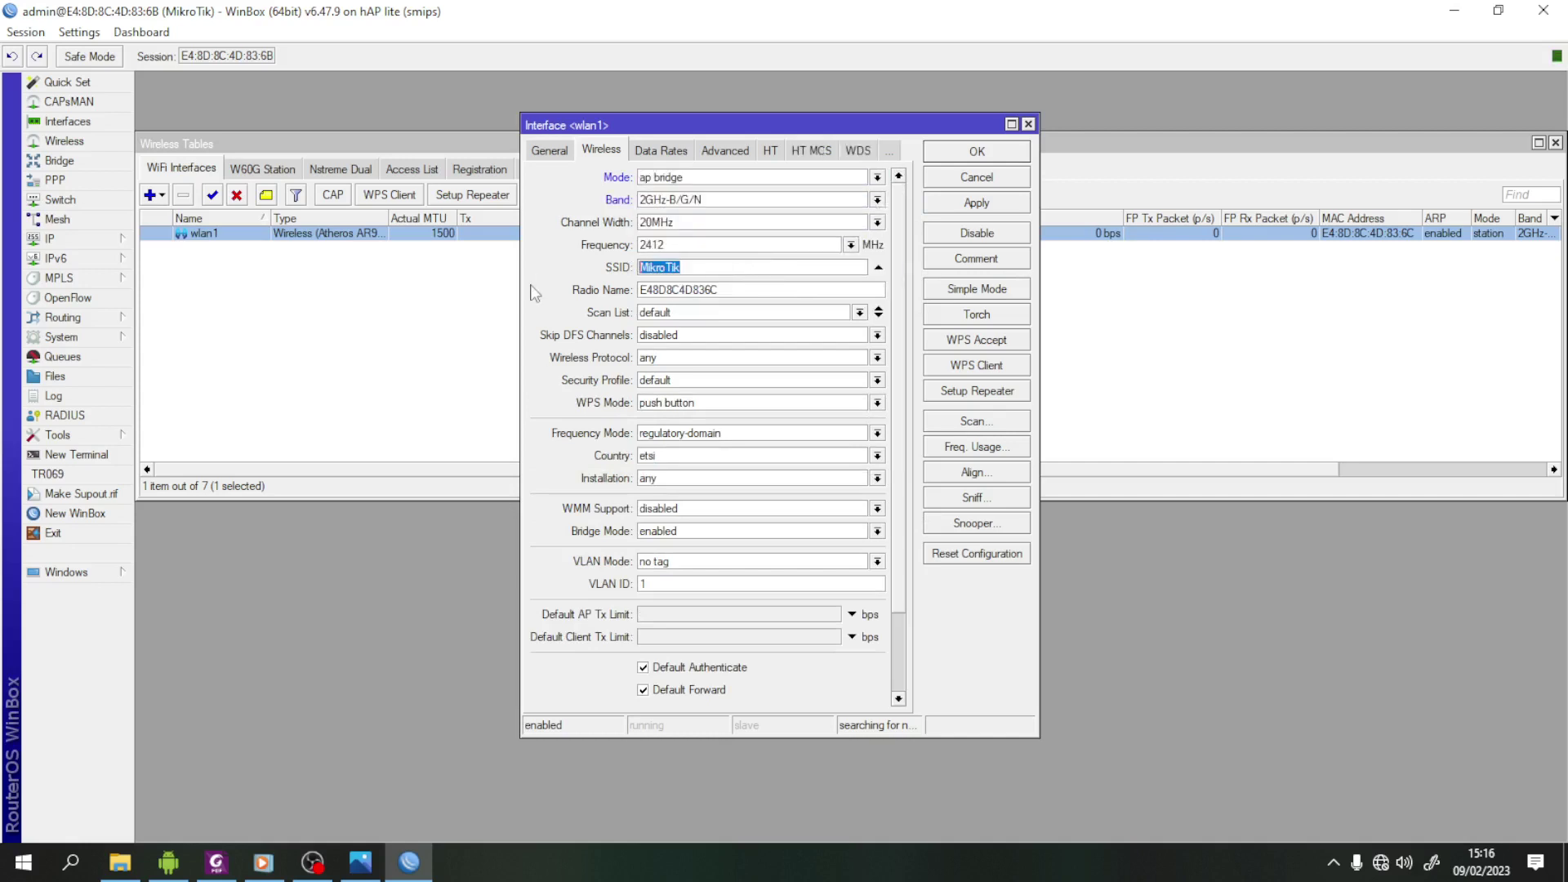
left_click(216, 864)
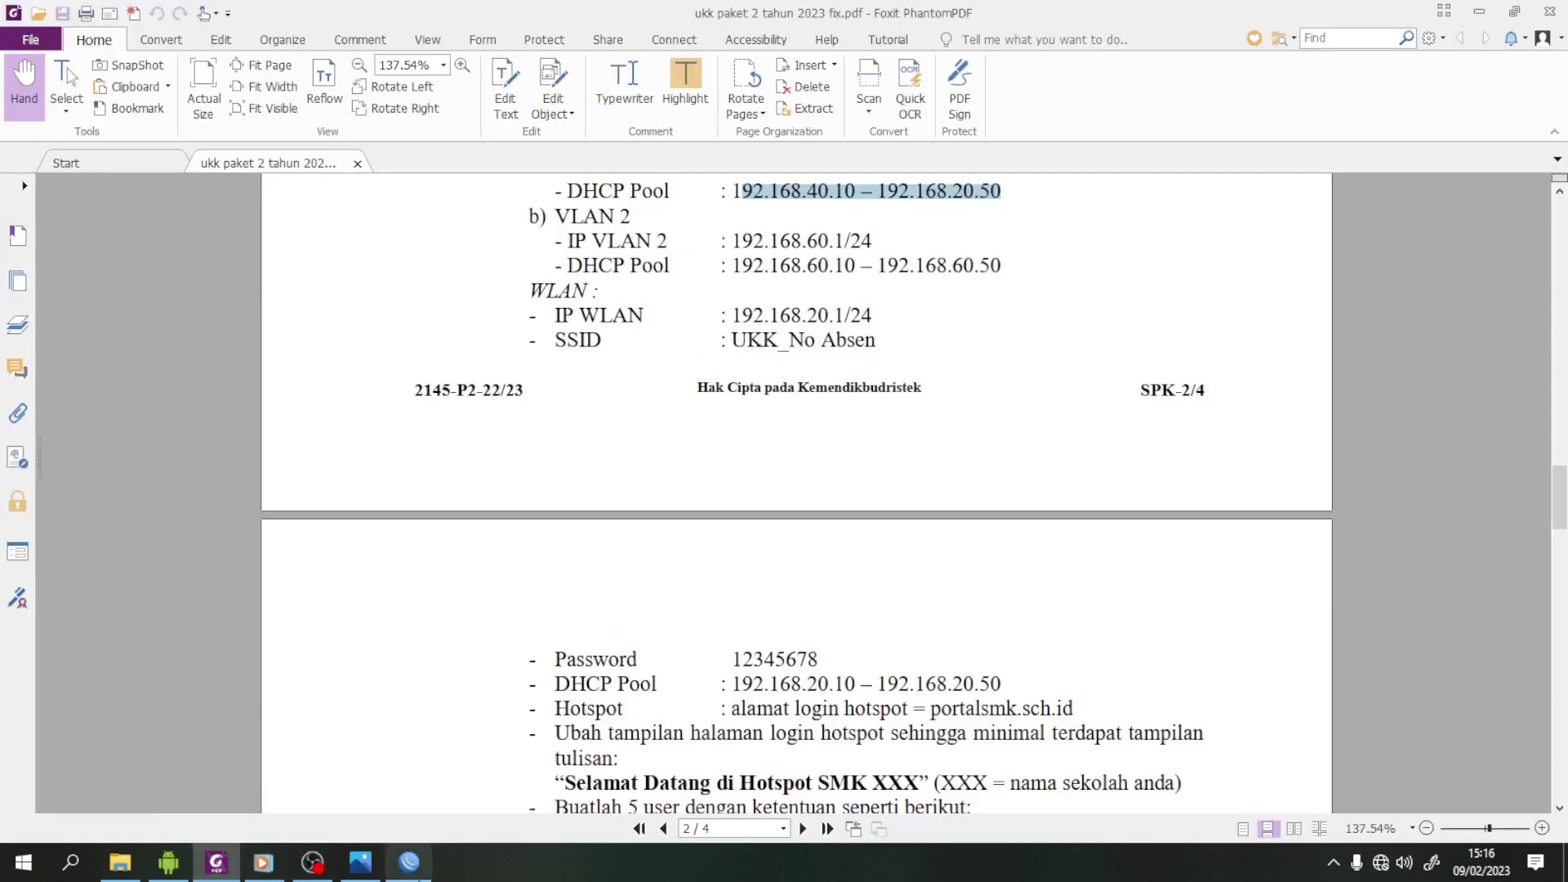
left_click(409, 863)
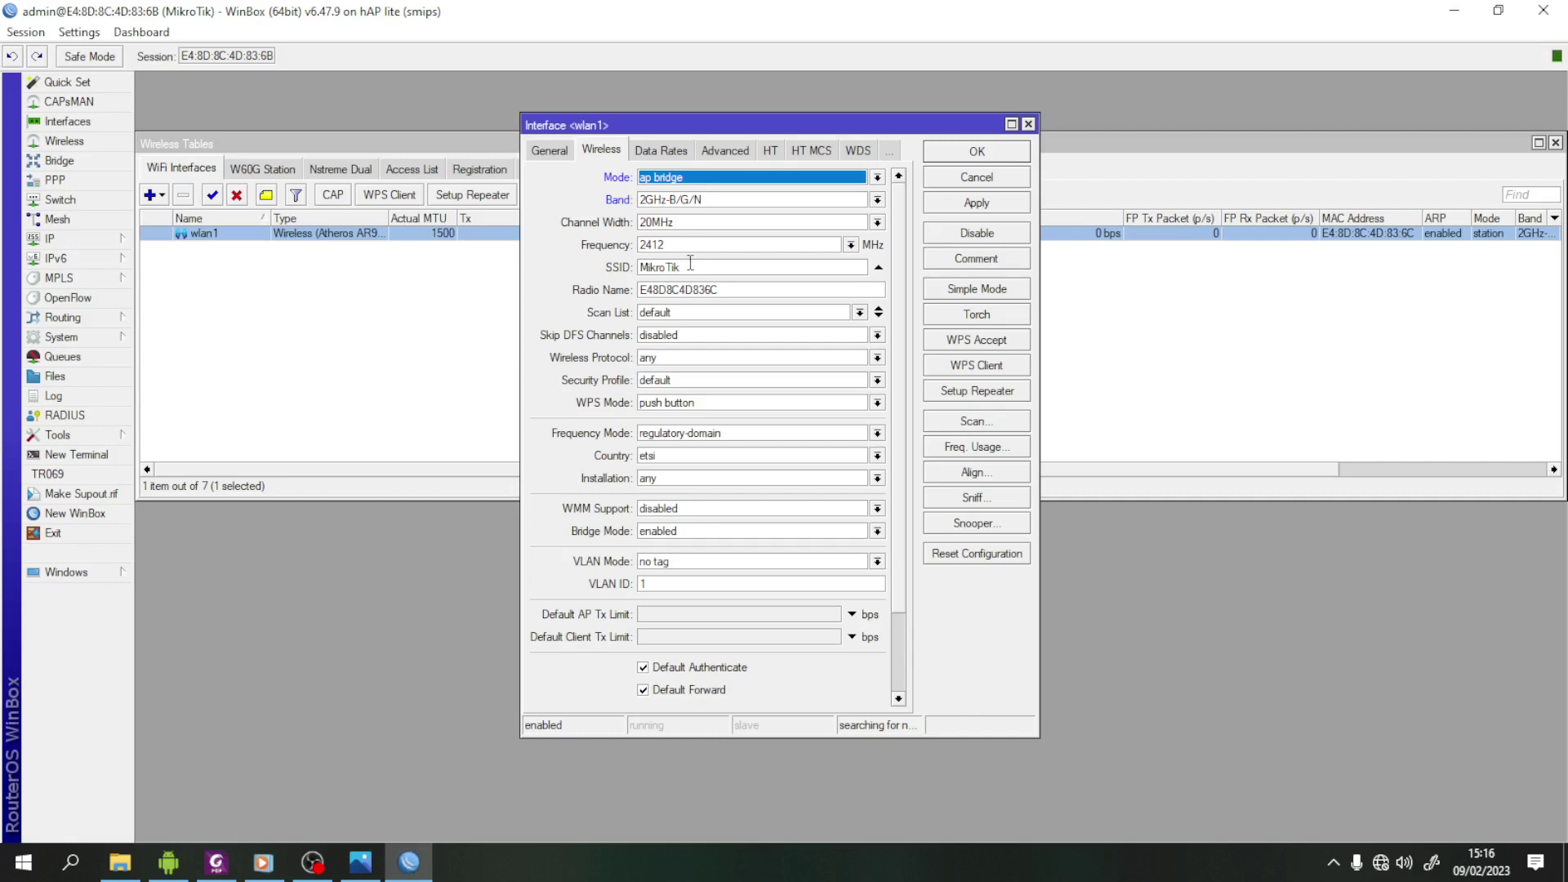
double_click(694, 267)
type("UKK_100")
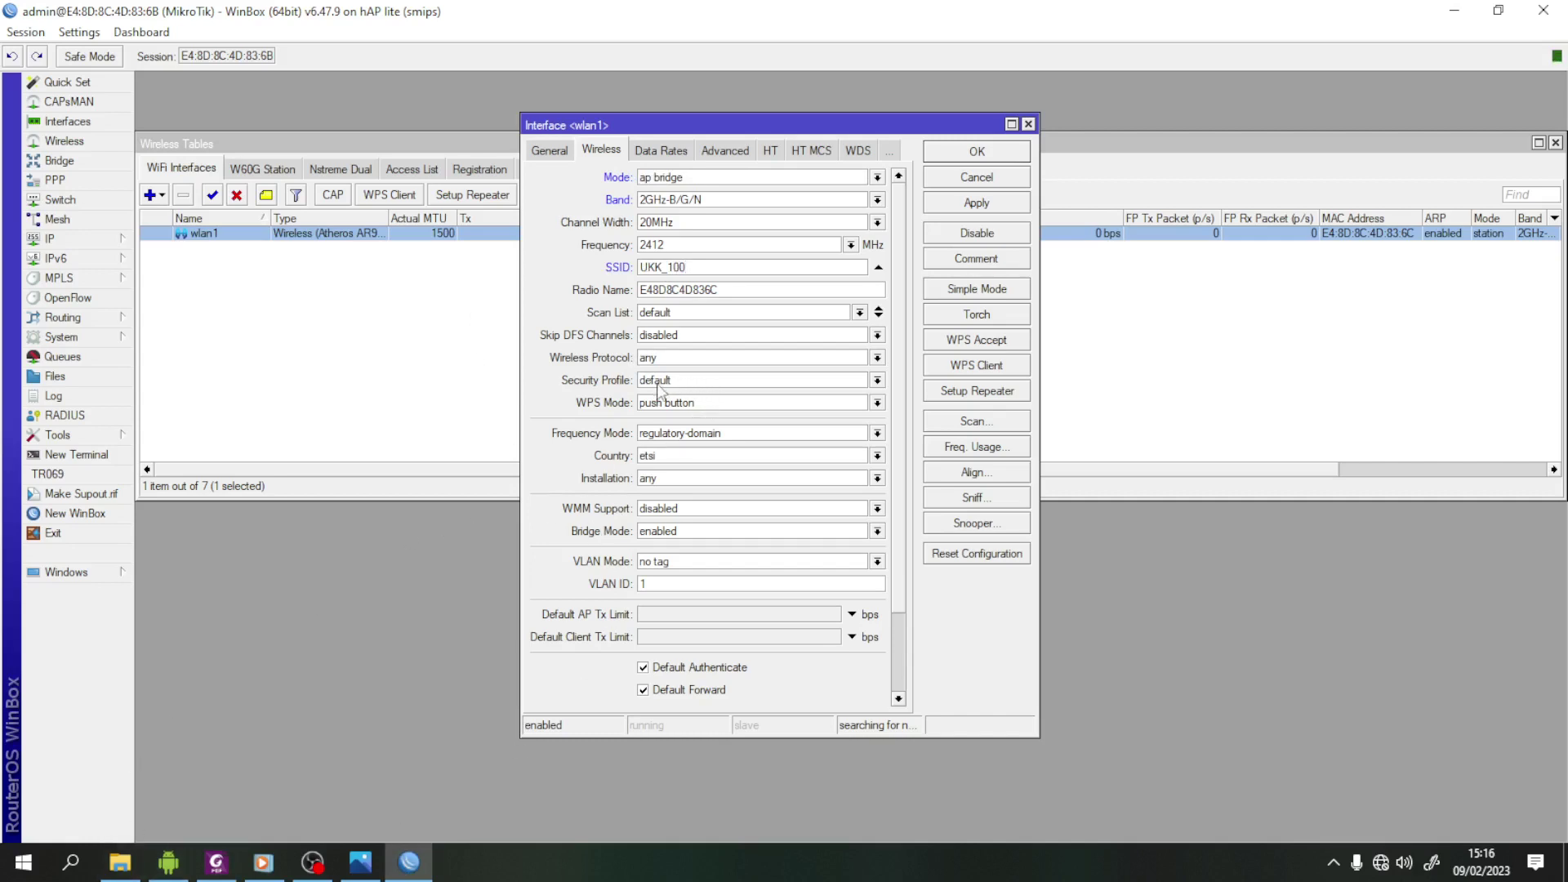
left_click(879, 383)
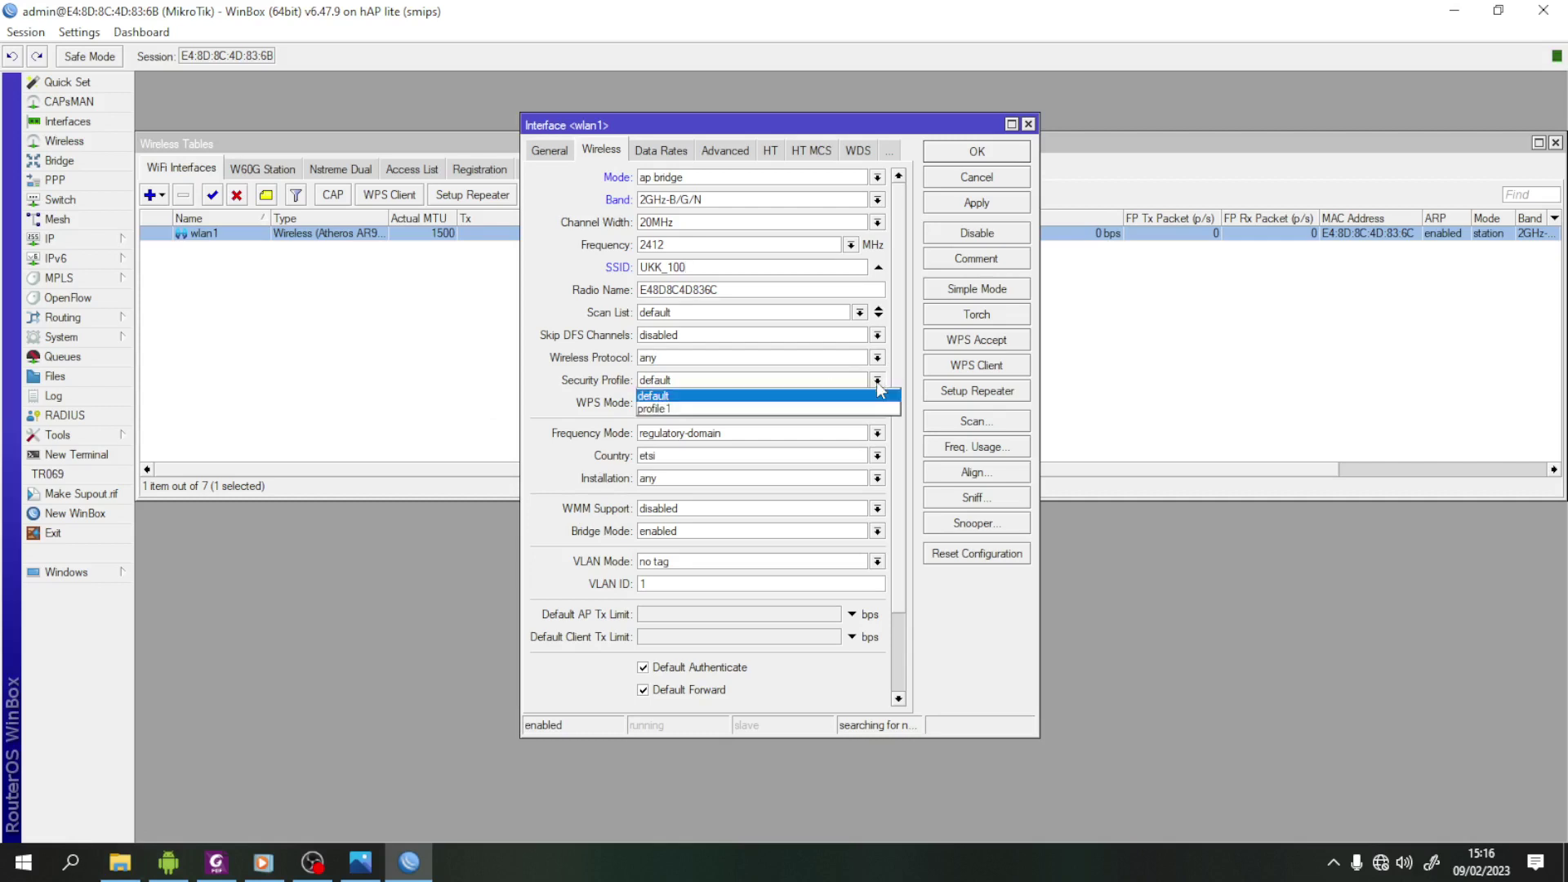
left_click(784, 410)
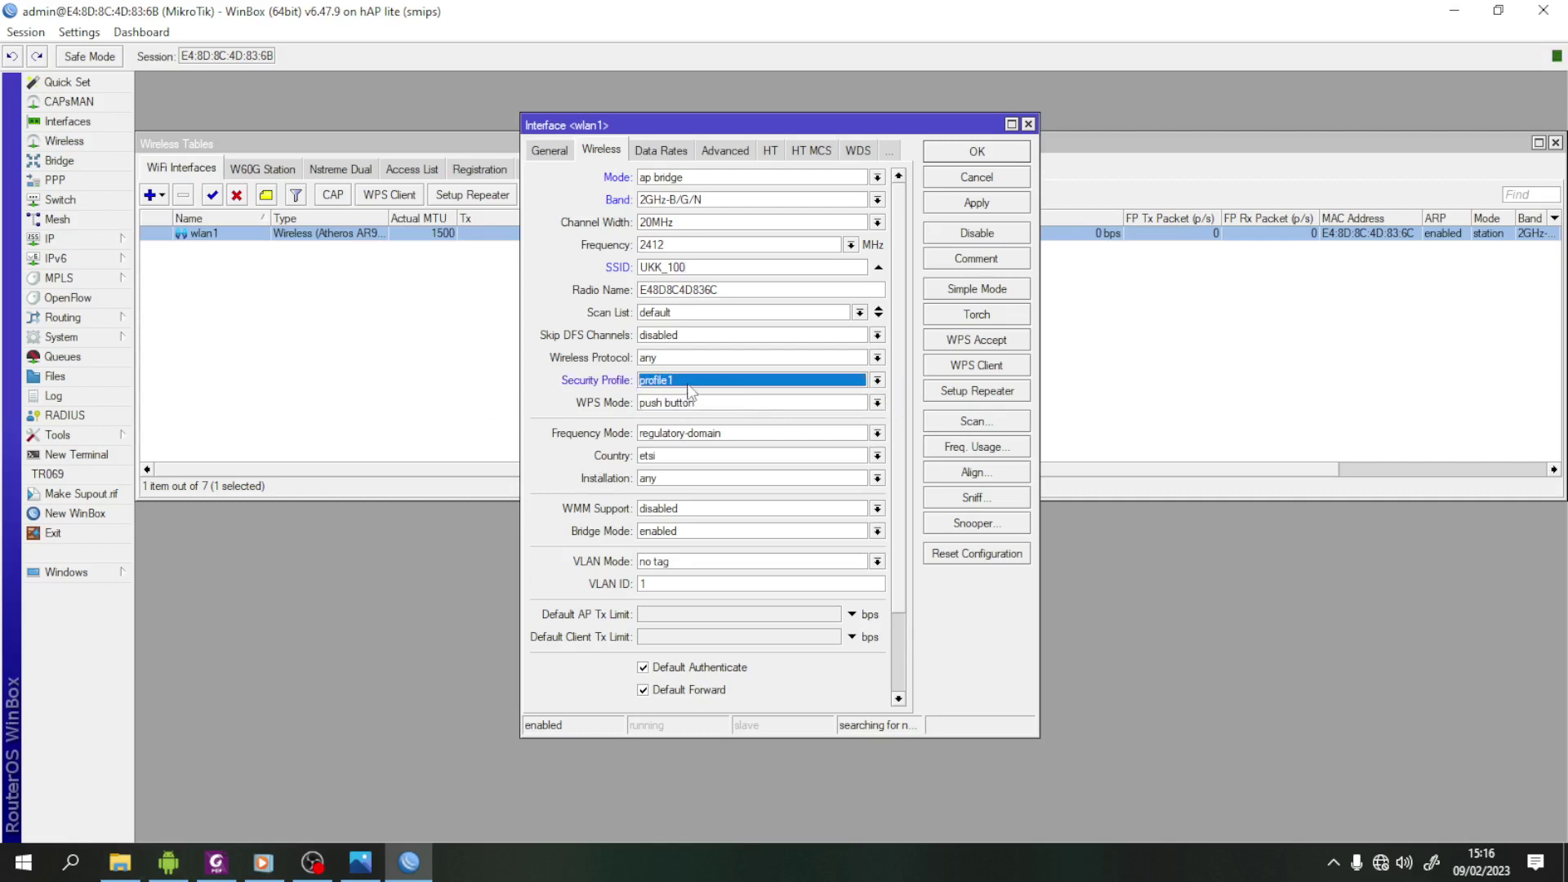
left_click(989, 204)
left_click(990, 155)
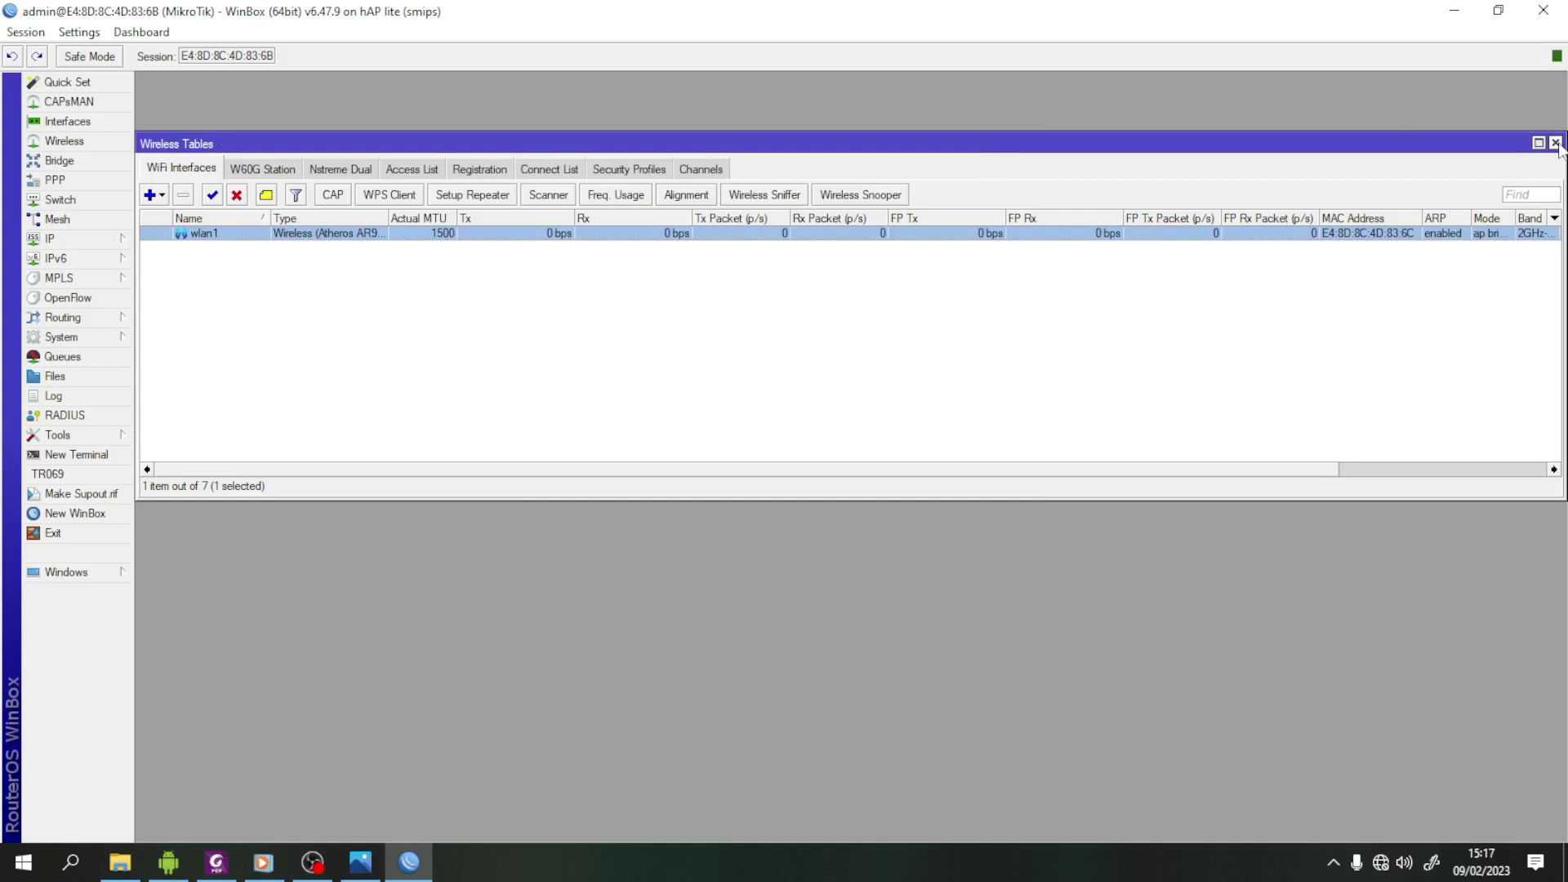
left_click(1557, 143)
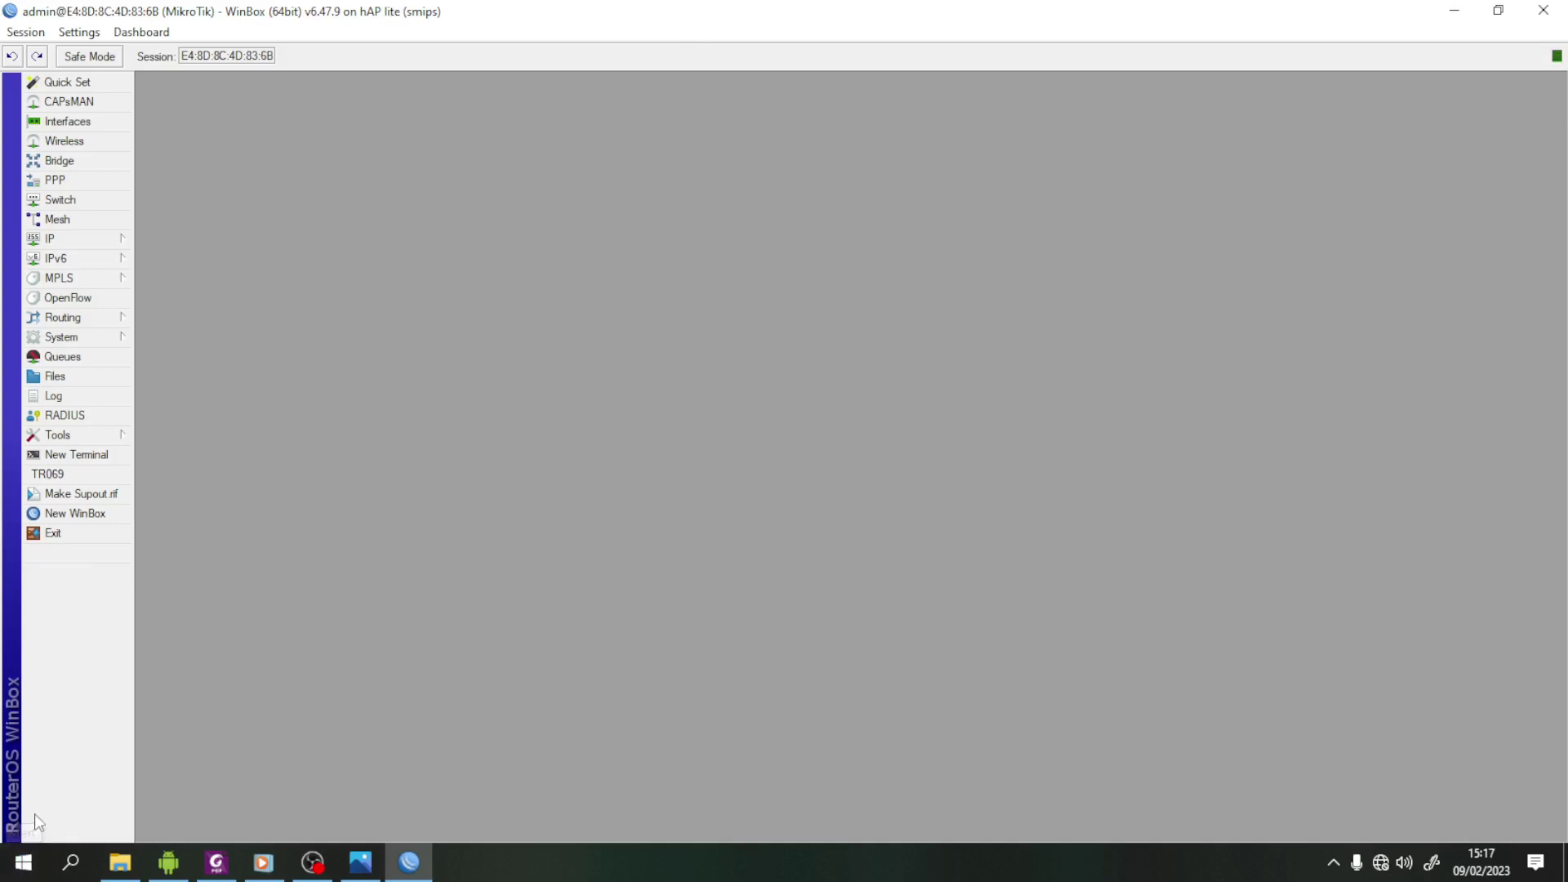
left_click(217, 864)
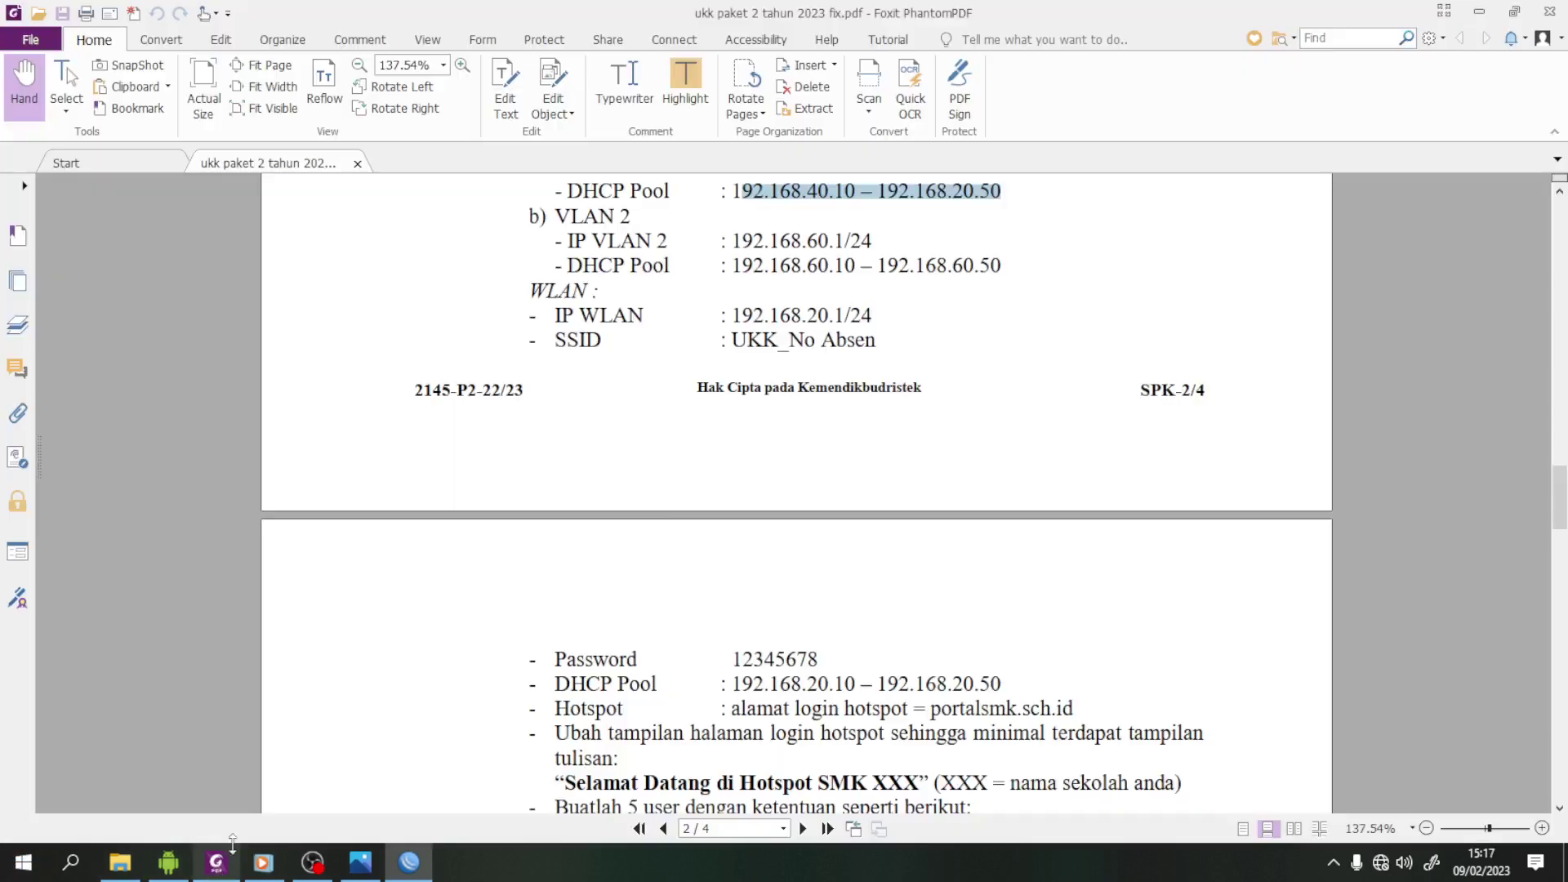
scroll(700, 570, "down", 5)
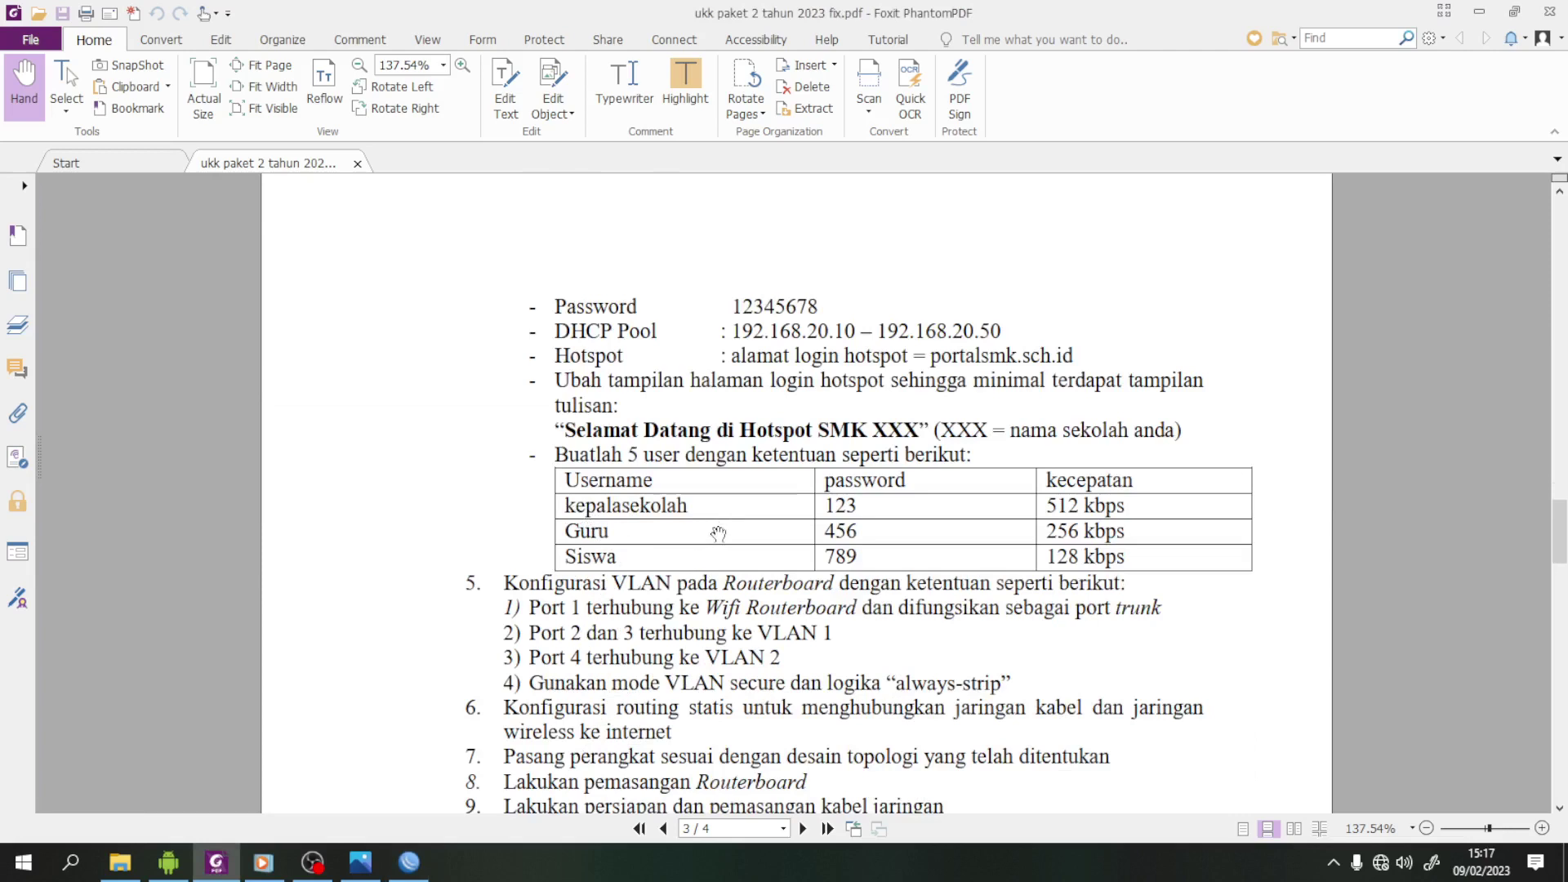
left_click(422, 873)
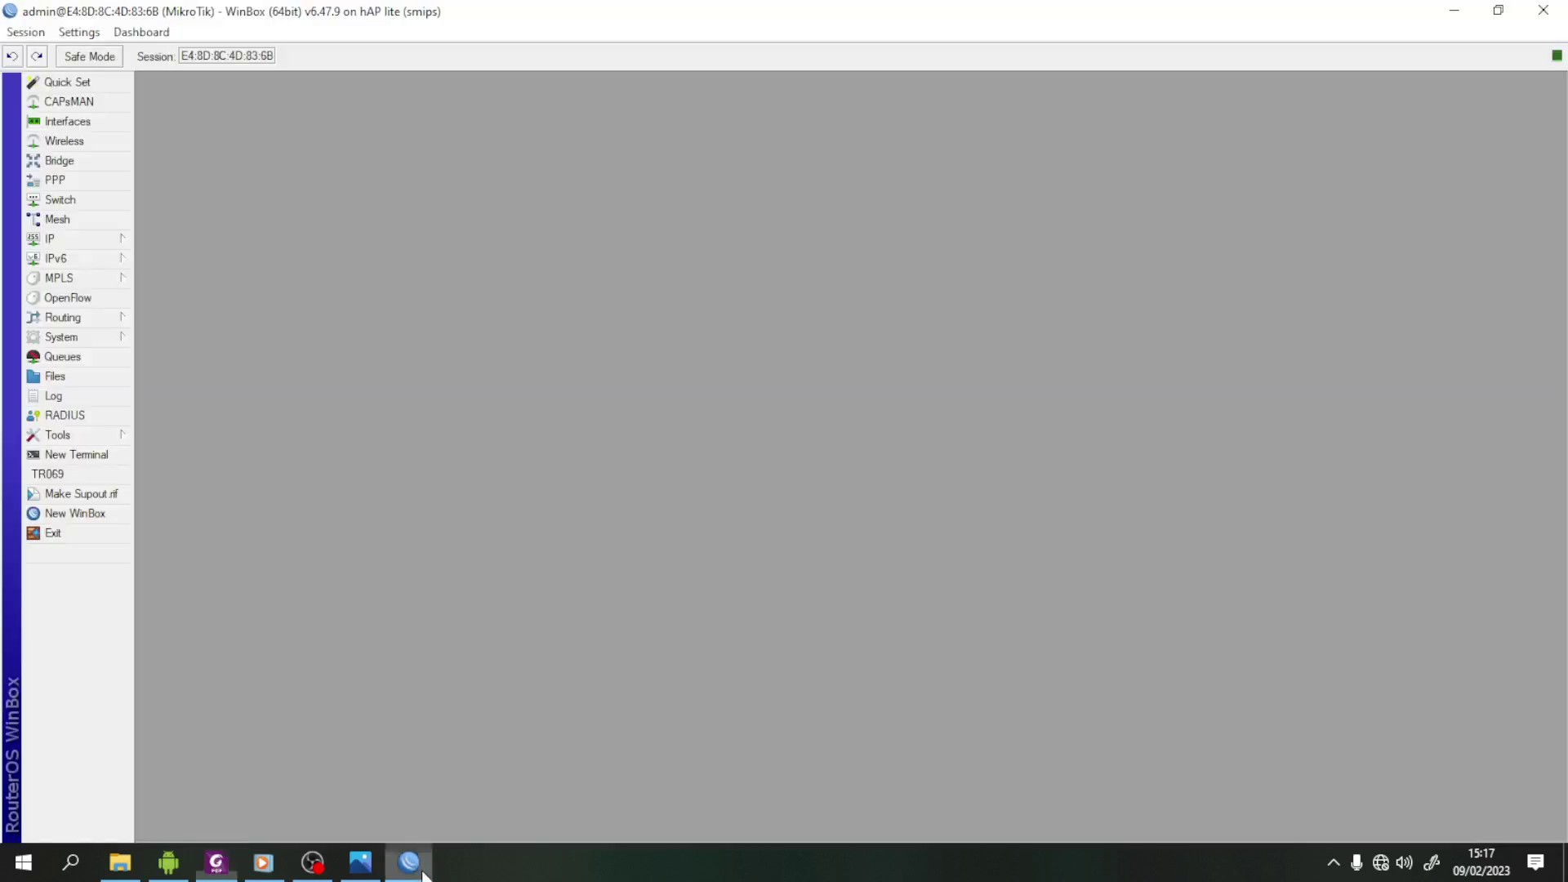
- Start a hotspot user profile in IP > Hotspot, then discard it and close the Hotspot window
left_click(51, 244)
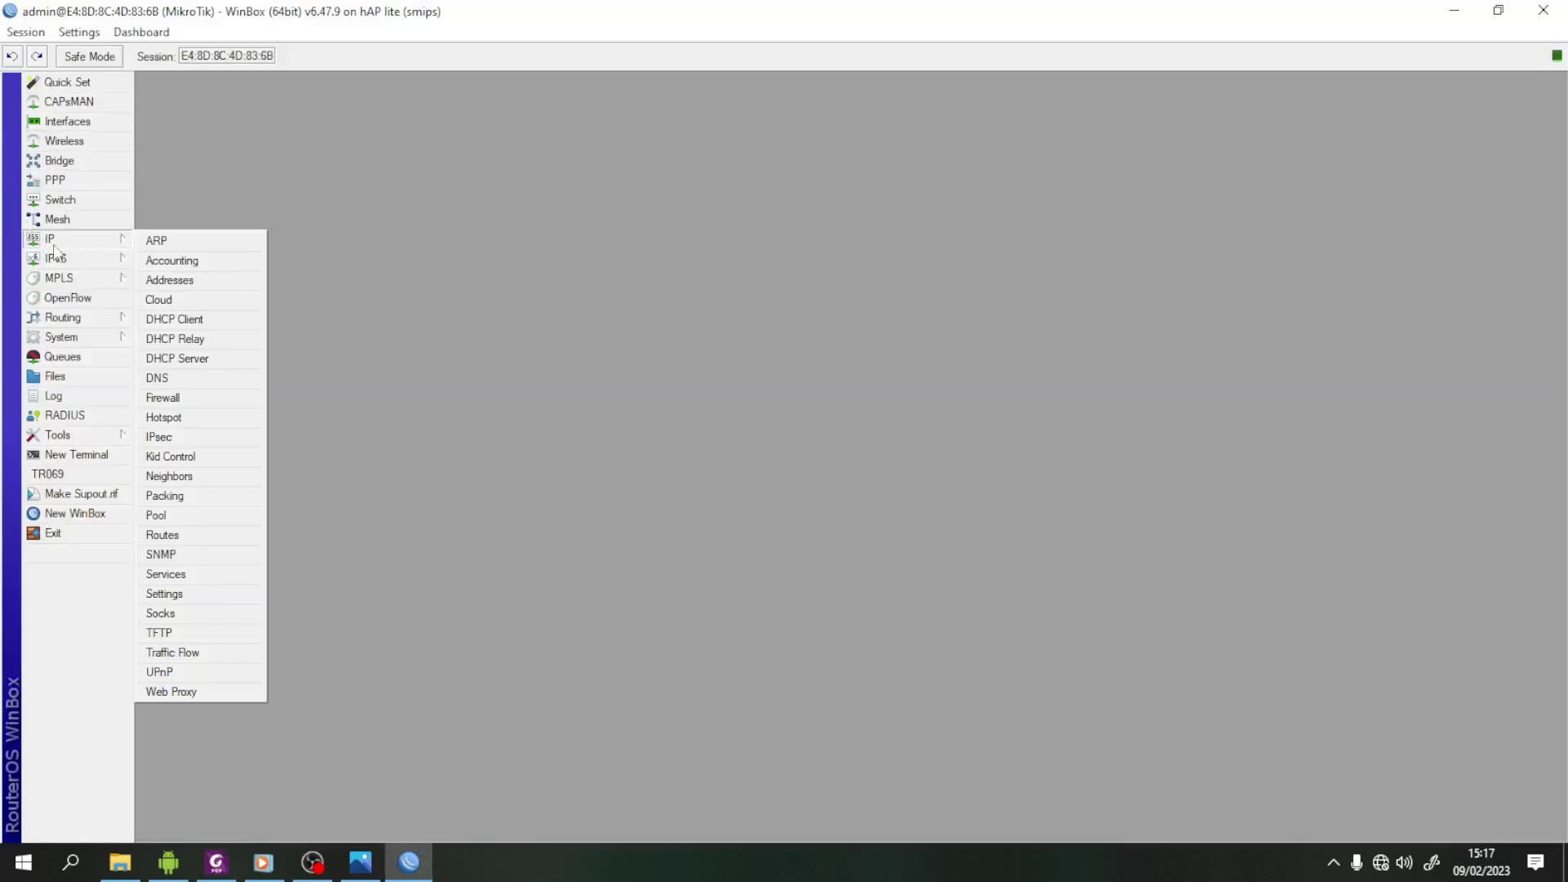
left_click(198, 418)
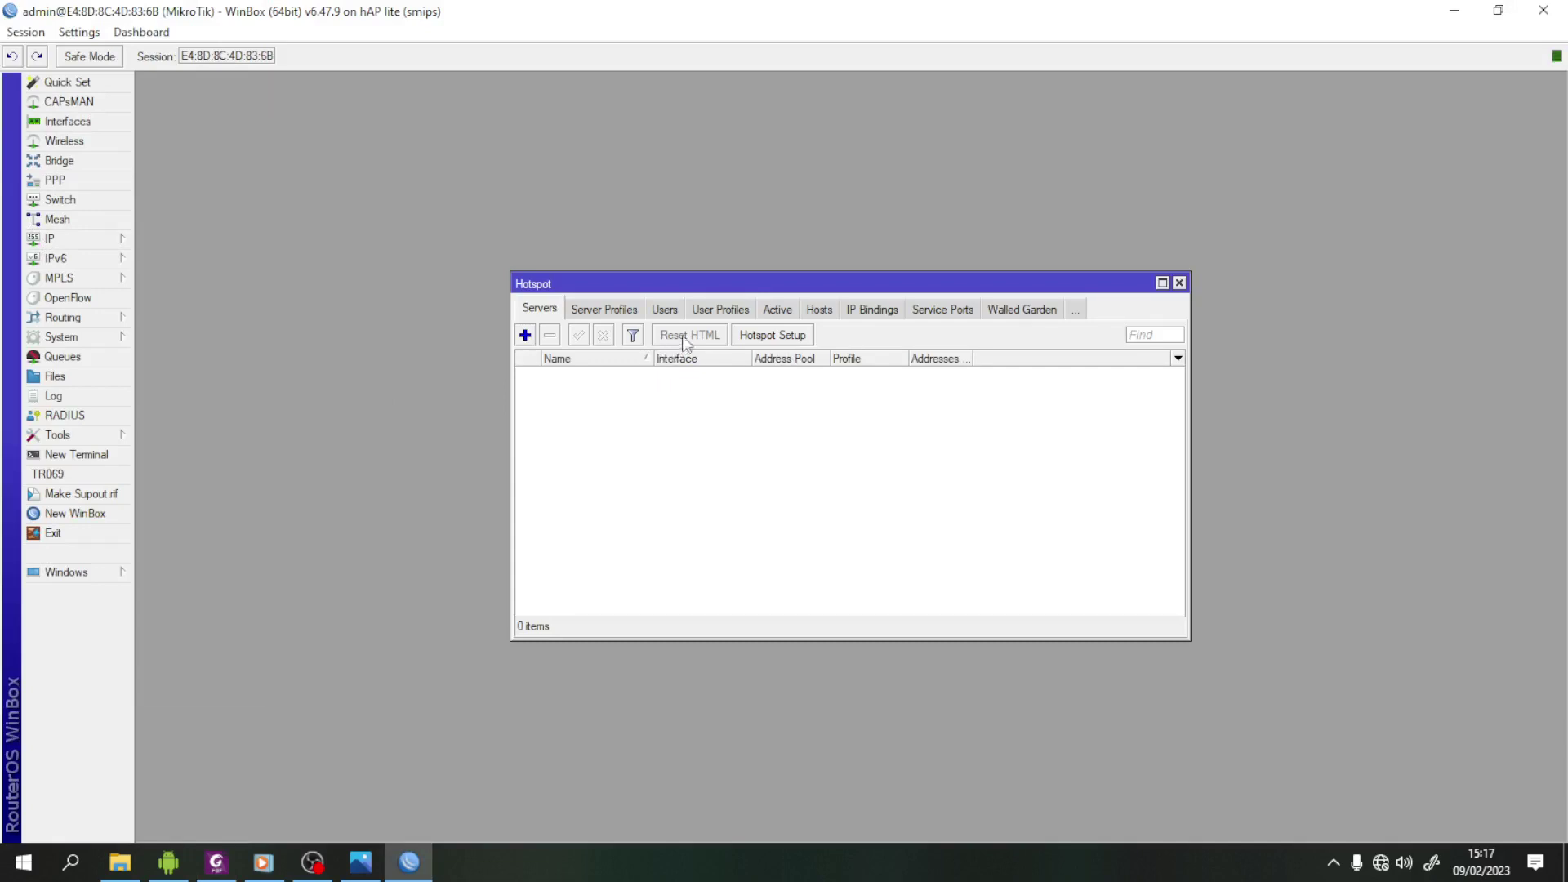
left_click(745, 313)
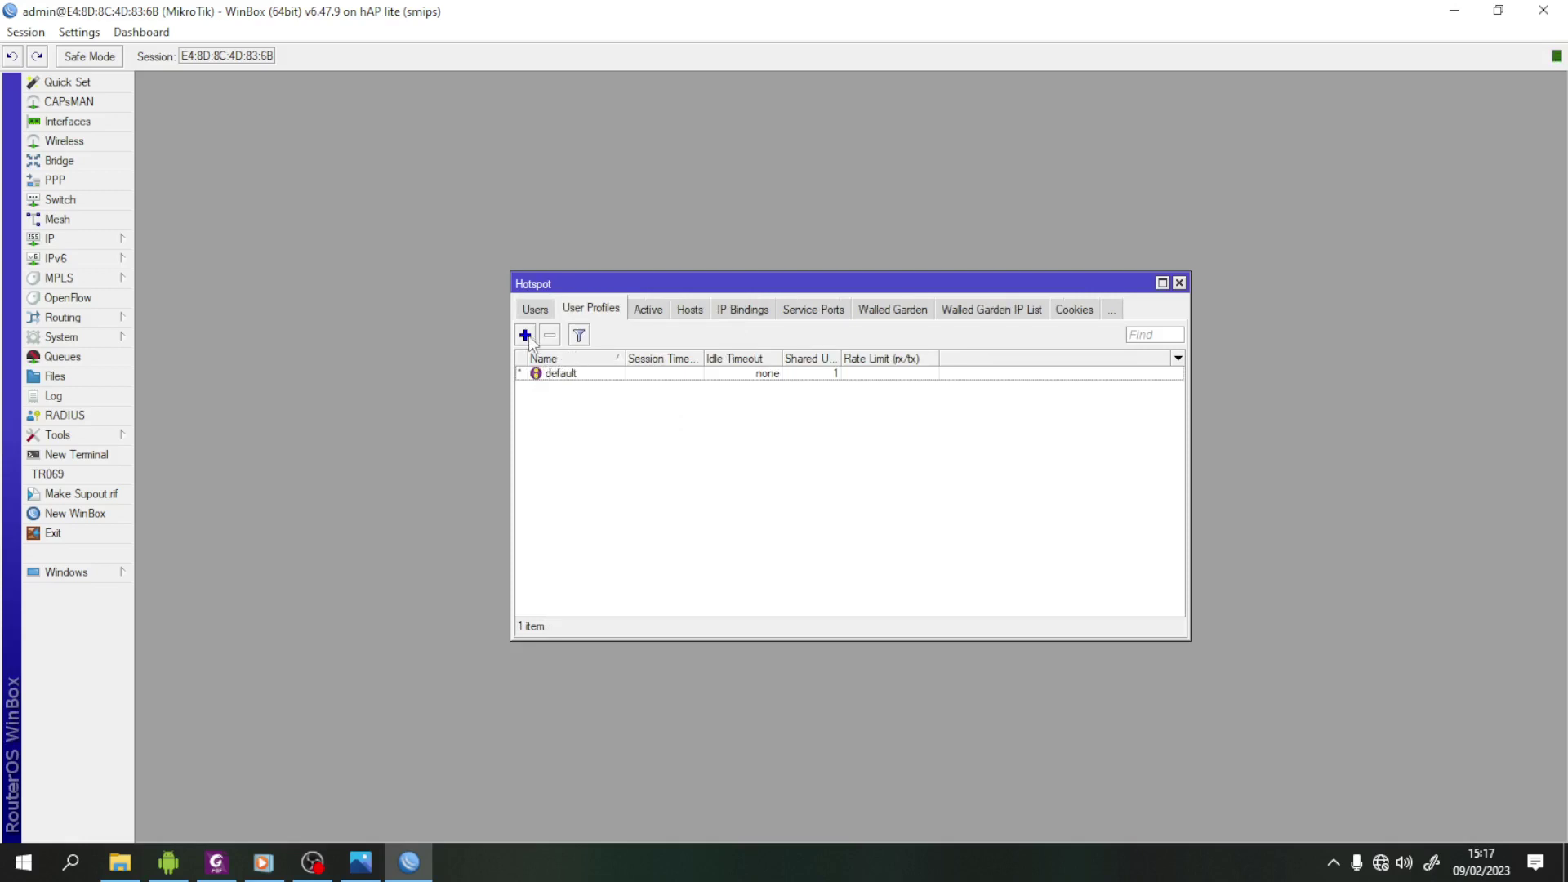
left_click(525, 335)
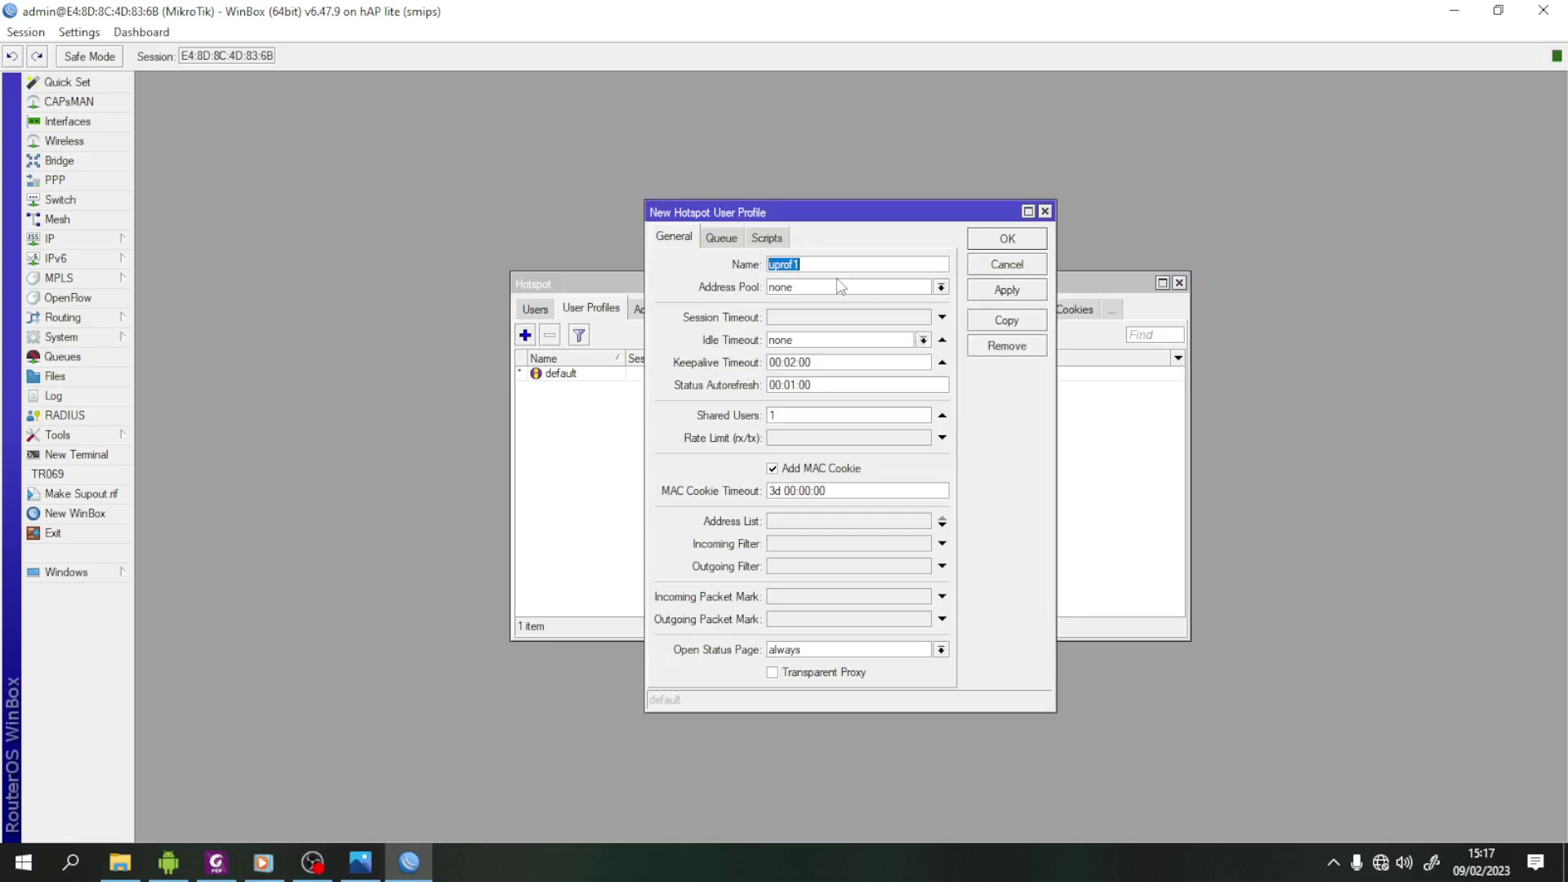
type("kepsek")
left_click(941, 287)
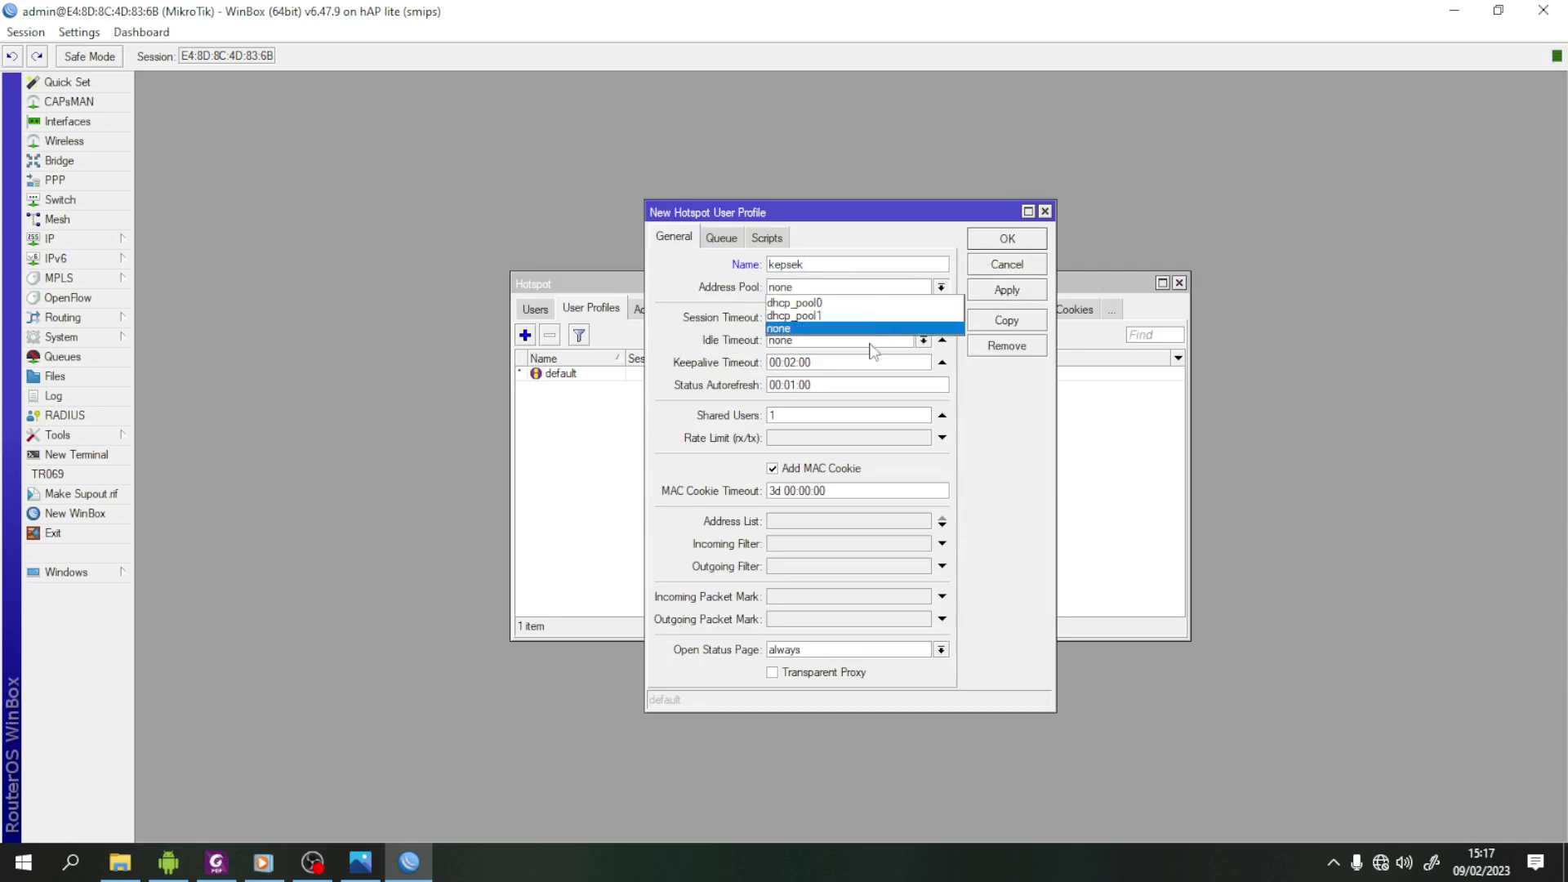
left_click(1047, 210)
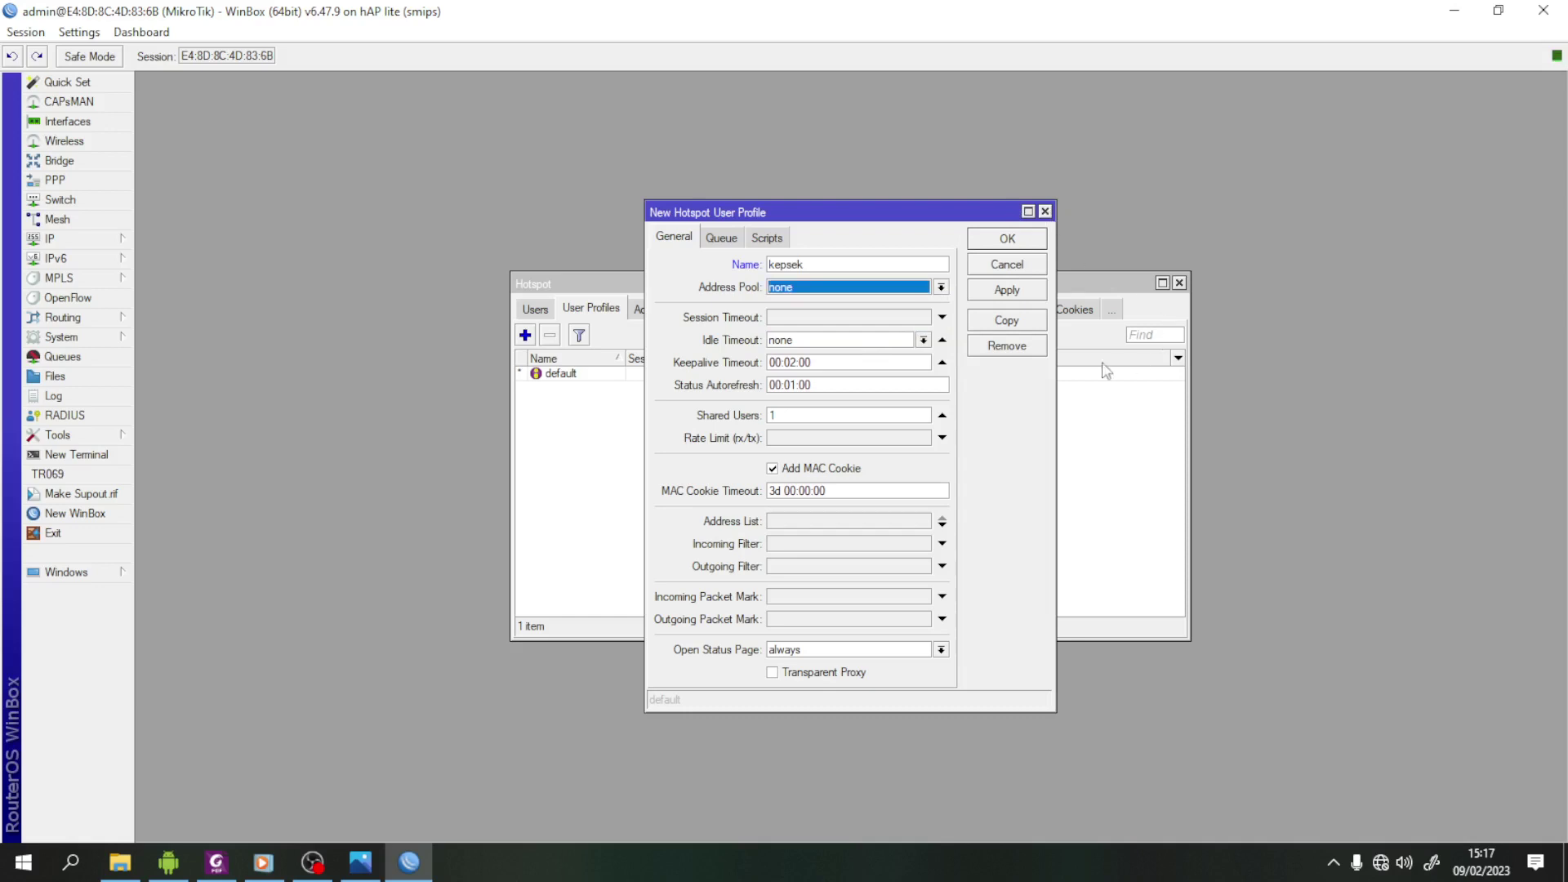
left_click(1047, 210)
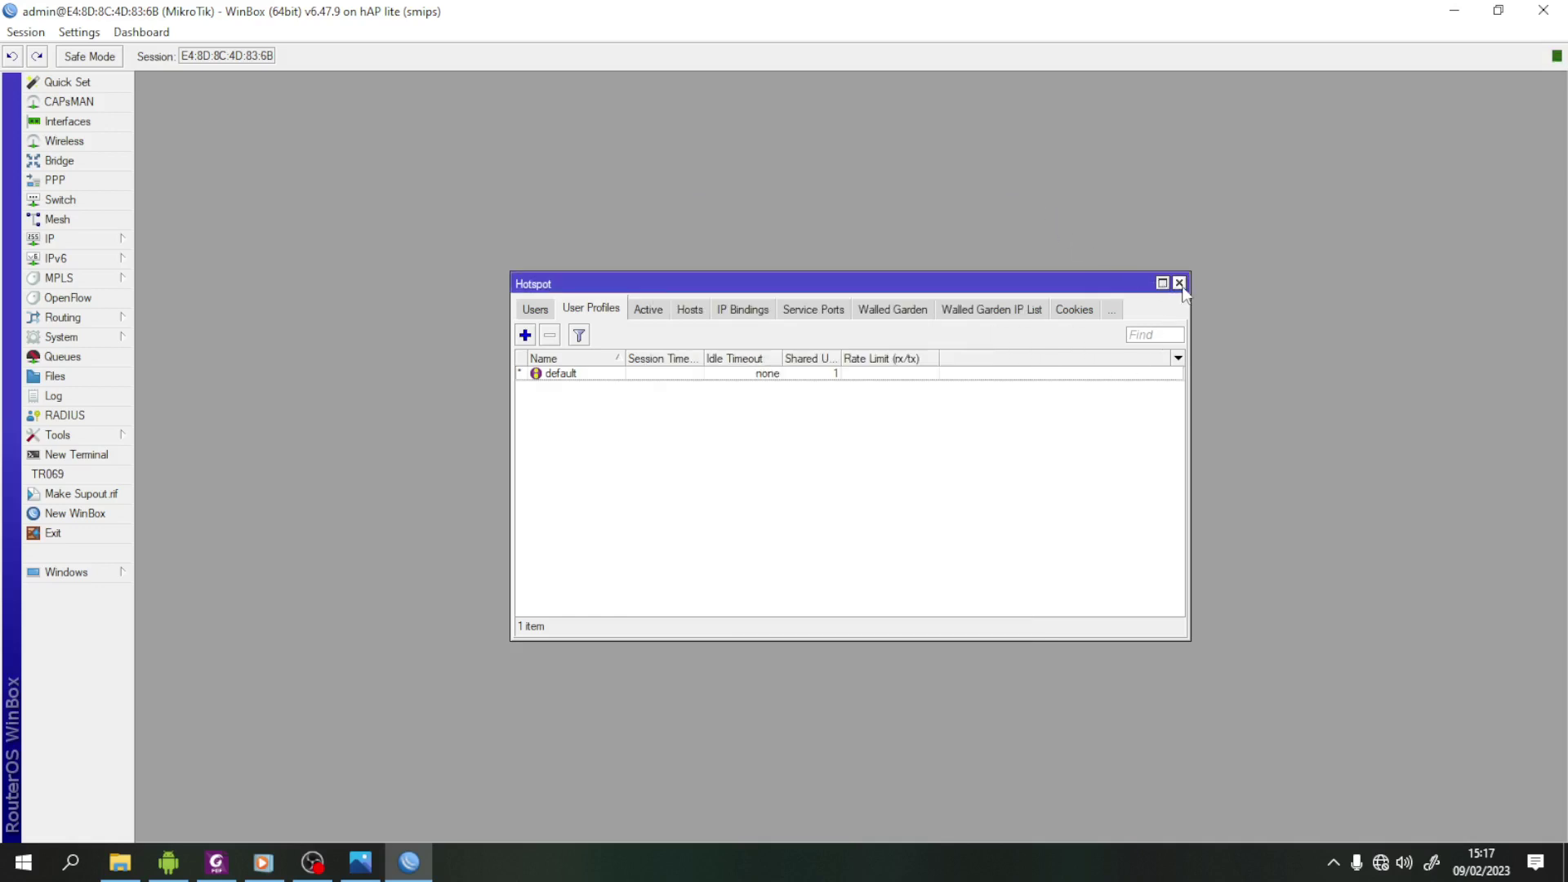
left_click(1179, 283)
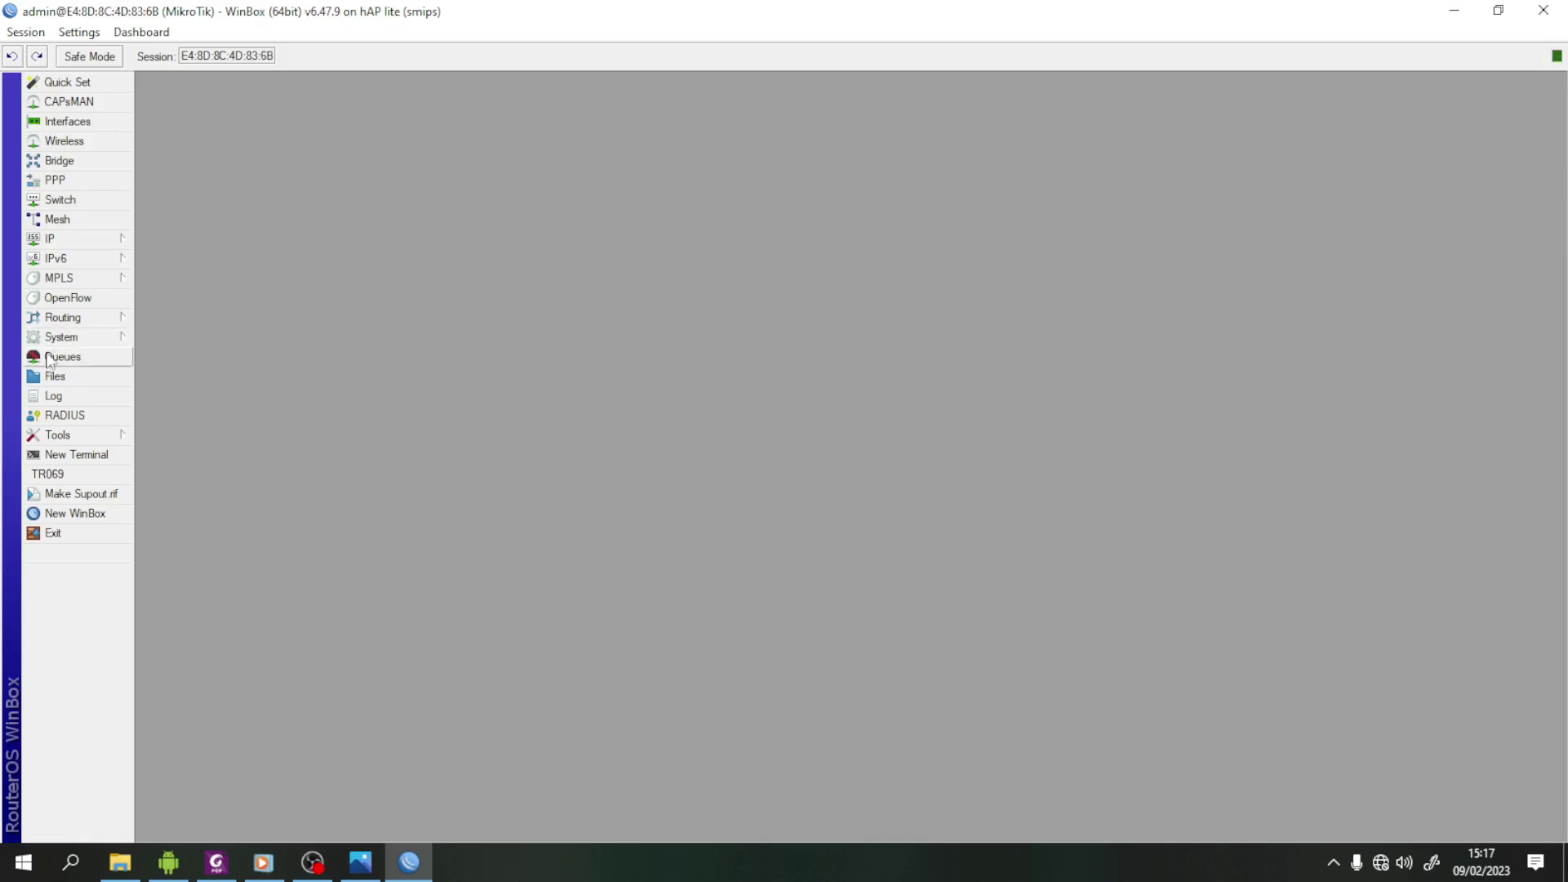
- Add address 192.168.20.1/24 on wlan1 in IP > Addresses and close the Address List
left_click(85, 245)
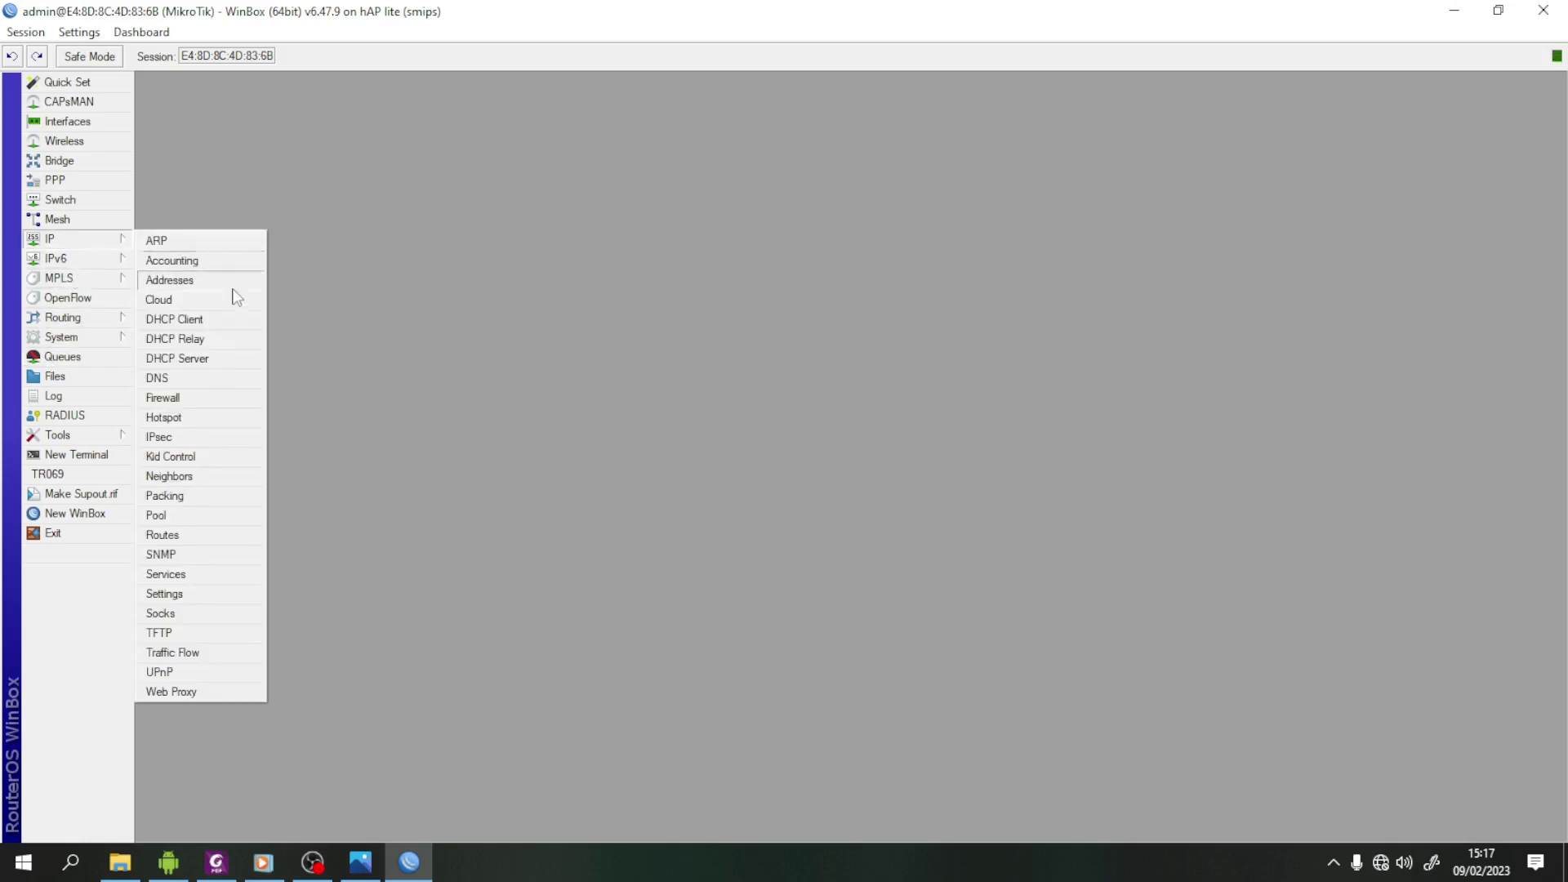
left_click(214, 283)
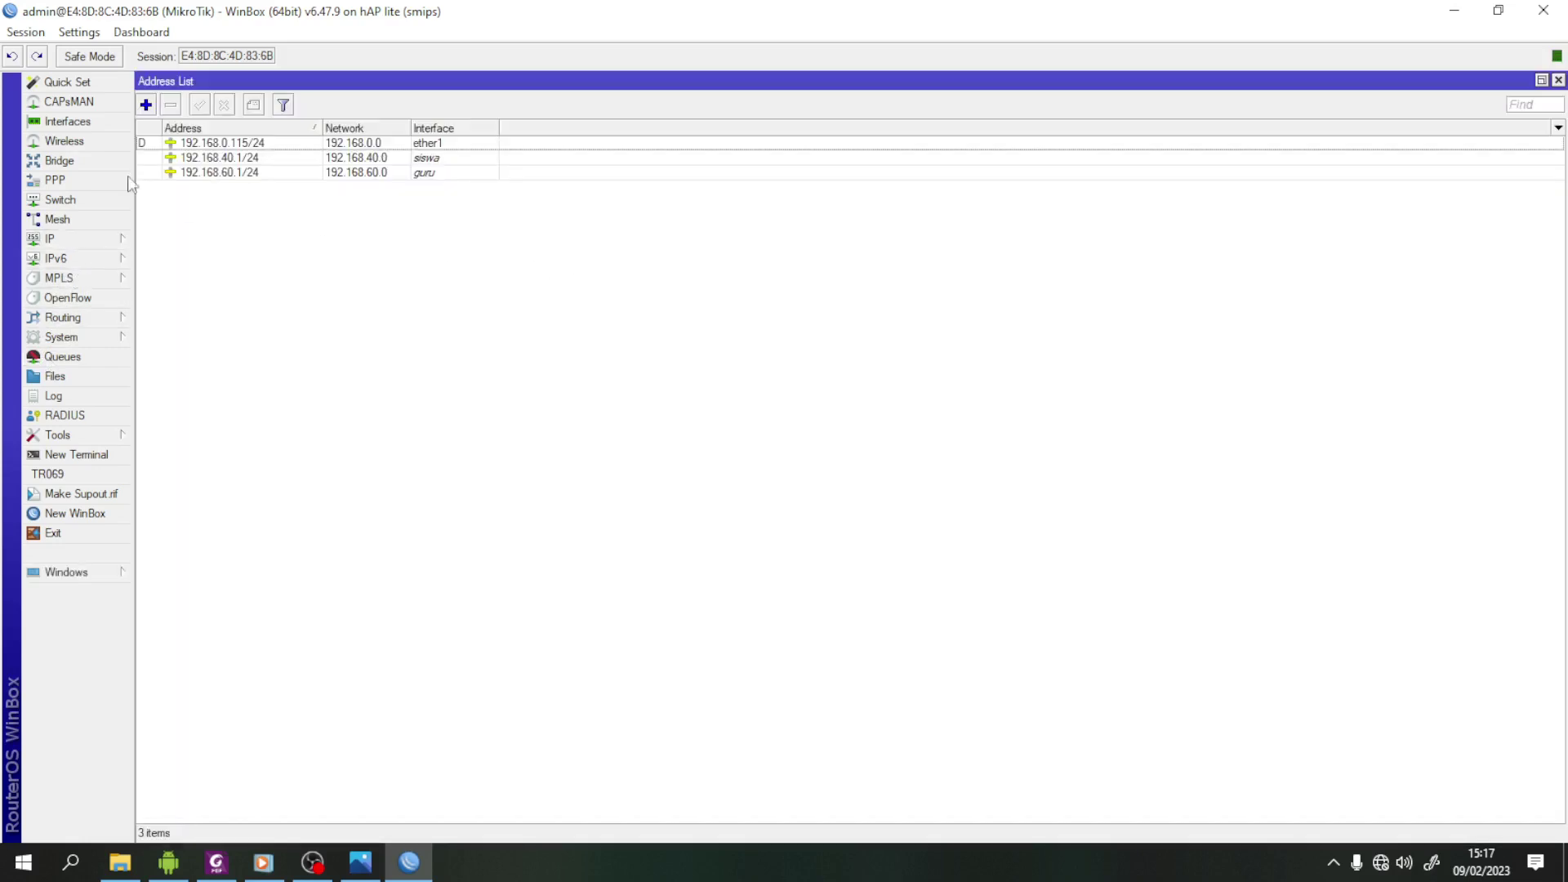
left_click(146, 104)
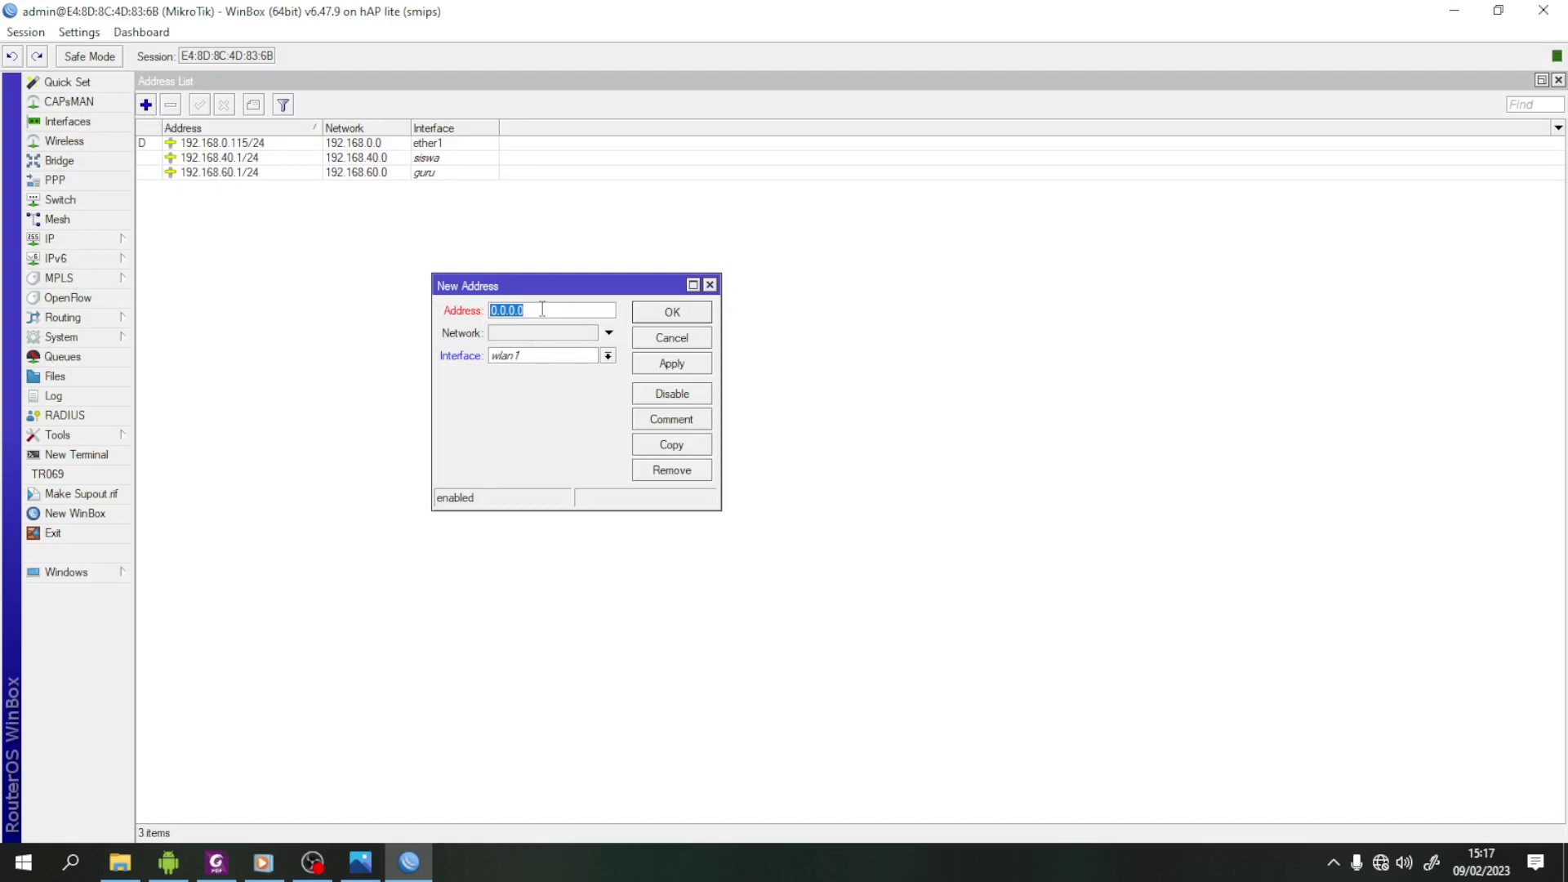
type("192.168.20.1/24")
left_click(671, 365)
left_click(673, 314)
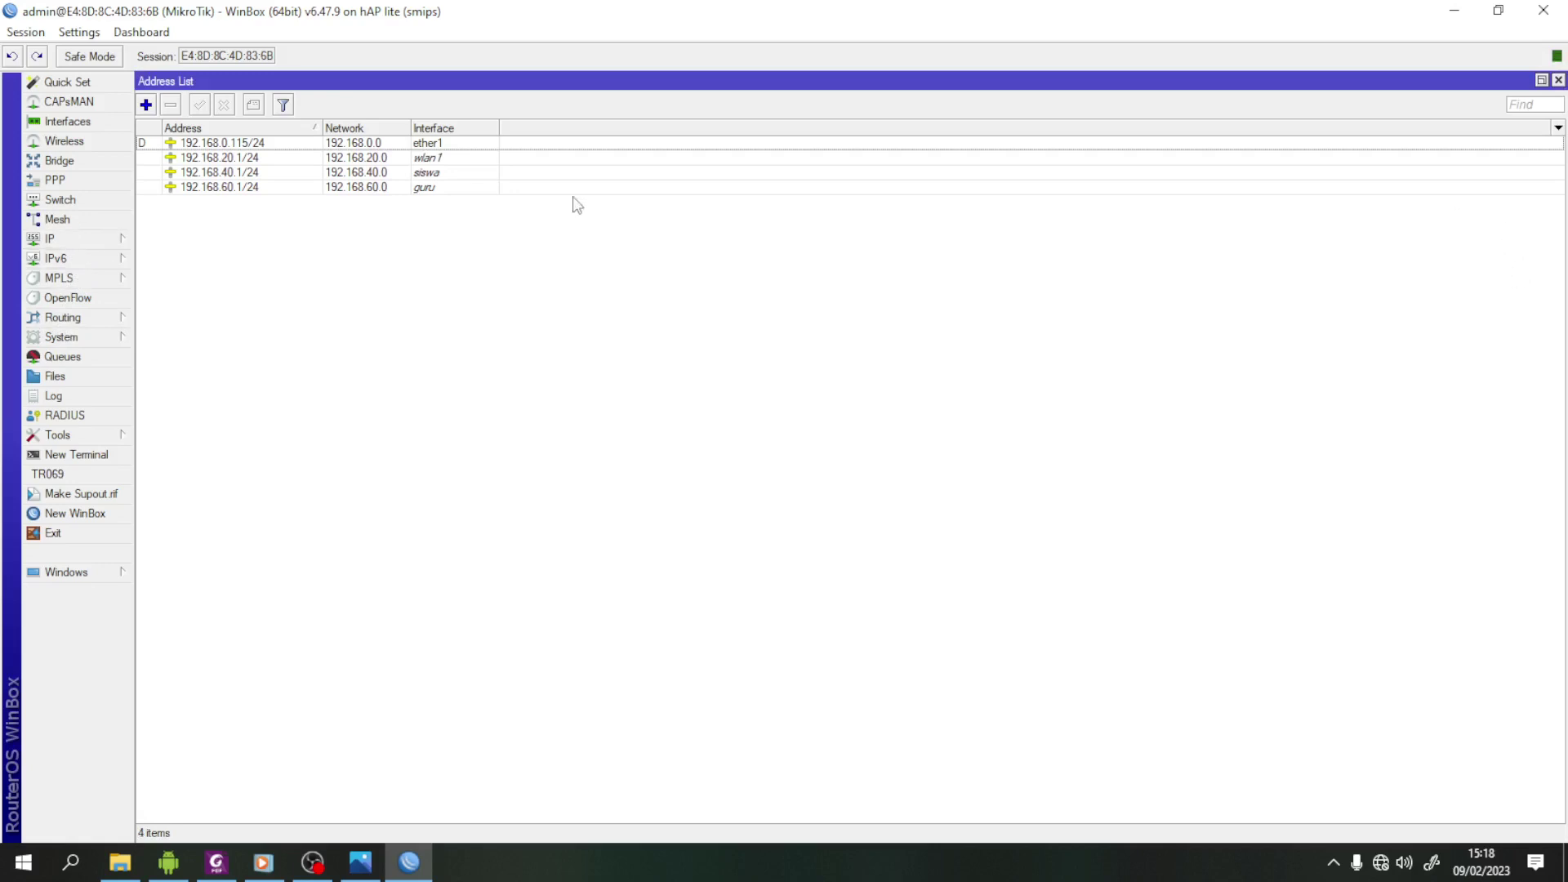
left_click(1559, 80)
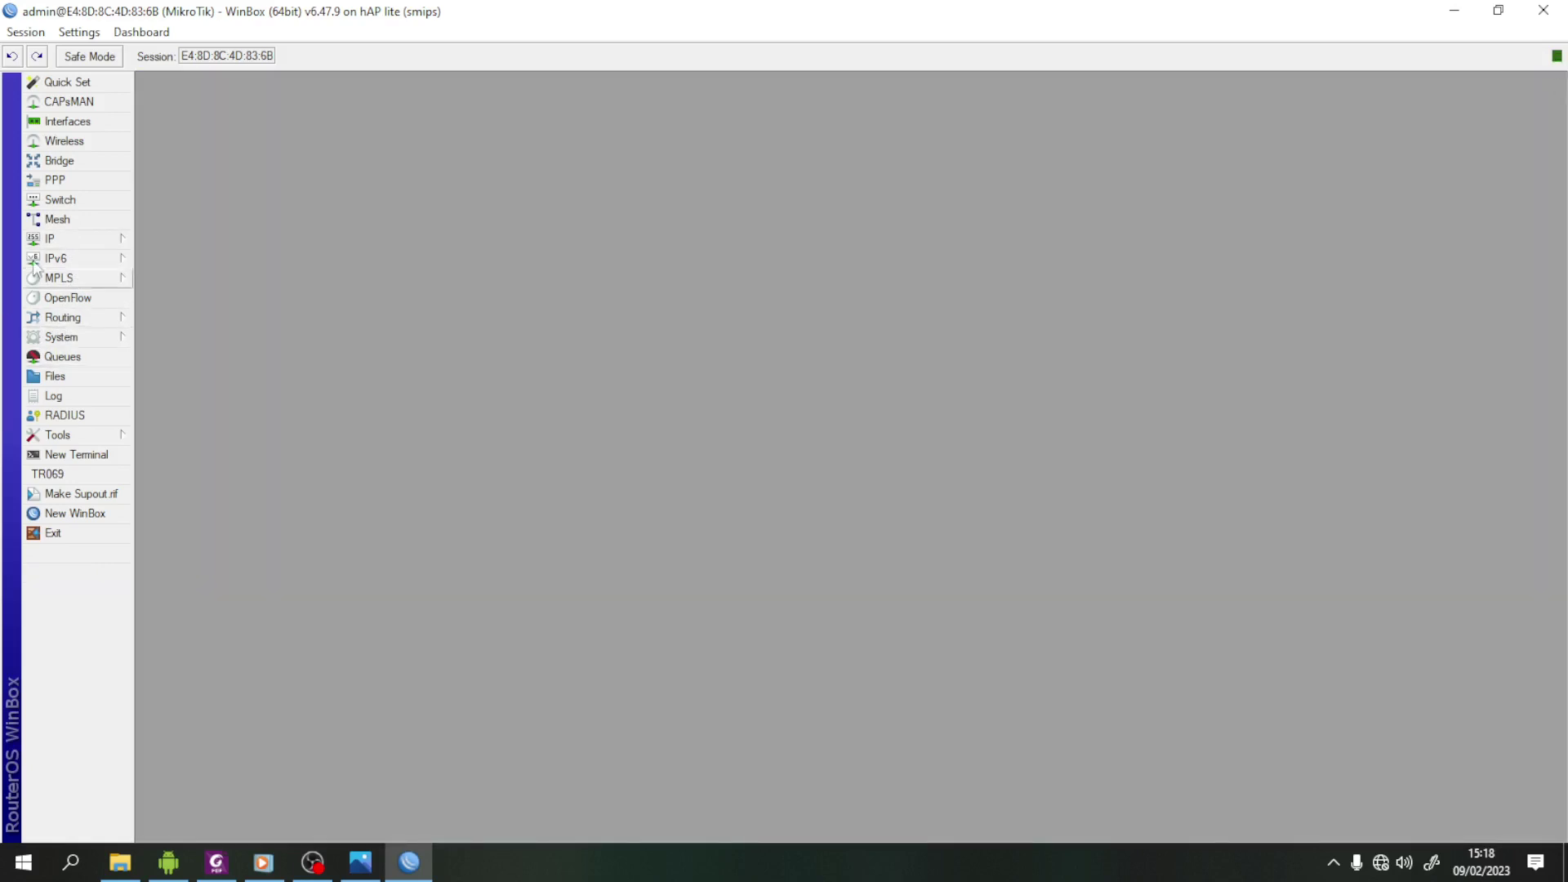
- Start Hotspot Setup from the Servers list on wlan1 with network 192.168.20.1/24
left_click(83, 242)
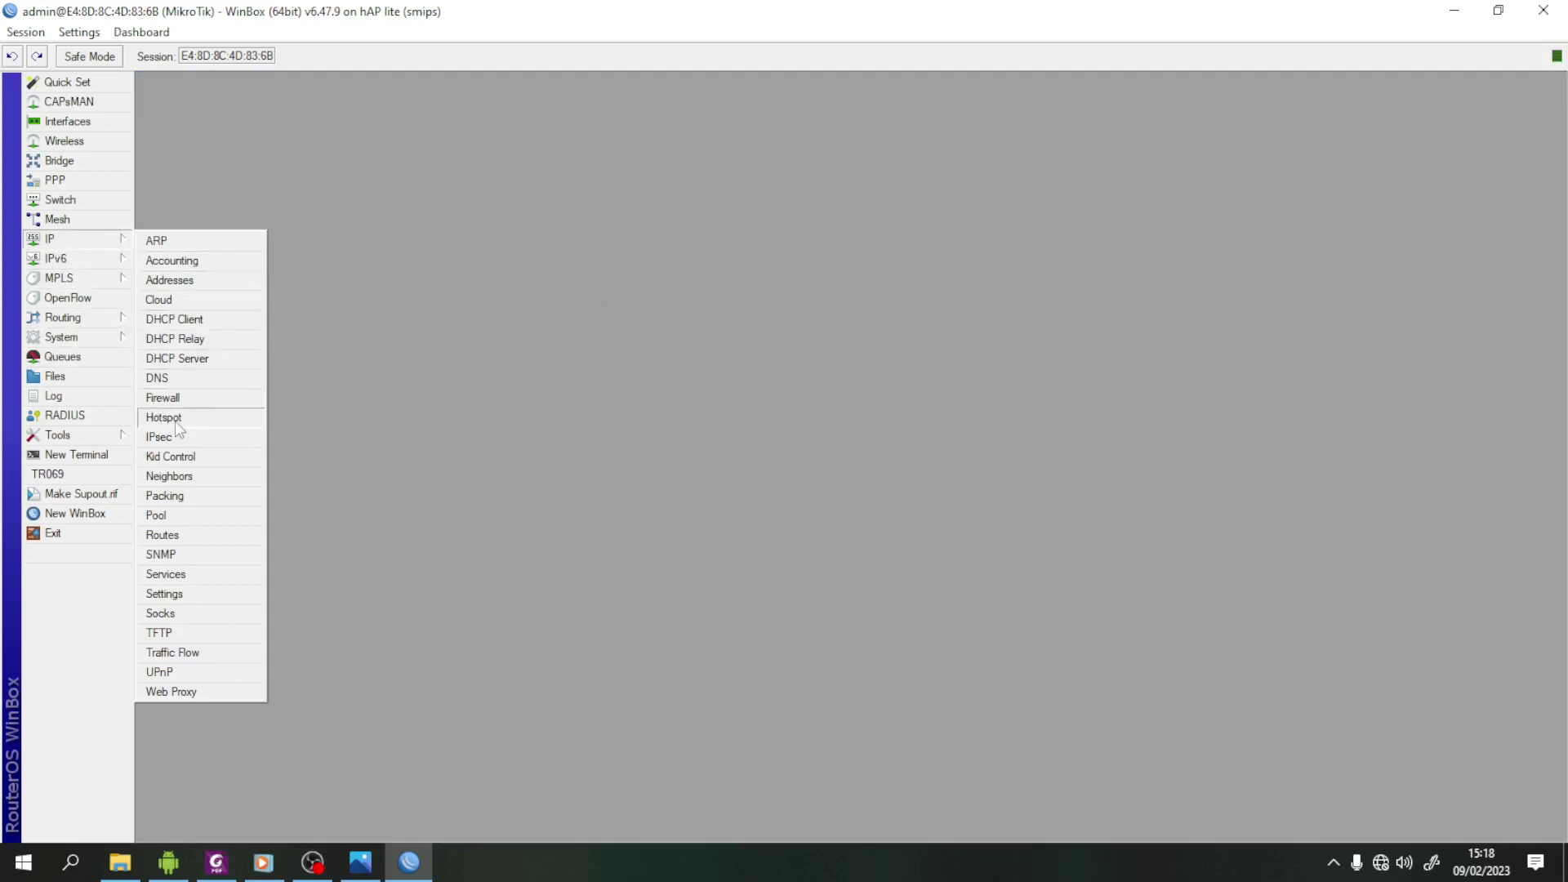
left_click(177, 423)
left_click(537, 314)
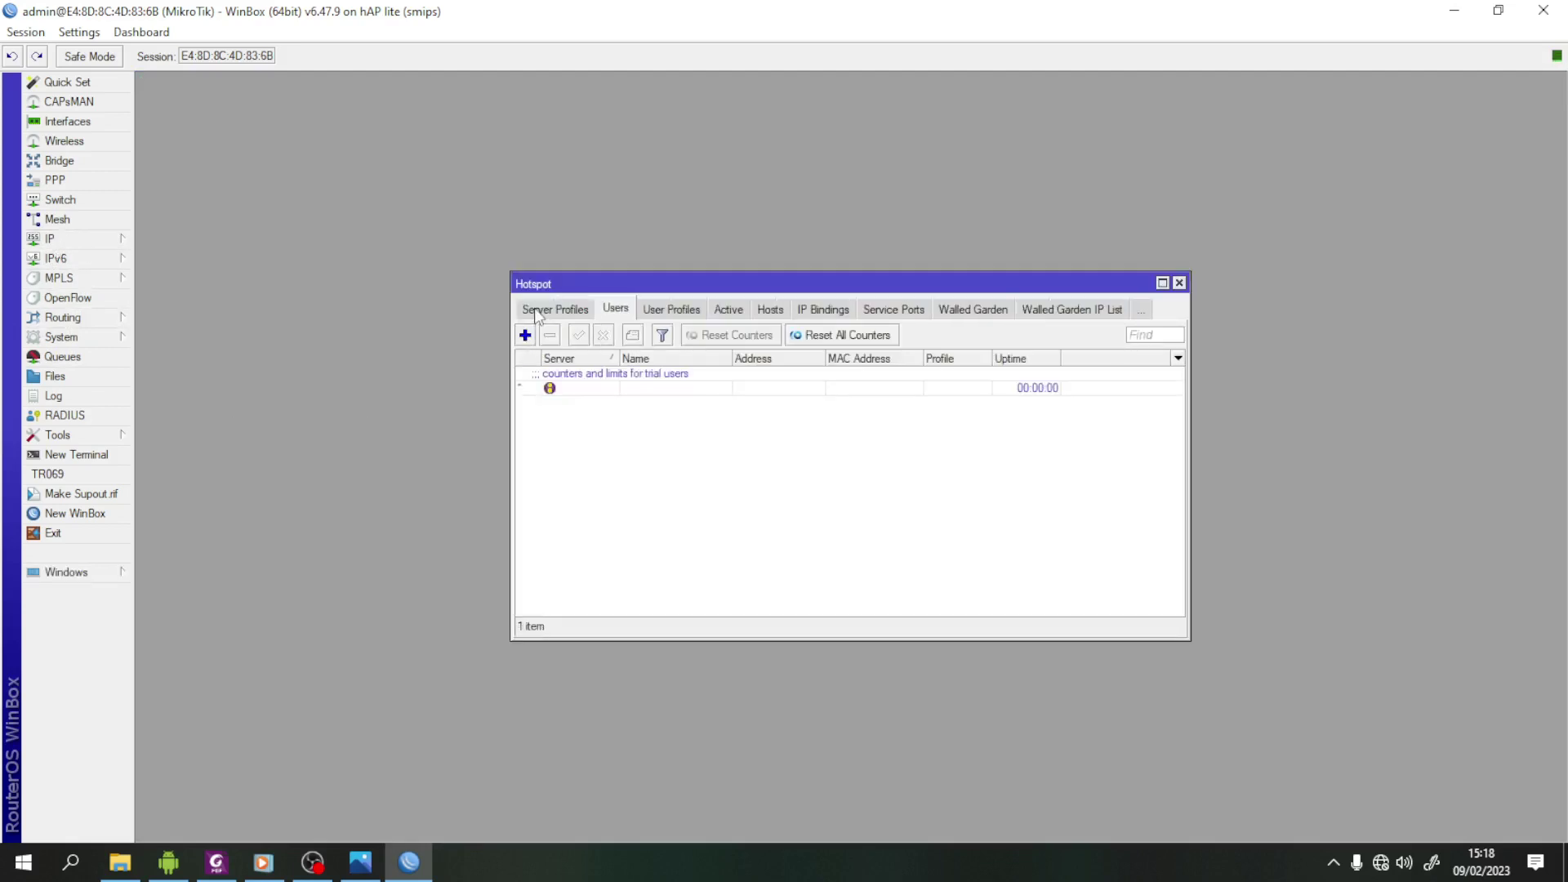
left_click(537, 315)
left_click(537, 315)
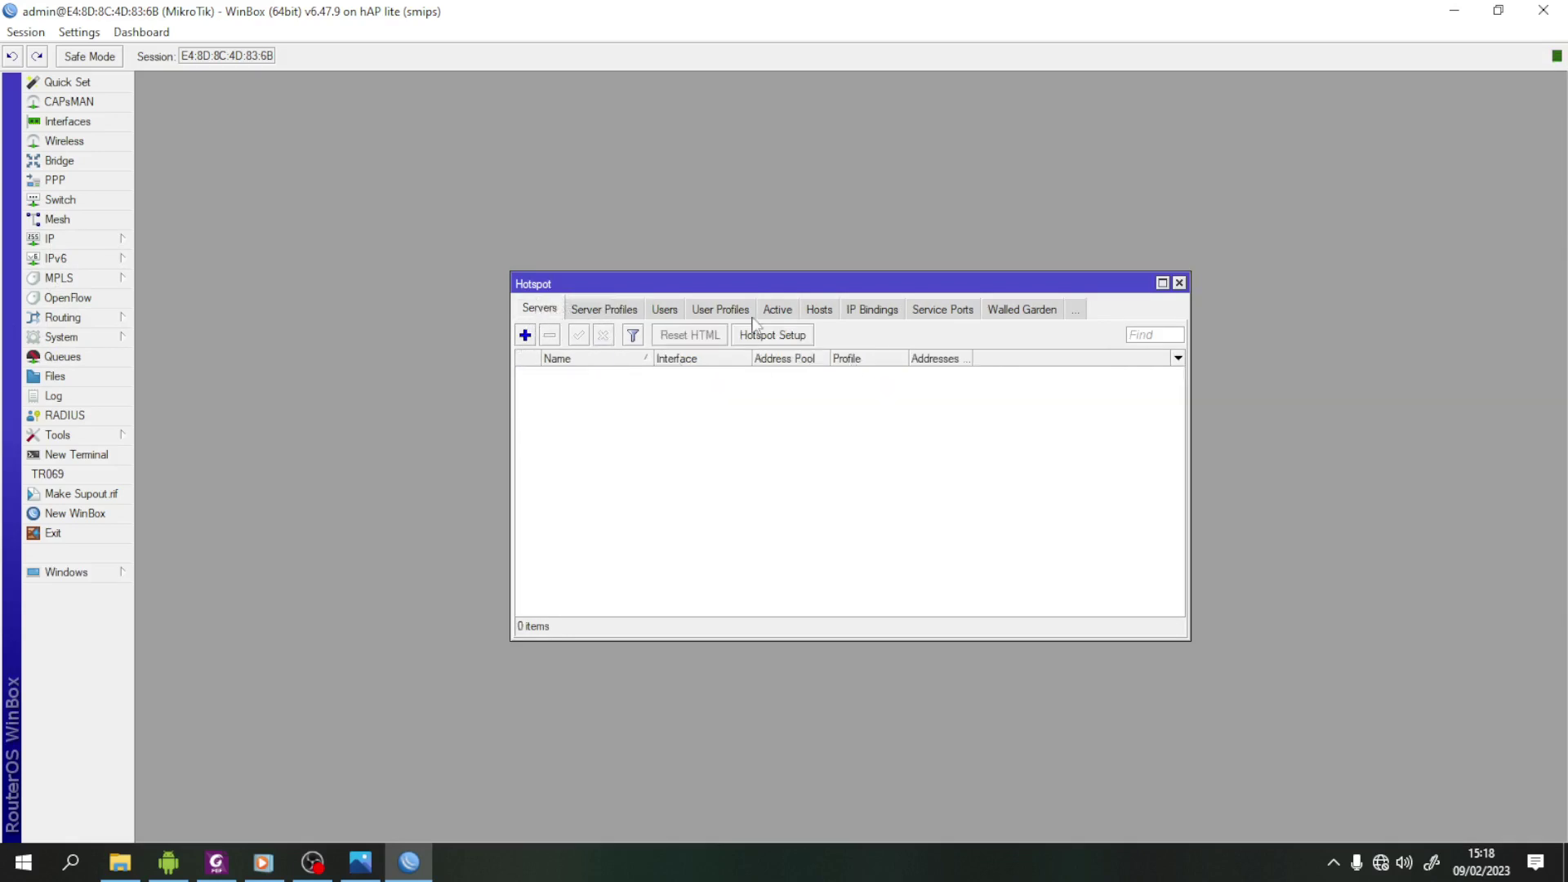
left_click(786, 339)
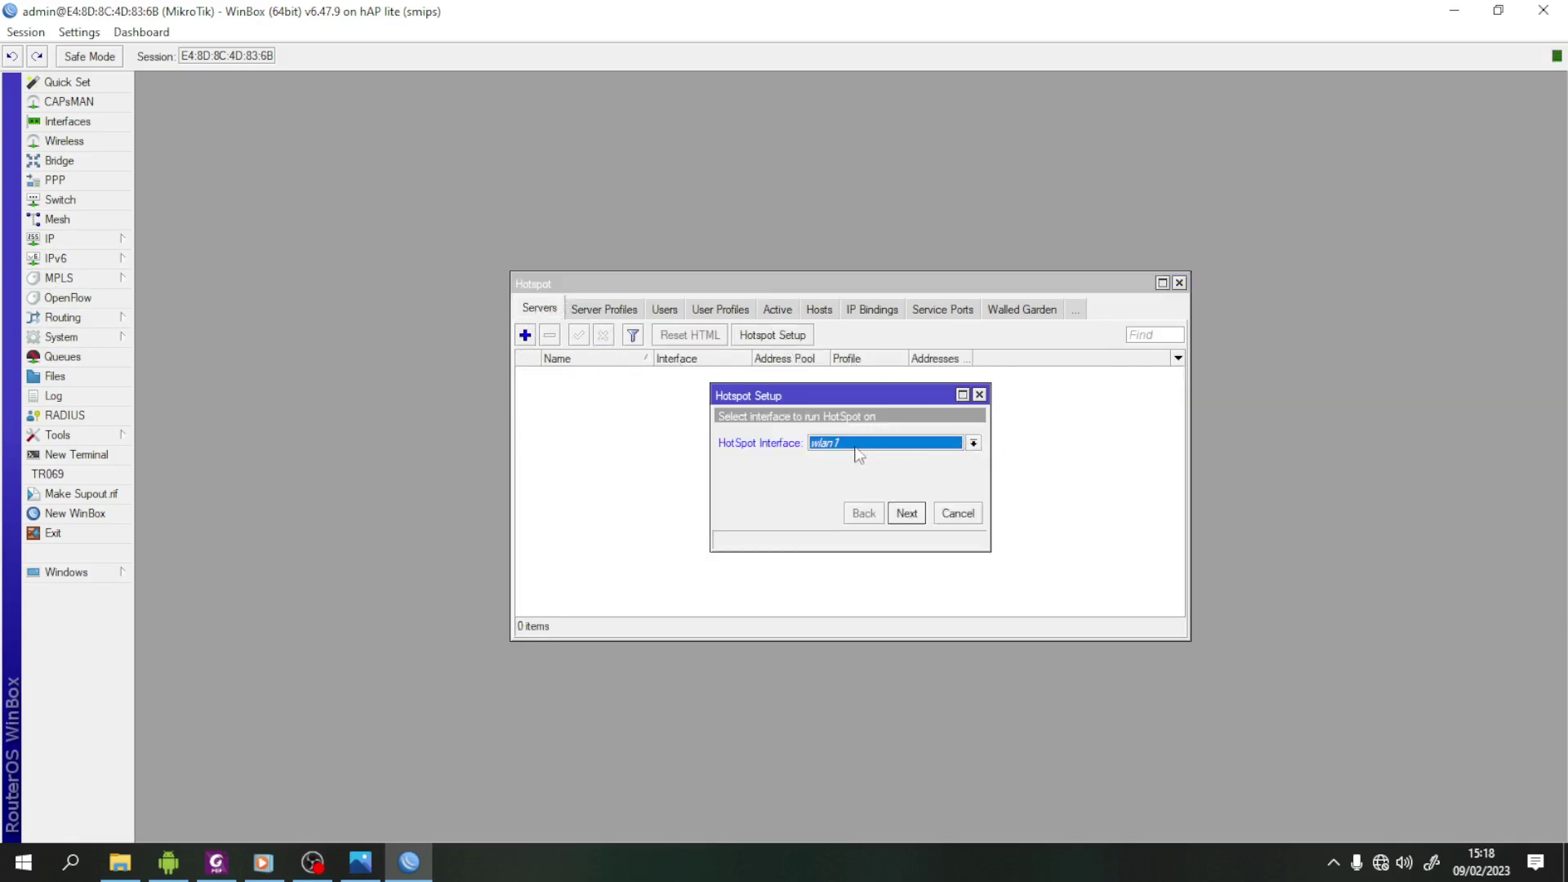
left_click(907, 514)
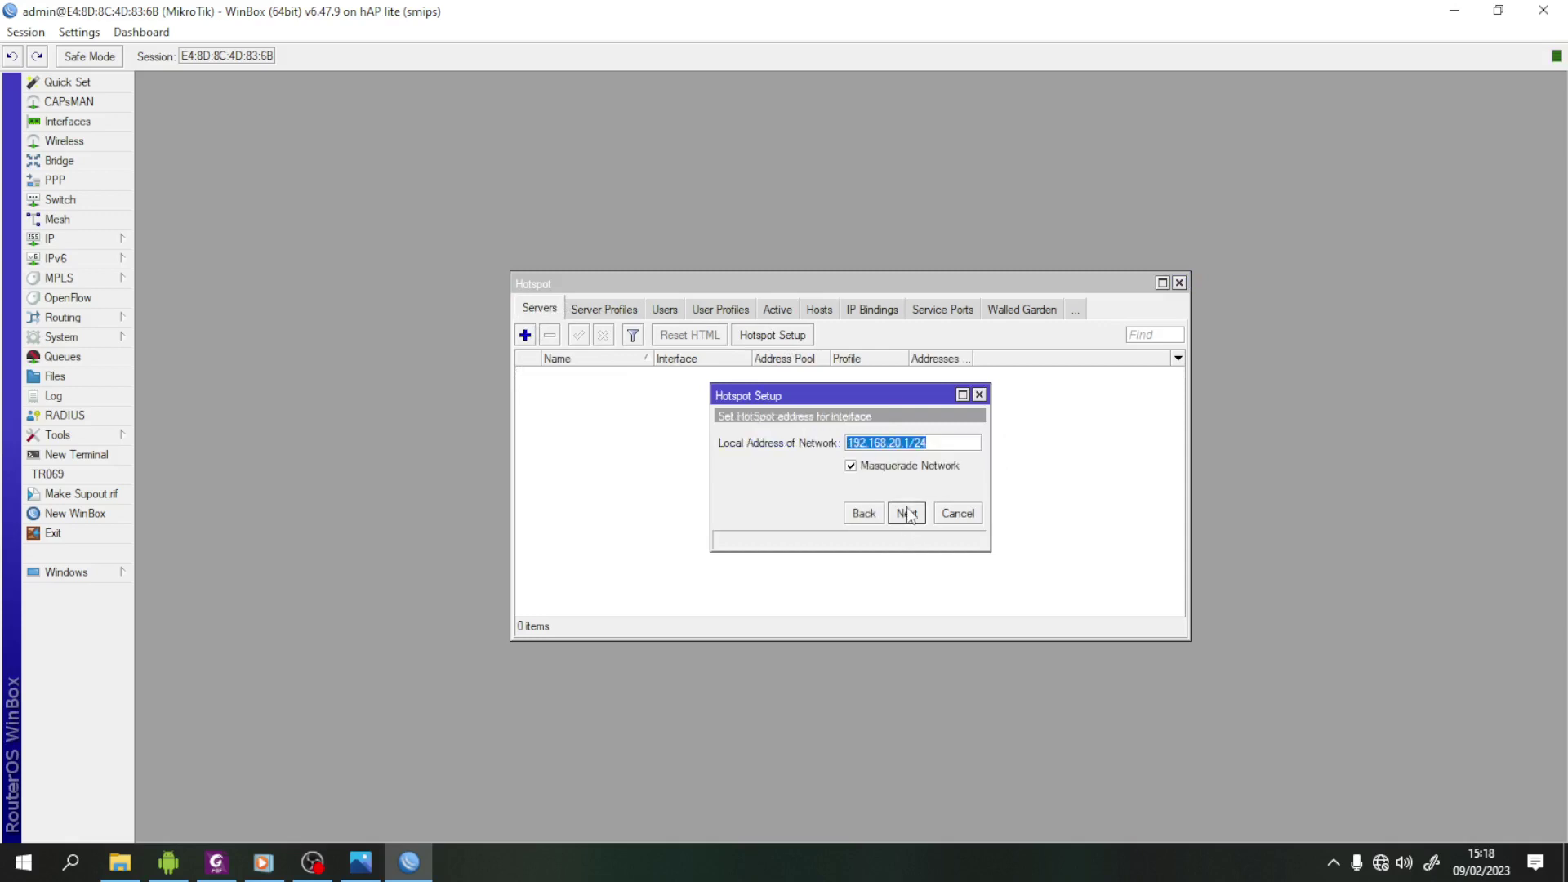
left_click(910, 515)
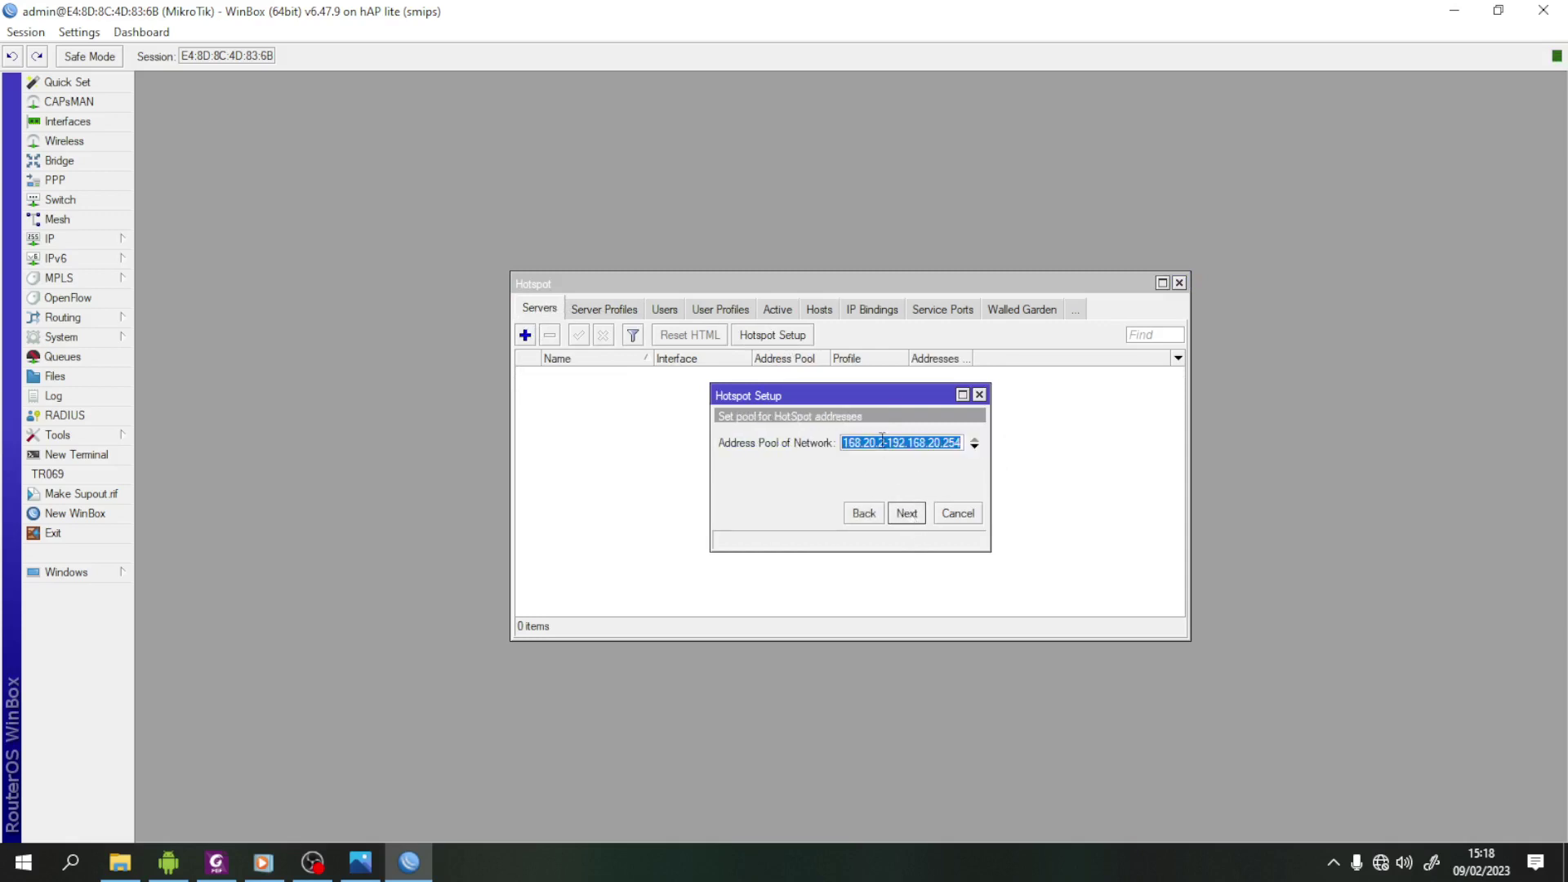
- Edit the hotspot address pool range, then skip the SSL certificate and SMTP server
left_click(882, 442)
key("BackSpace")
key("BackSpace")
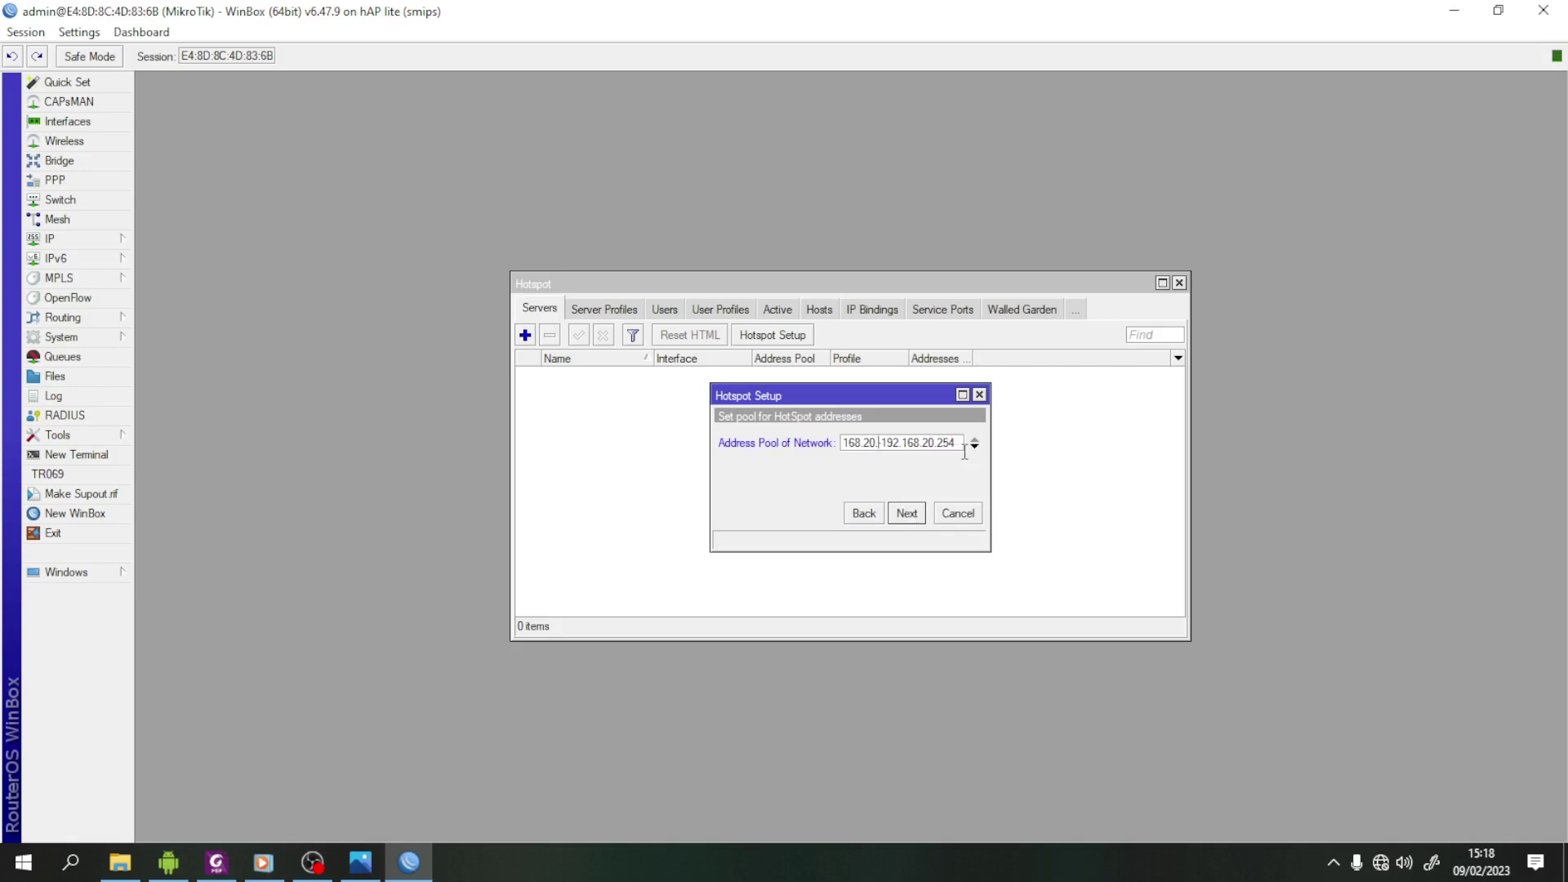
type("10-")
key("End")
type("5")
left_click(913, 515)
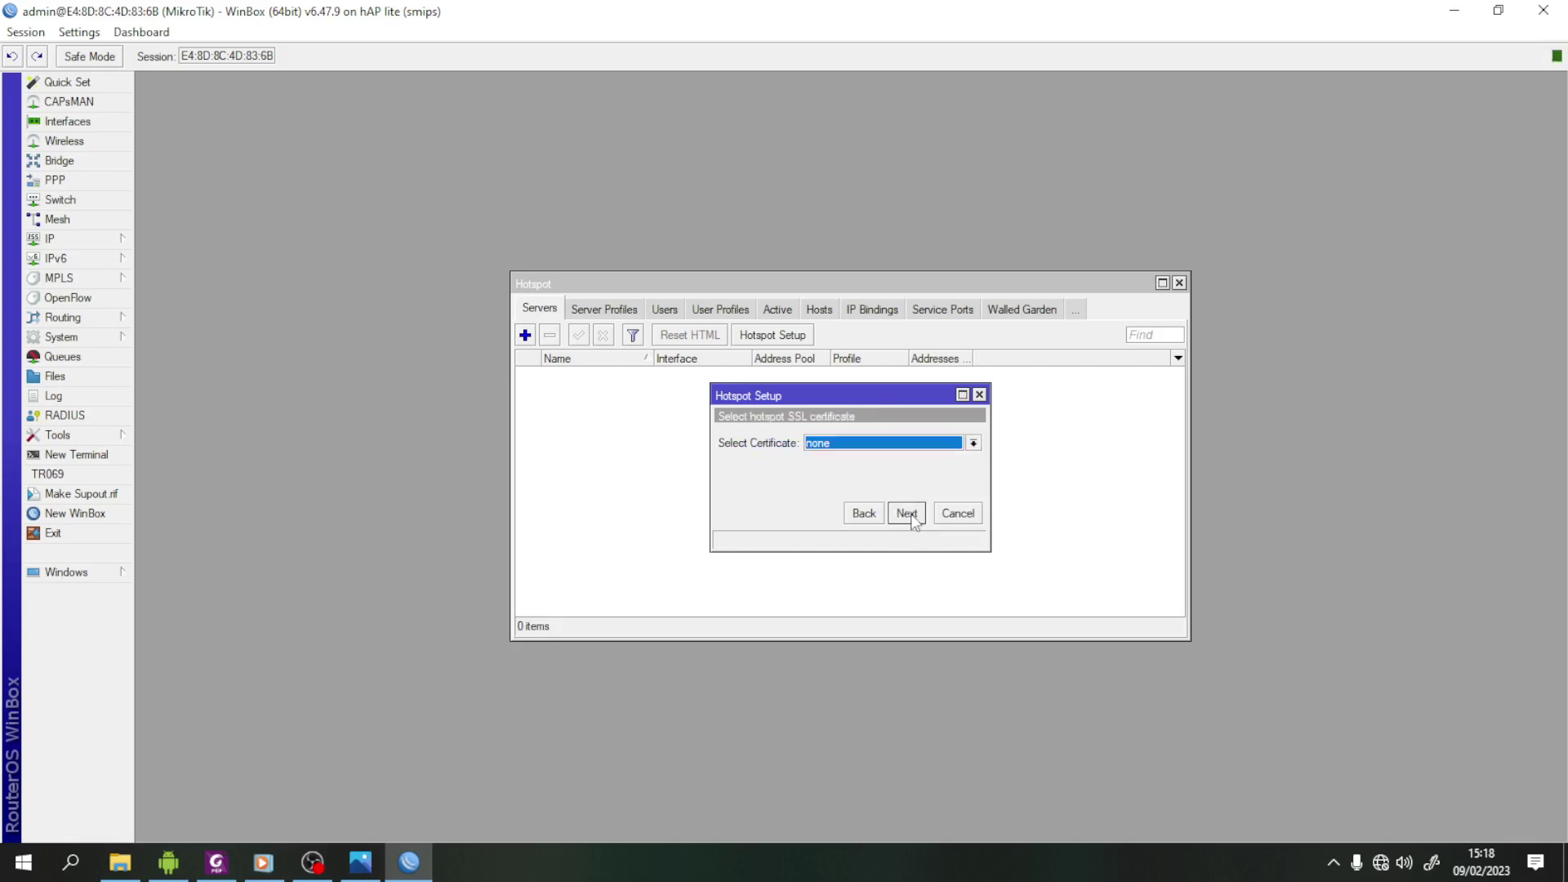
left_click(910, 513)
left_click(910, 513)
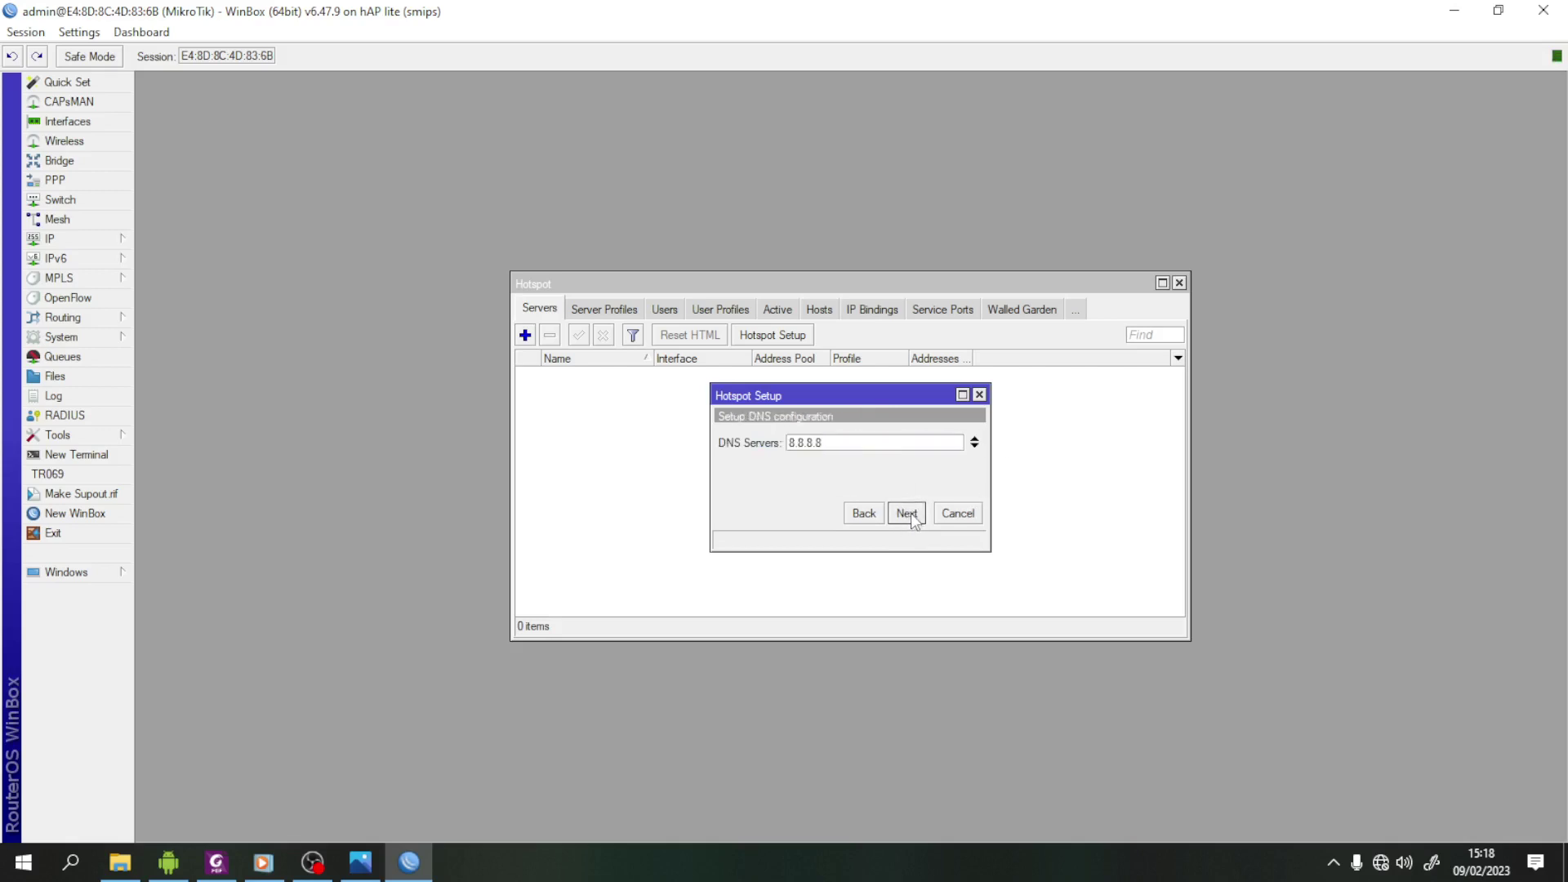
- Add 192.168.0.1, copied from the router's DNS settings, as the second hotspot DNS server
left_click(975, 445)
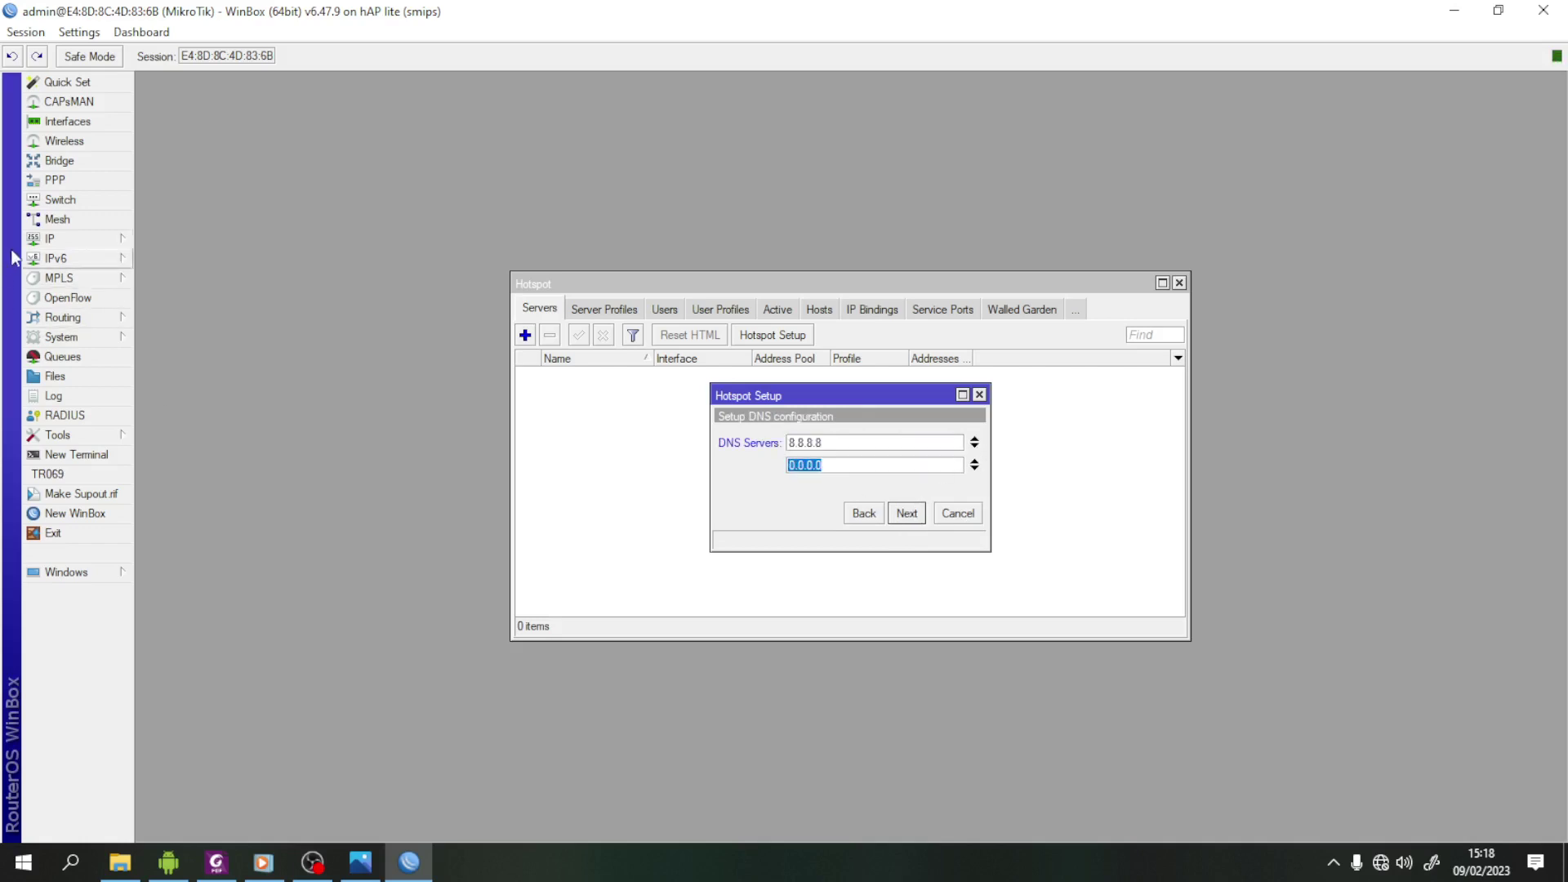
left_click(49, 239)
left_click(178, 375)
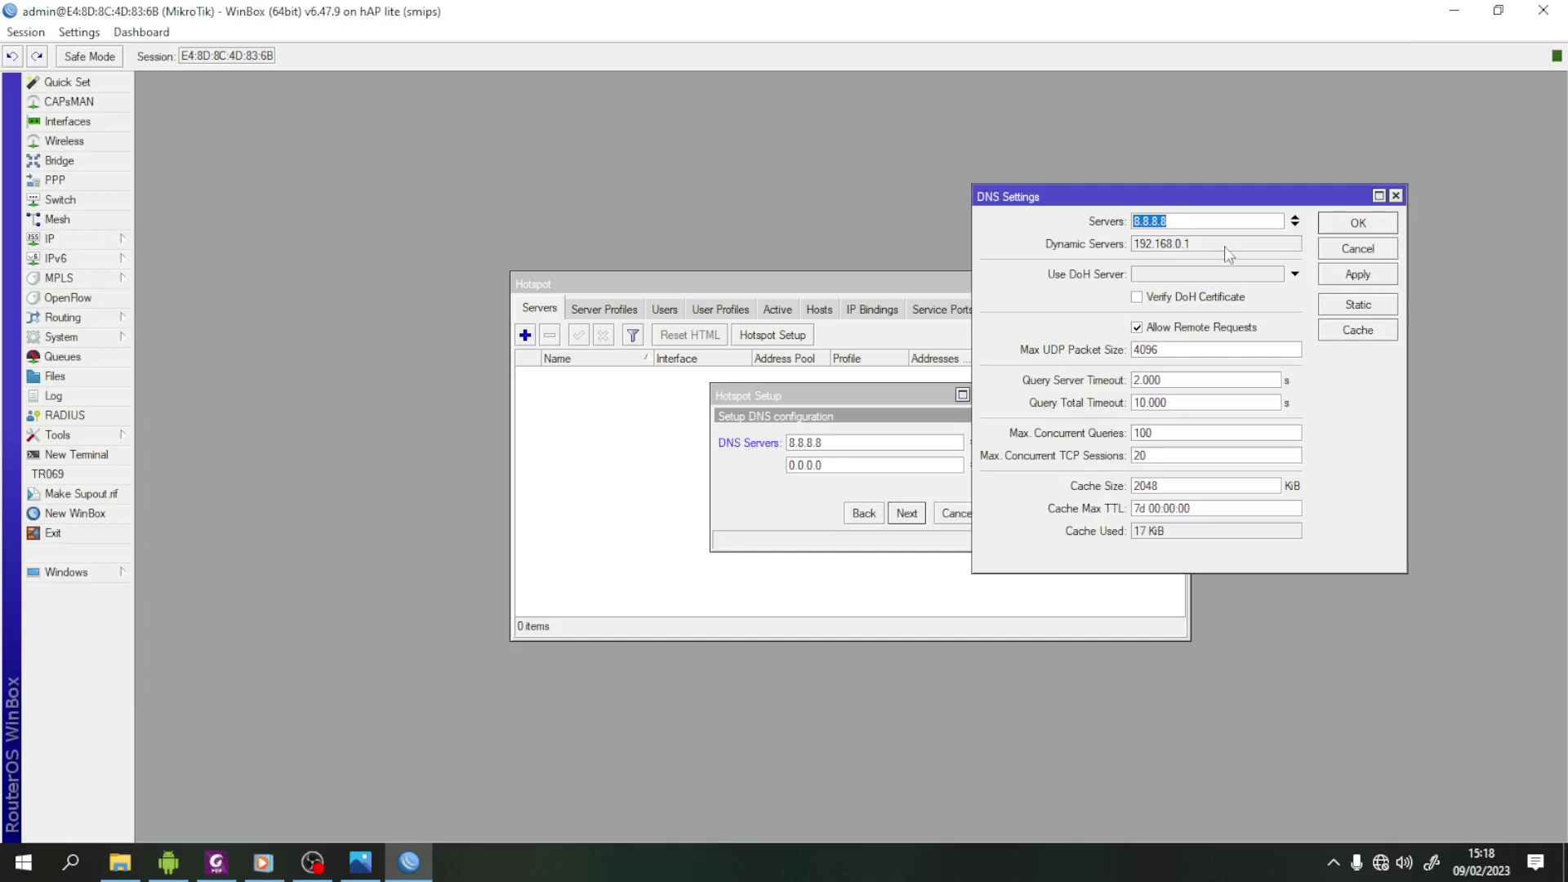
double_click(1225, 245)
right_click(1165, 244)
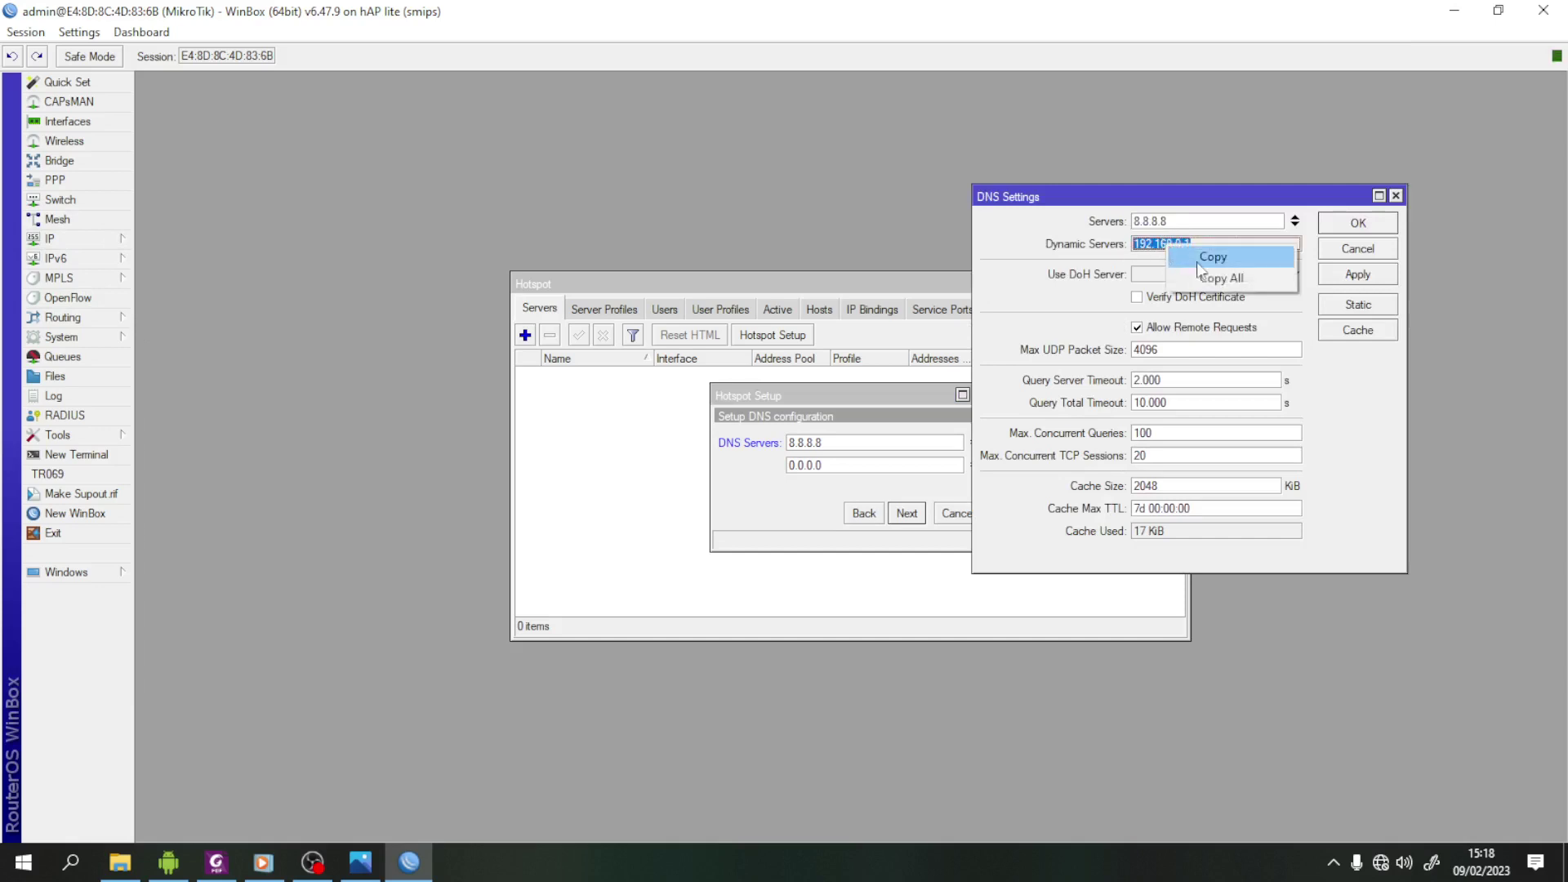
left_click(1201, 259)
left_click(1358, 223)
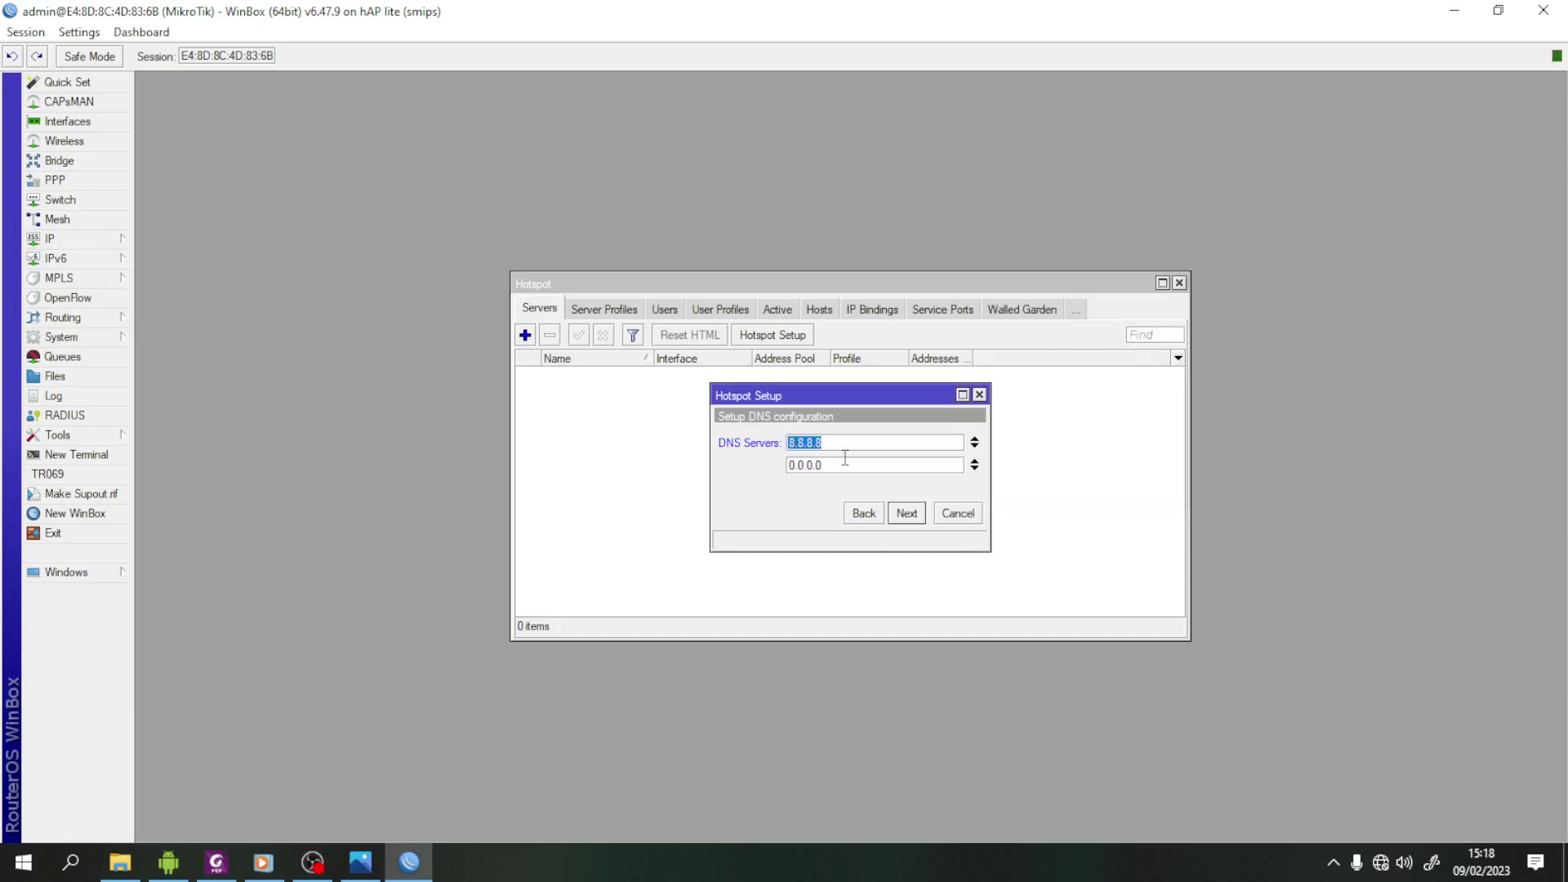
key("Tab")
right_click(815, 473)
left_click(859, 525)
- Accept DNS servers 8.8.8.8 and 192.168.0.1 and the DNS name, finishing setup as hotspot1
left_click(903, 515)
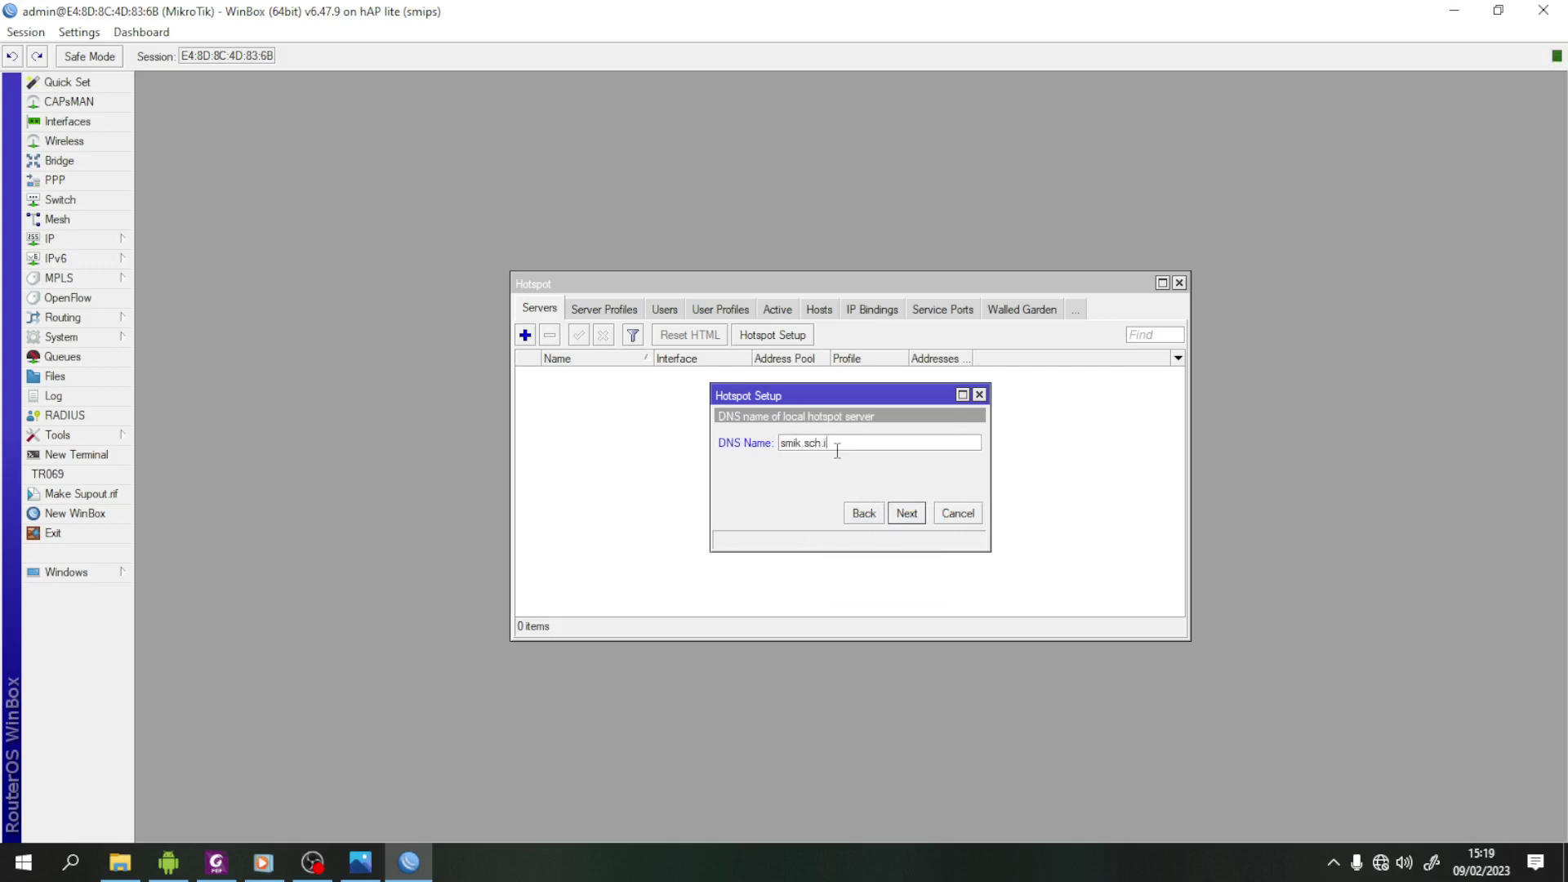
left_click(911, 521)
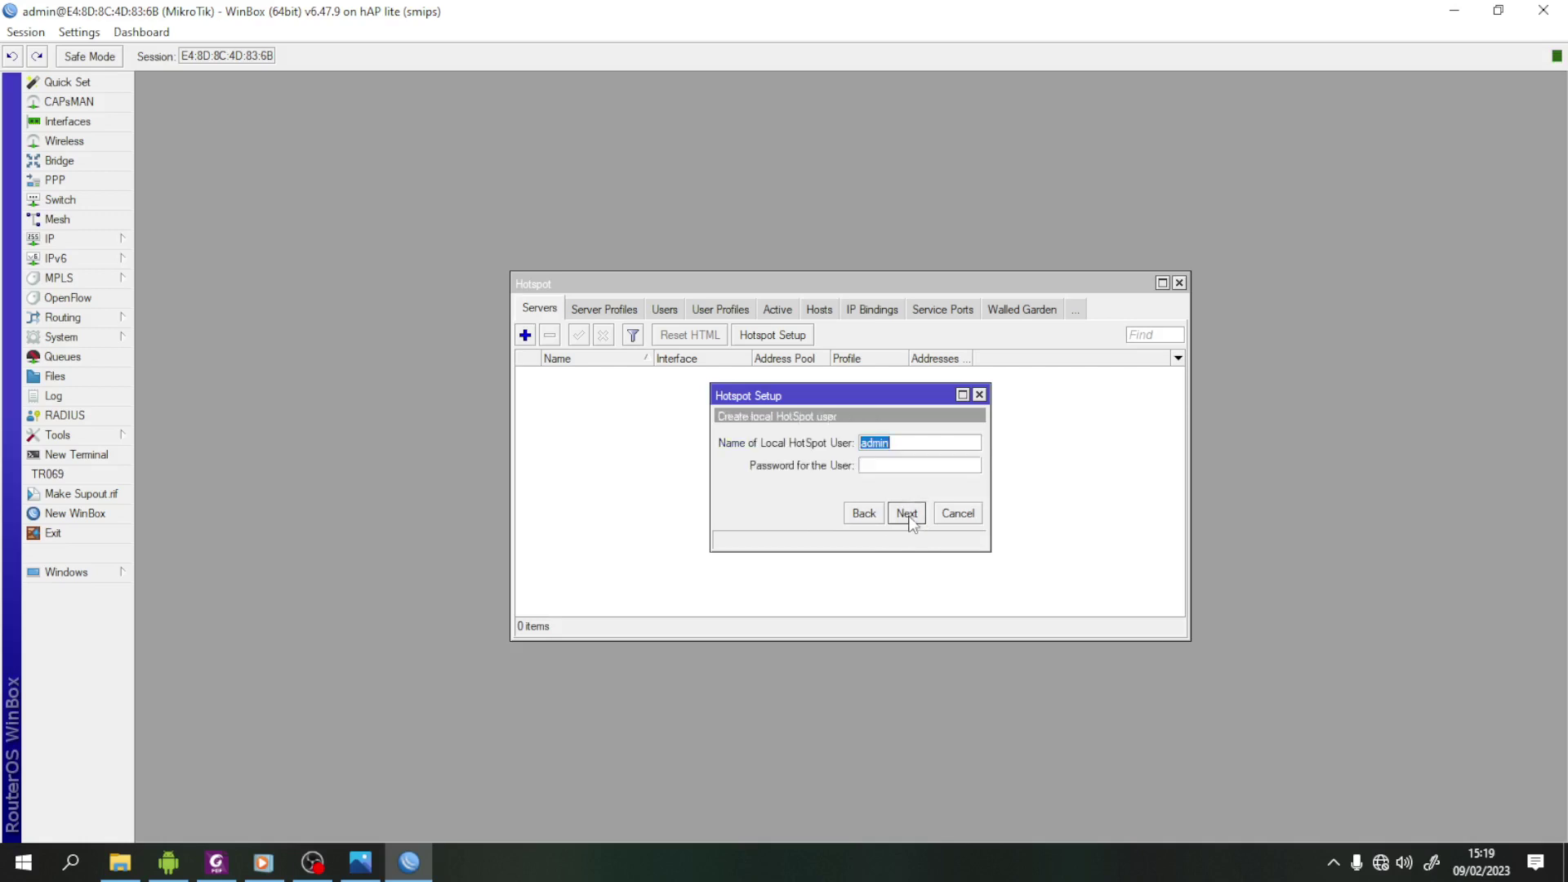
left_click(910, 514)
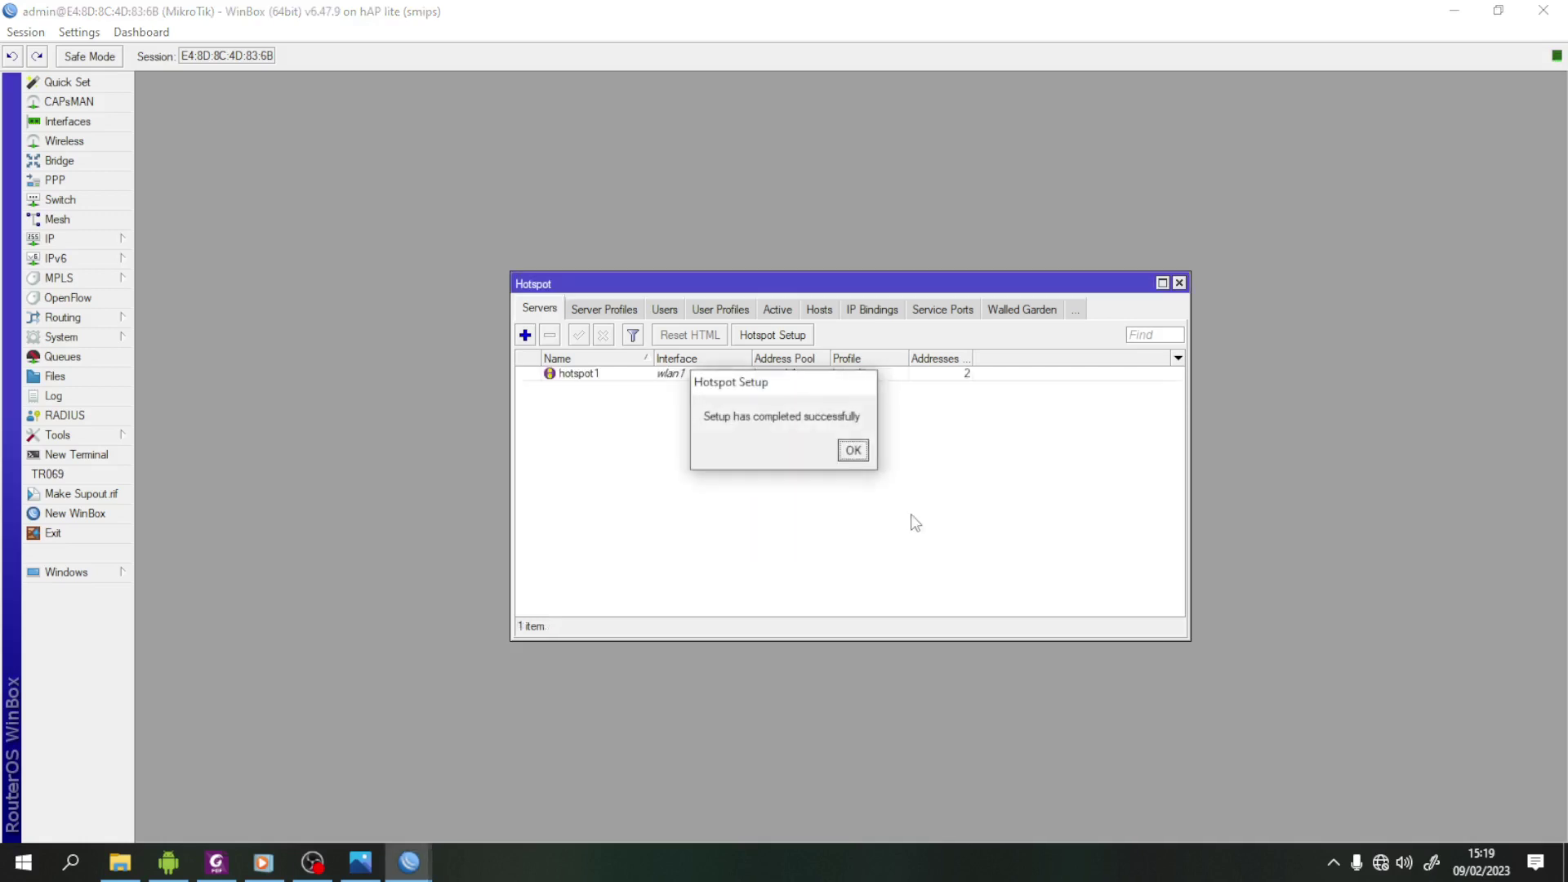
left_click(866, 456)
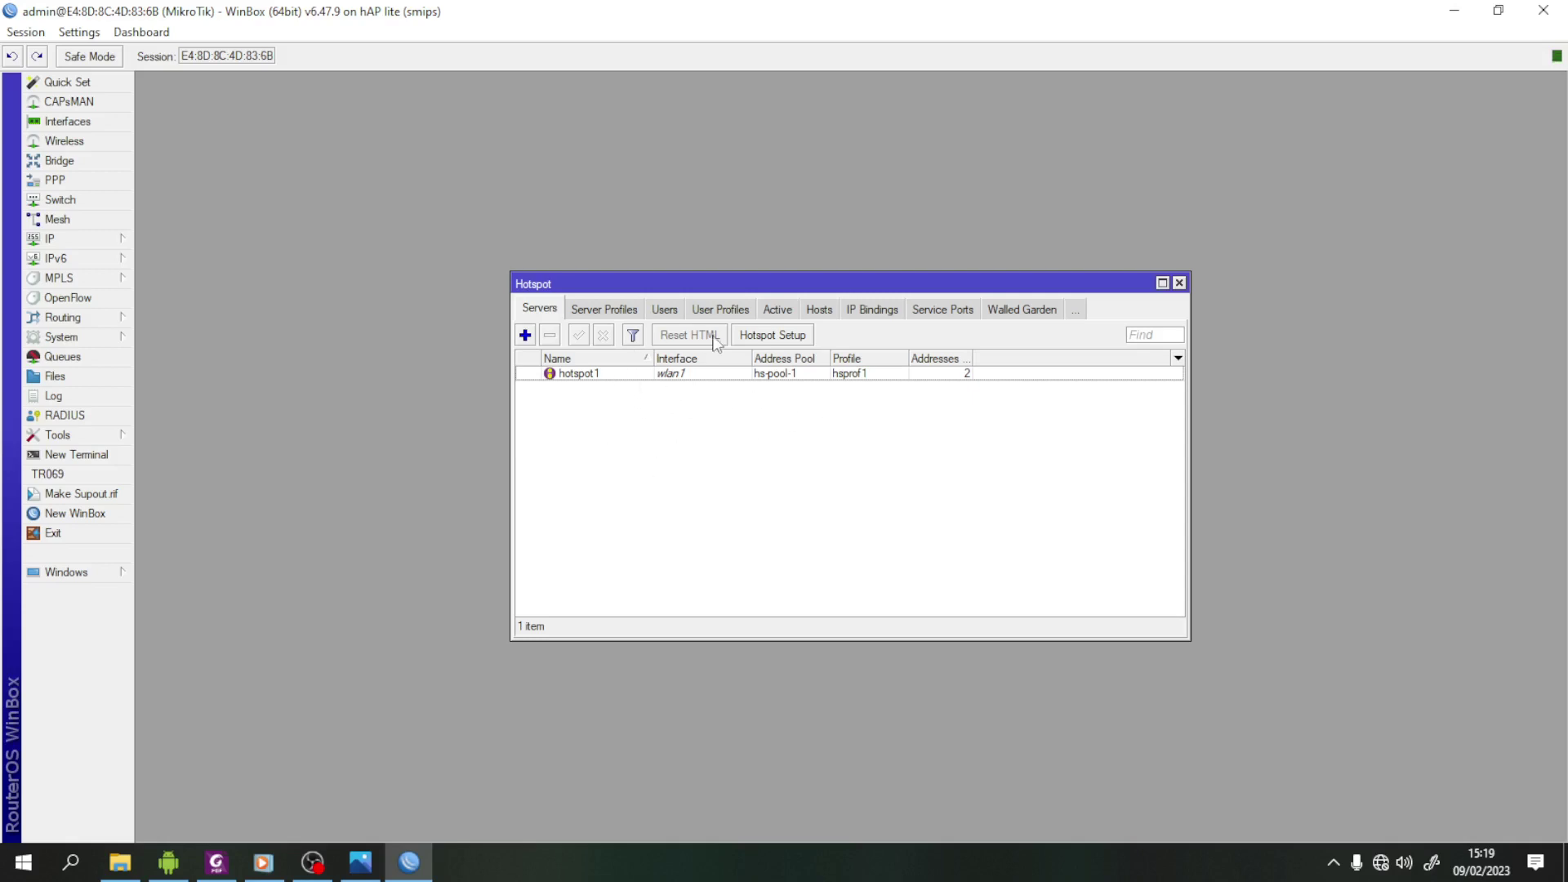
- Start a new hotspot user profile named kepsek on address pool hs-pool-1
left_click(727, 308)
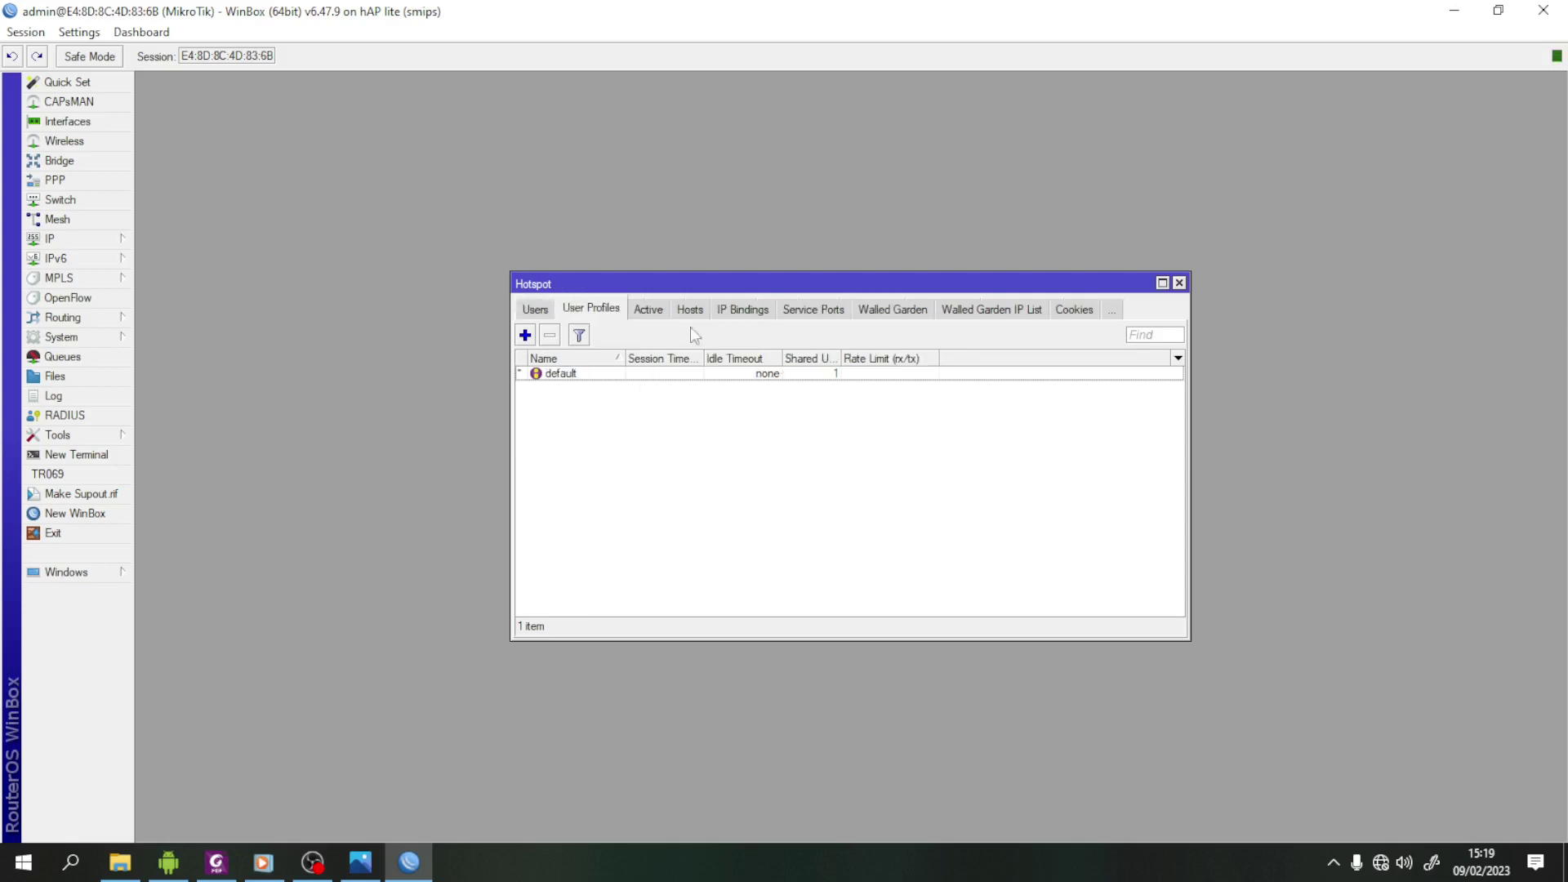
left_click(526, 335)
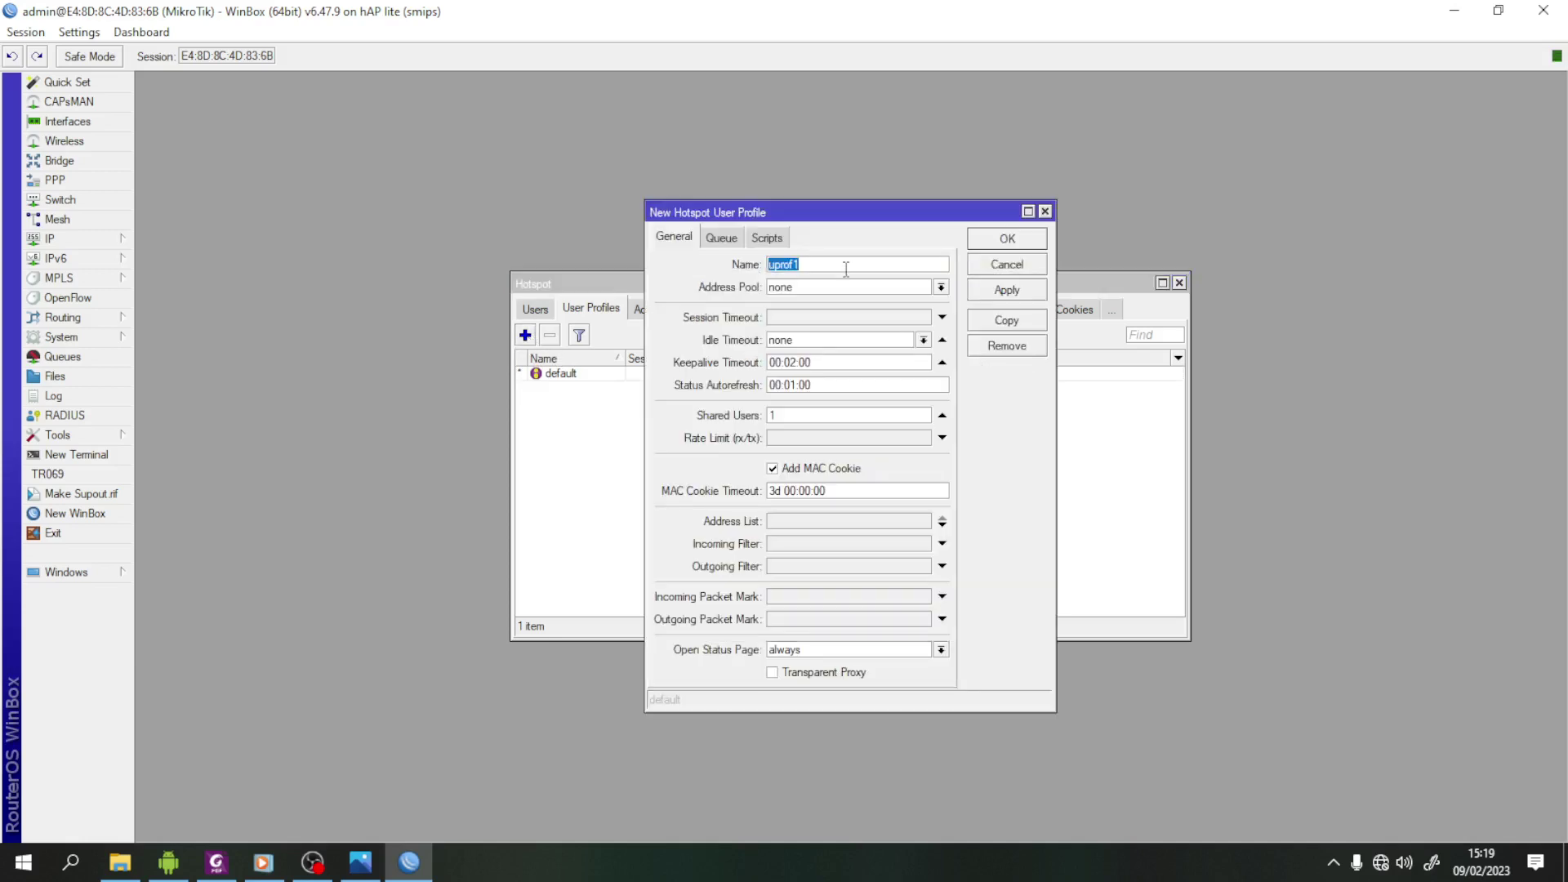
type("kepsek")
left_click(941, 287)
left_click(854, 330)
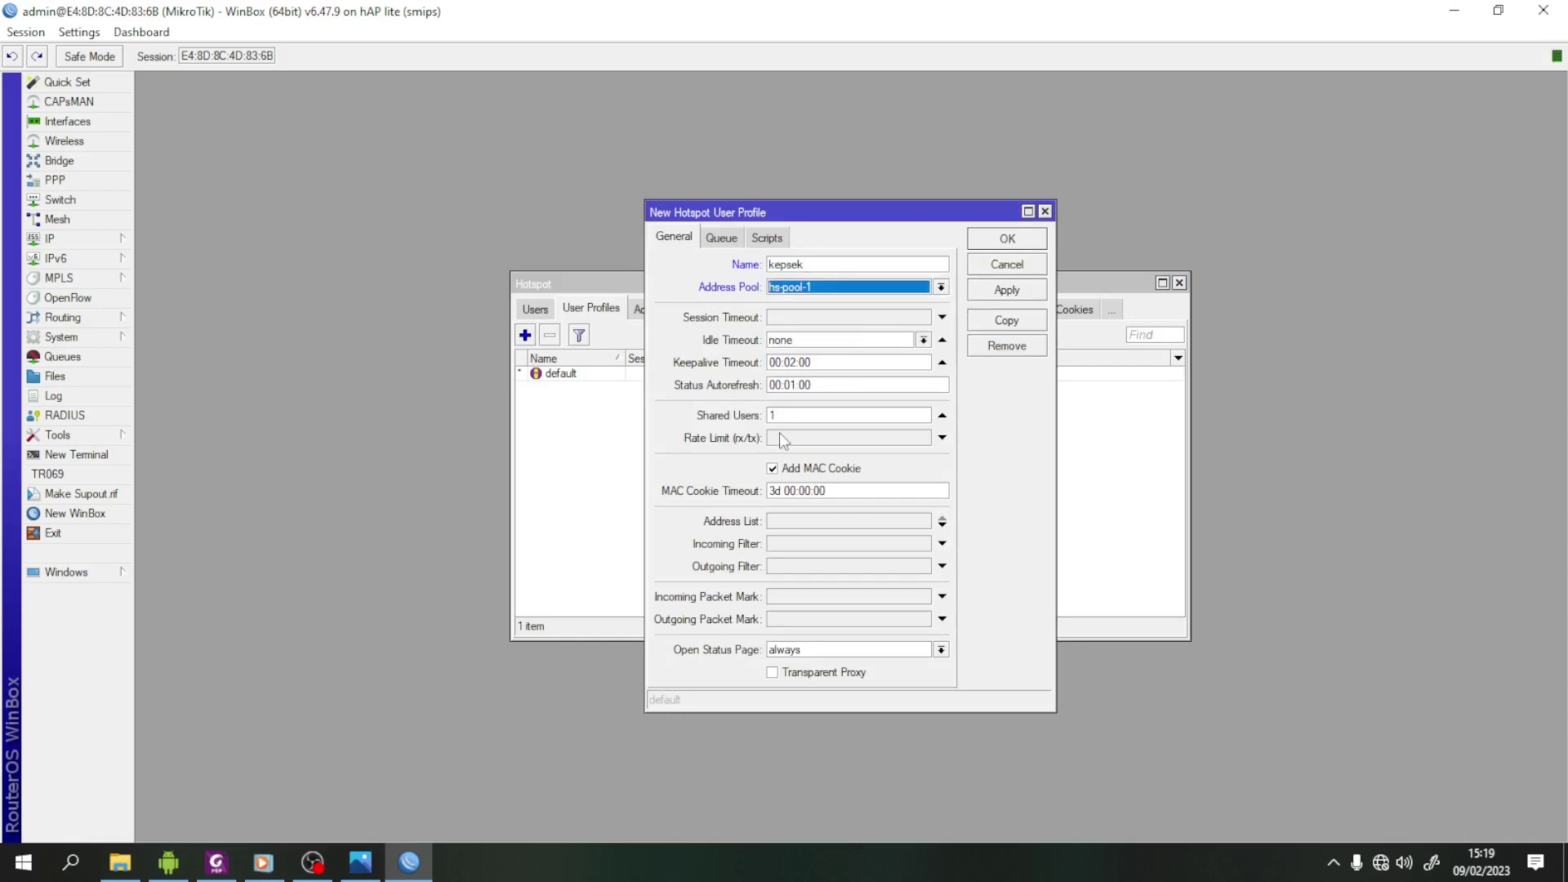
- Give the kepsek profile a 512k/512k rate limit with Shared Users cleared, and save it
left_click(820, 436)
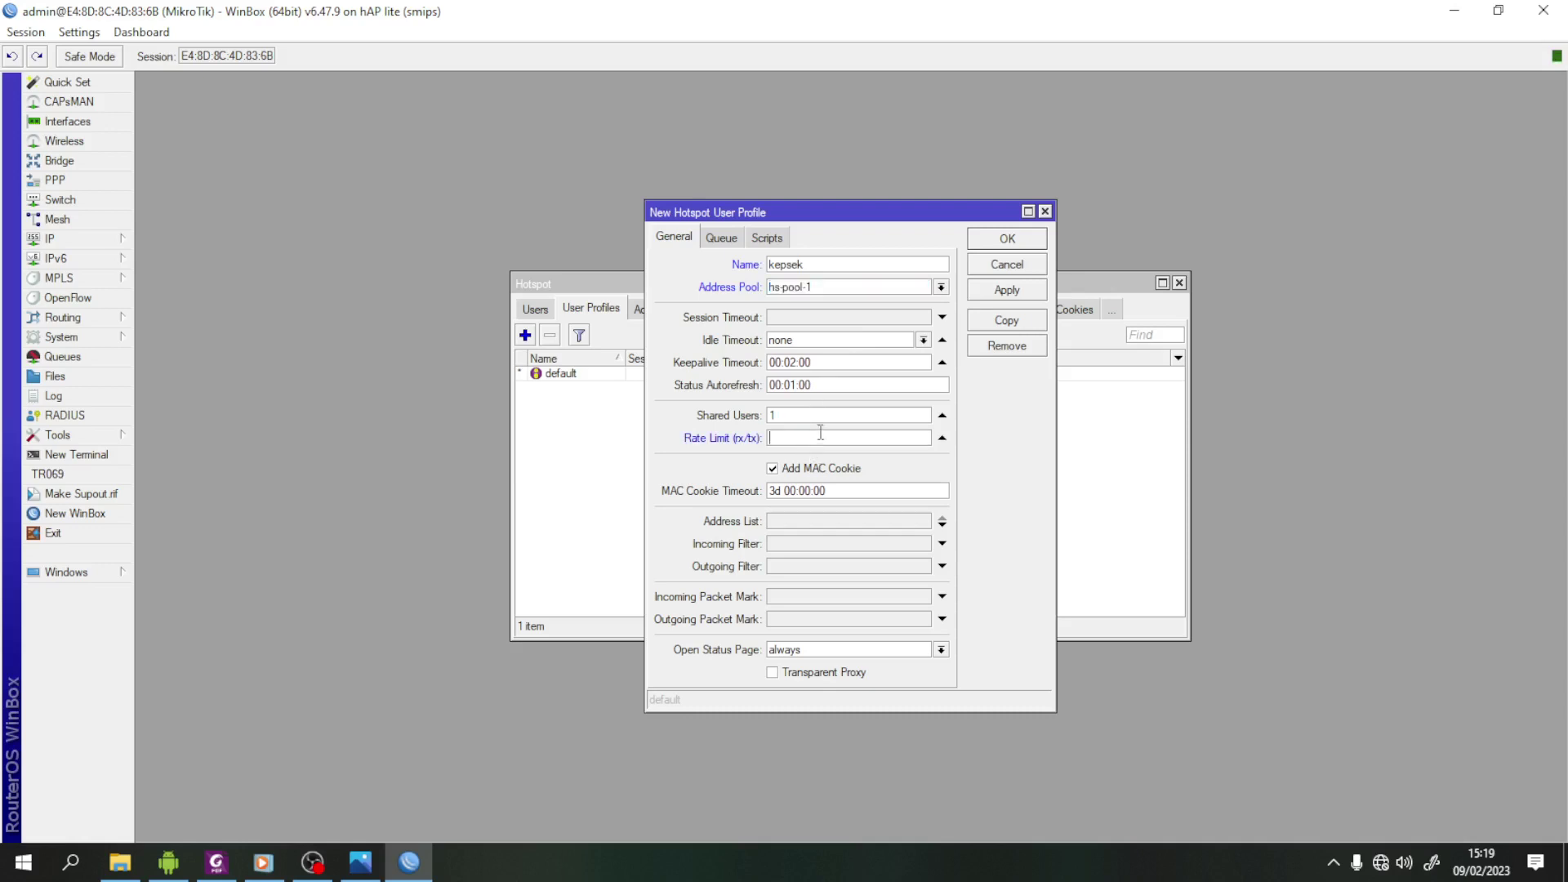
left_click(216, 863)
scroll(703, 480, "down", 2)
scroll(703, 480, "up", 1)
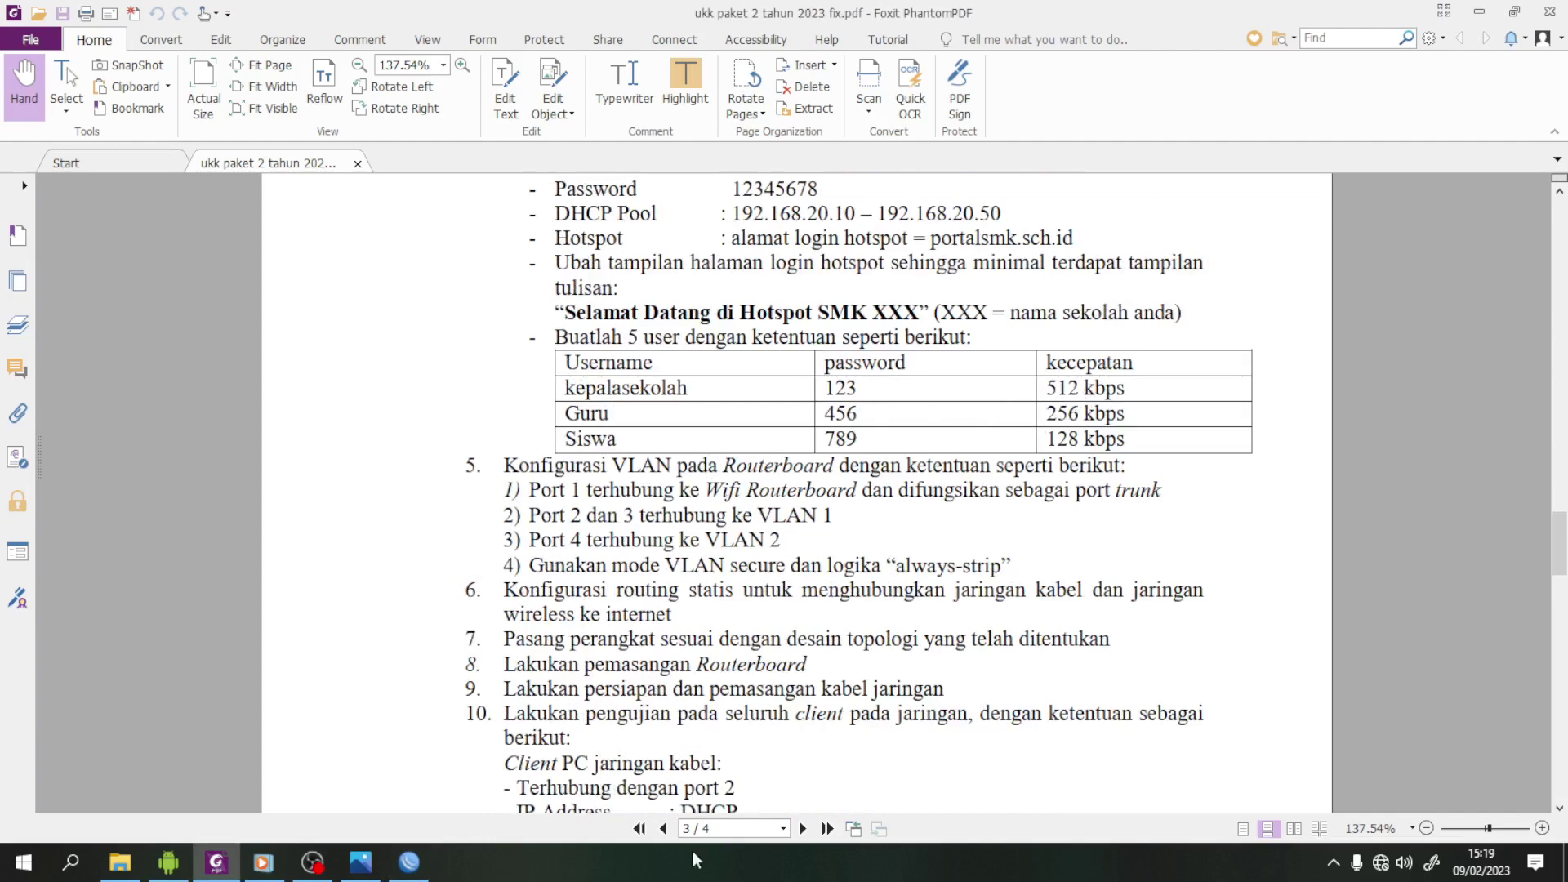
left_click(410, 863)
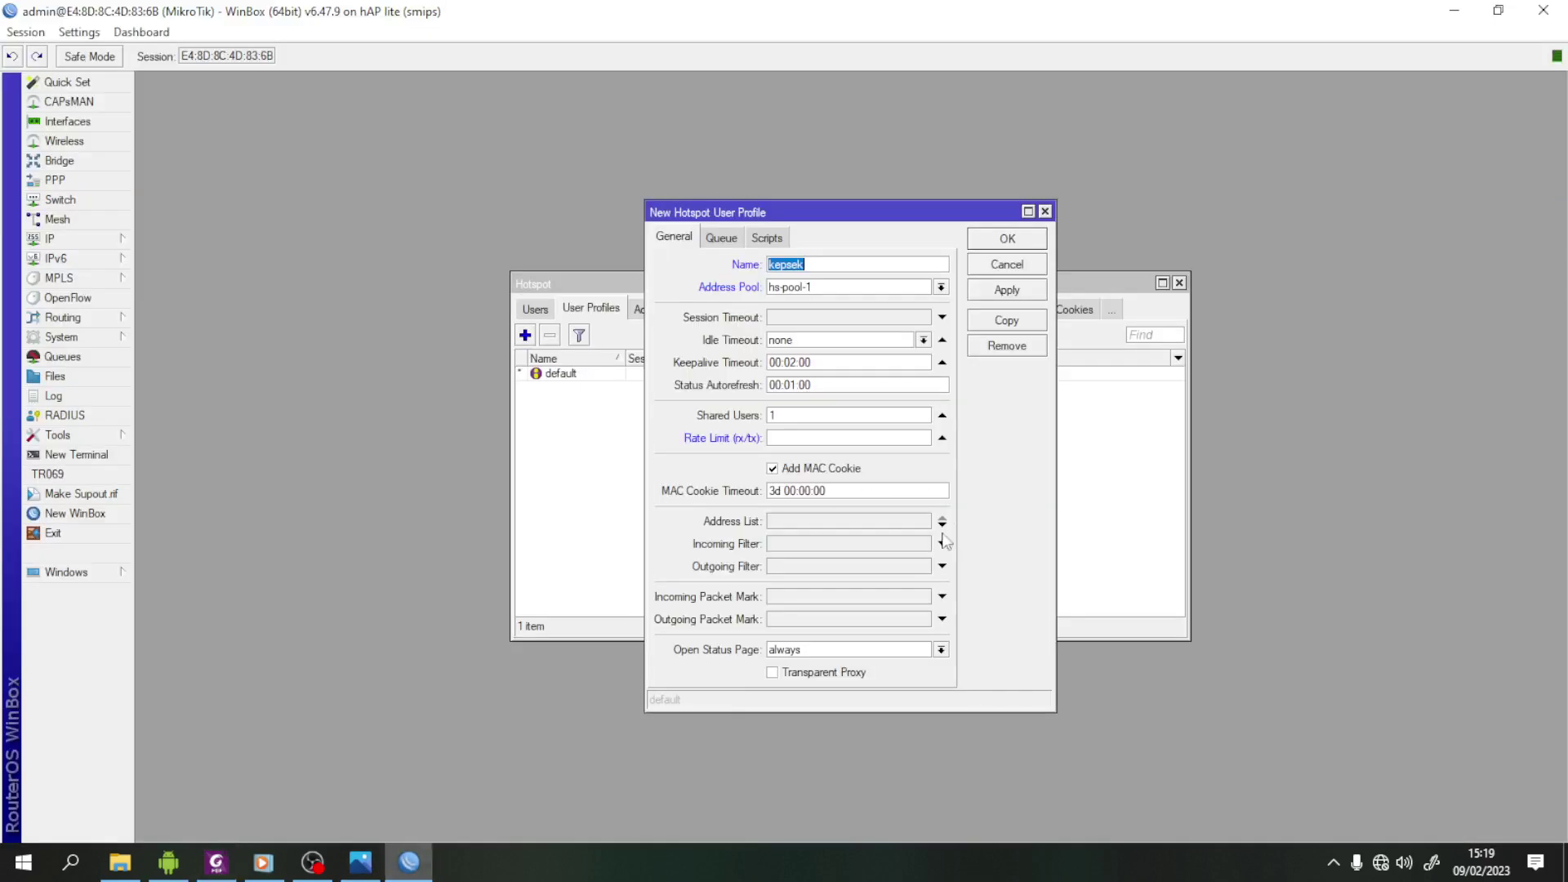
left_click(798, 439)
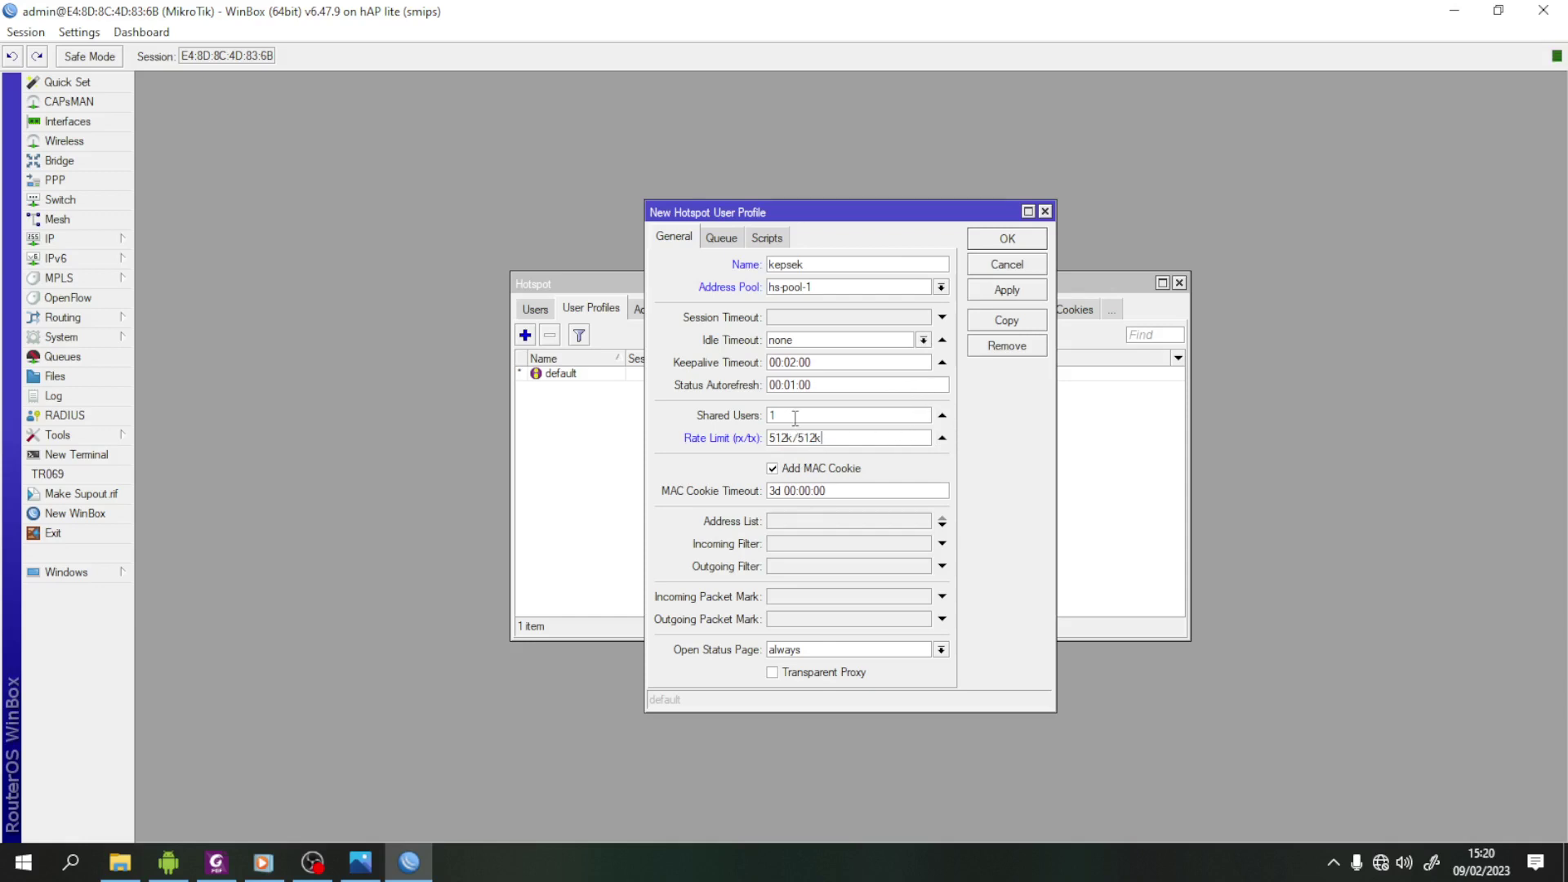
left_click_drag(795, 418, 623, 445)
left_click(1008, 290)
left_click(1010, 239)
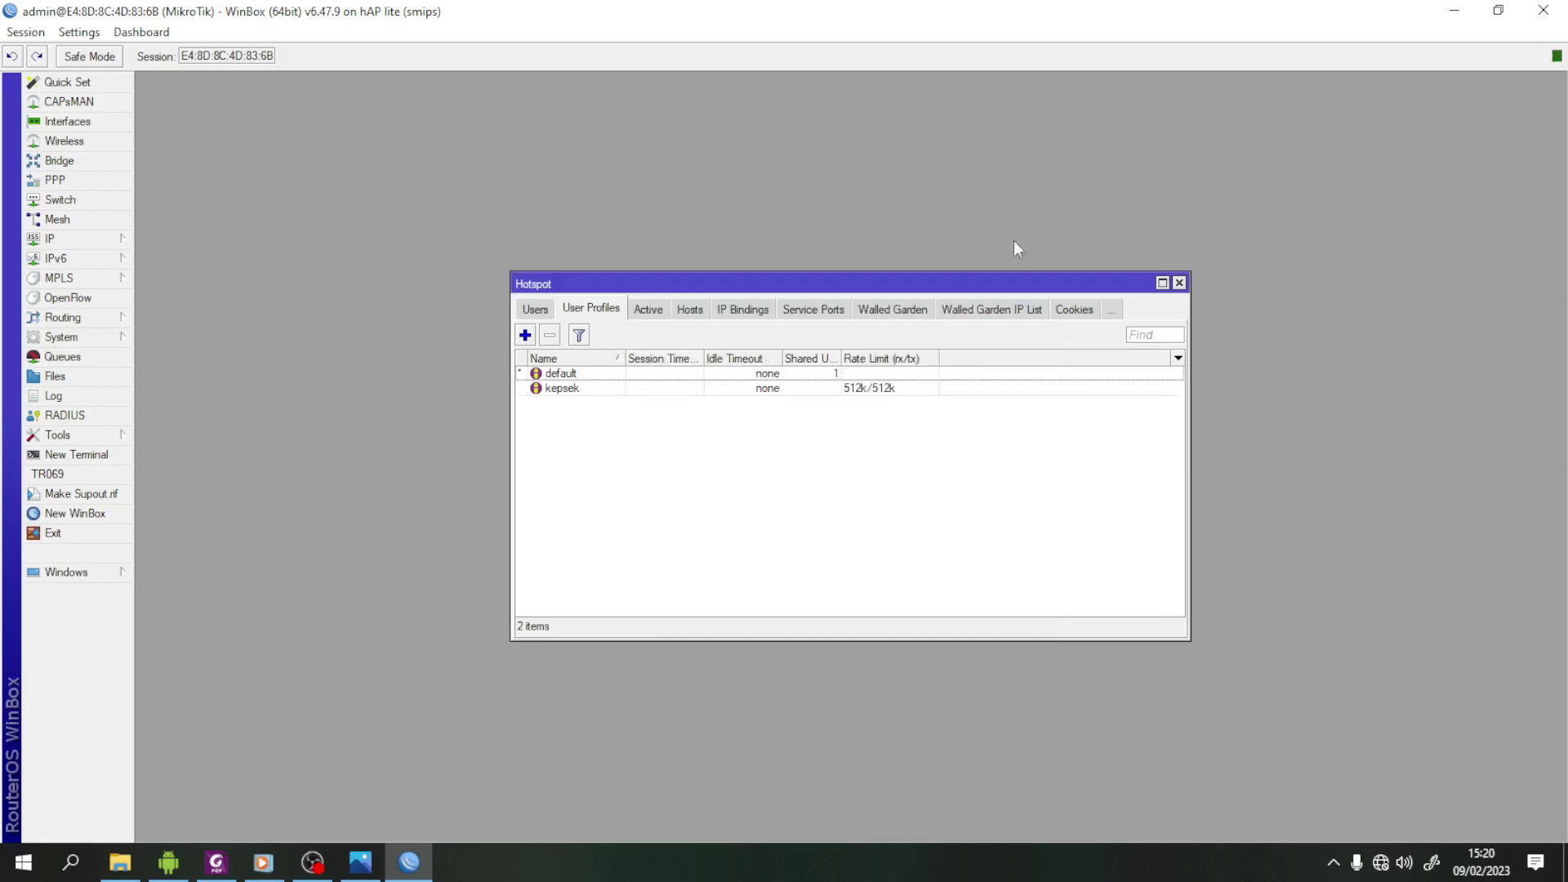
- Create user profile guru on hs-pool-1 with a 256k/256k rate limit and no Shared Users limit
left_click(525, 335)
type("guru")
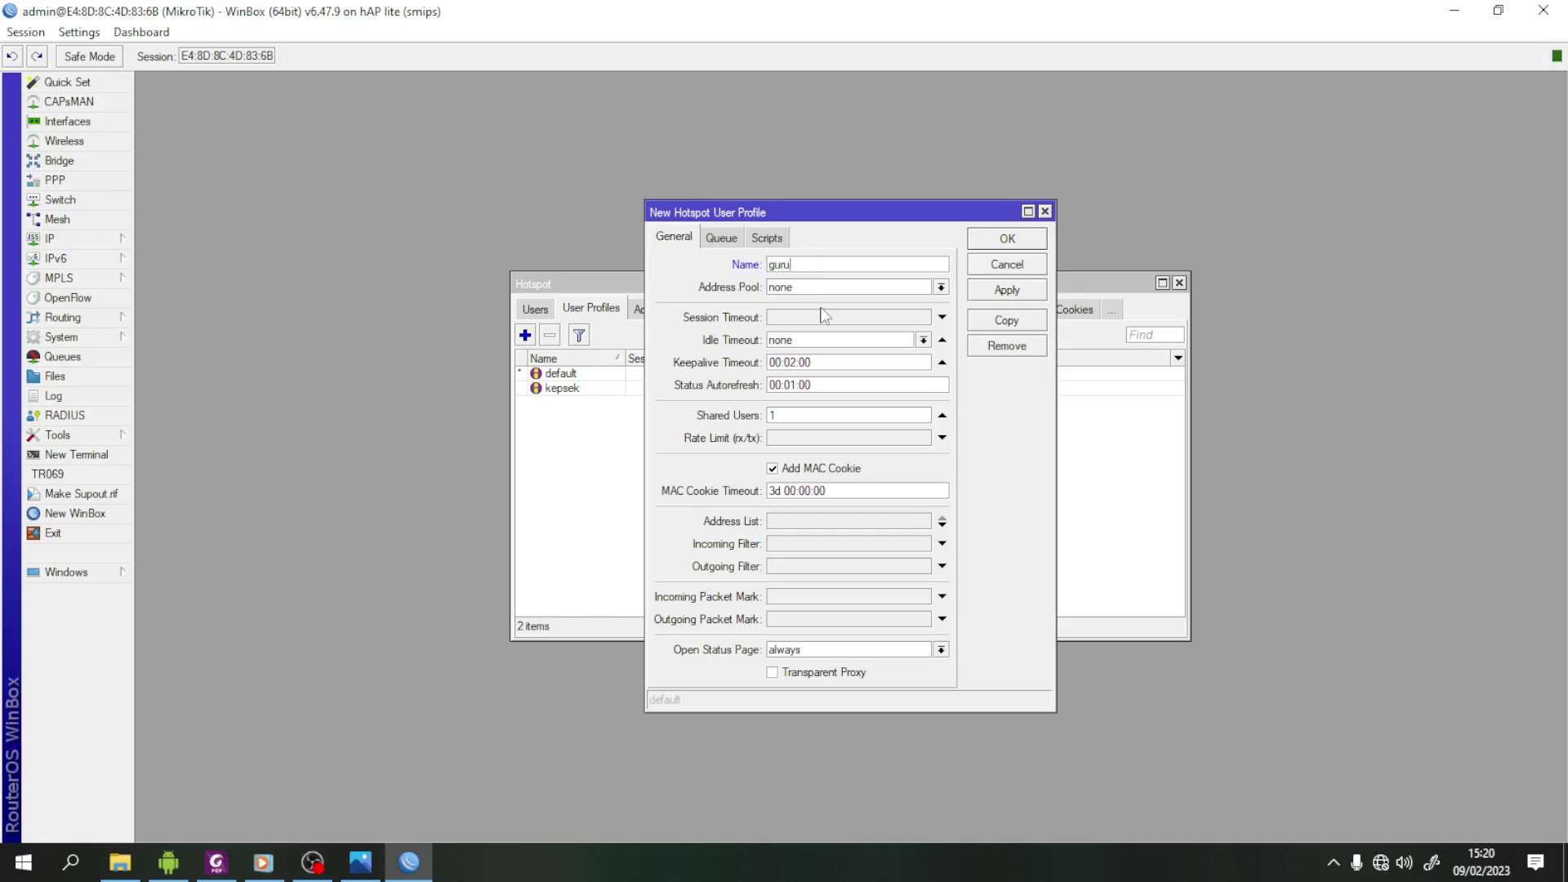
left_click(941, 287)
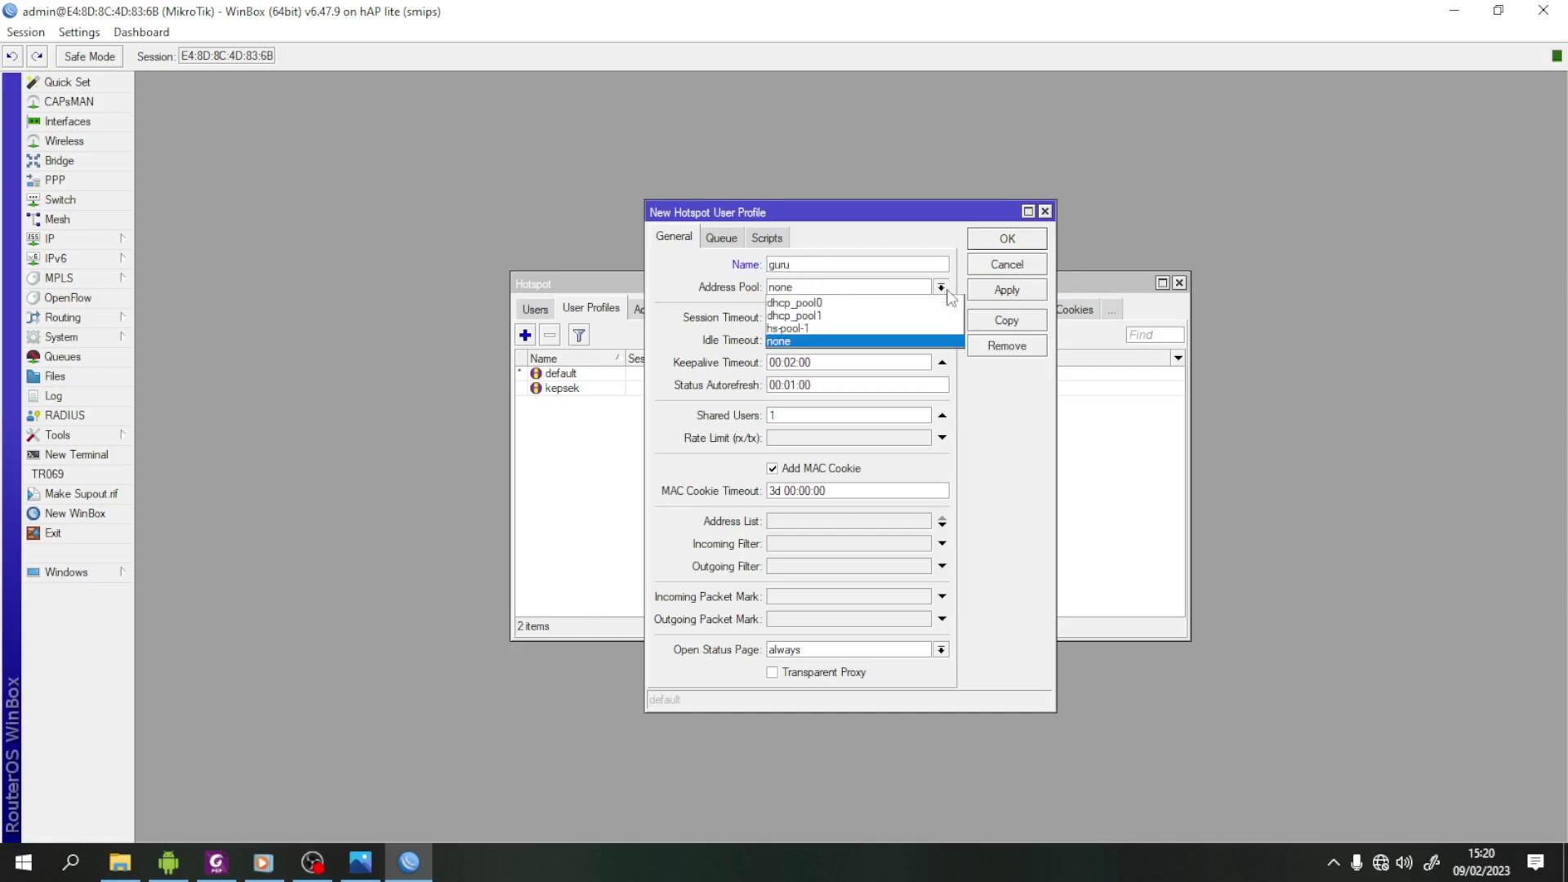
left_click(864, 329)
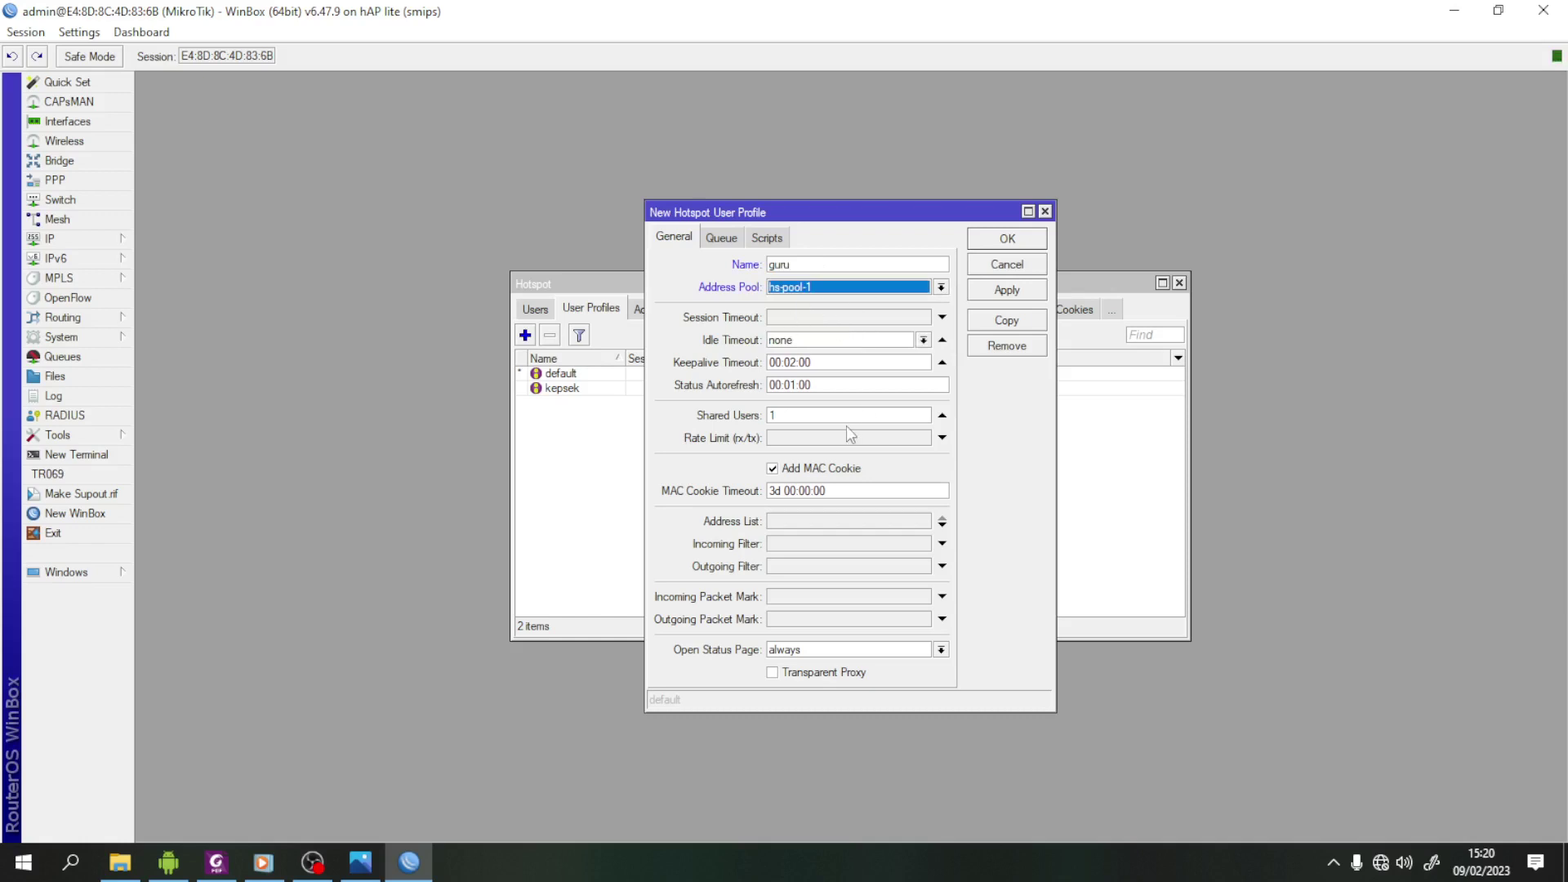
left_click(837, 417)
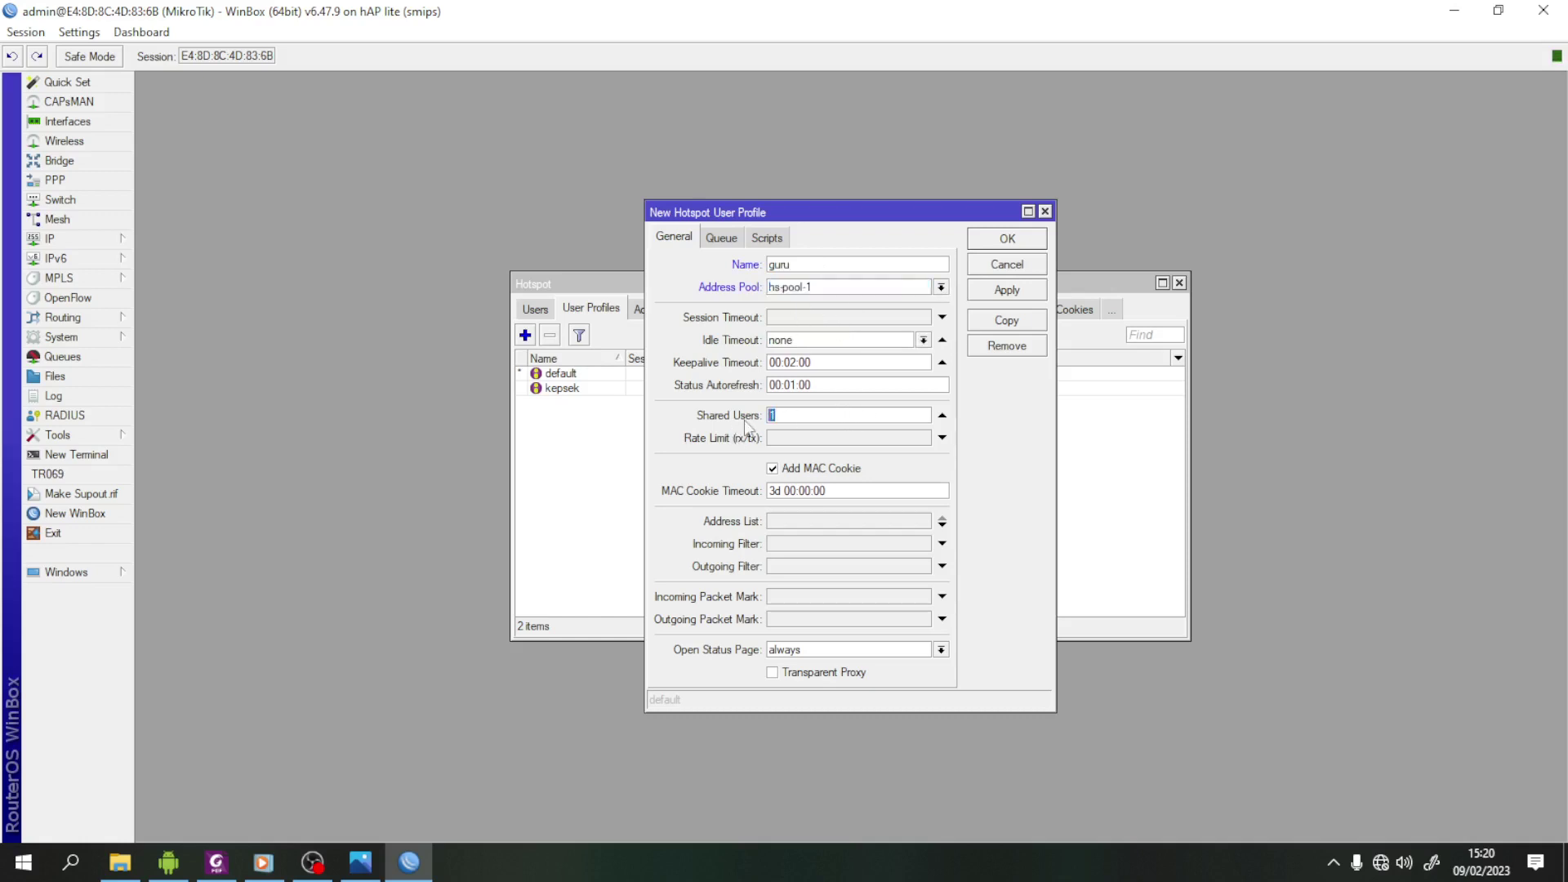
left_click(807, 439)
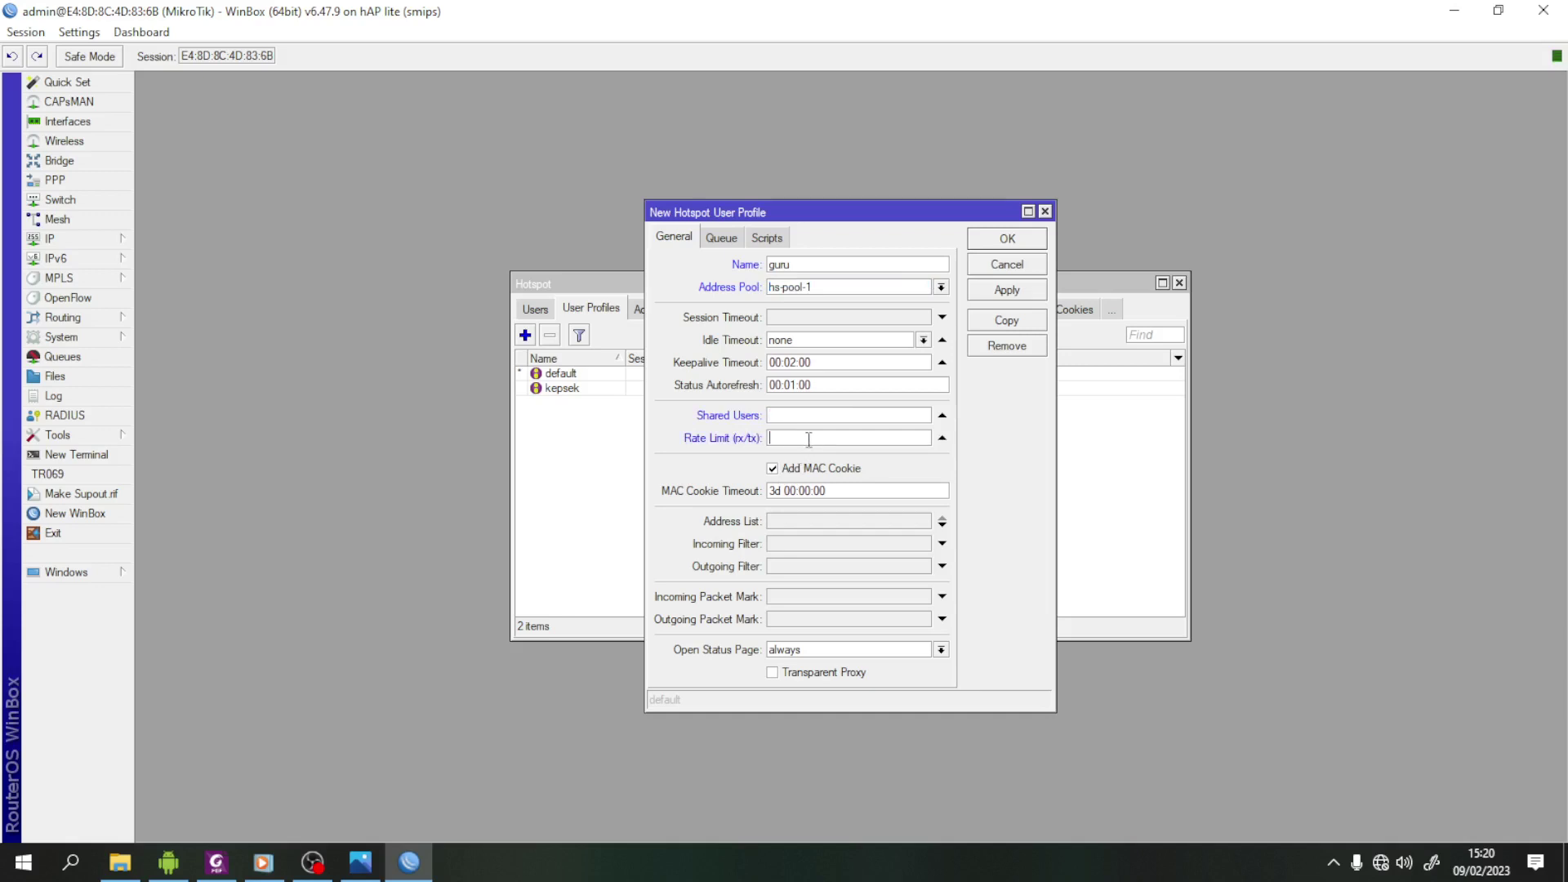
type("256k/256")
key("BackSpace")
type("6k")
left_click(1003, 294)
left_click(1008, 240)
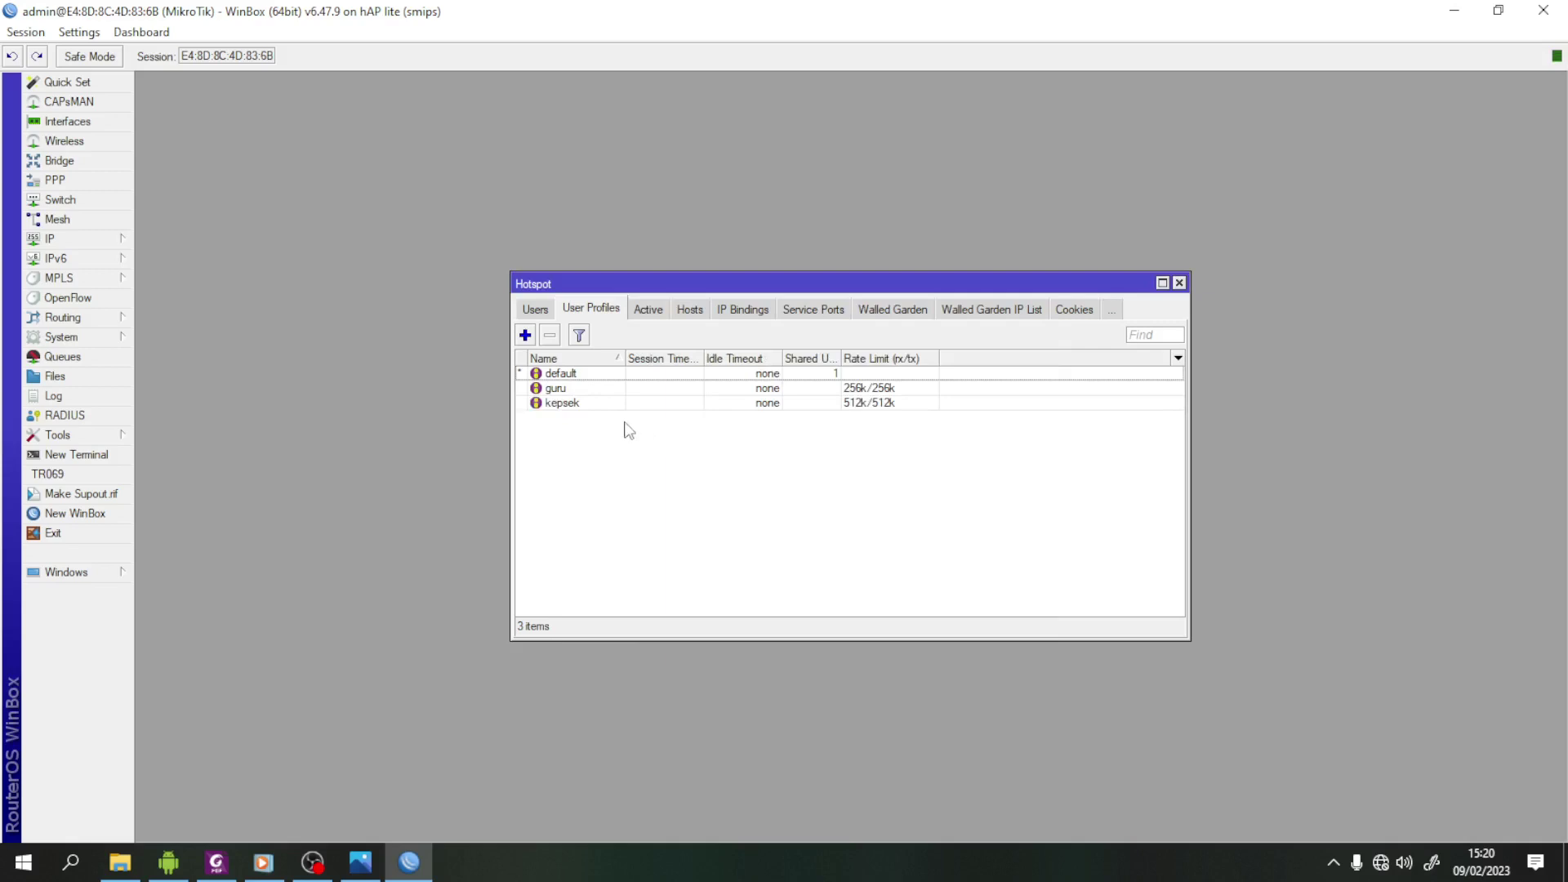
- Create user profile siswa on hs-pool-1 with Shared Users cleared and a 128k/128k rate limit
left_click(525, 335)
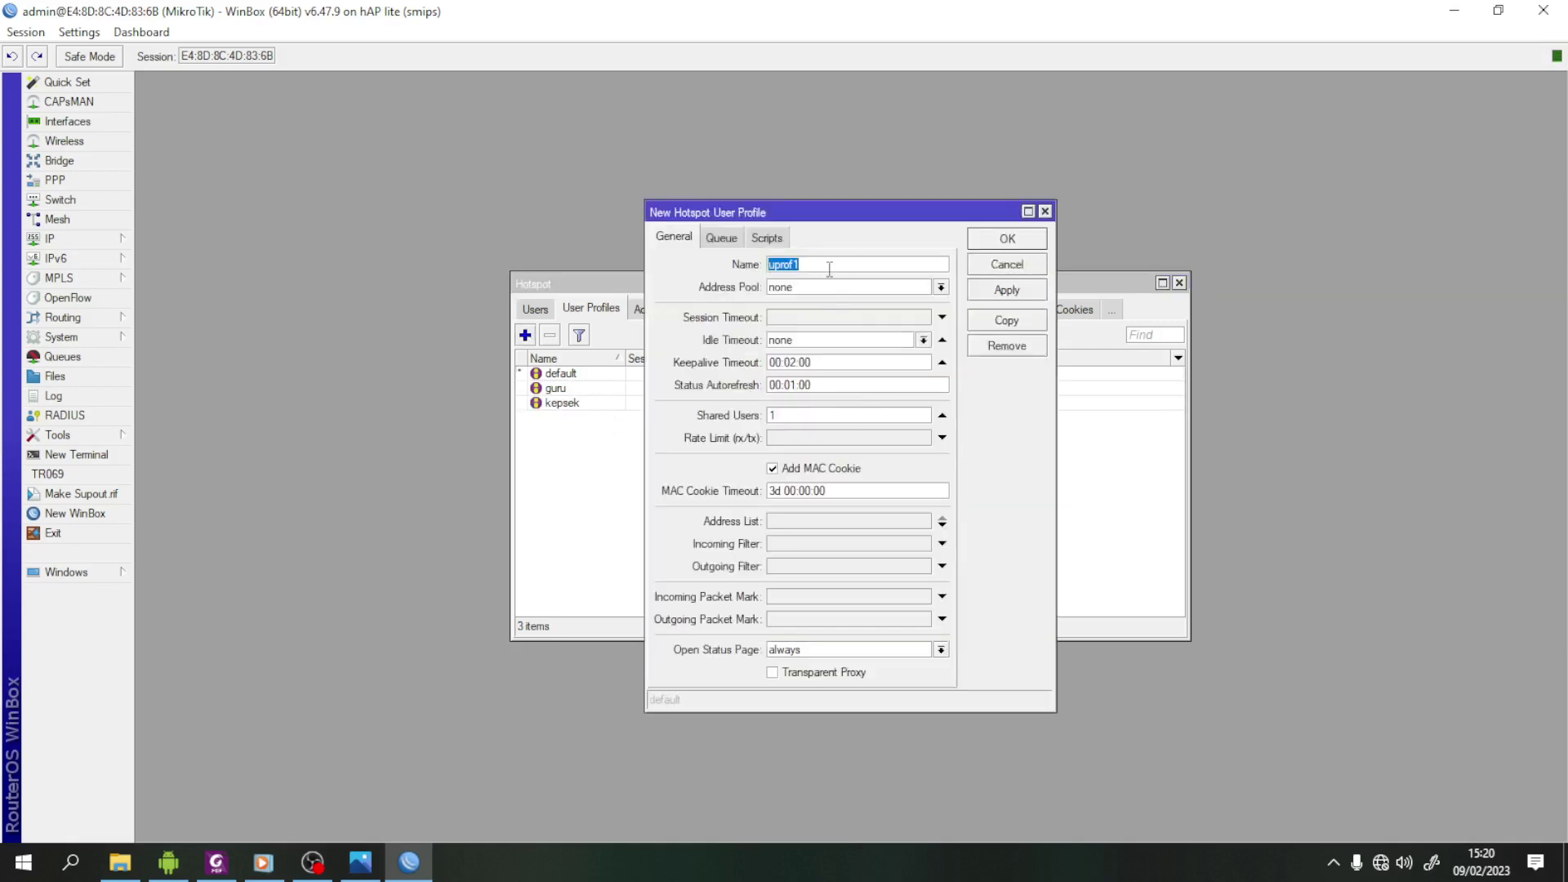
type("siswa")
left_click(941, 287)
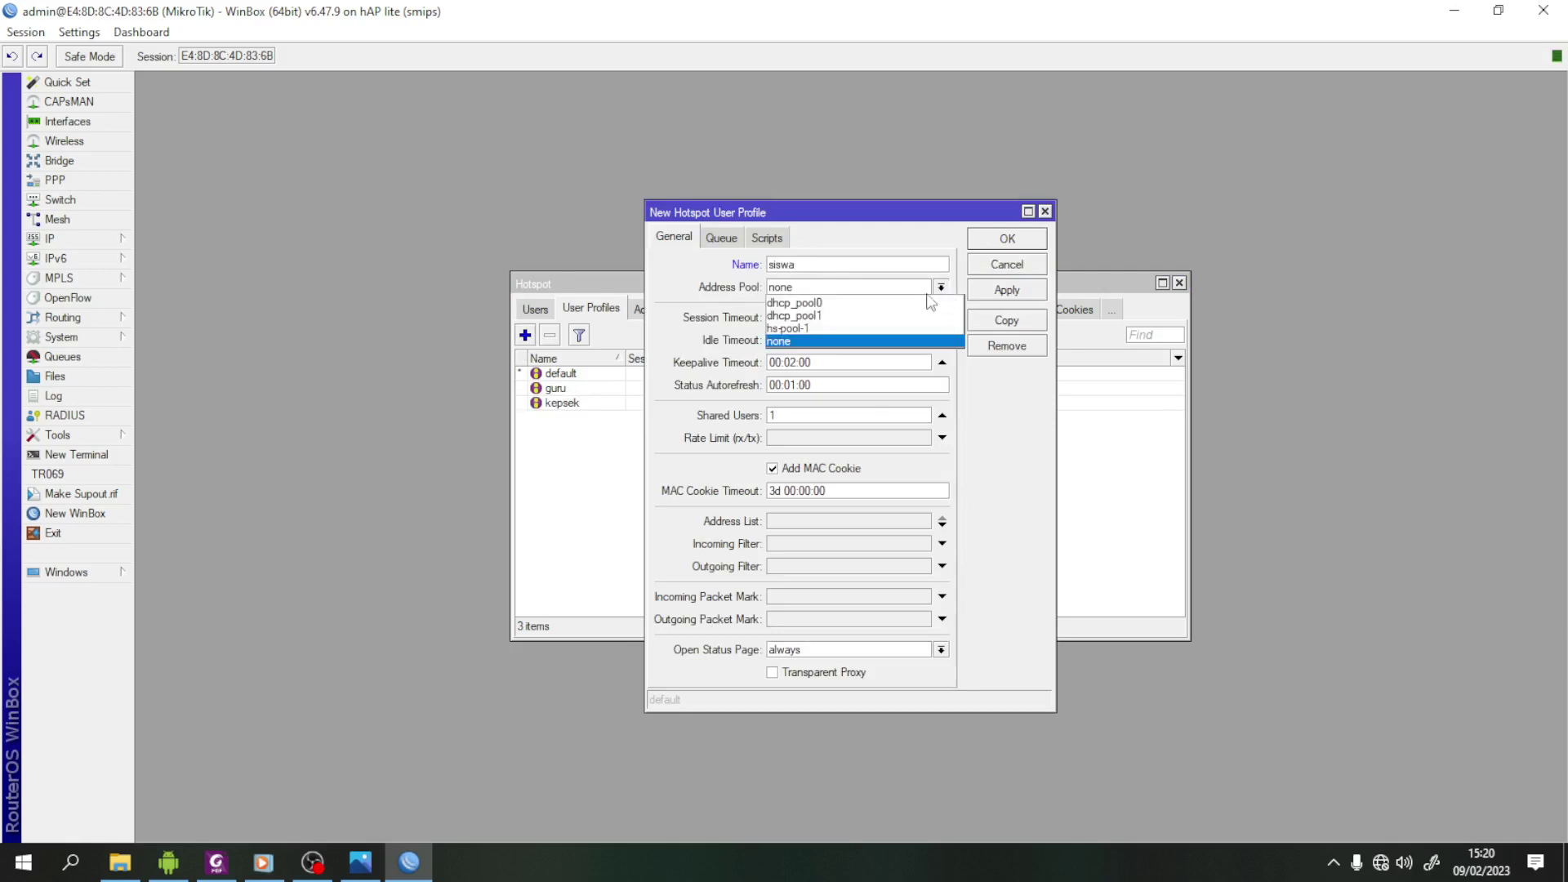
left_click(868, 329)
left_click_drag(837, 413, 751, 428)
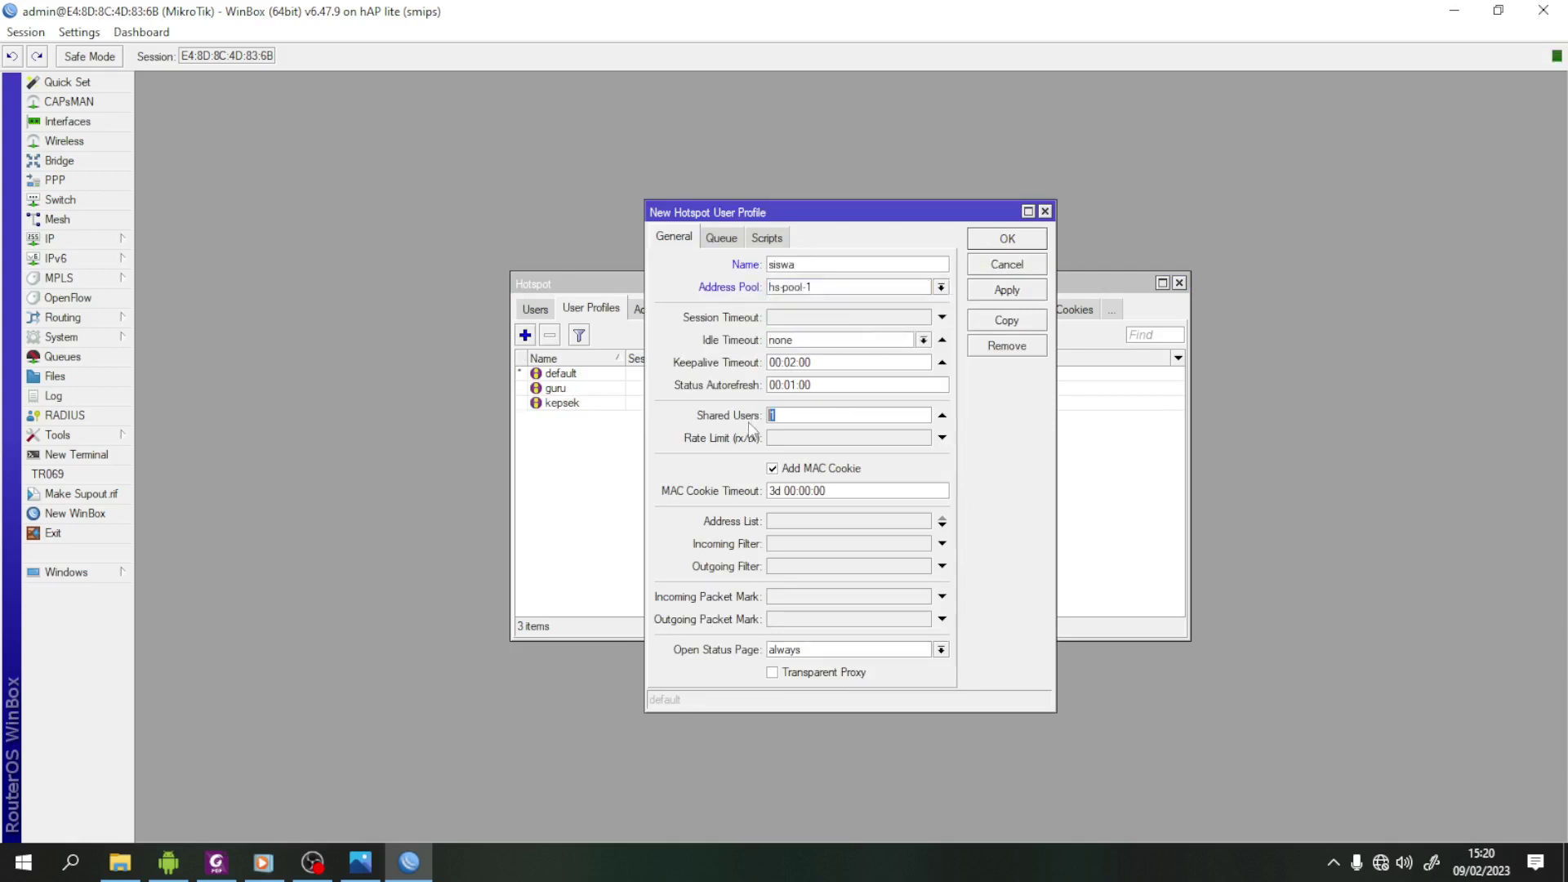
key("BackSpace")
left_click(793, 440)
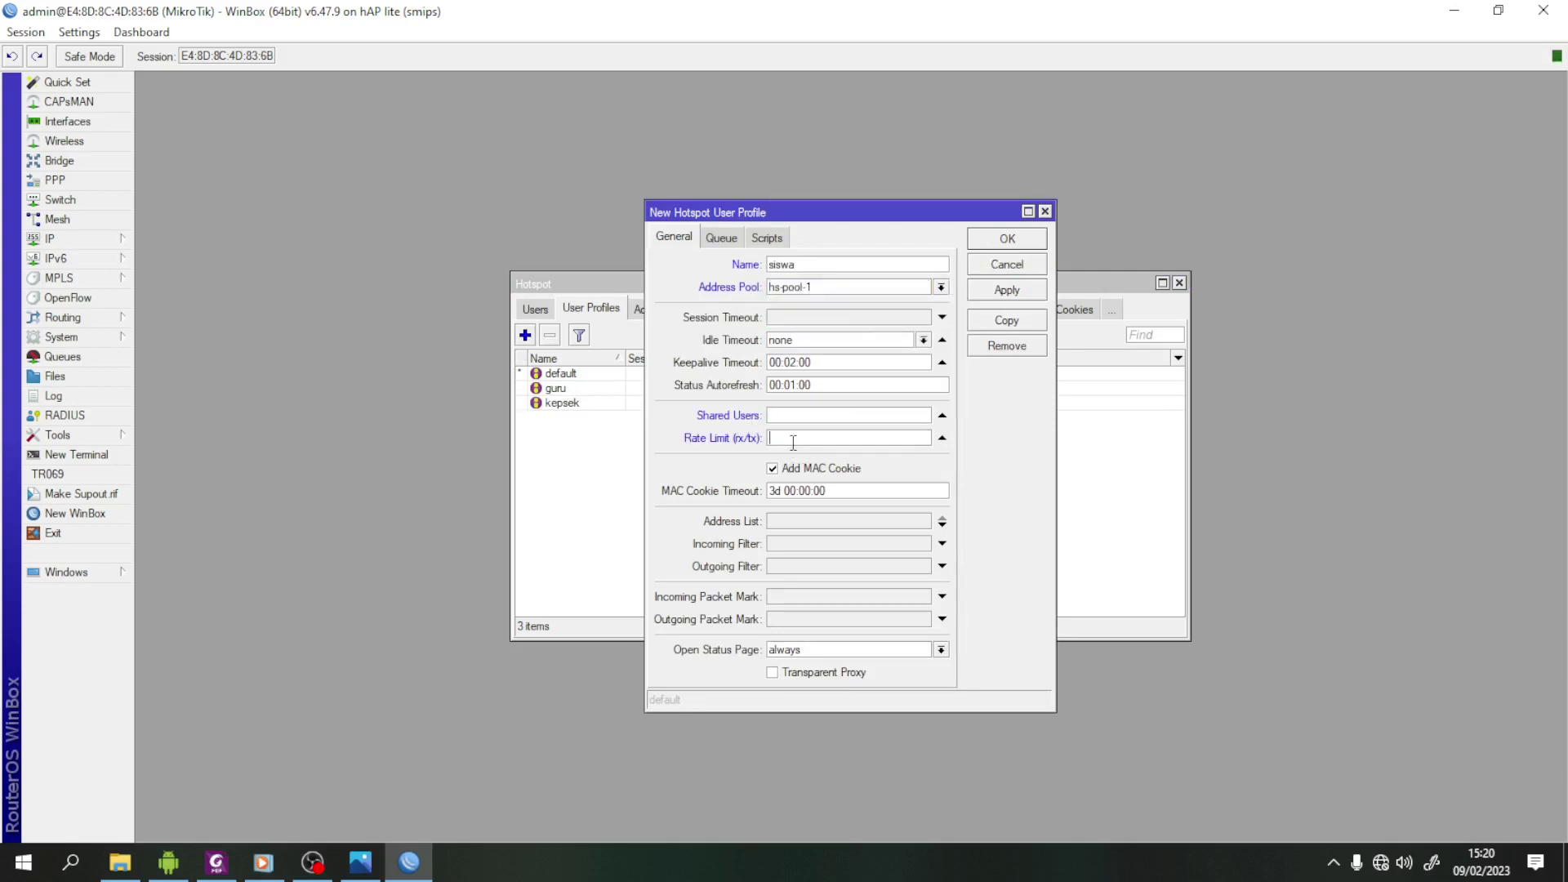
type("128k/128k")
left_click(1010, 291)
left_click(1010, 239)
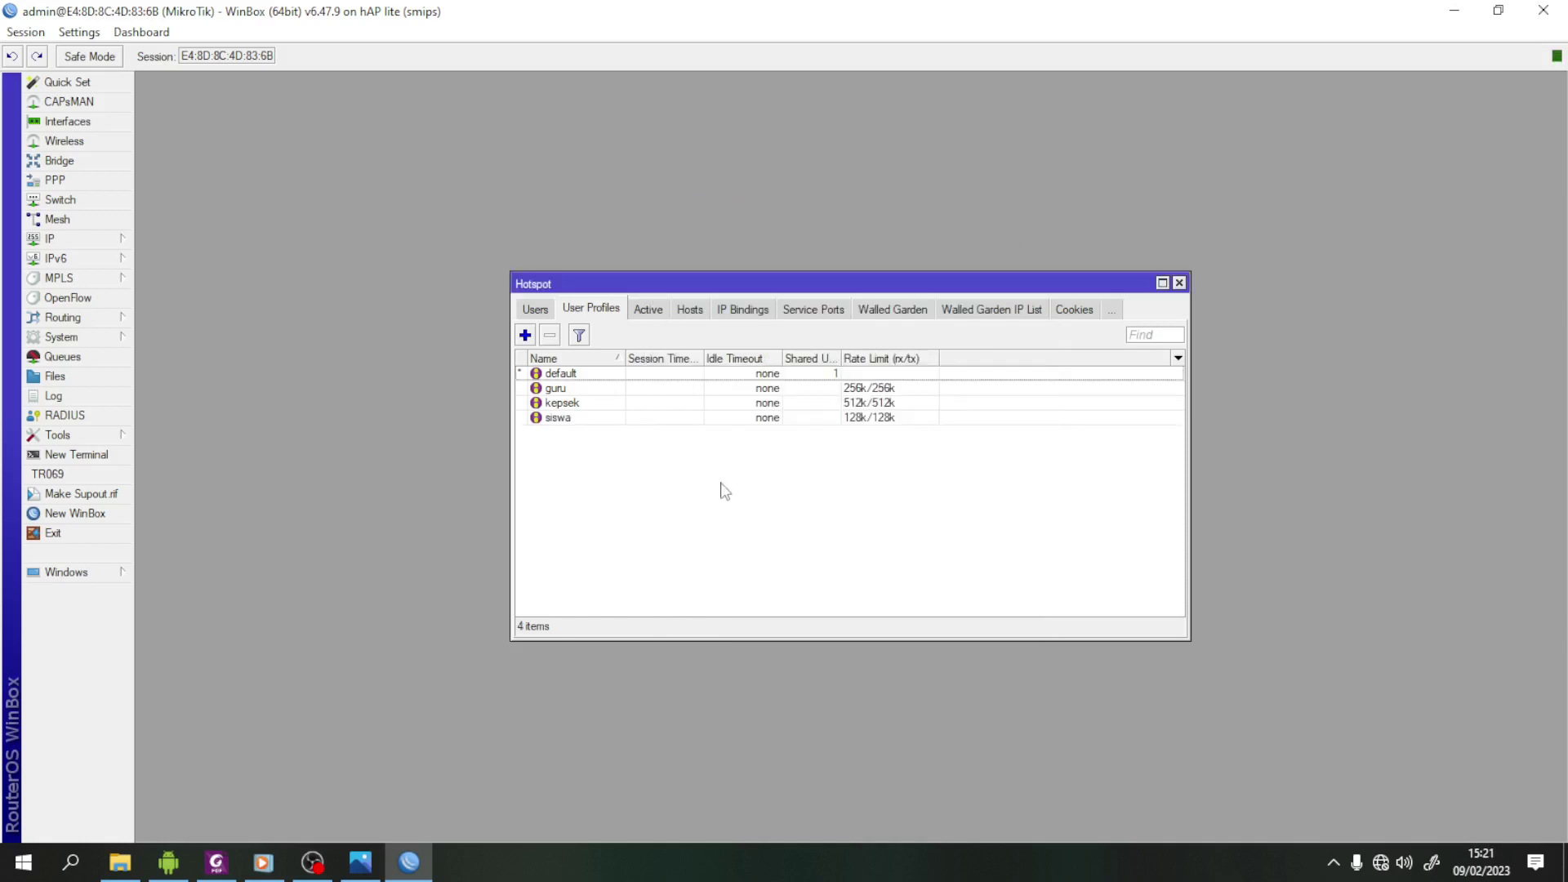
- In the Users list, add user kepsek with its password and the kepsek profile
left_click(536, 310)
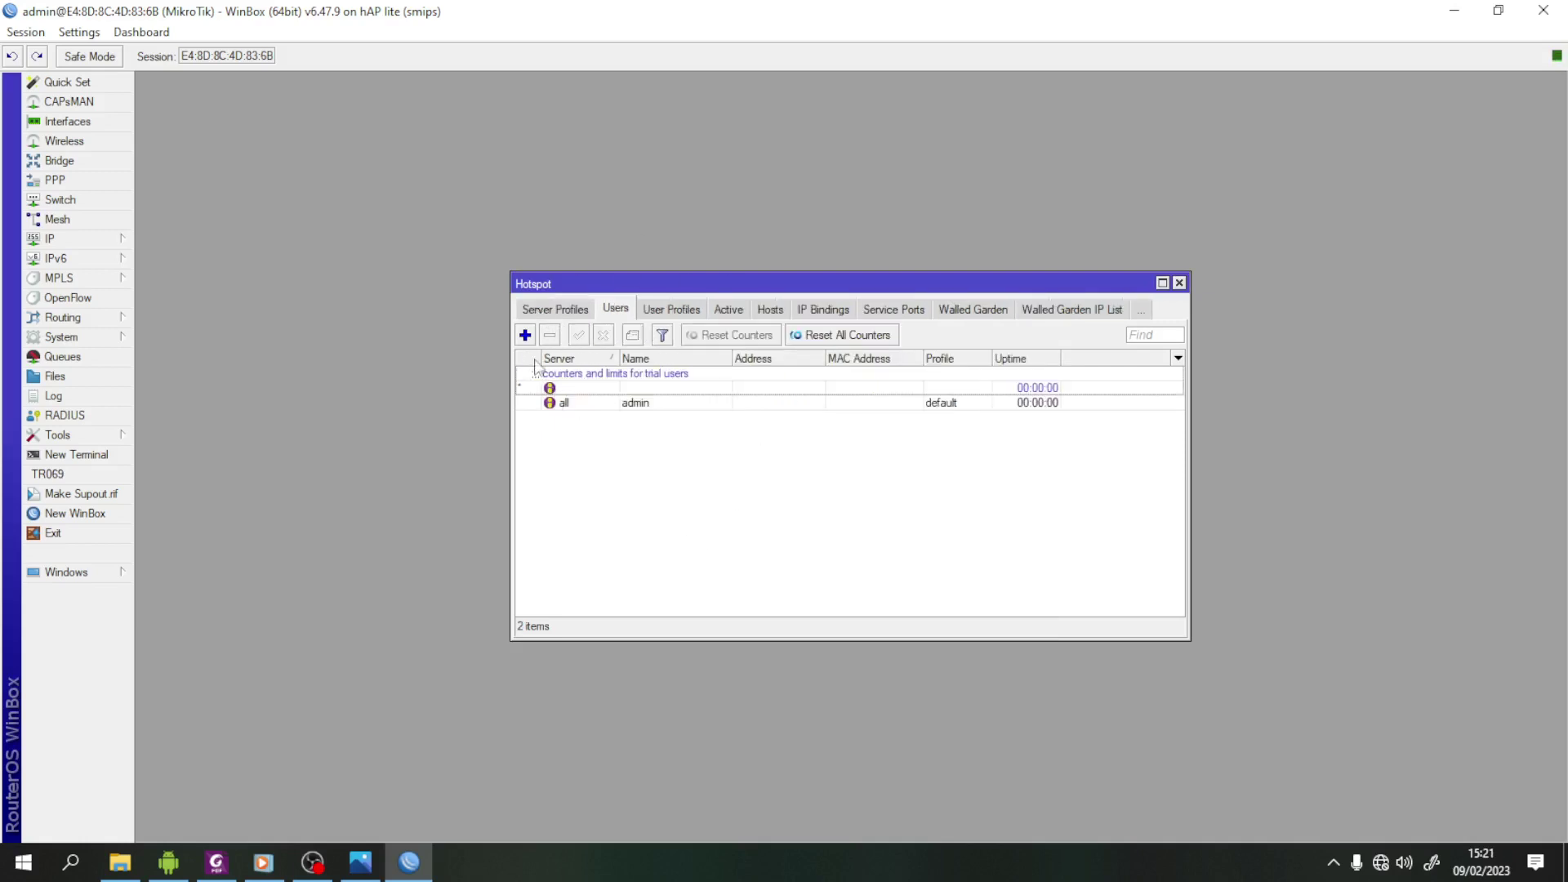
left_click(526, 335)
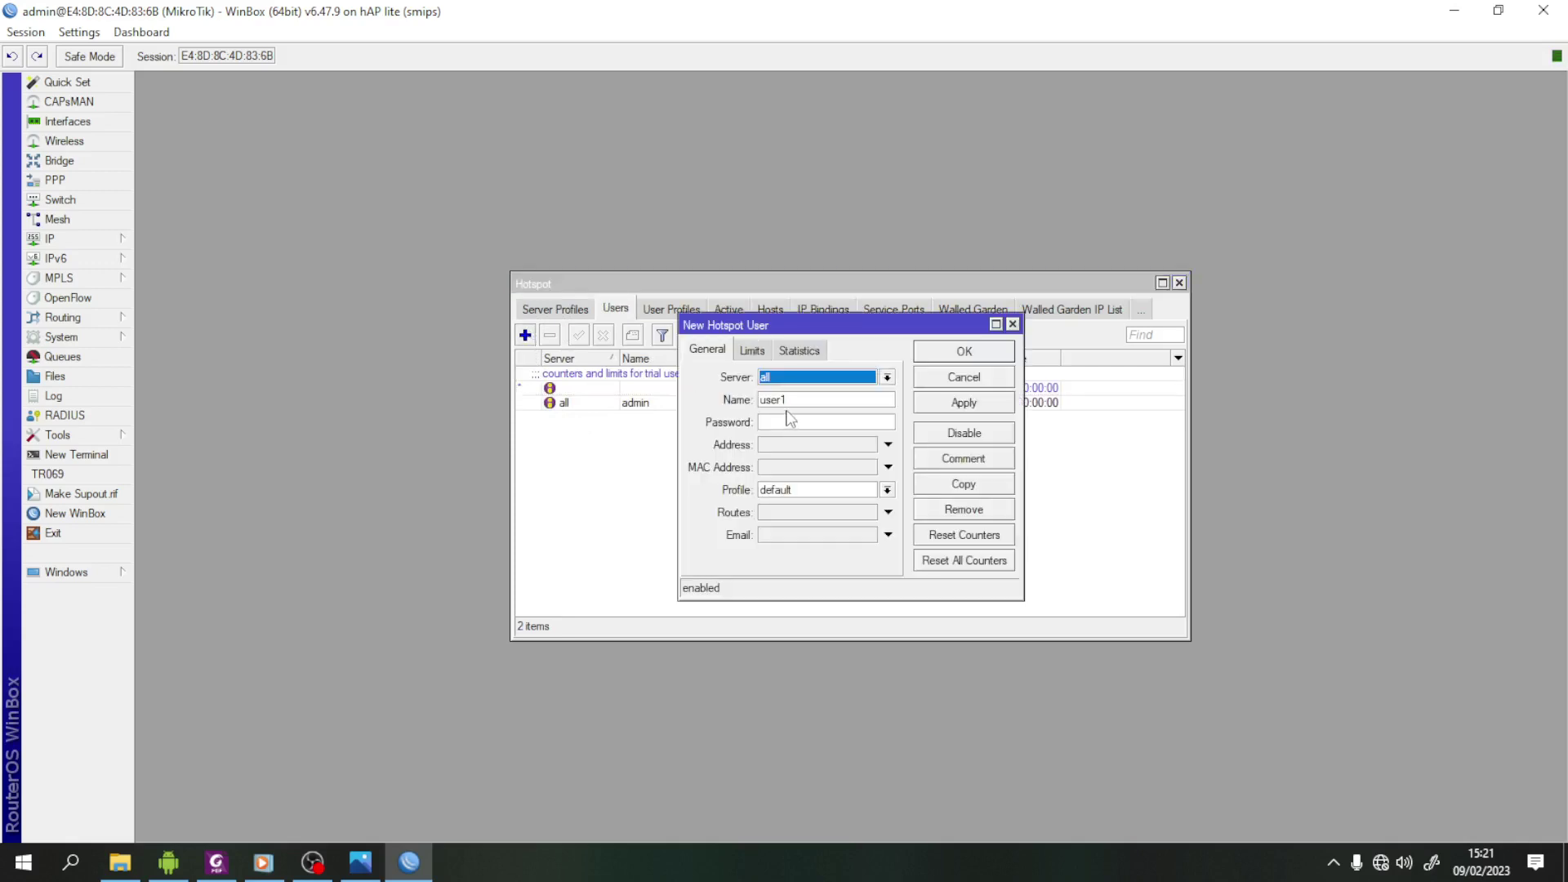
double_click(798, 401)
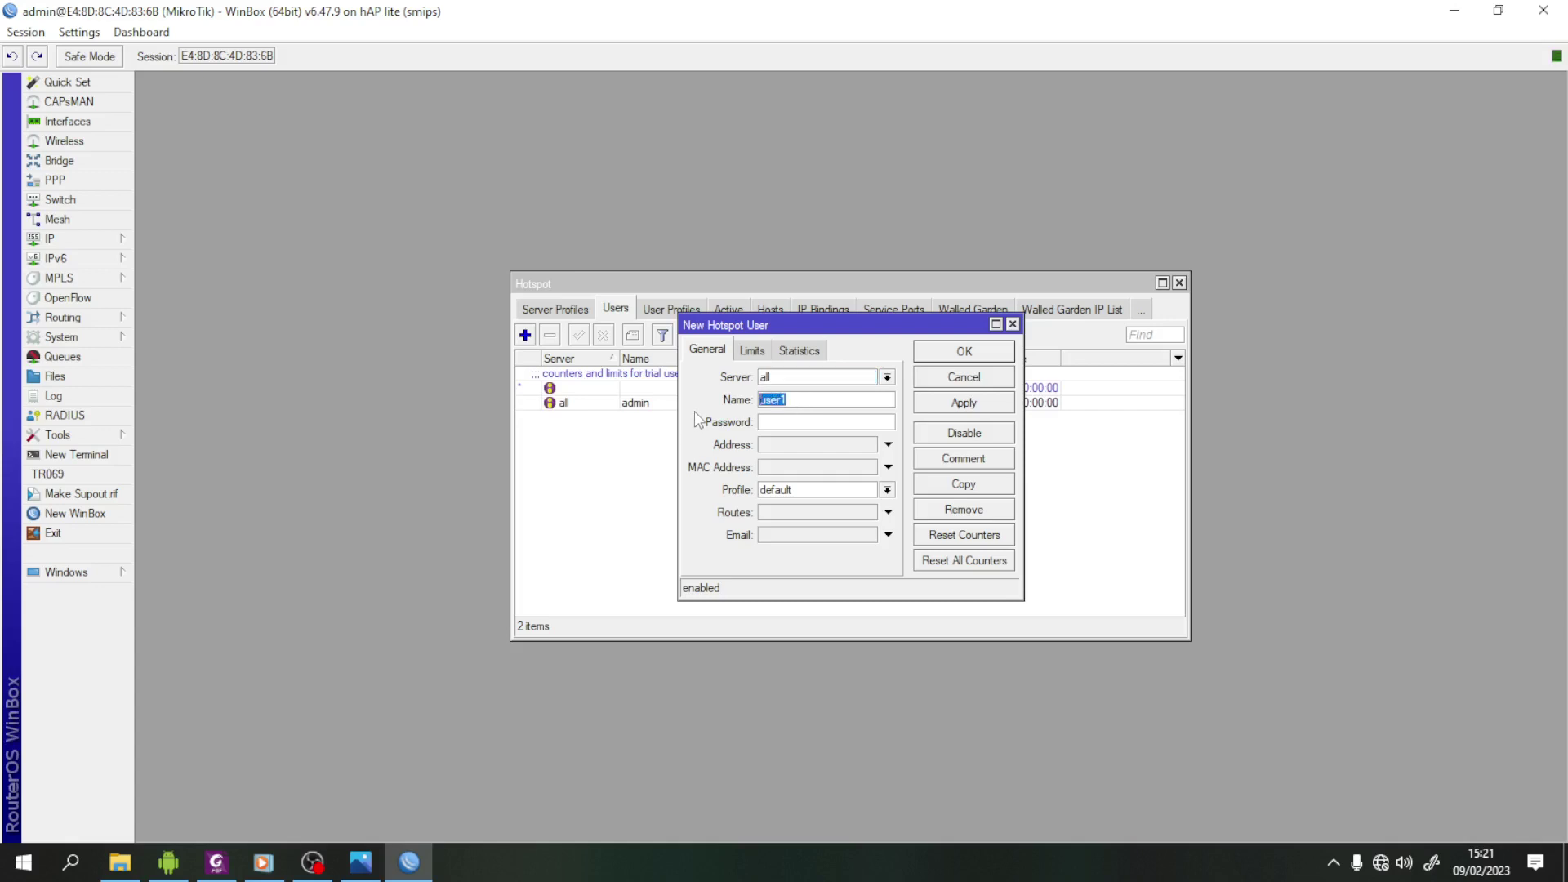
type("kepsek")
left_click(216, 863)
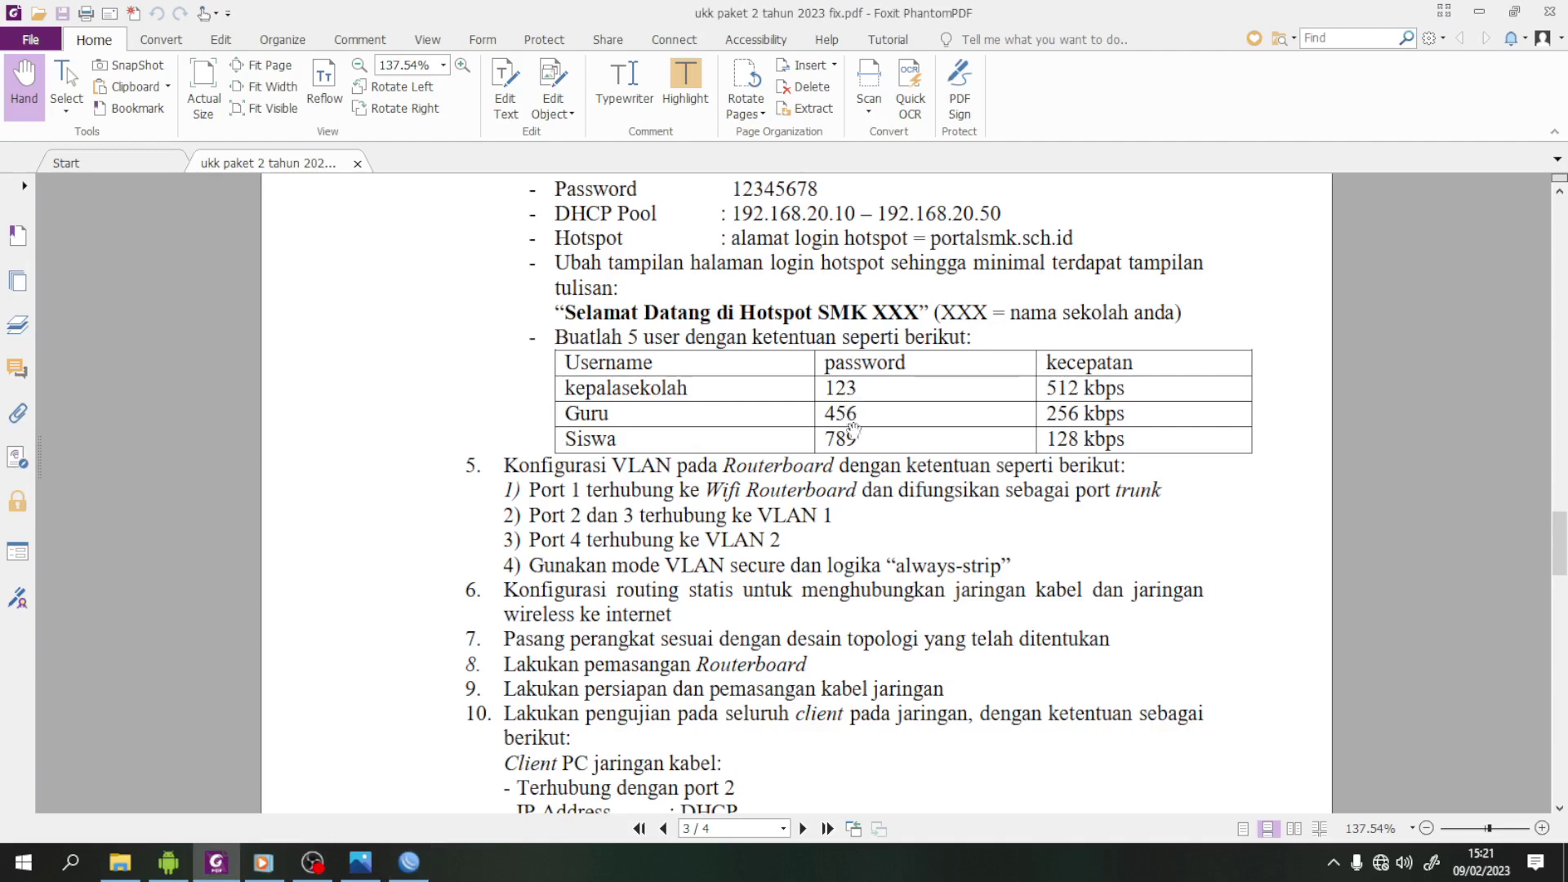
left_click(422, 873)
left_click(822, 421)
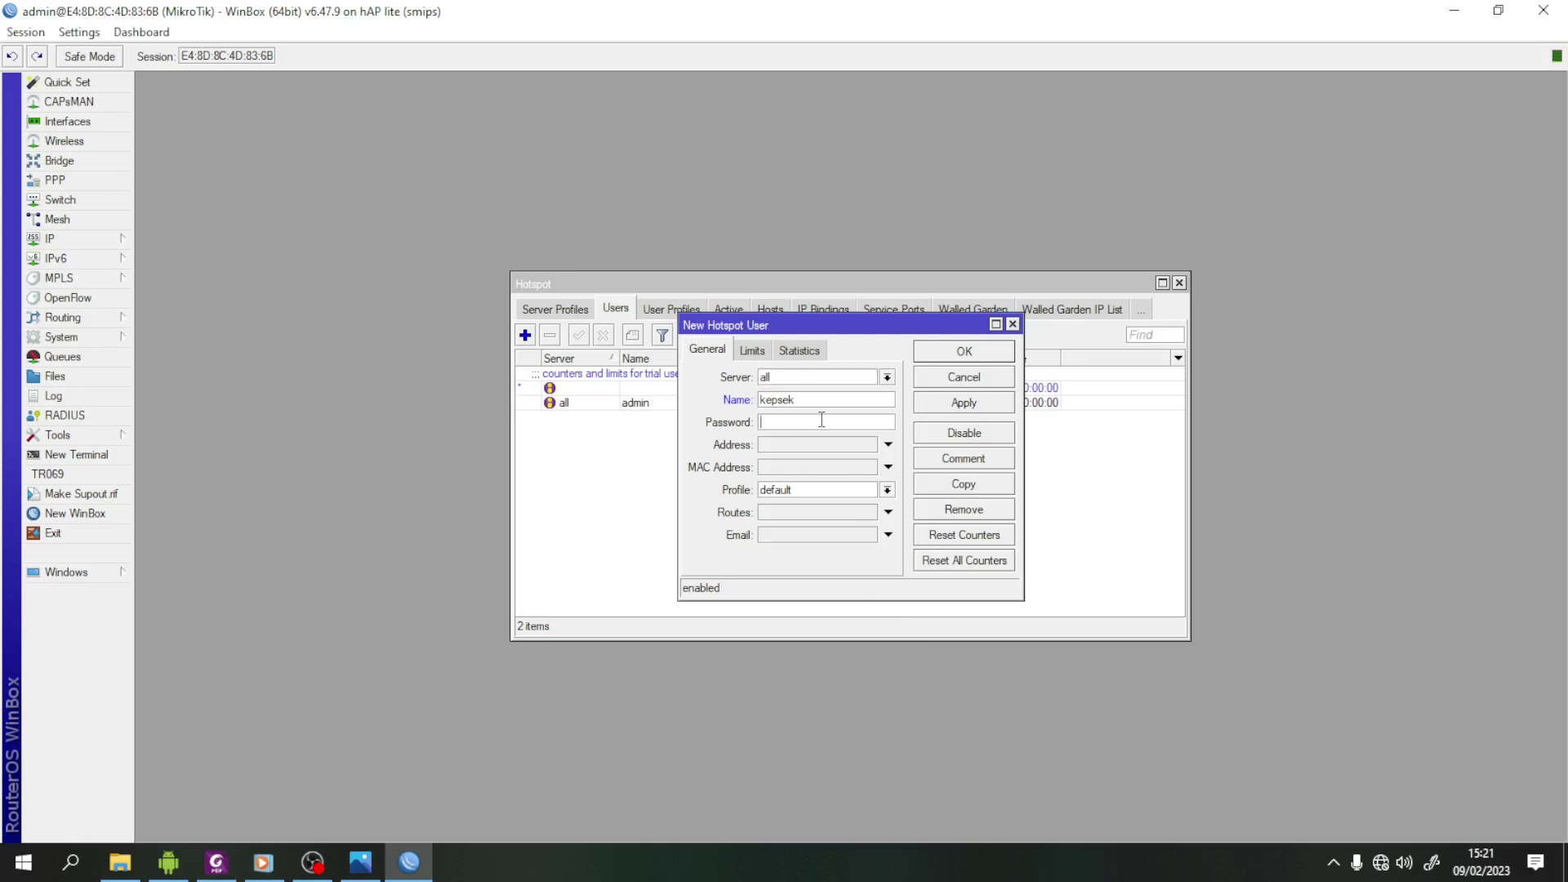
type("123")
left_click(888, 489)
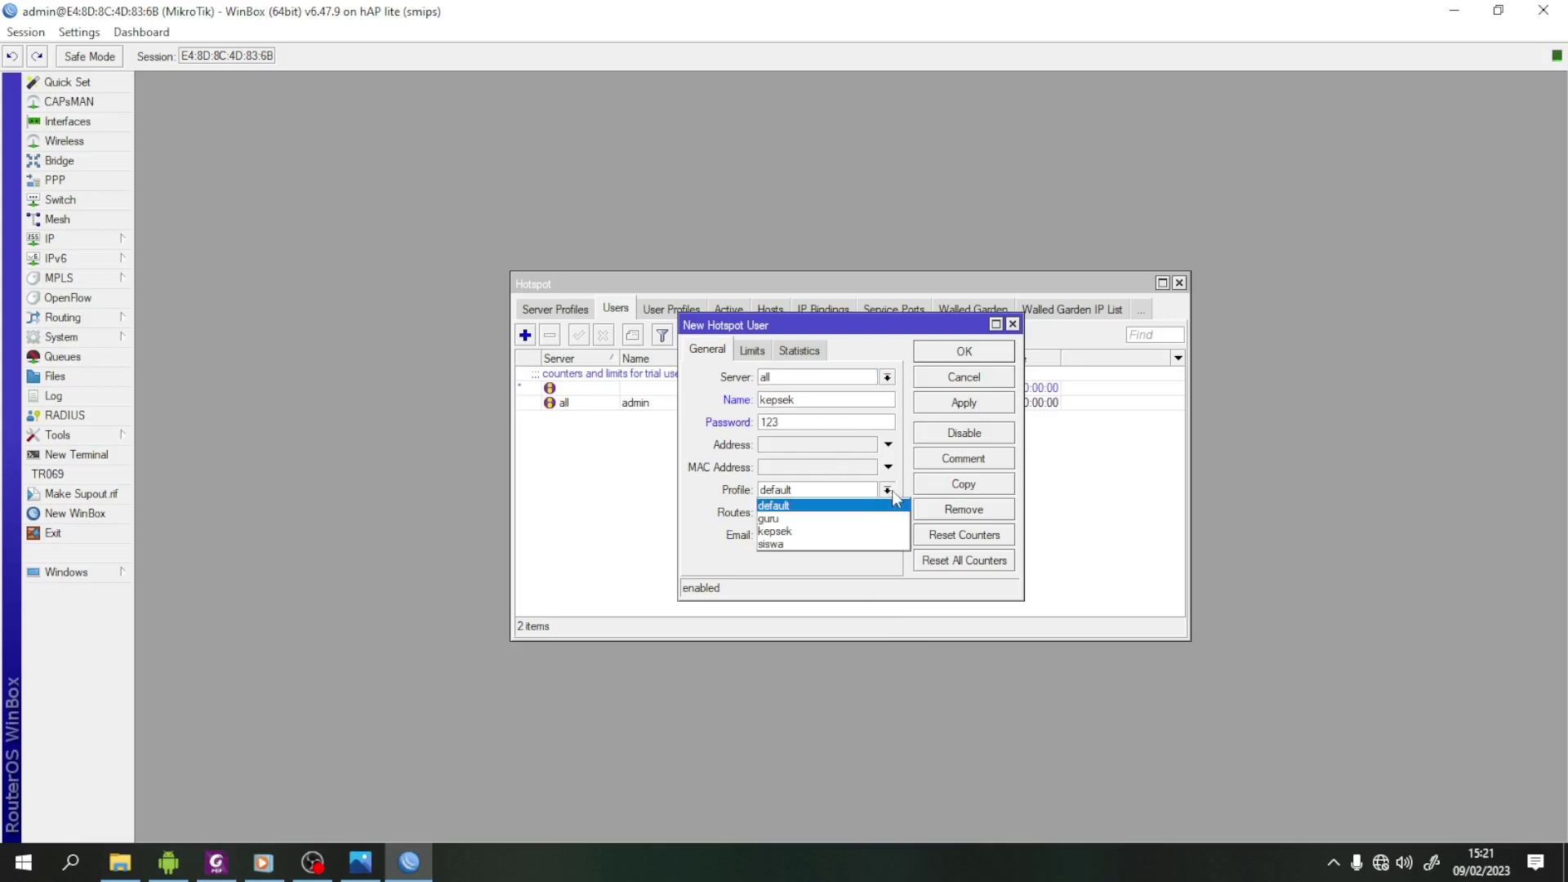
left_click(825, 532)
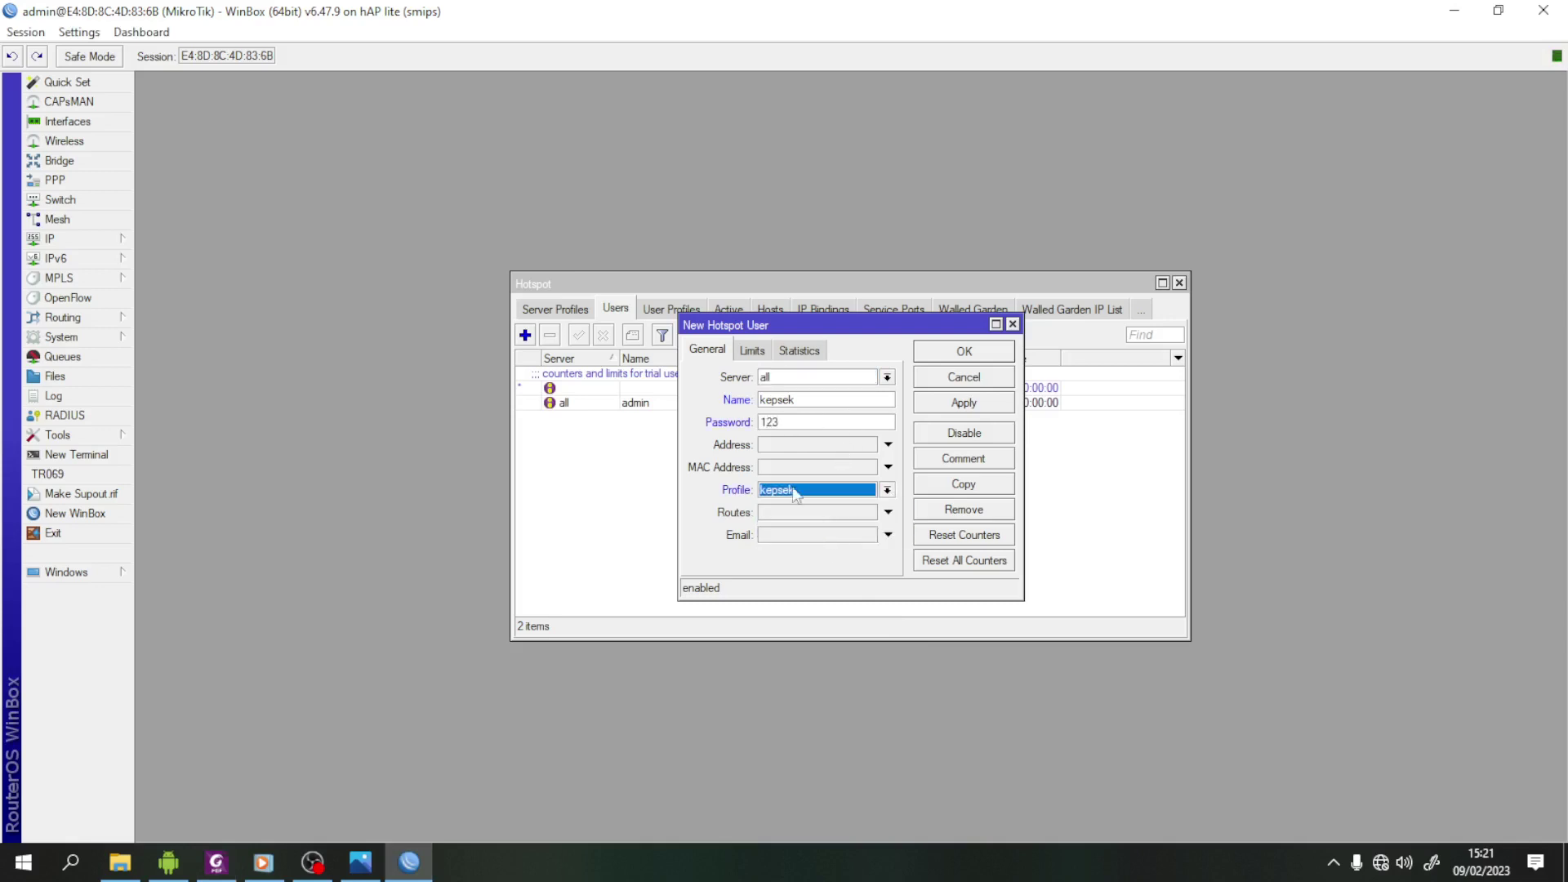
left_click(967, 408)
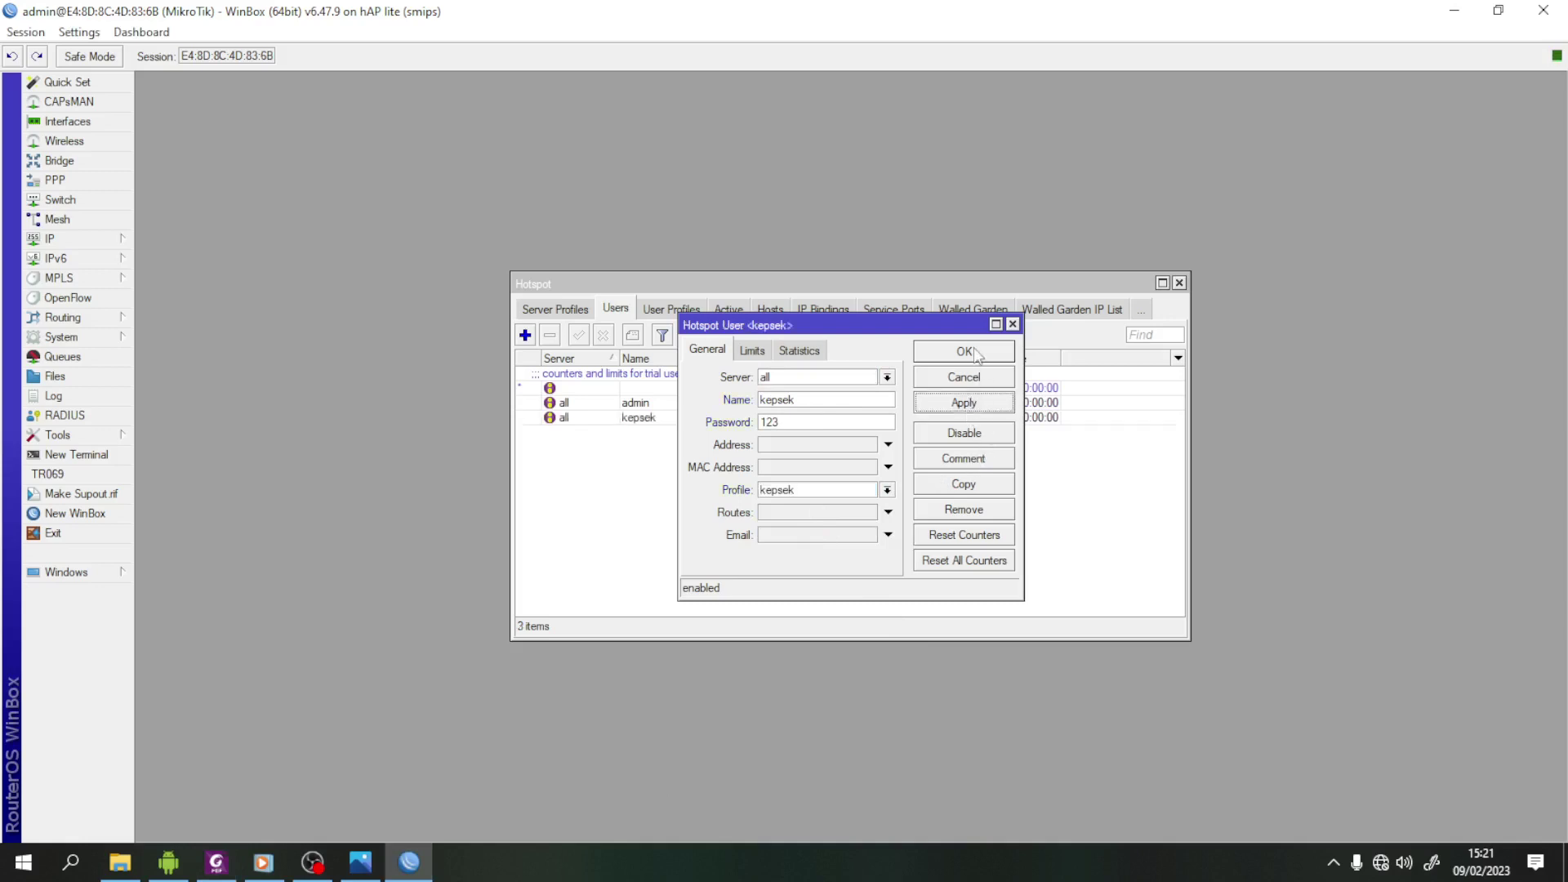
left_click(977, 353)
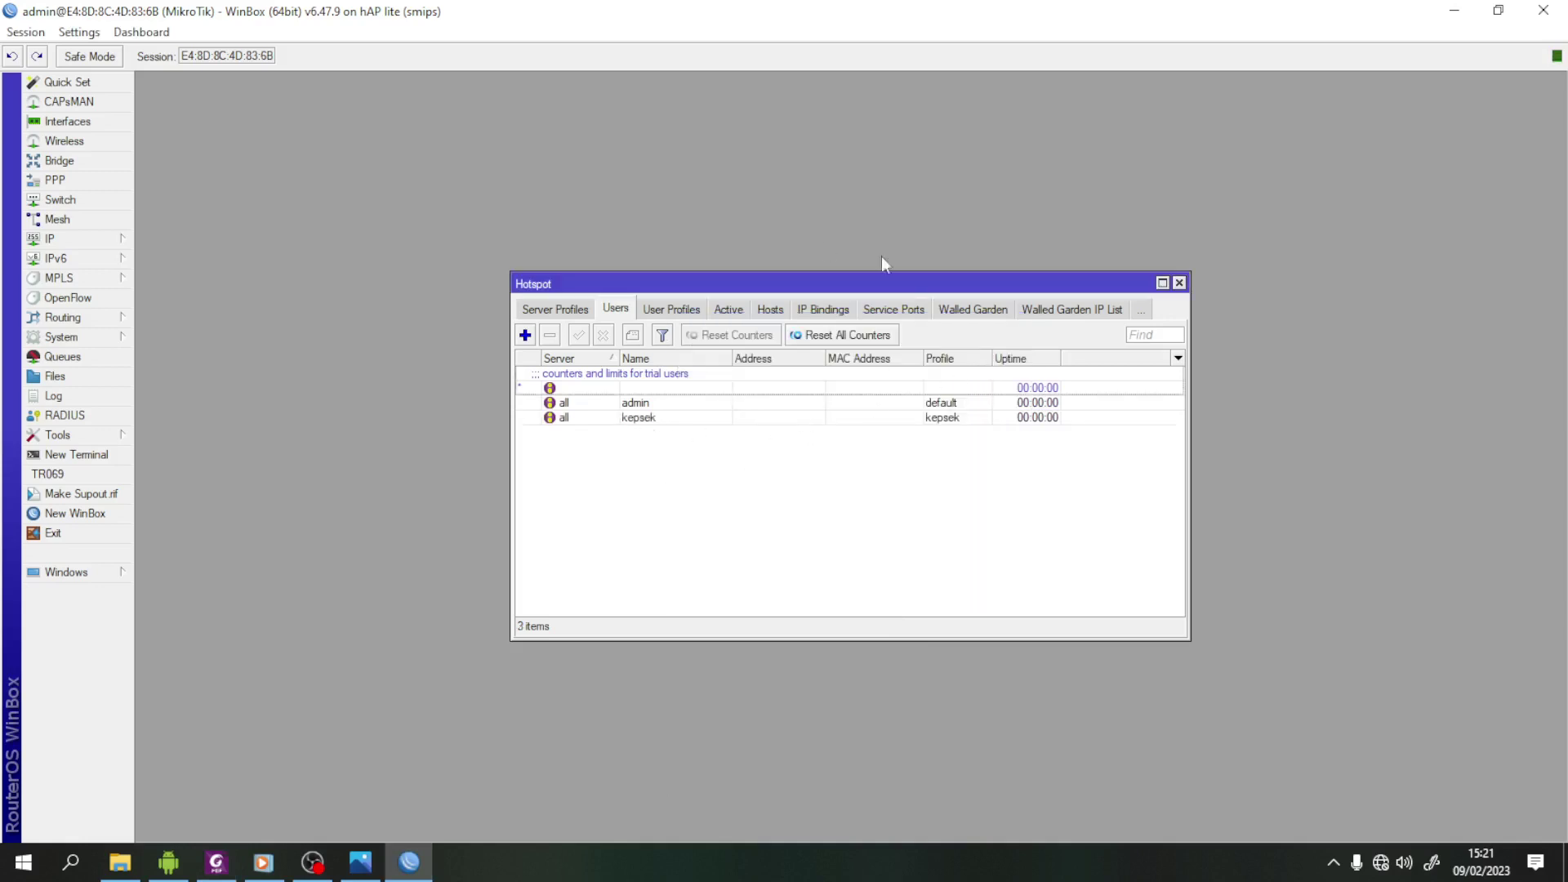
- Add user guru on server all with its password and the guru profile
left_click(526, 338)
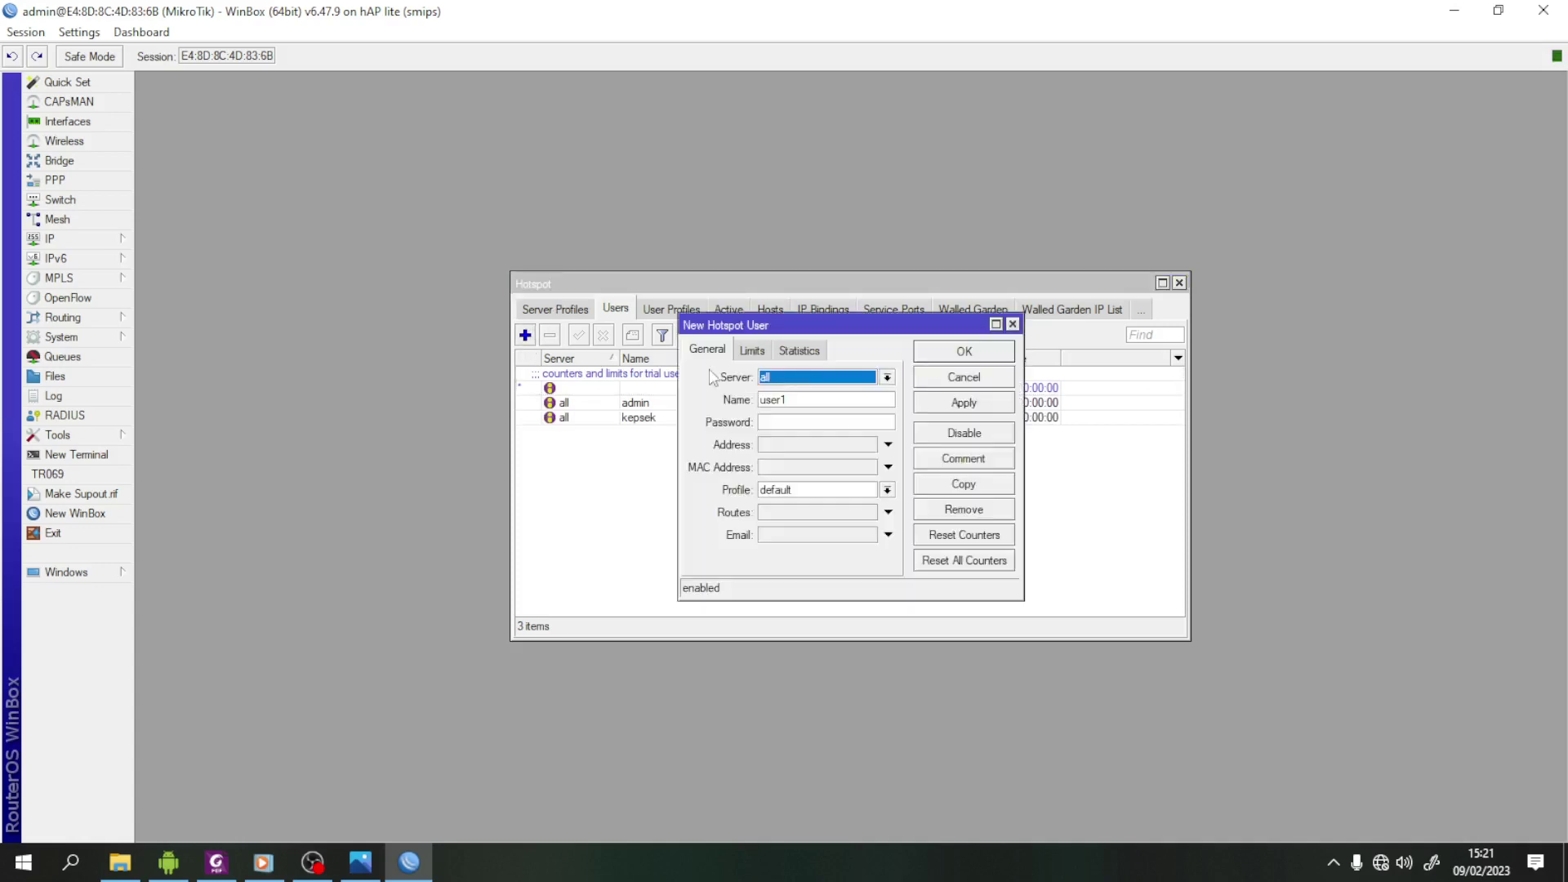
left_click(887, 377)
left_click(868, 378)
left_click(837, 400)
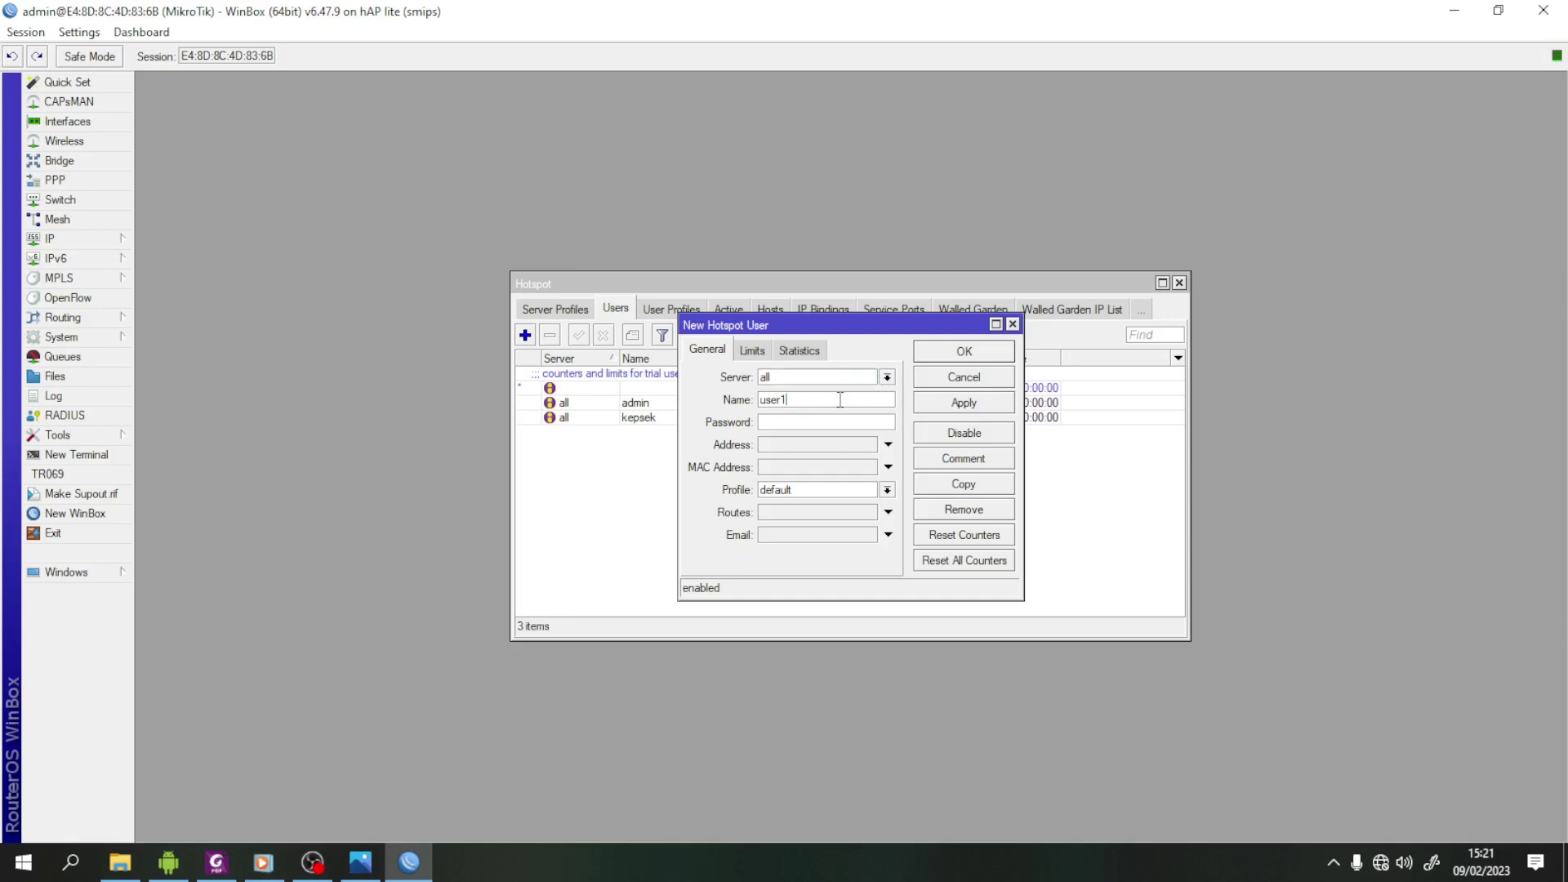
left_click(731, 400)
type("guru")
left_click(785, 421)
type("456")
left_click(887, 490)
left_click(836, 521)
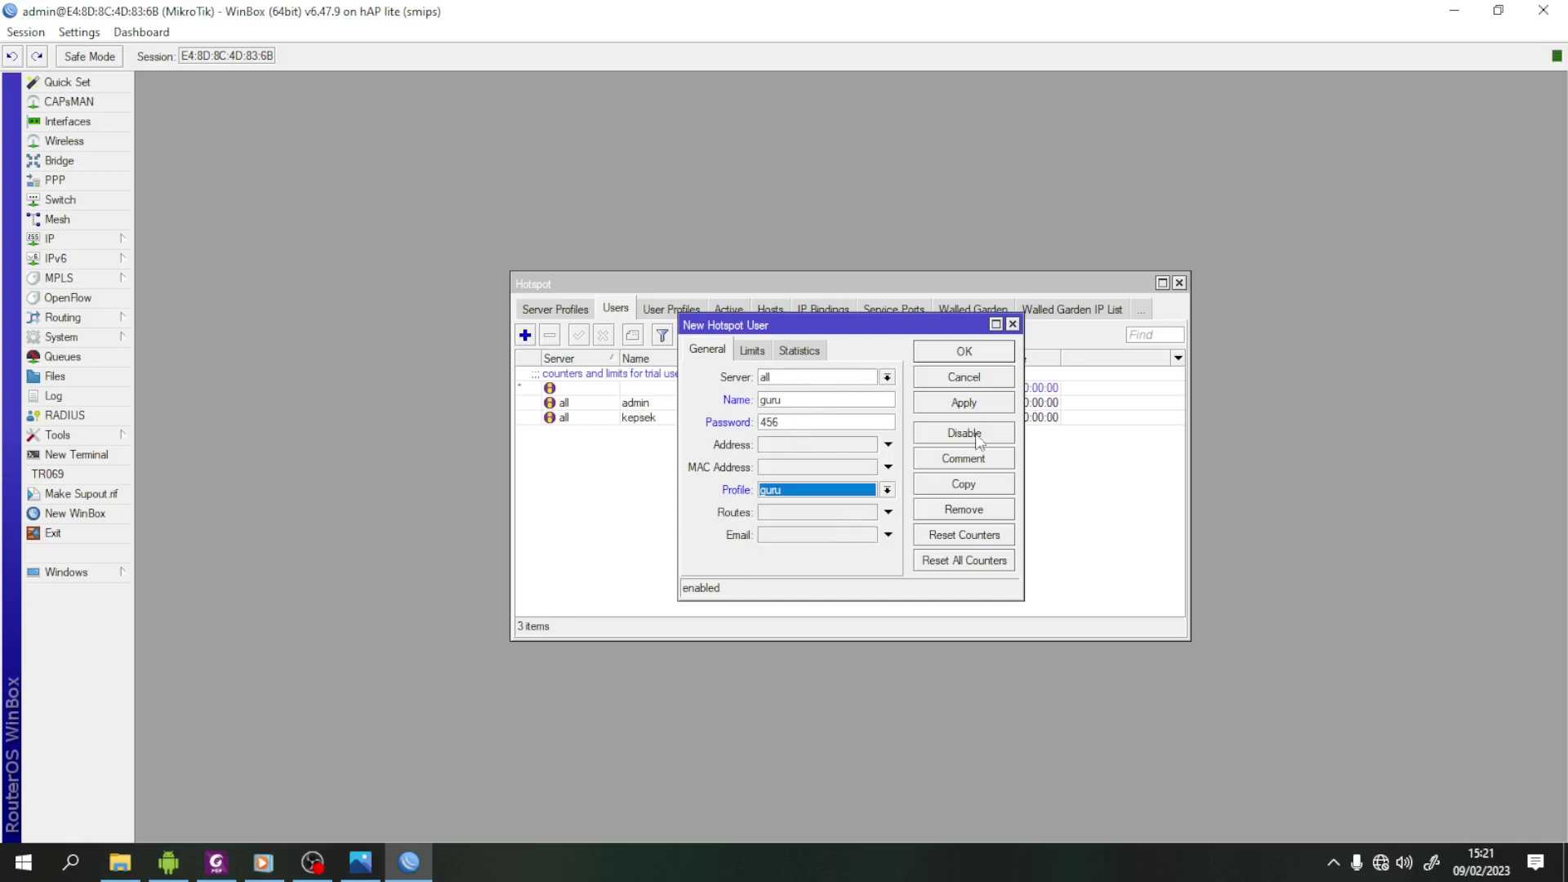
left_click(964, 403)
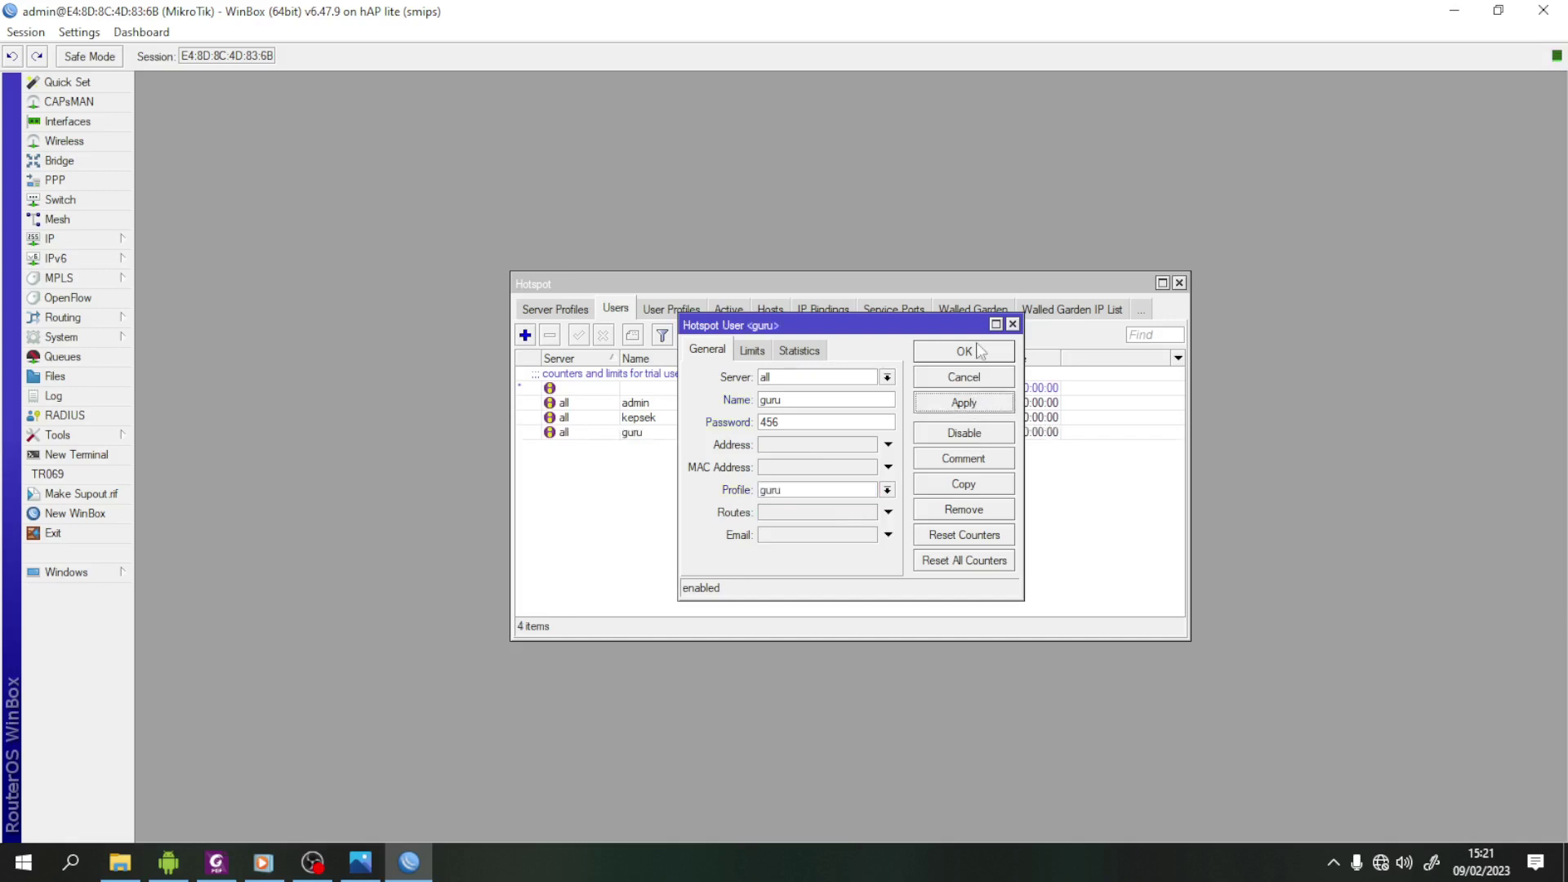
left_click(966, 351)
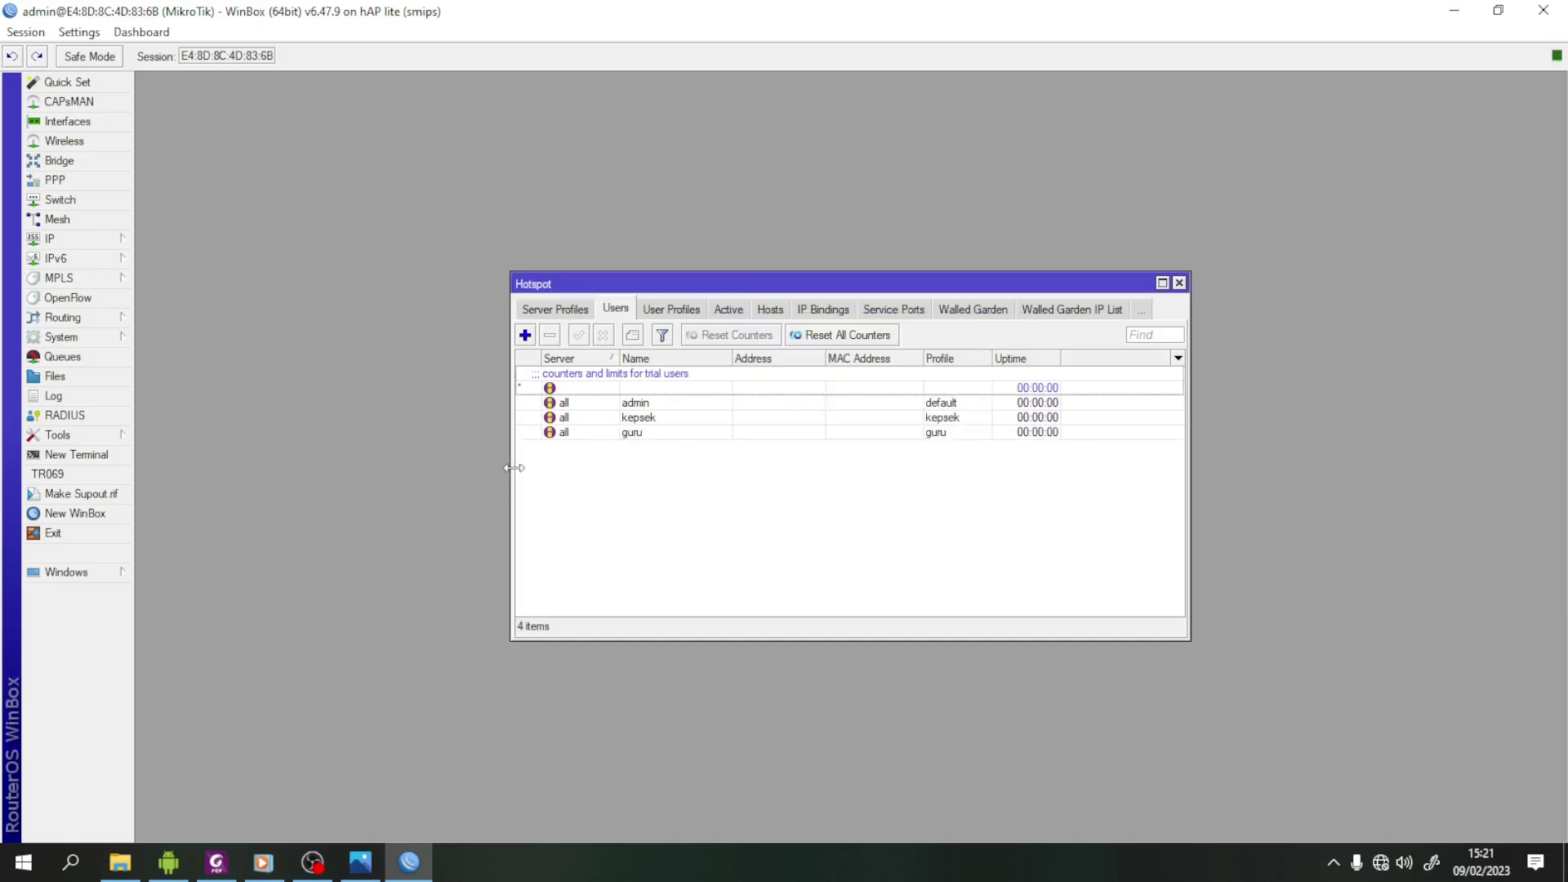
- Add user siswa with its password and the siswa profile
left_click(525, 335)
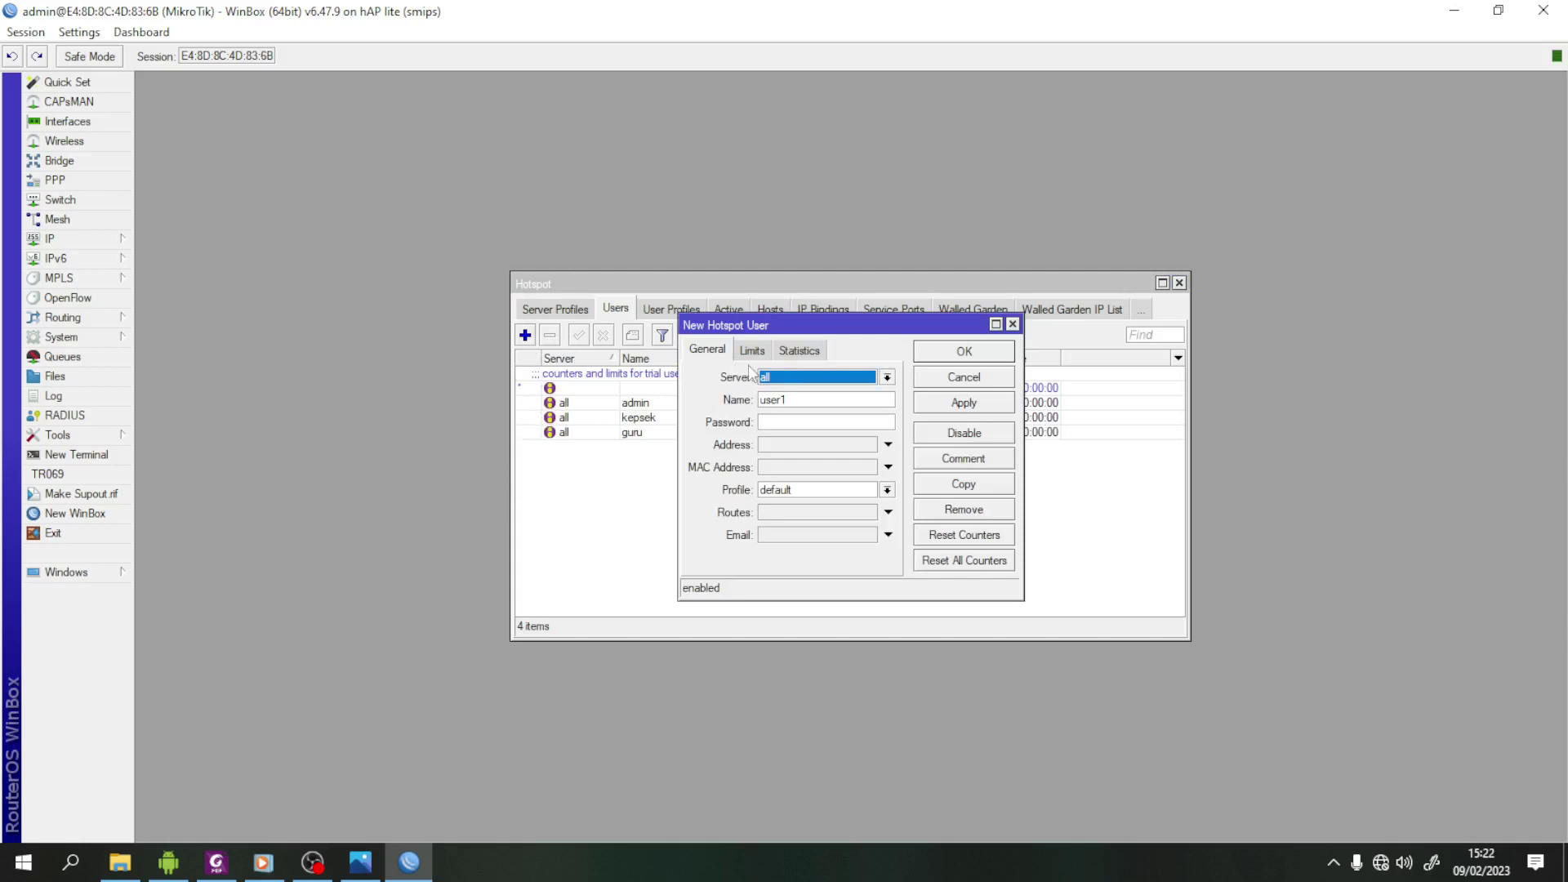
left_click(798, 400)
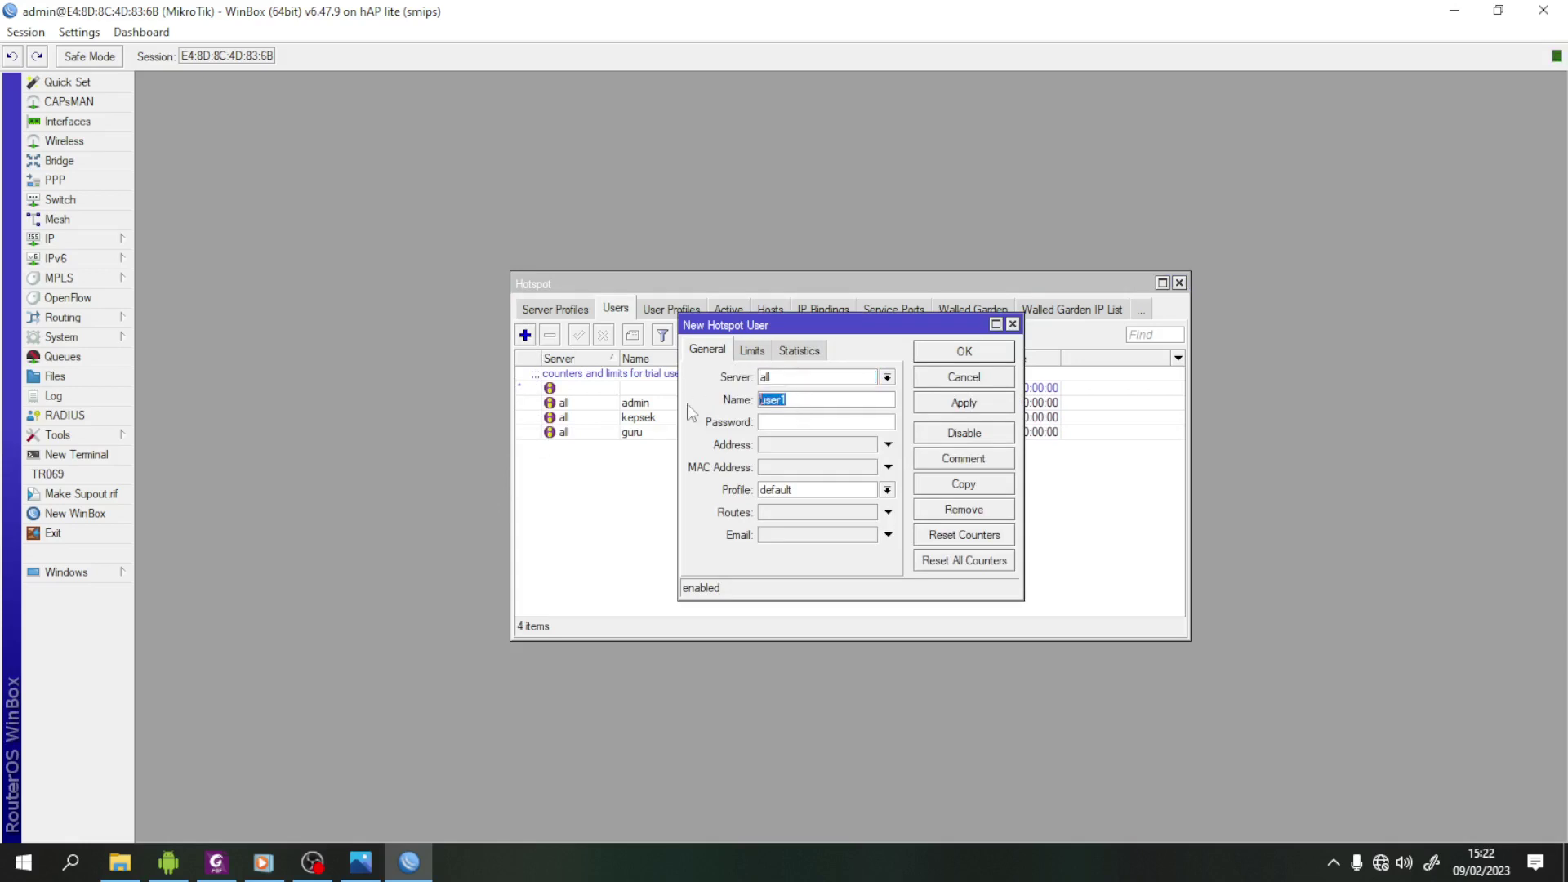
type("siswa")
left_click(793, 422)
type("789")
left_click(887, 491)
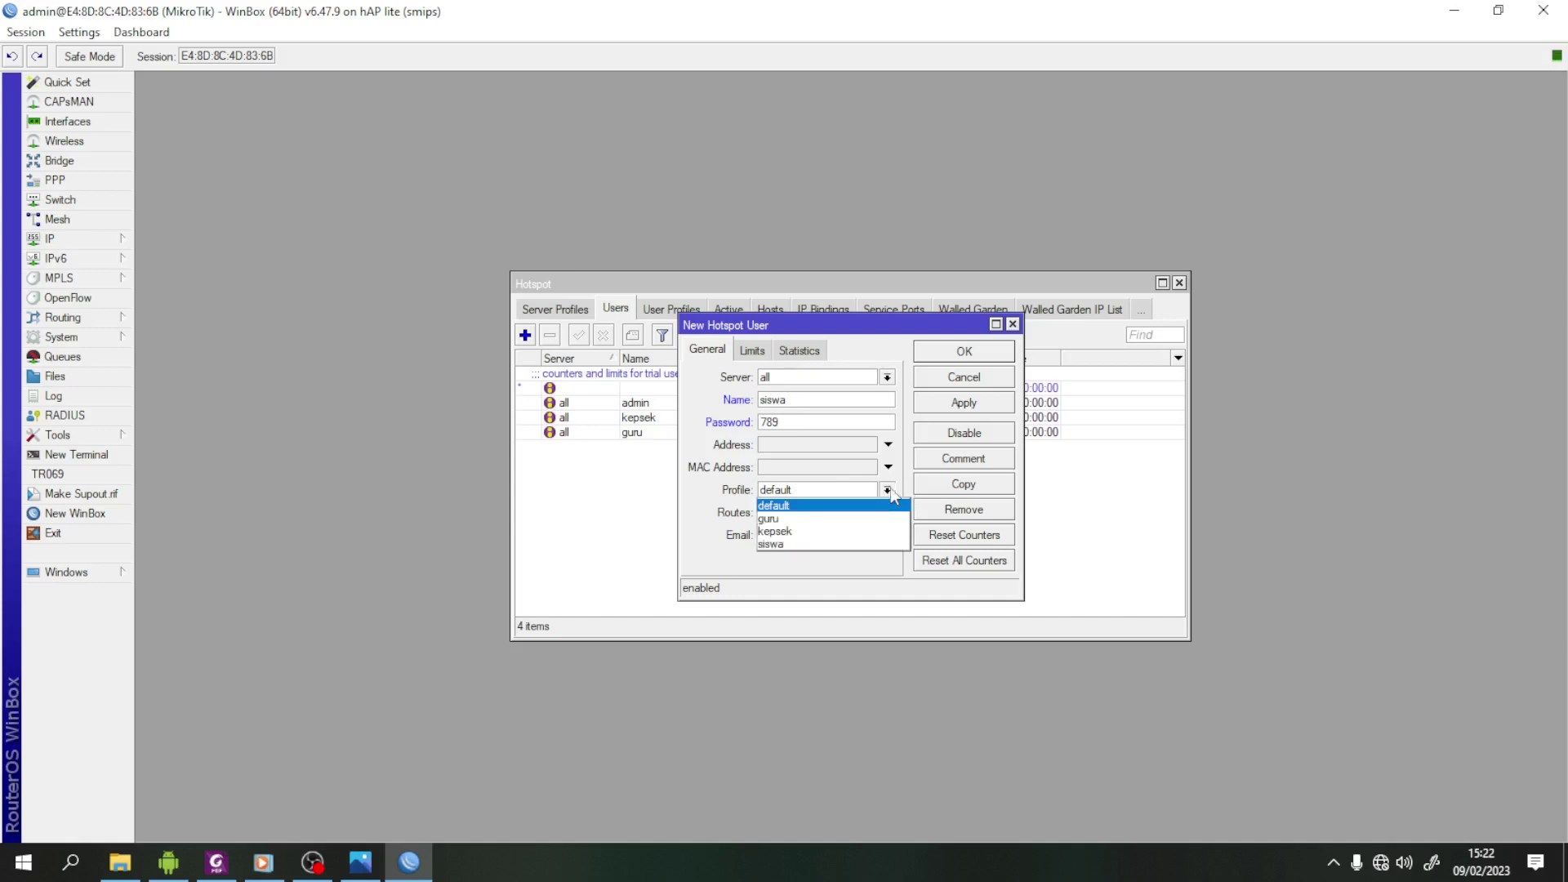
left_click(833, 542)
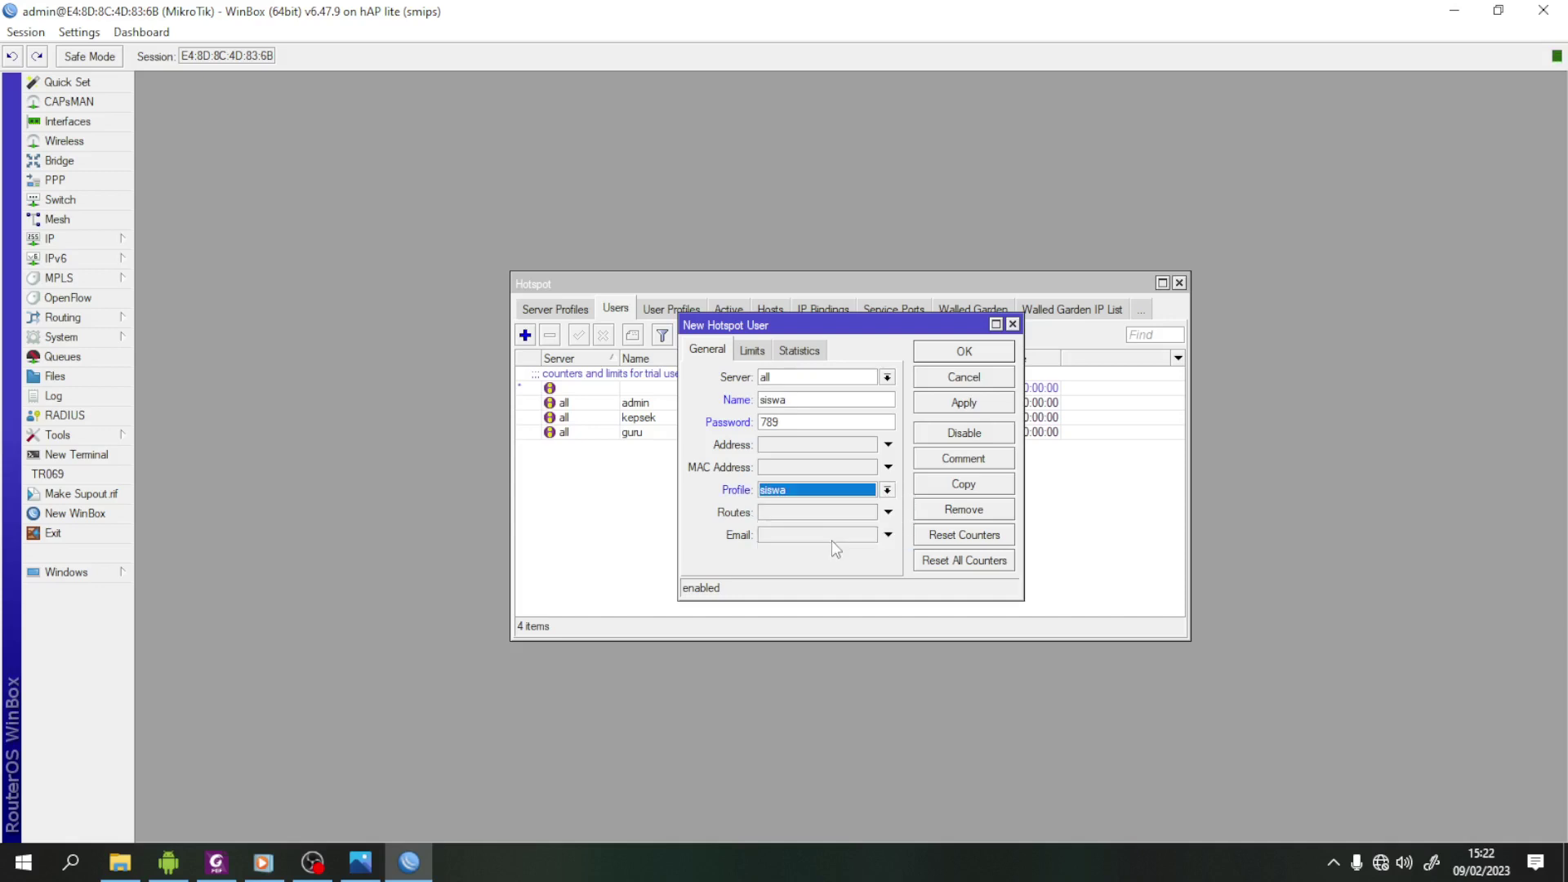
left_click(984, 403)
left_click(984, 359)
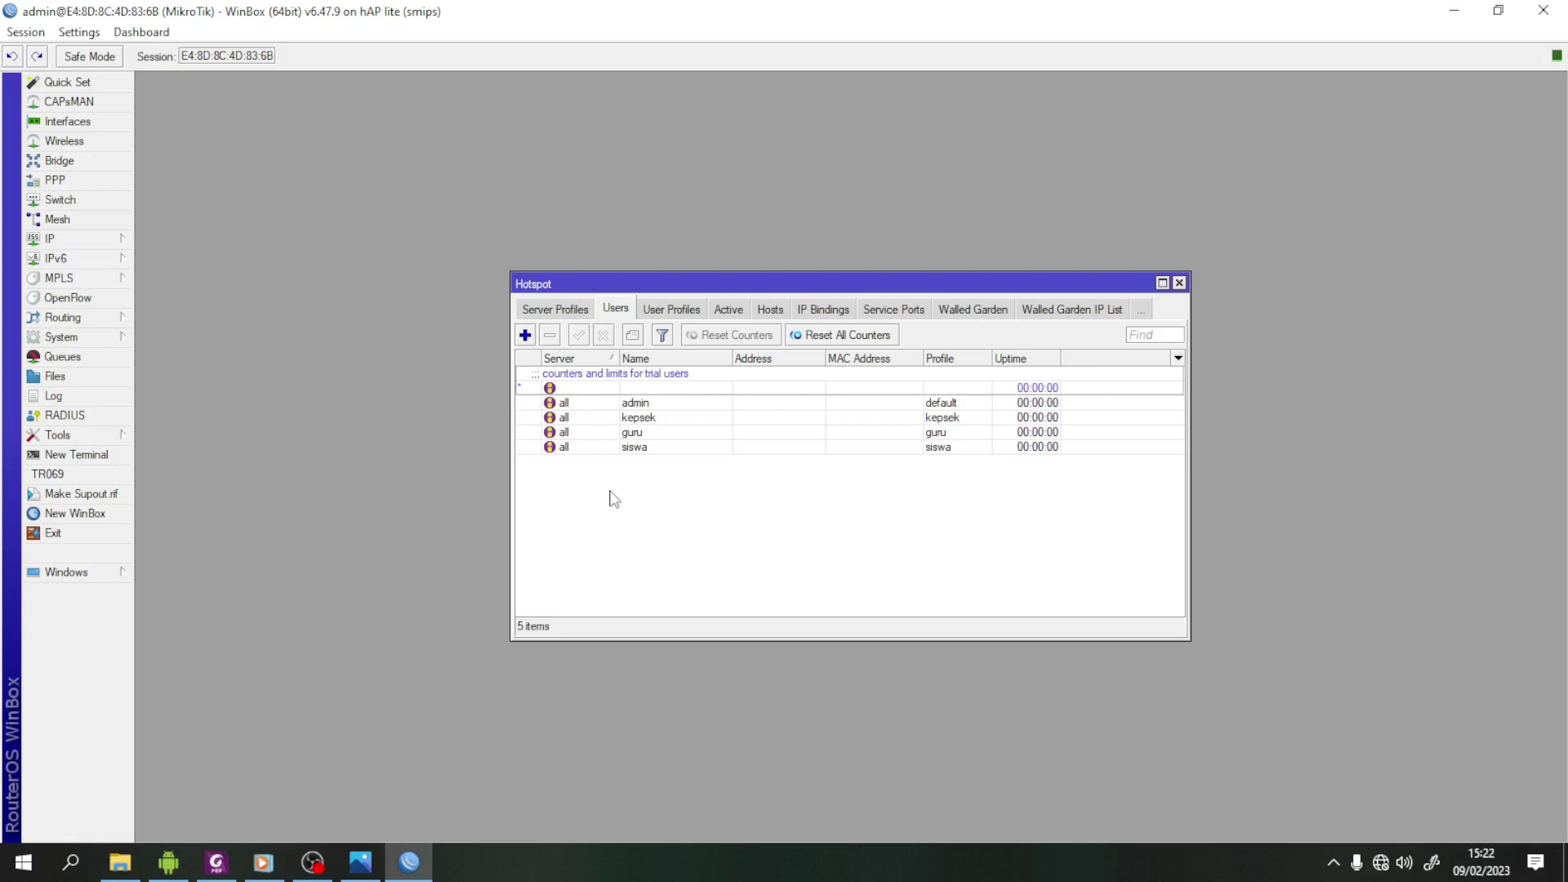
- Close WinBox and open VLAN 2.jpg from the VLAN folder in Photos
left_click(1543, 10)
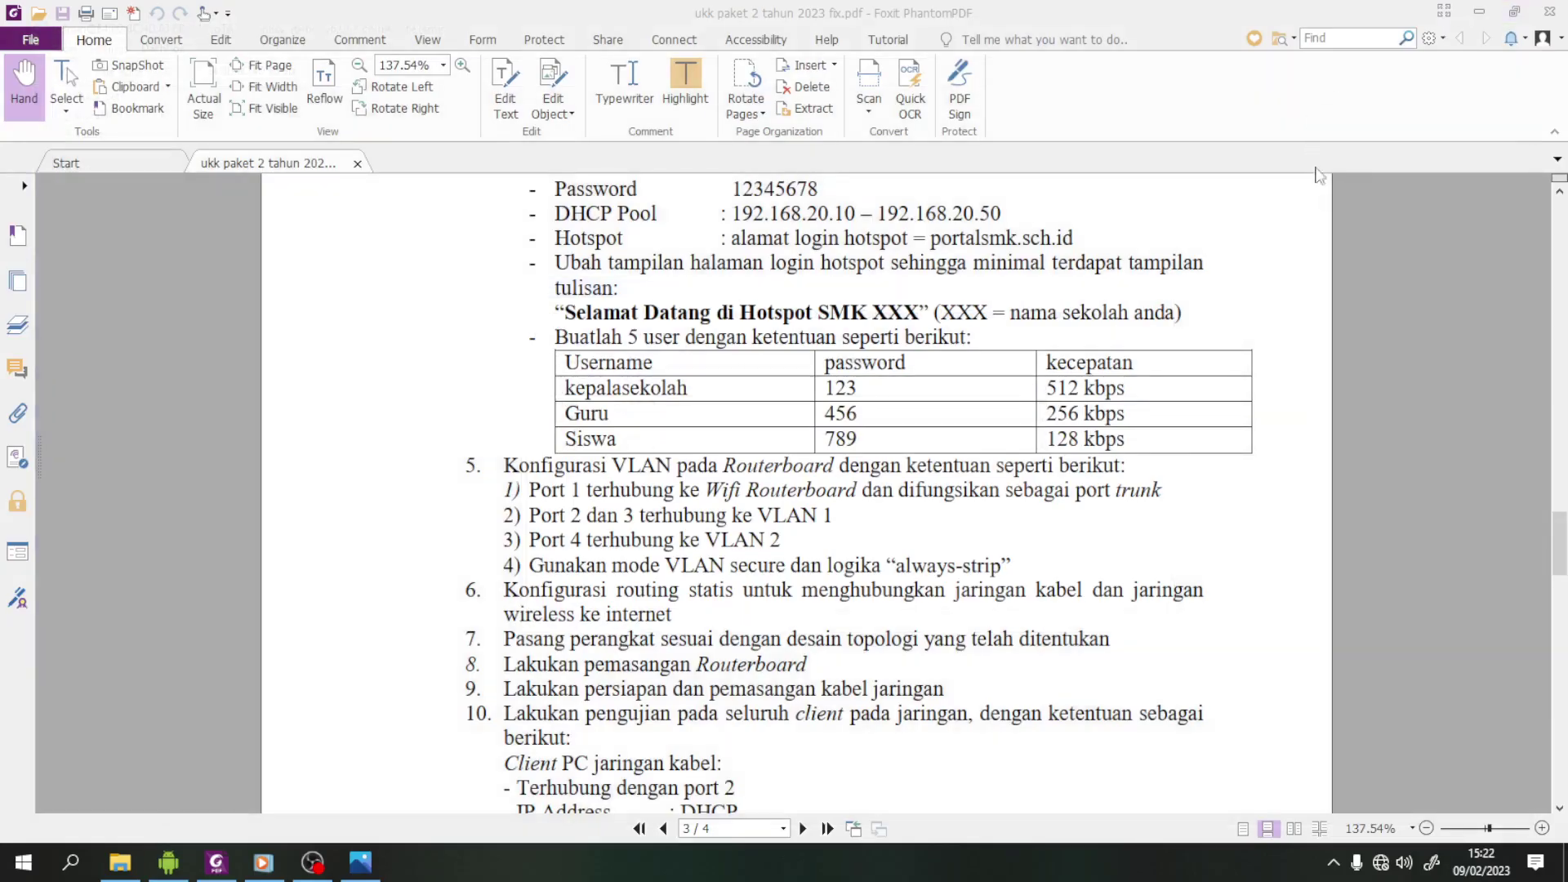
left_click(119, 866)
left_click(308, 150)
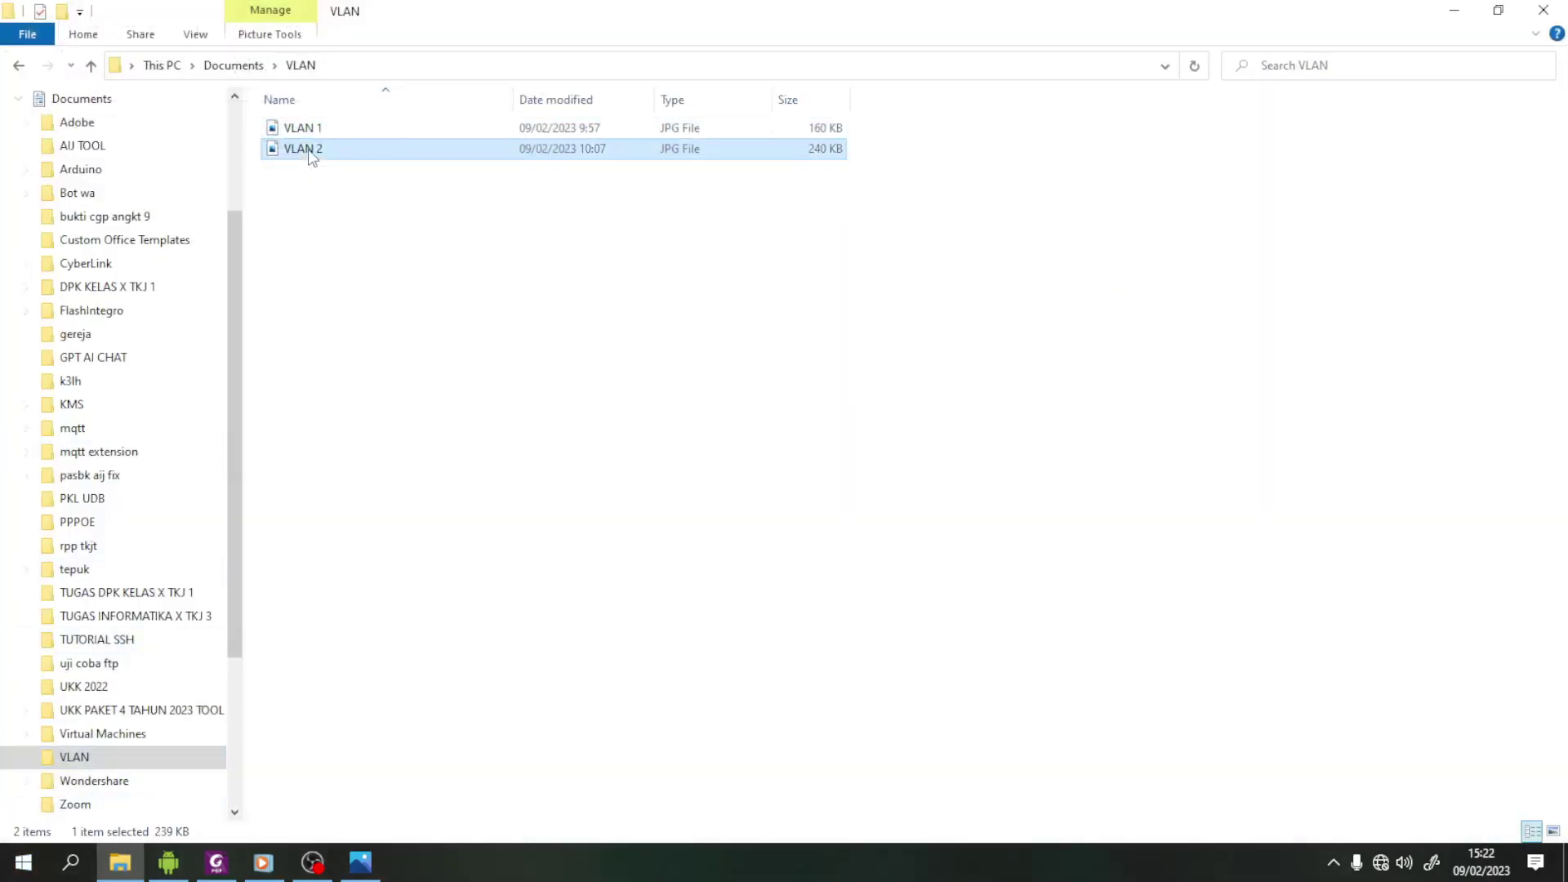
key("Return")
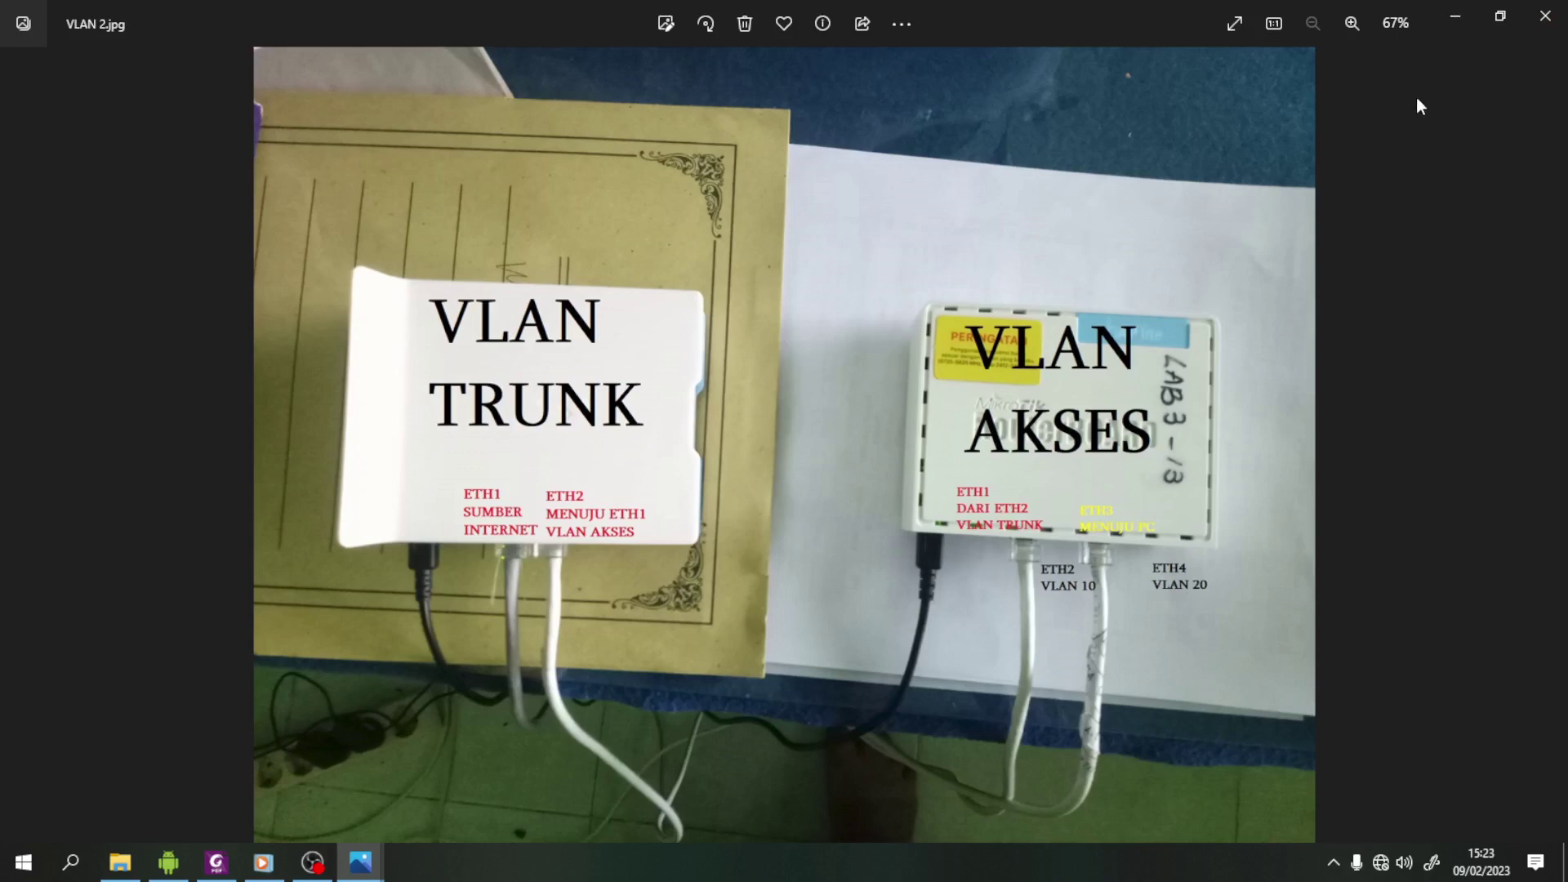
- Put away the VLAN 2 photo and minimise Explorer and Foxit to reveal the desktop
left_click(1455, 19)
left_click(1456, 15)
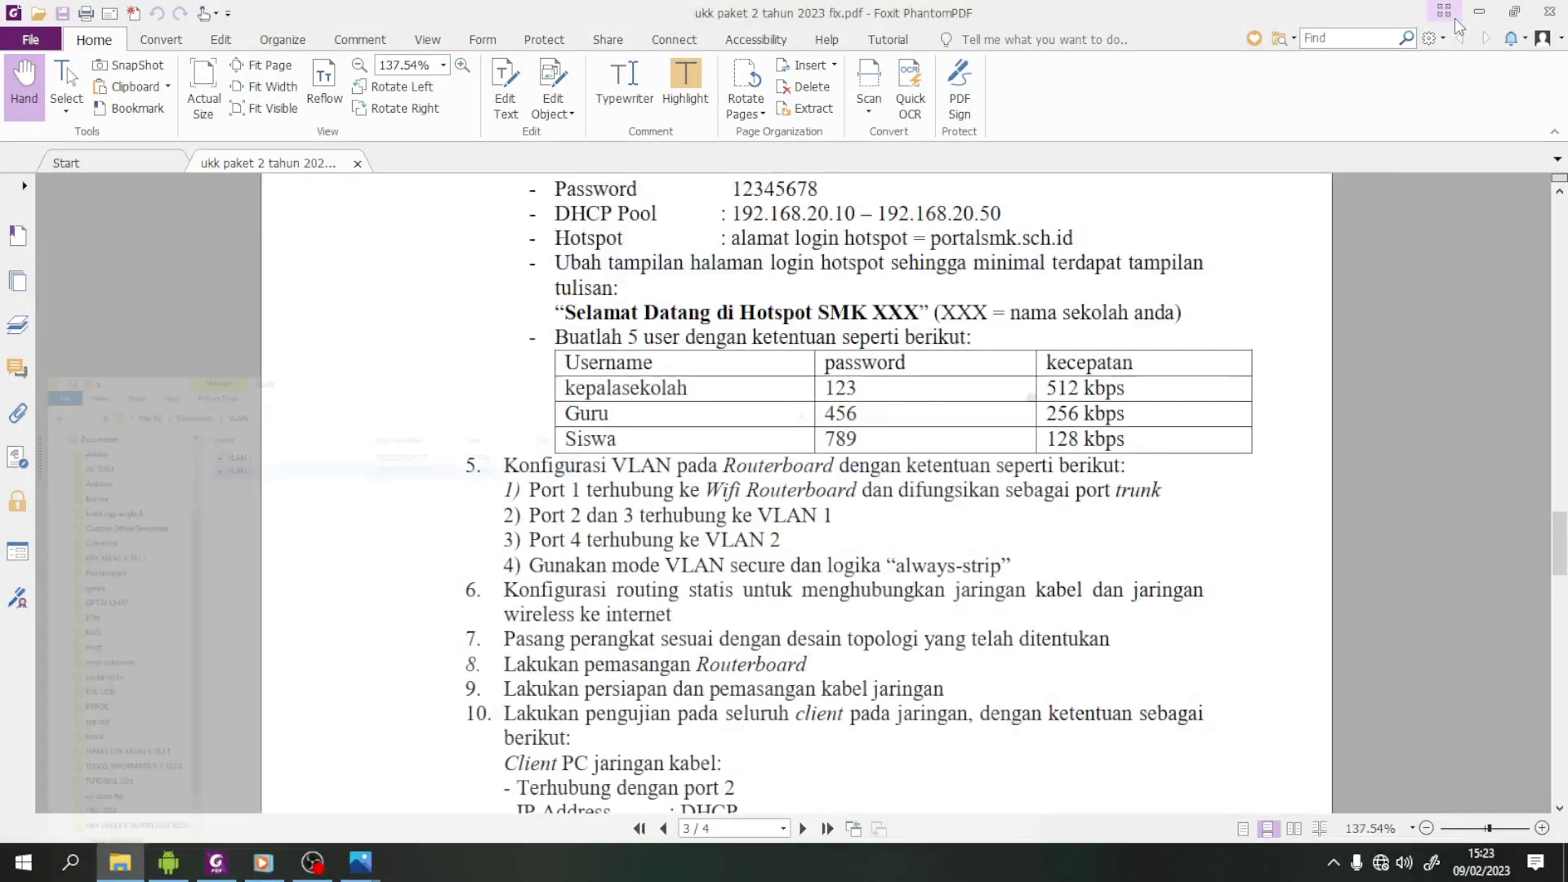
left_click(1473, 11)
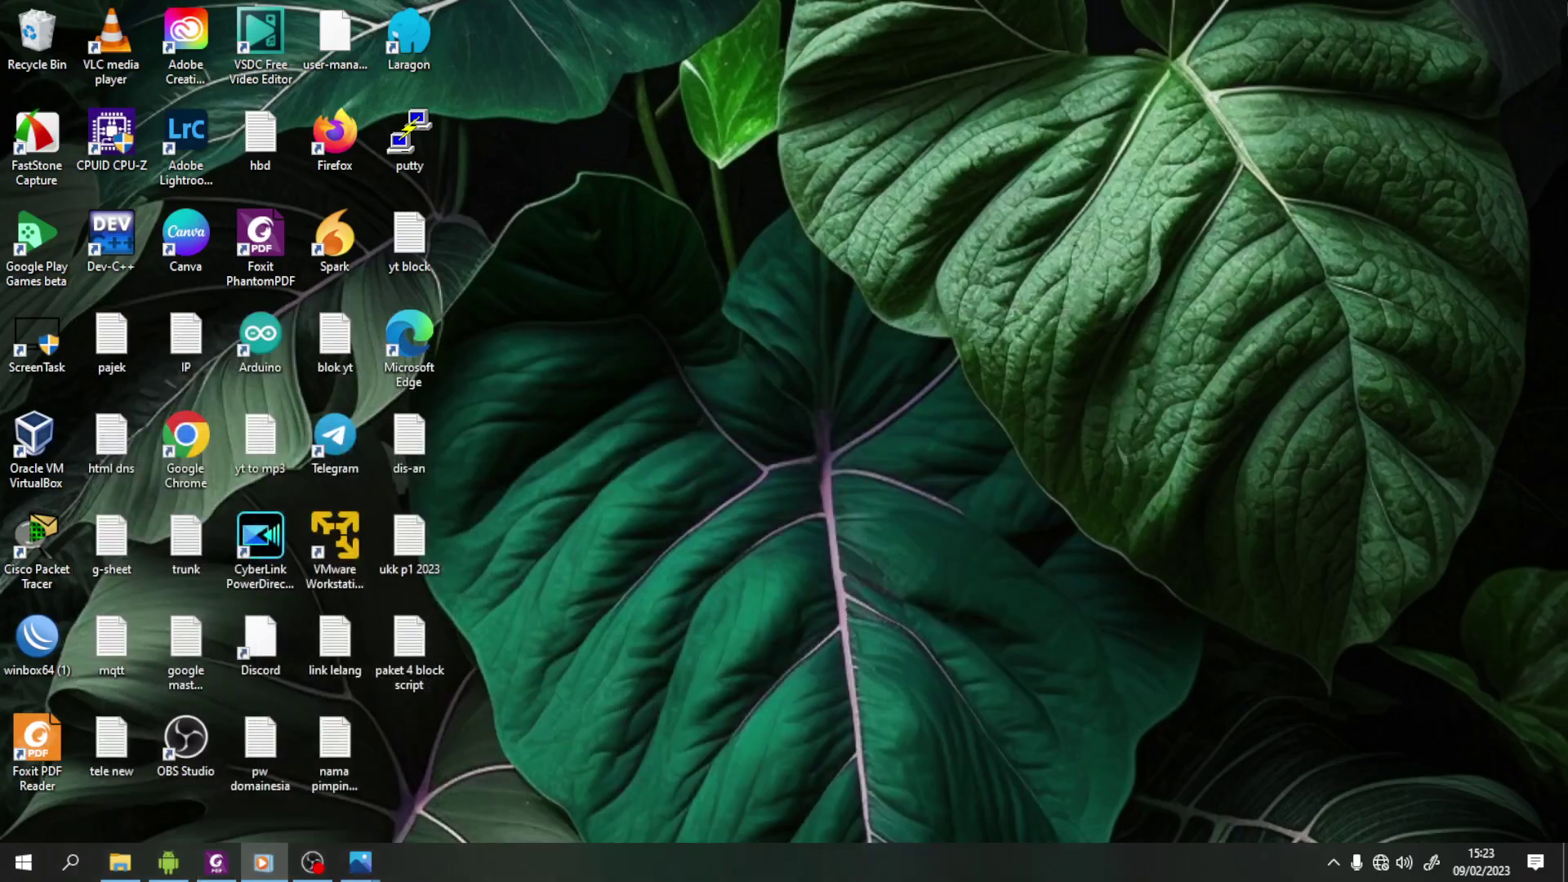
- Launch winbox64, connect to the second router from Neighbors, and open its empty Bridge settings
left_click(46, 654)
double_click(46, 653)
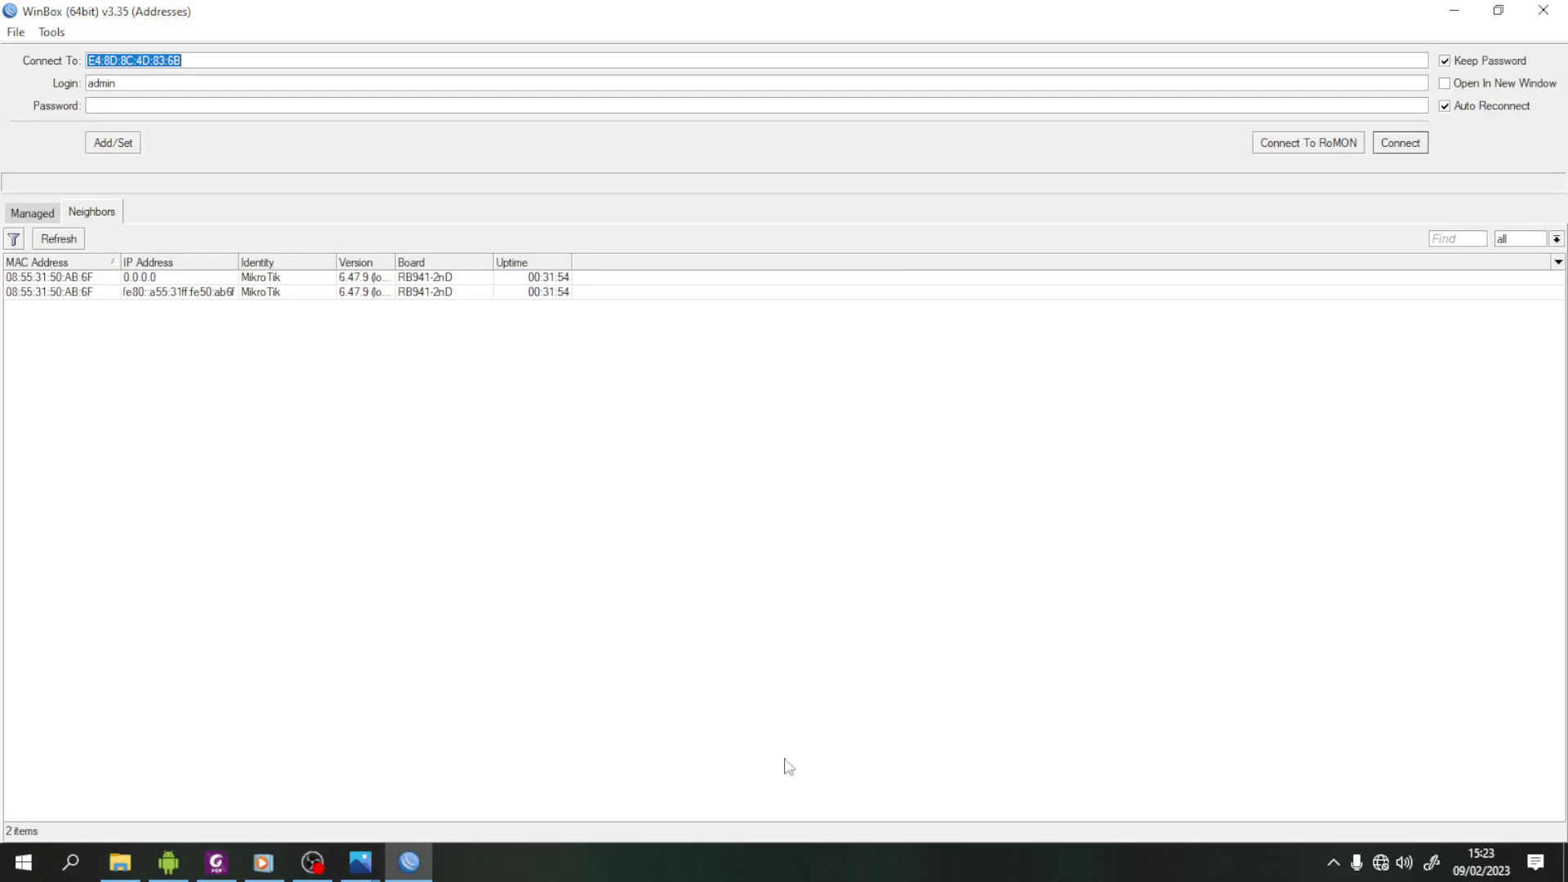
left_click(92, 277)
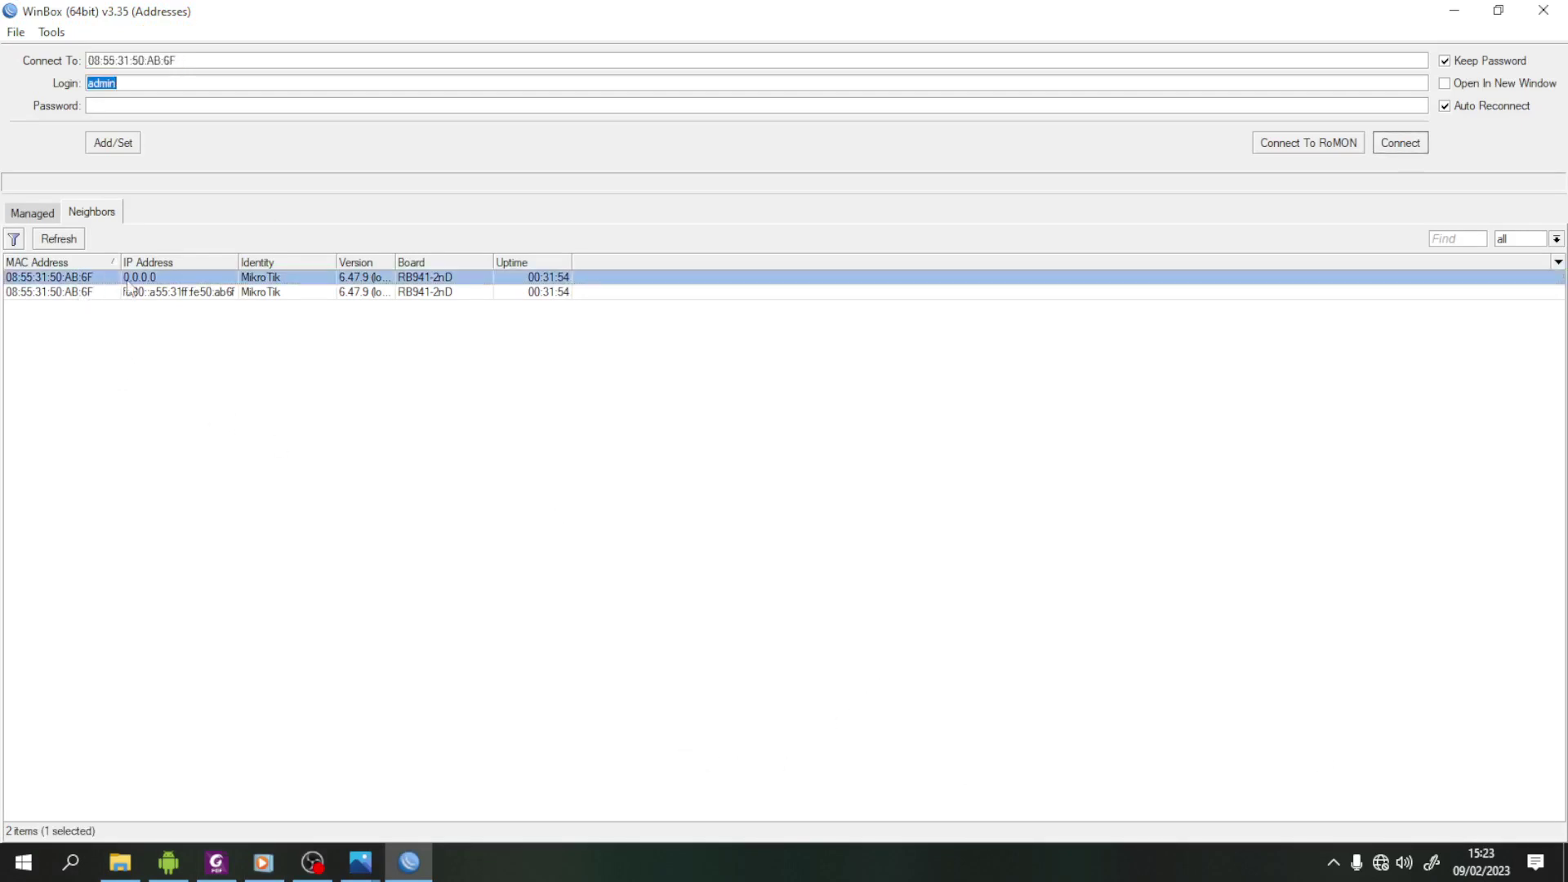
left_click(1400, 143)
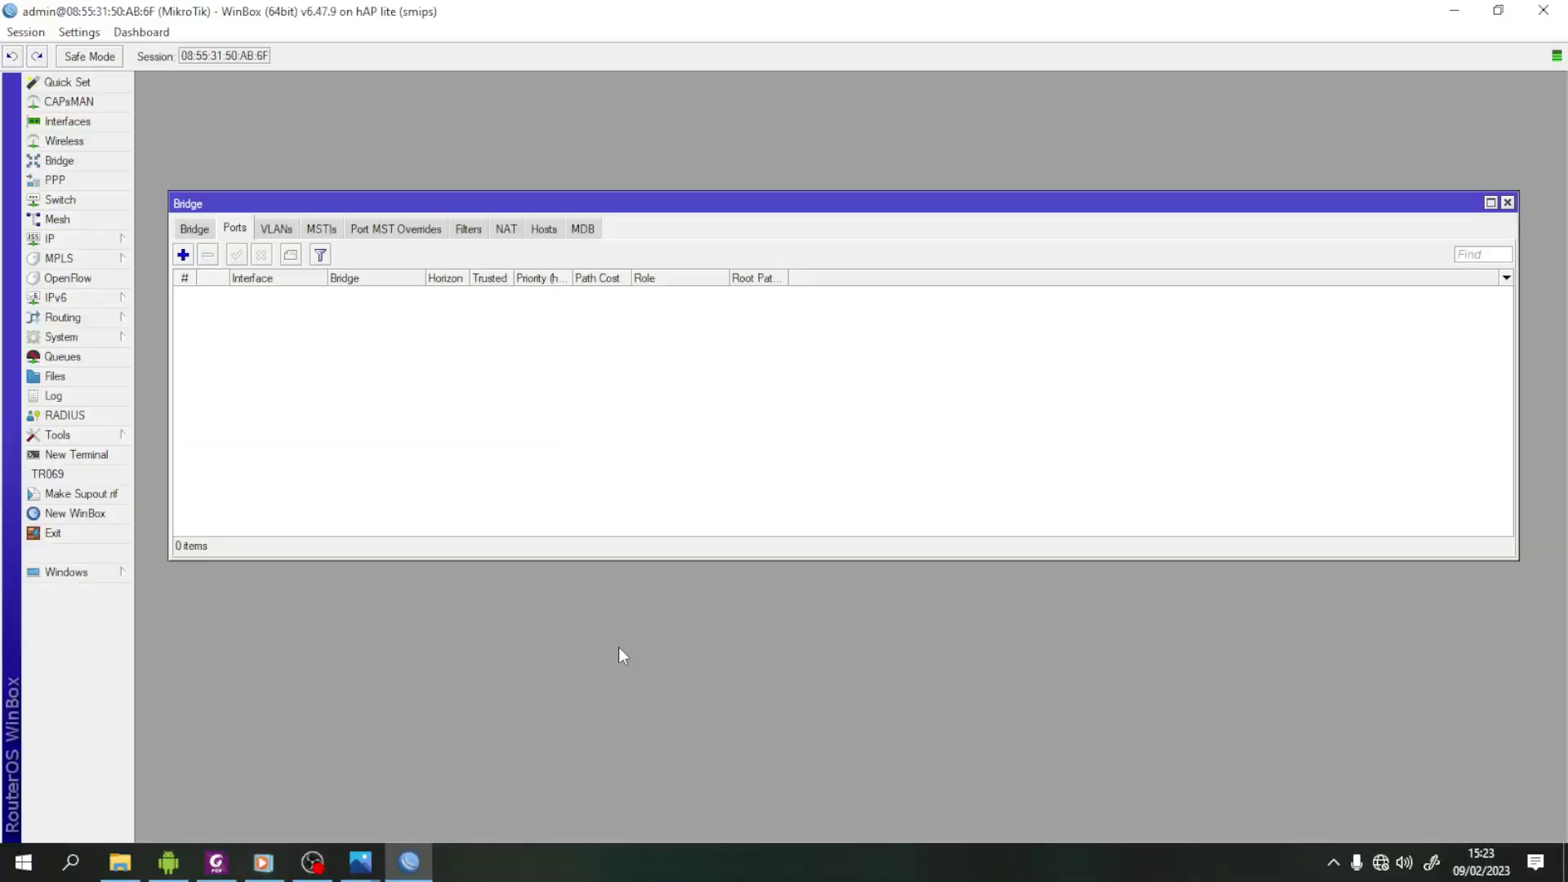
left_click(1508, 202)
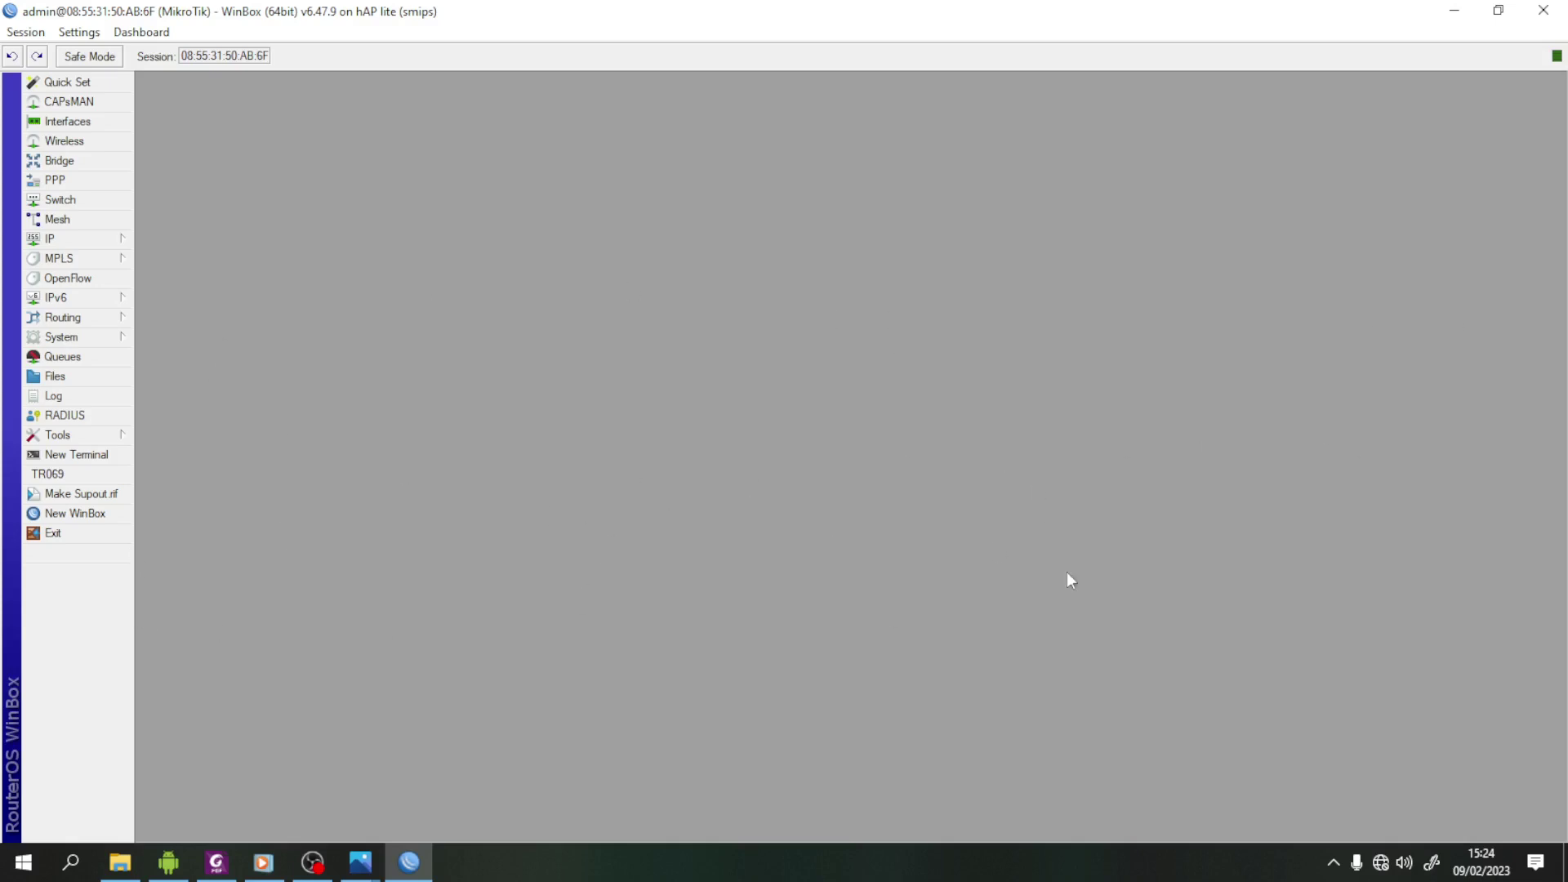
left_click(96, 167)
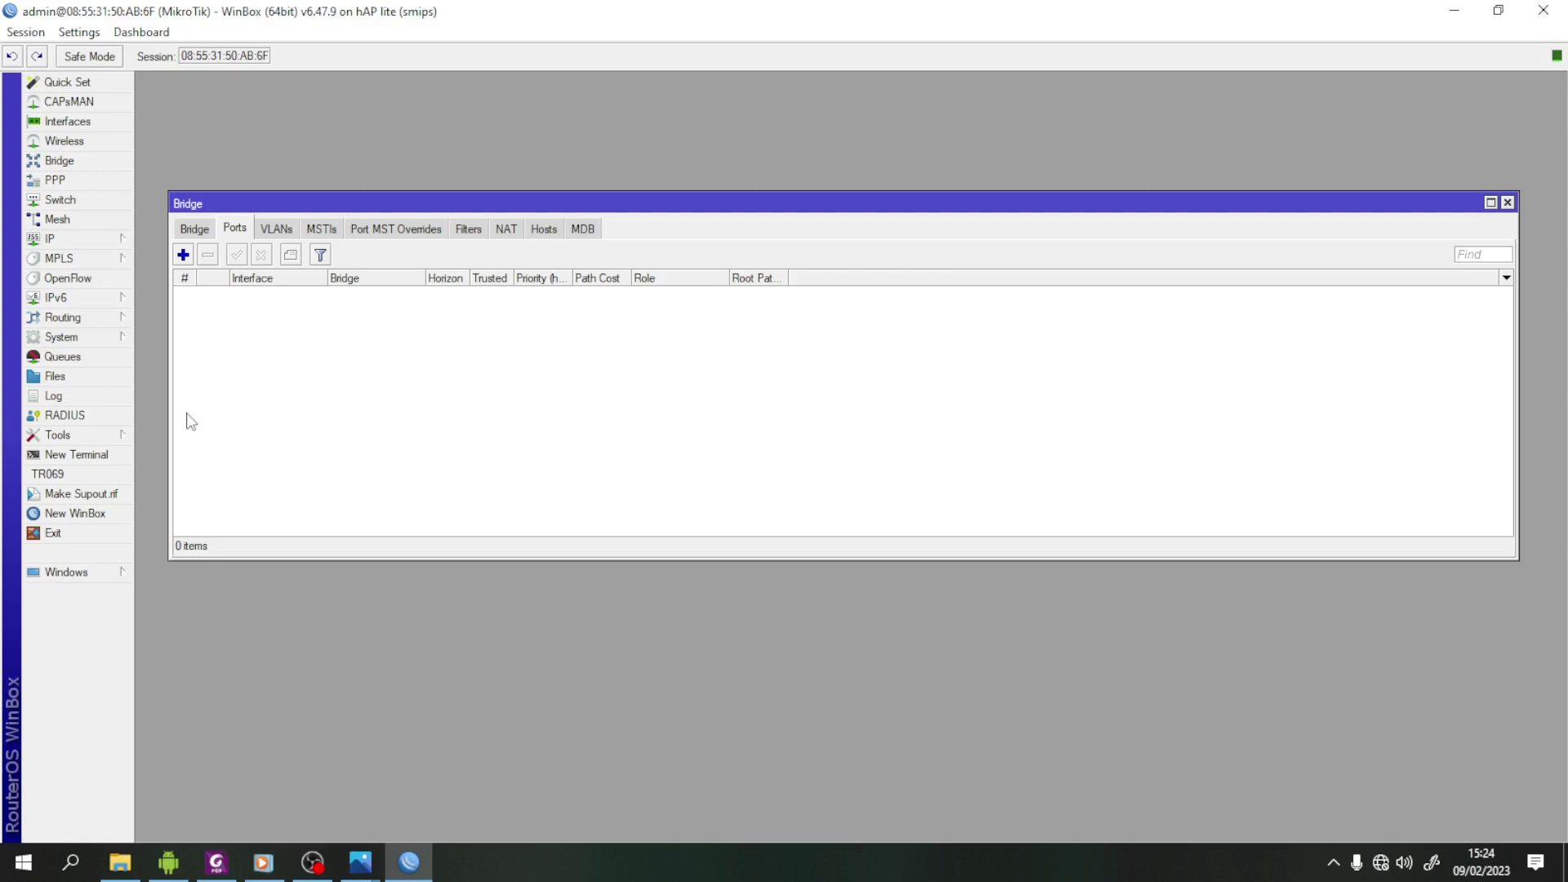
- Create bridge1 with default settings
left_click(193, 232)
left_click(184, 254)
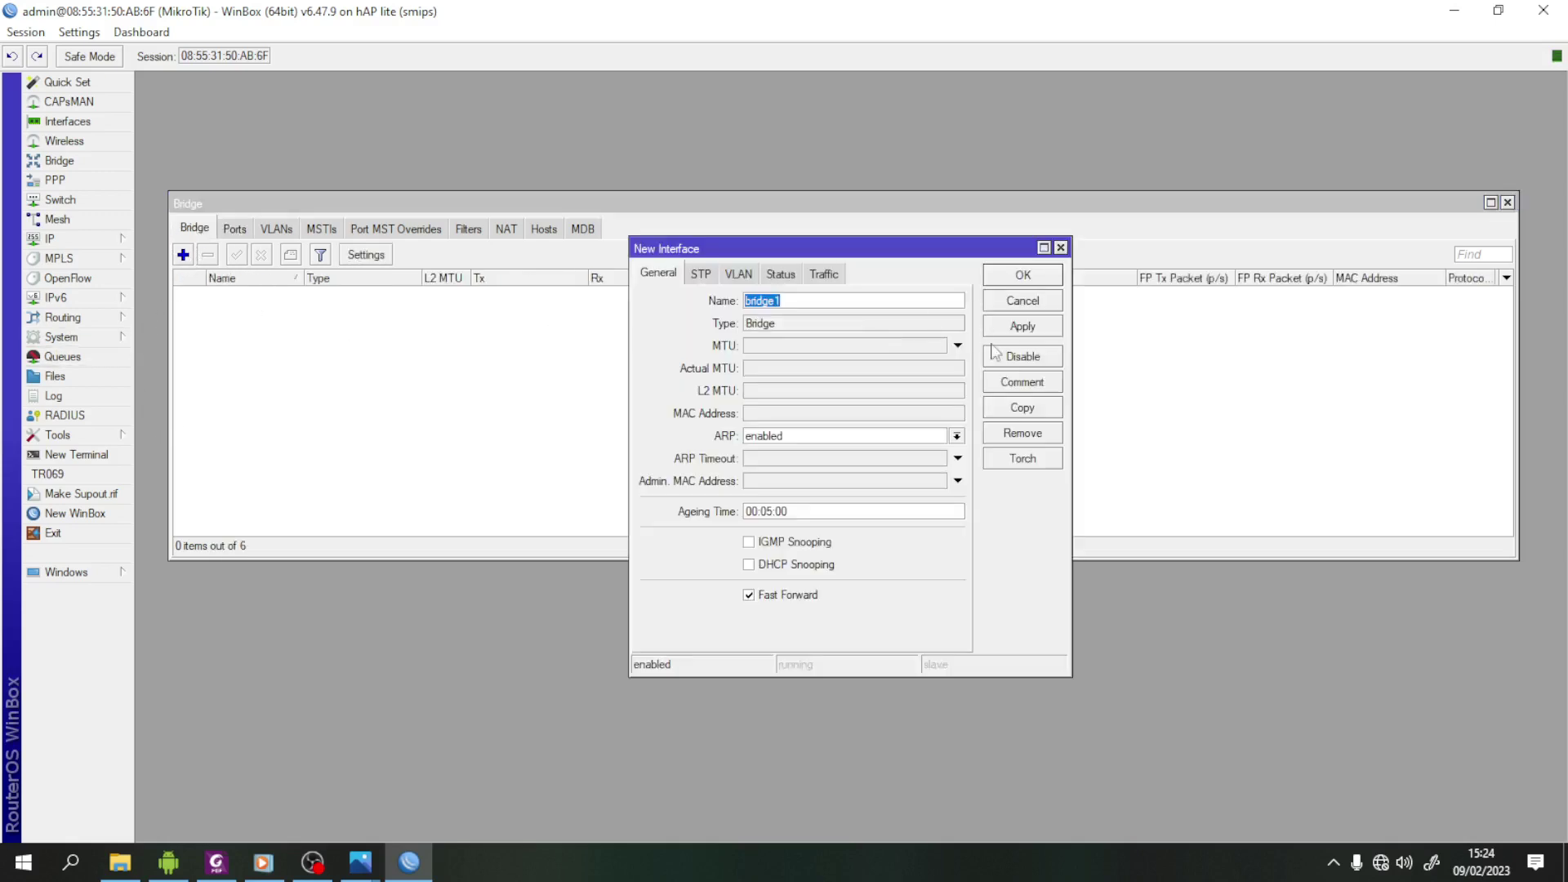
left_click(1037, 329)
left_click(1024, 276)
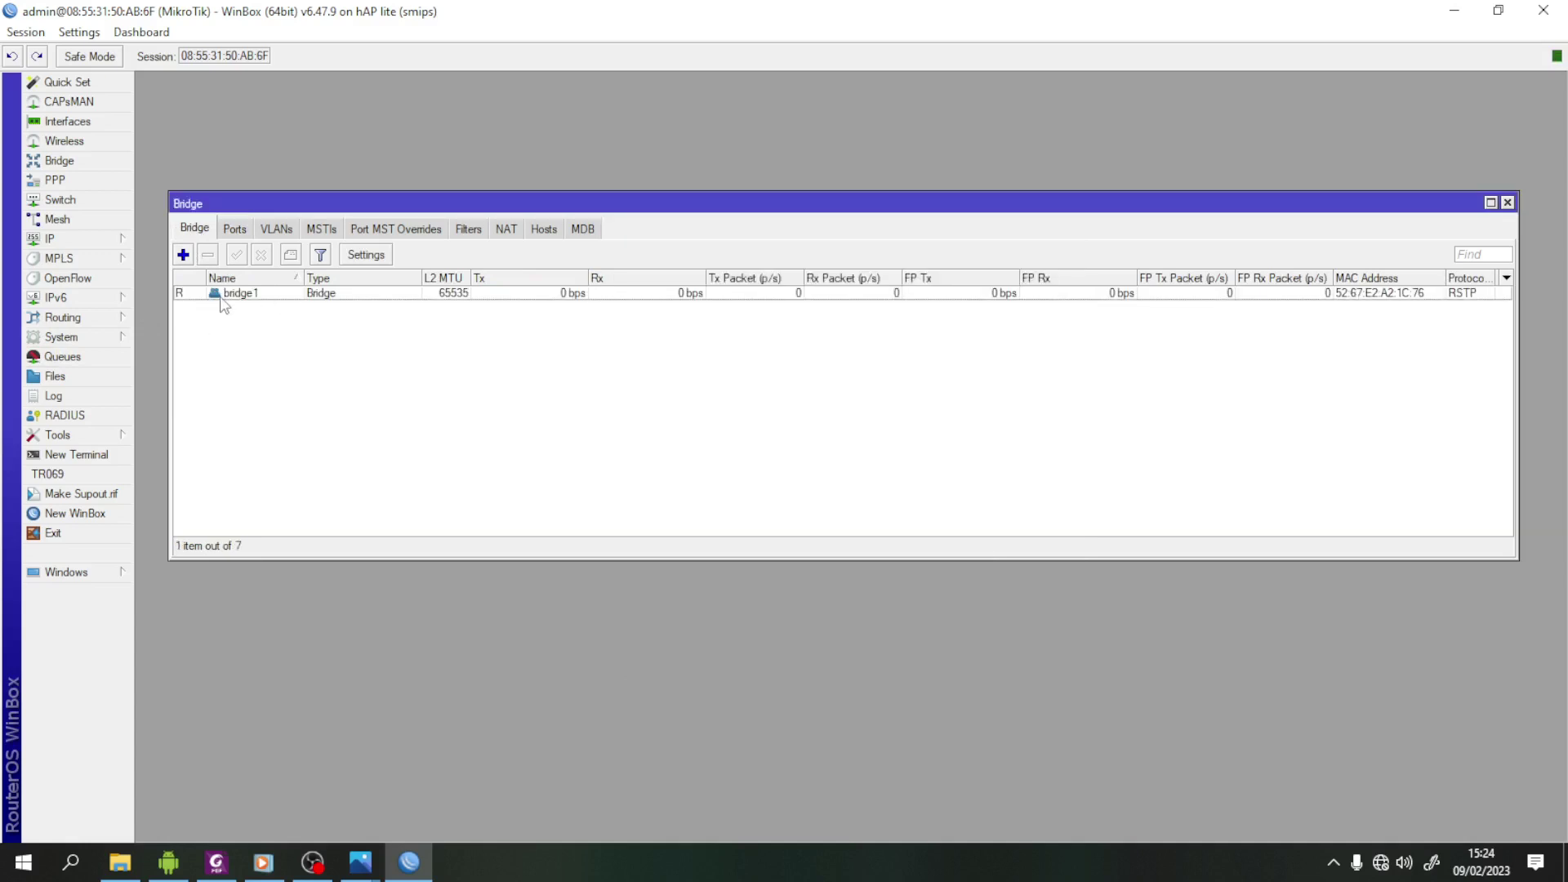
- Add ether1, ether2 and ether4 as bridge1 ports
left_click(235, 230)
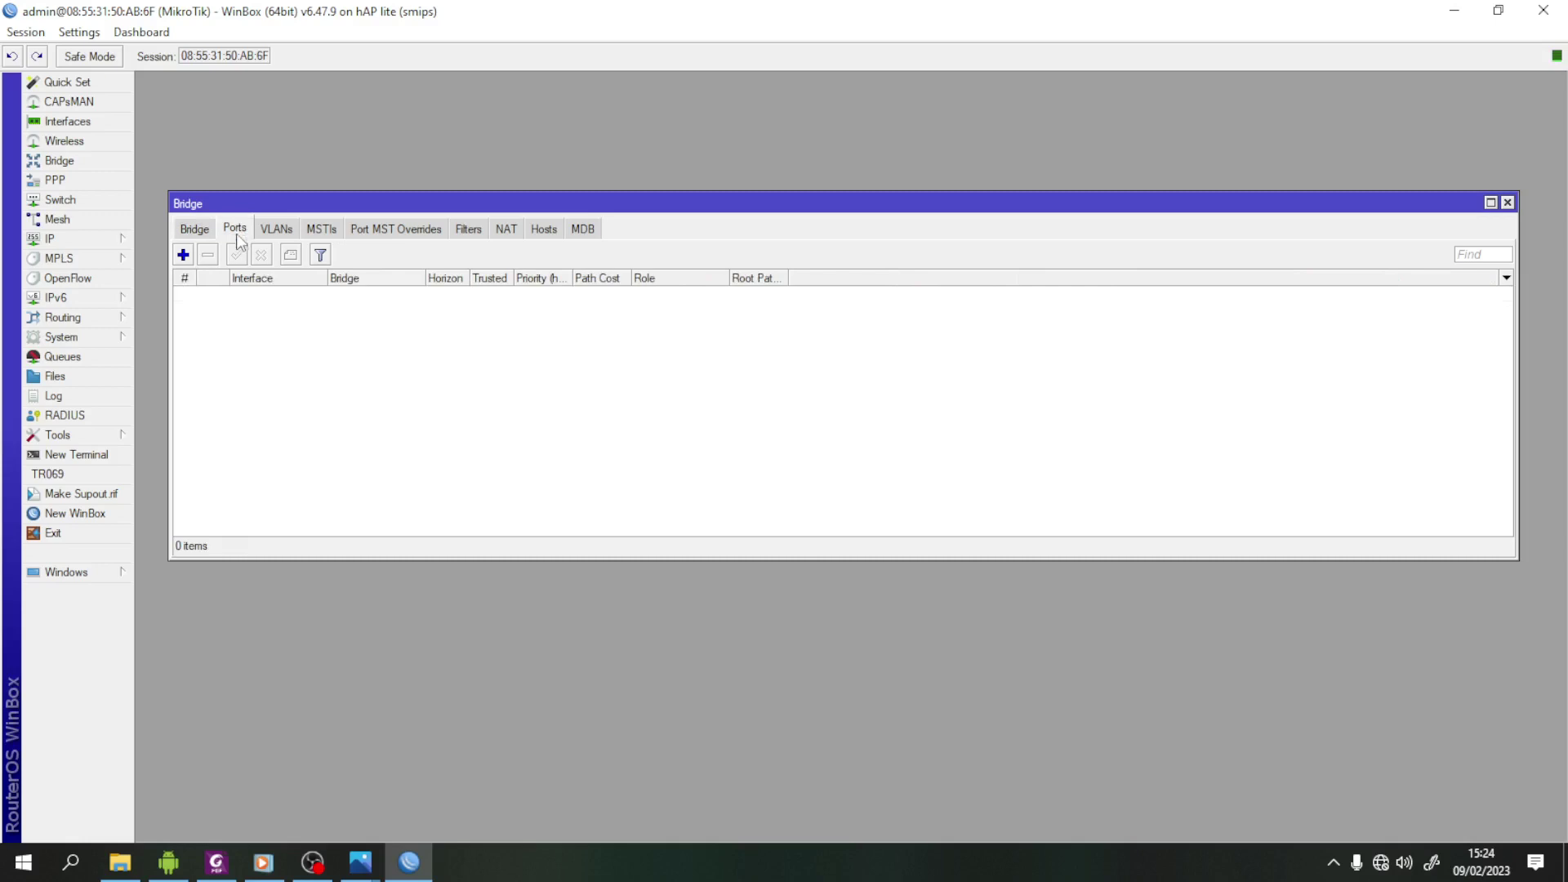
left_click(184, 254)
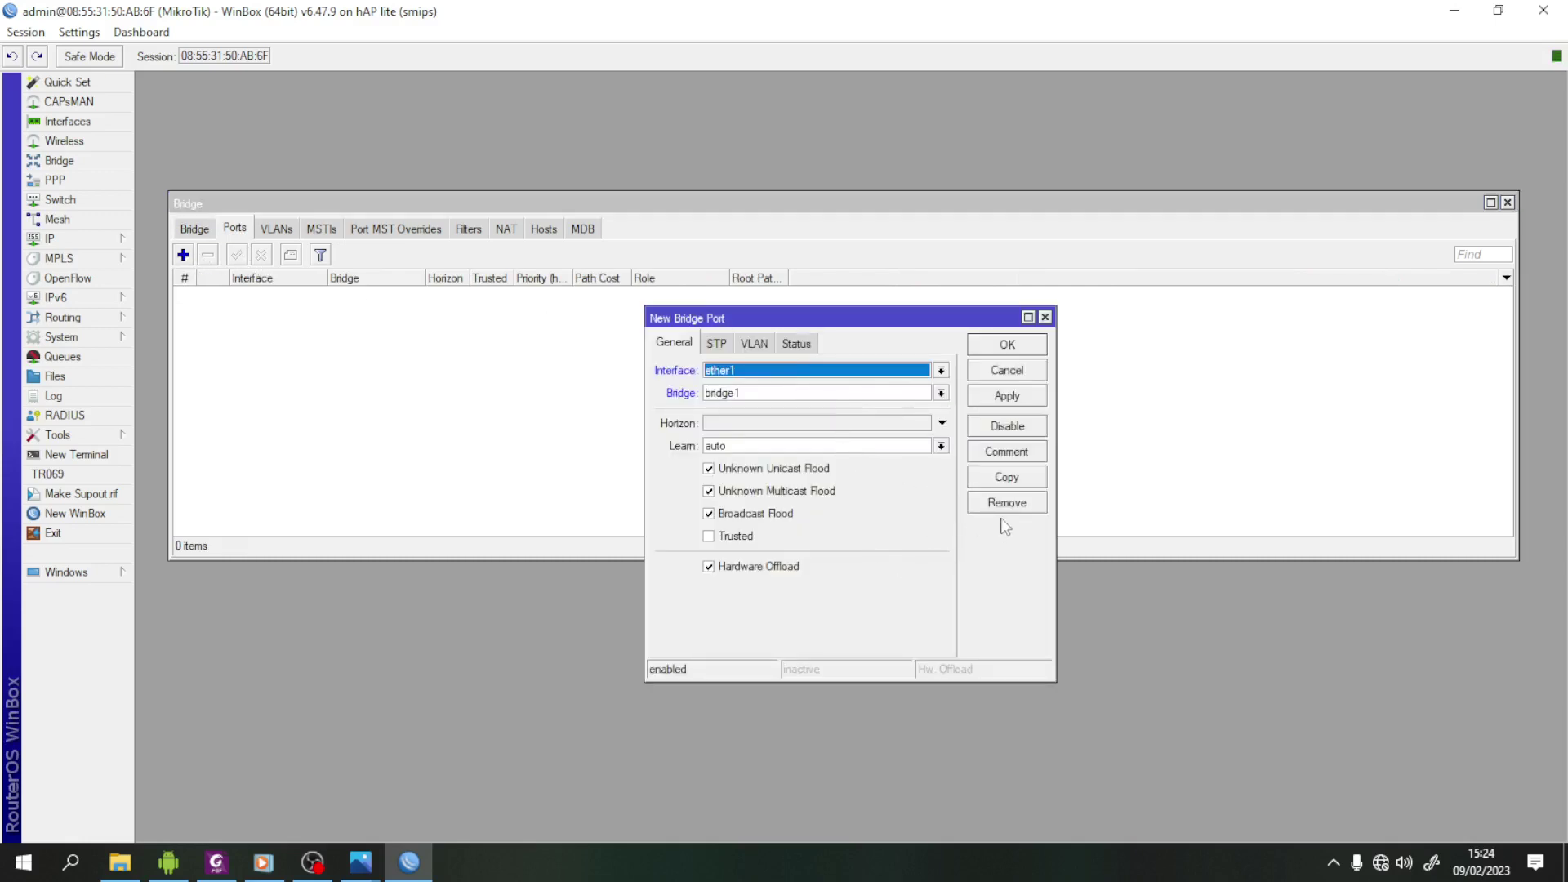
left_click(1021, 397)
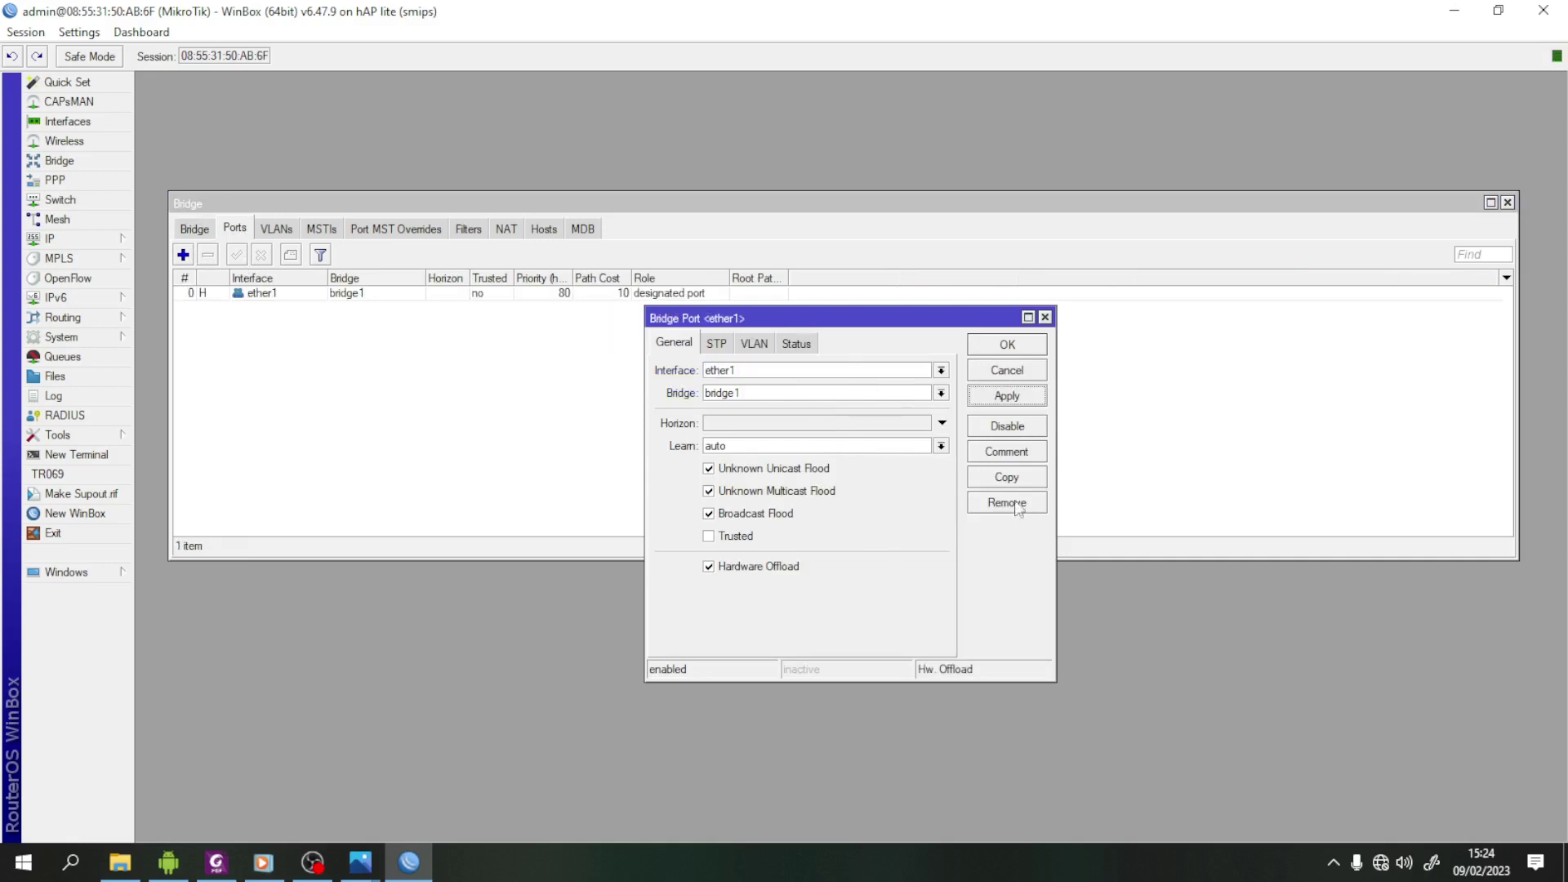
left_click(1013, 479)
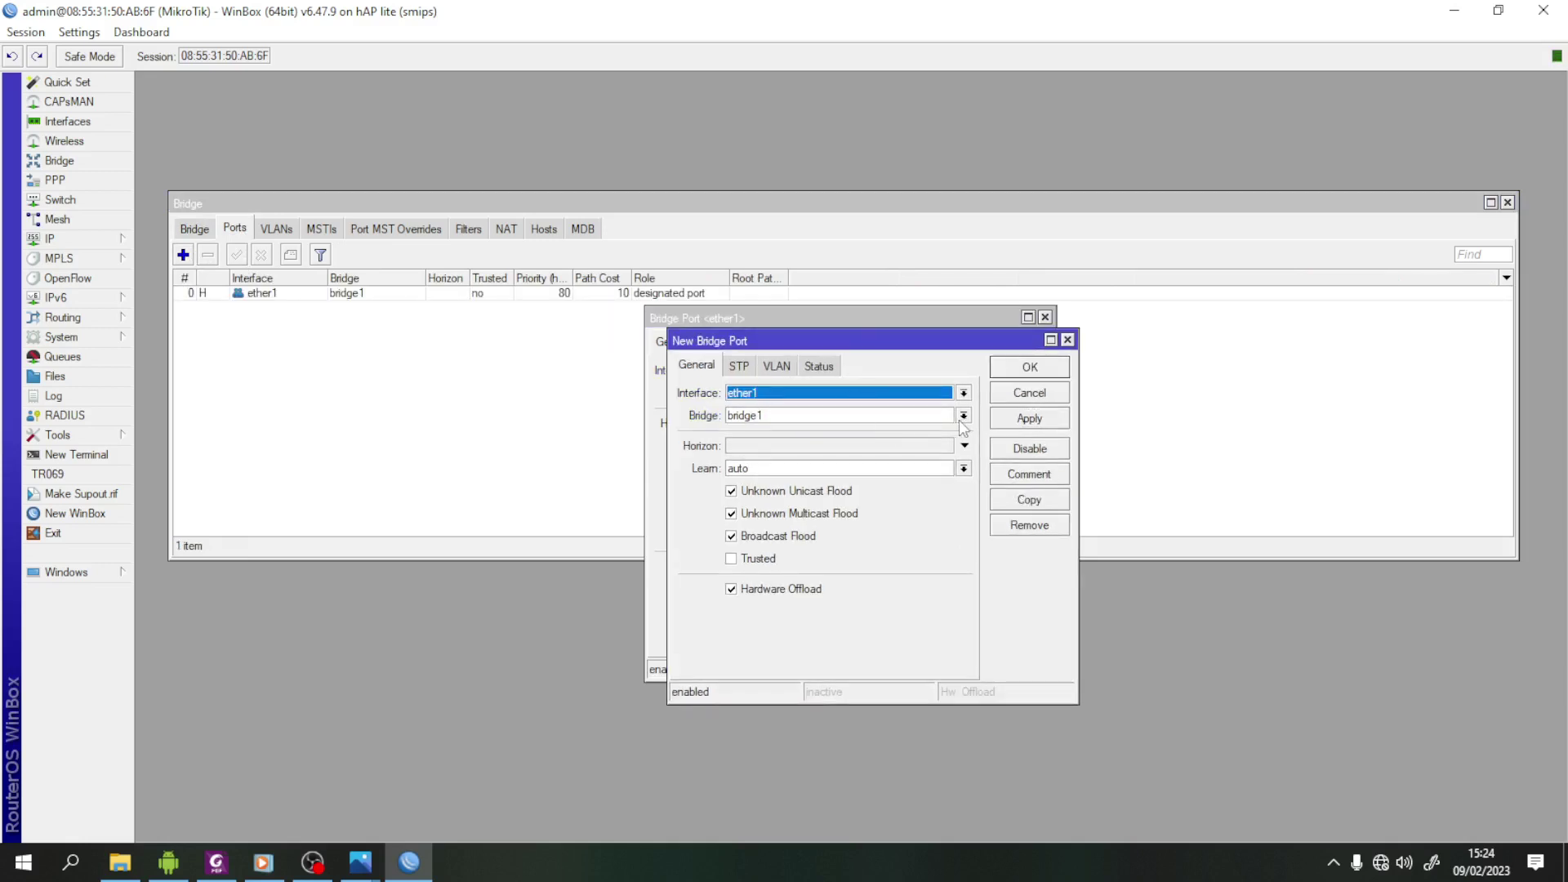
left_click(964, 393)
left_click(896, 447)
left_click(1049, 427)
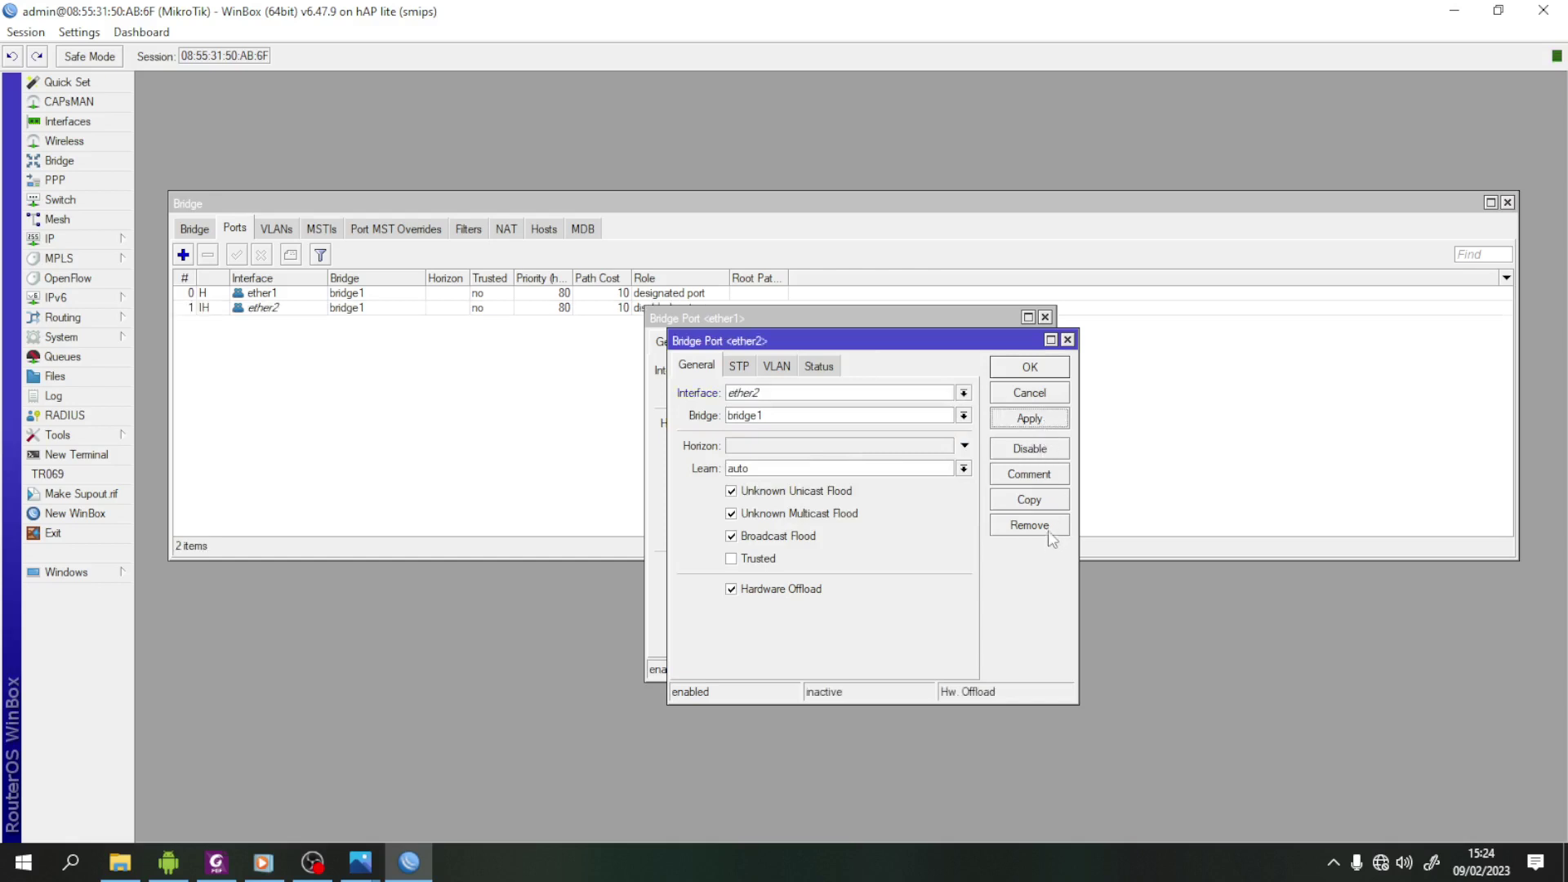
left_click(1046, 502)
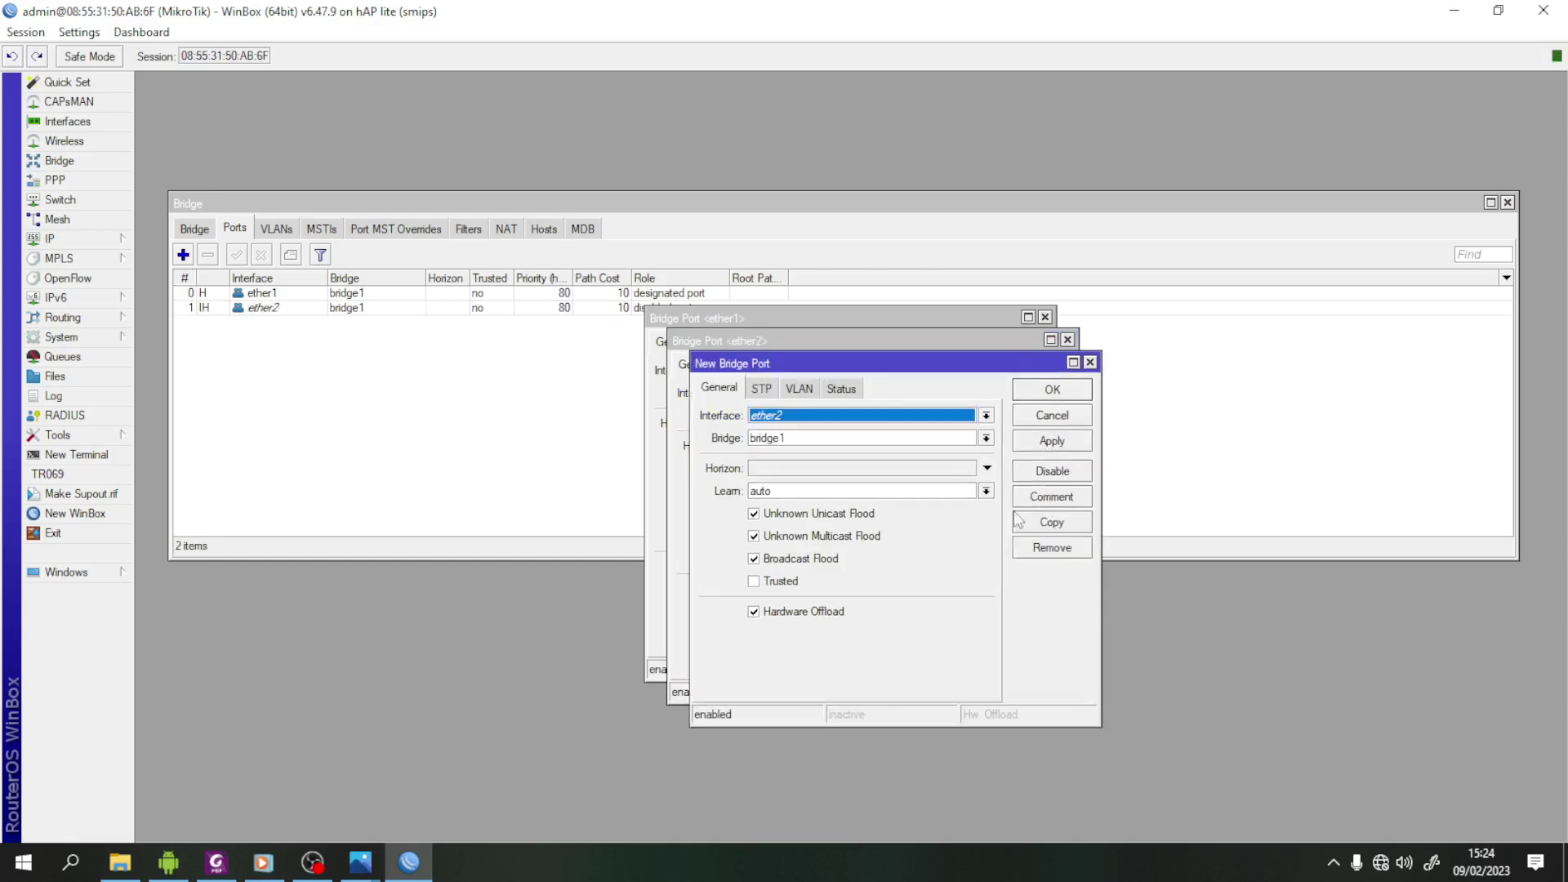
left_click(987, 417)
left_click(792, 500)
left_click(1077, 442)
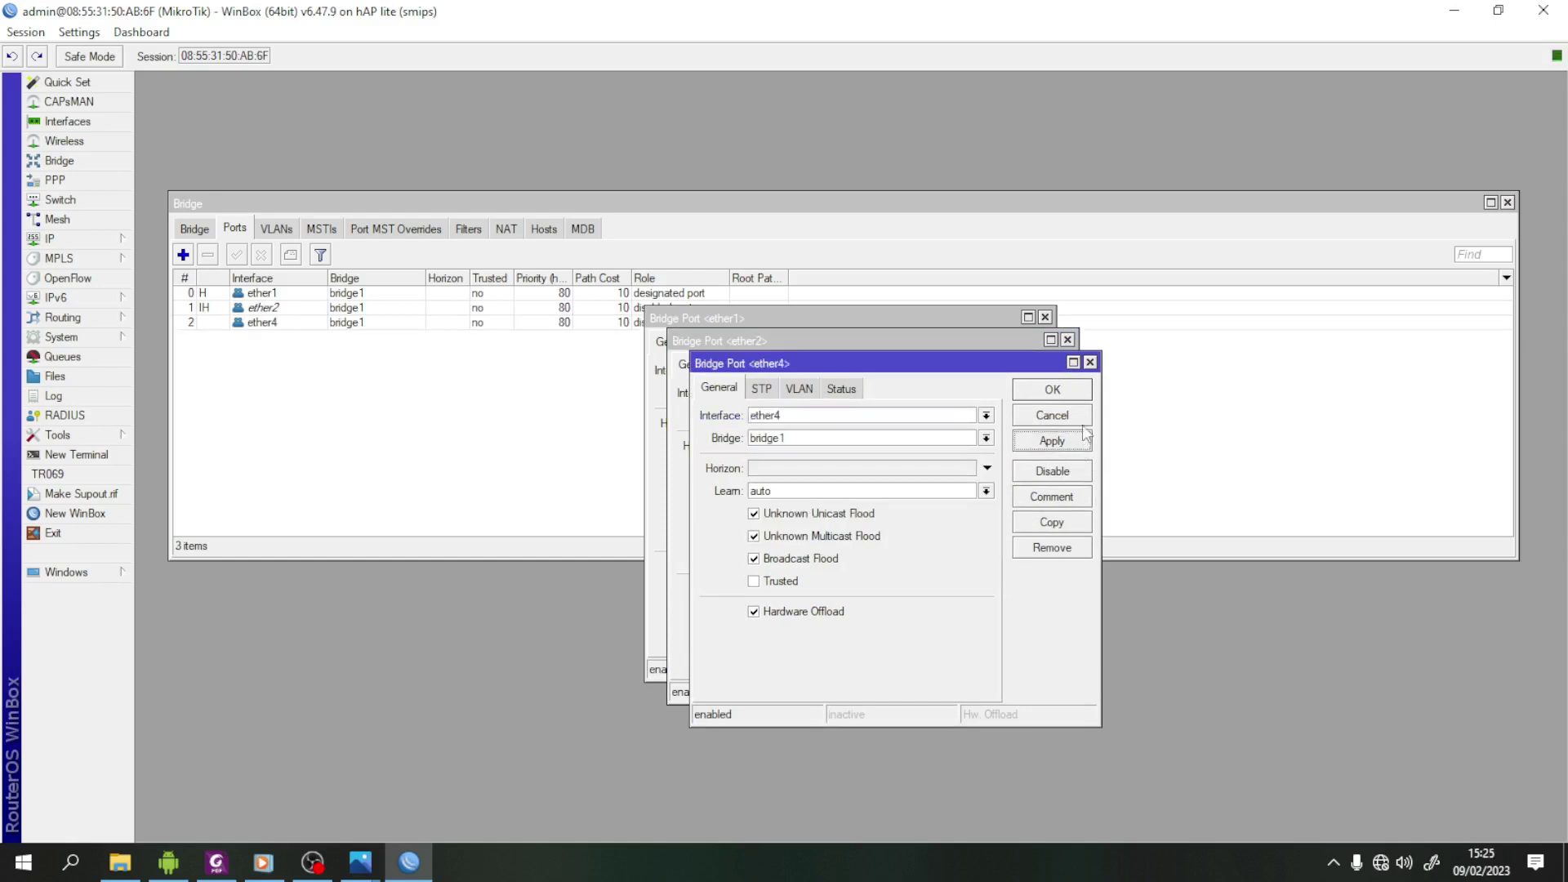
left_click(1069, 393)
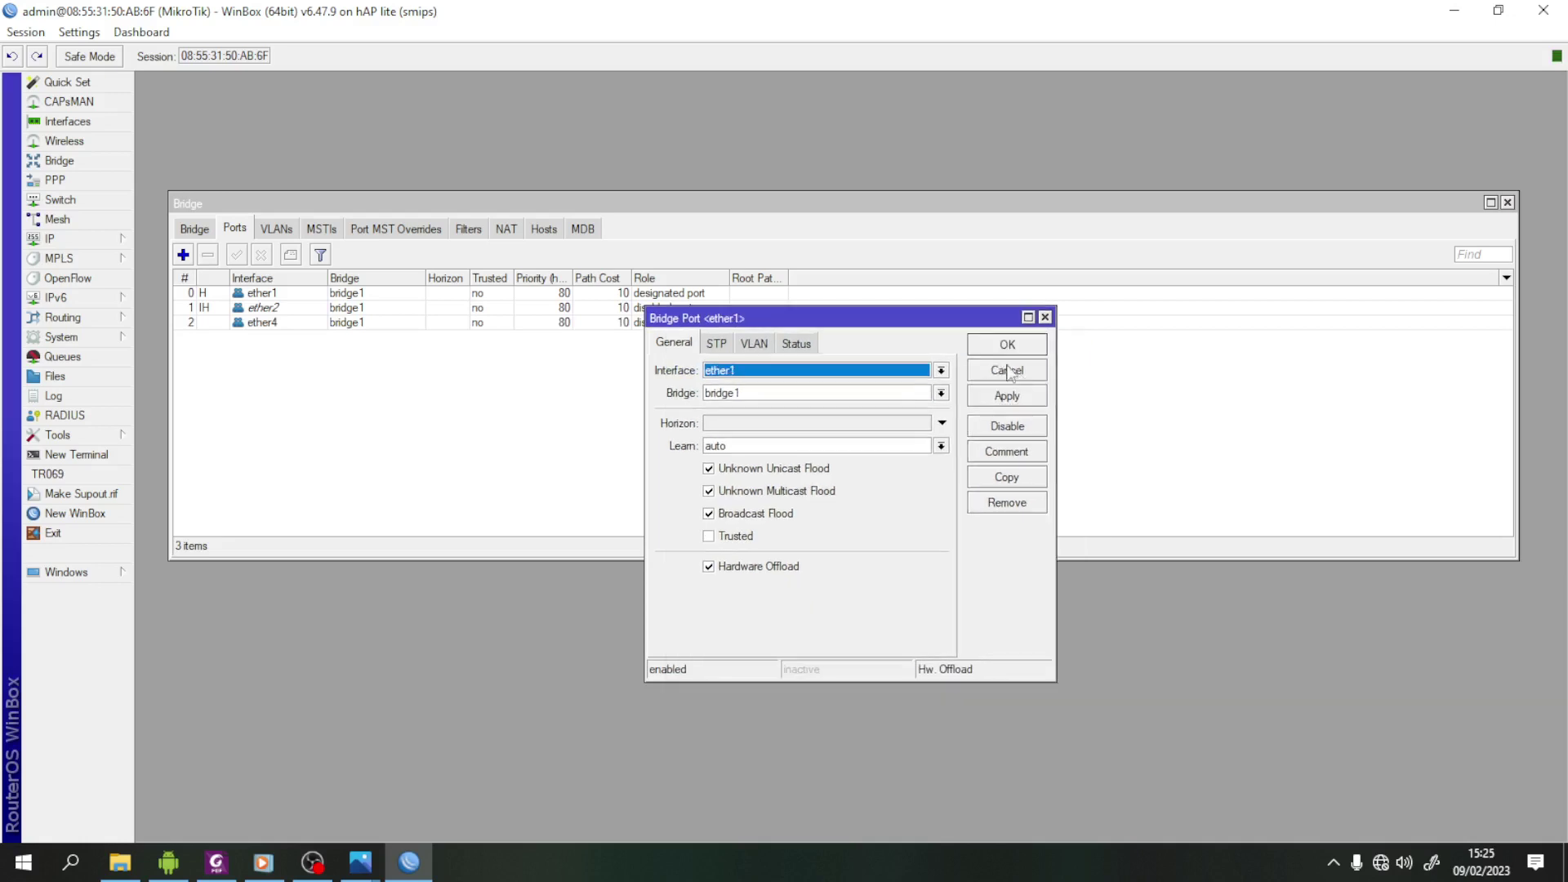
left_click(1026, 373)
left_click(1001, 350)
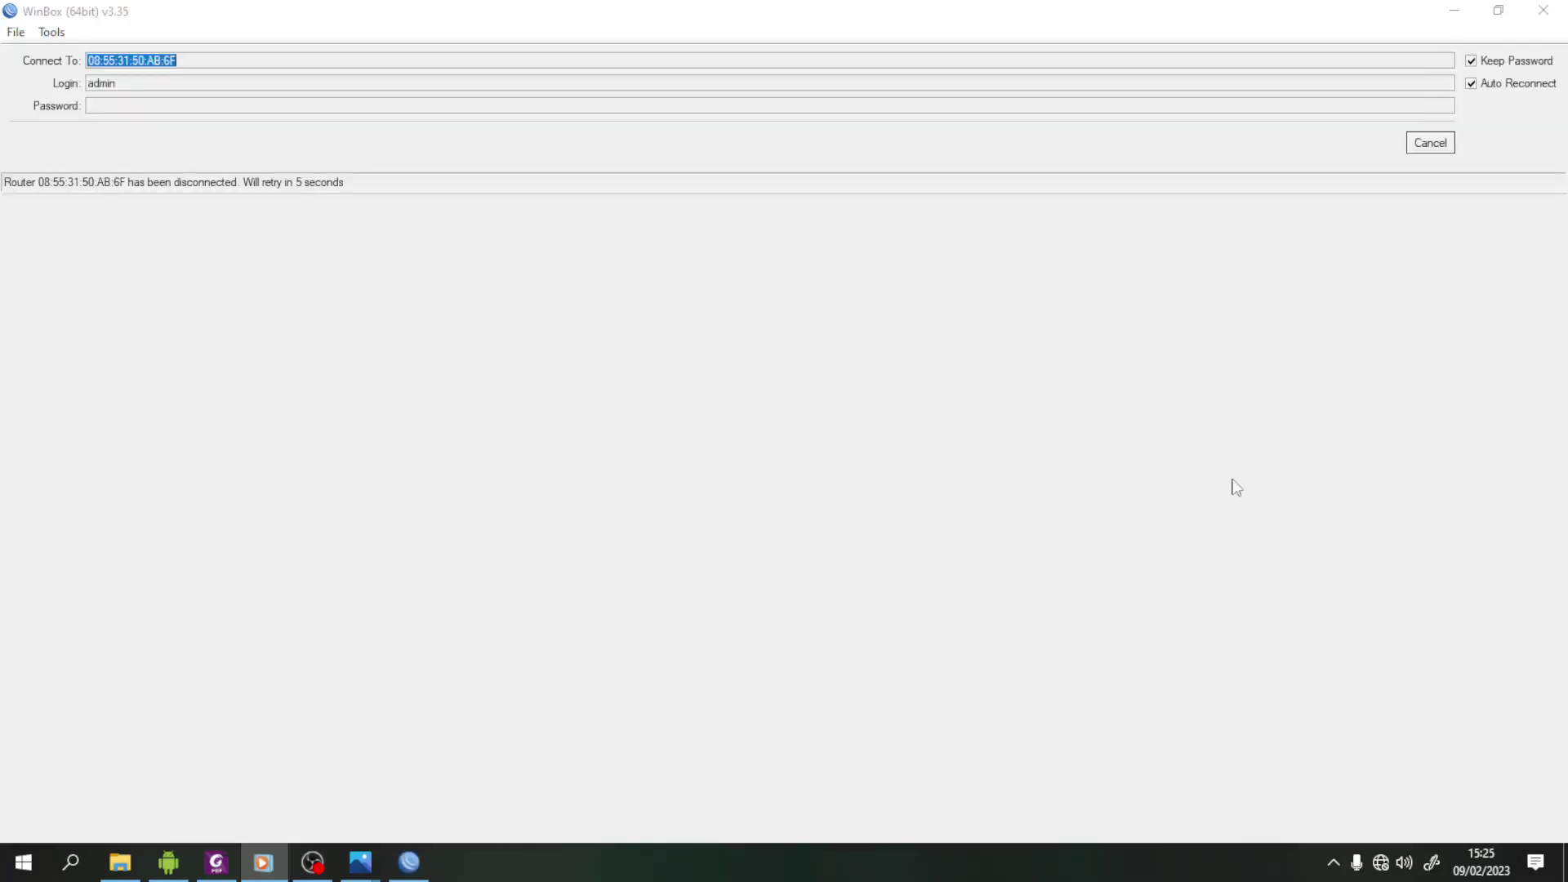
- Reconnect to the second router after the disconnect and close the Bridge window
left_click(1432, 148)
left_click(59, 239)
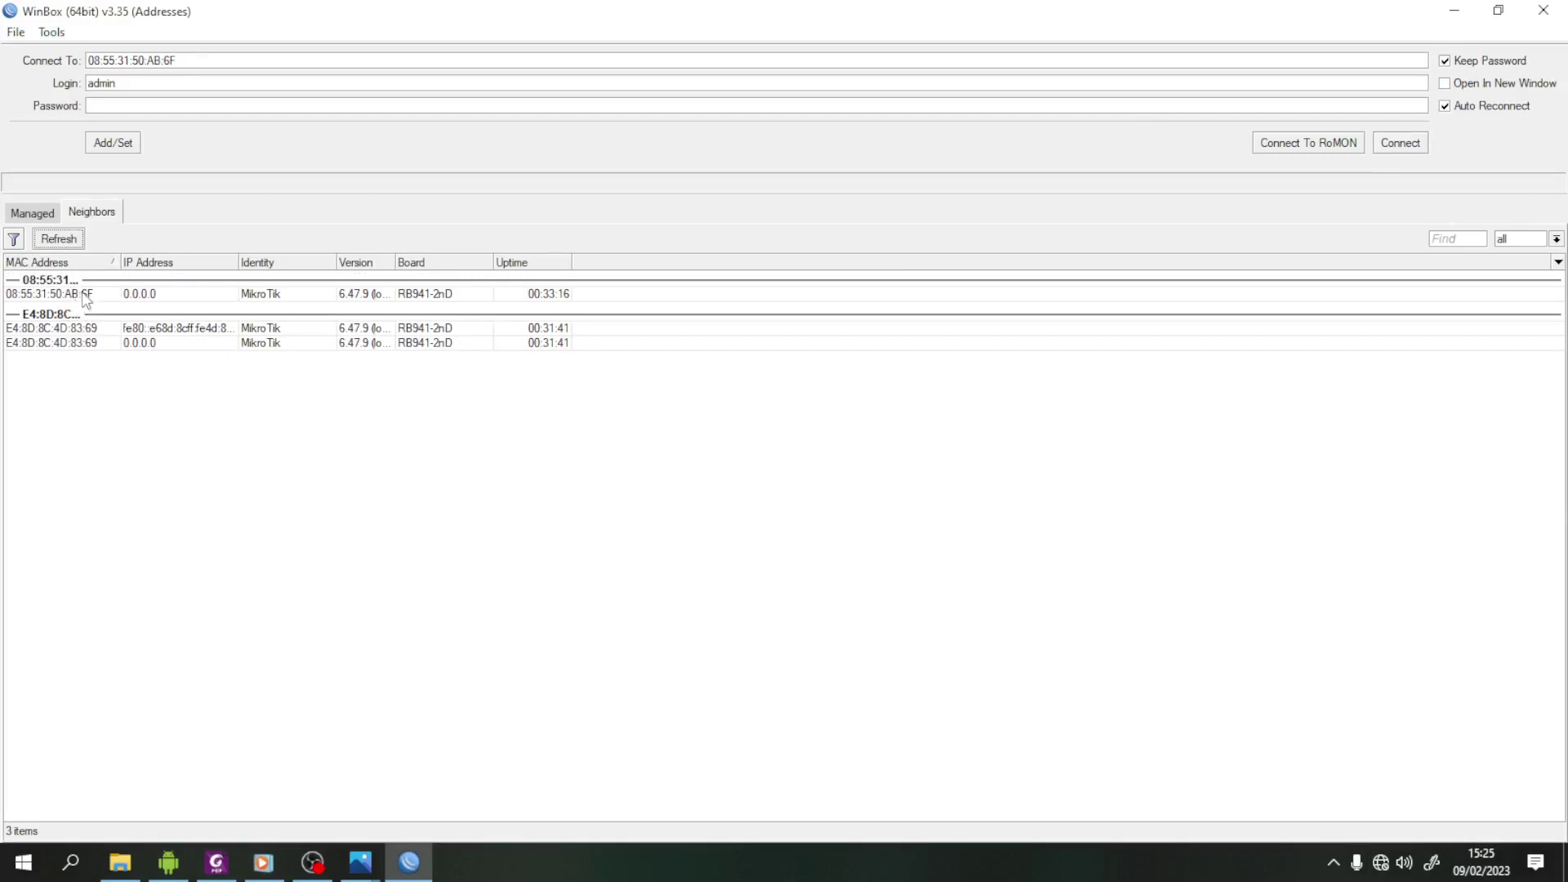
left_click(85, 294)
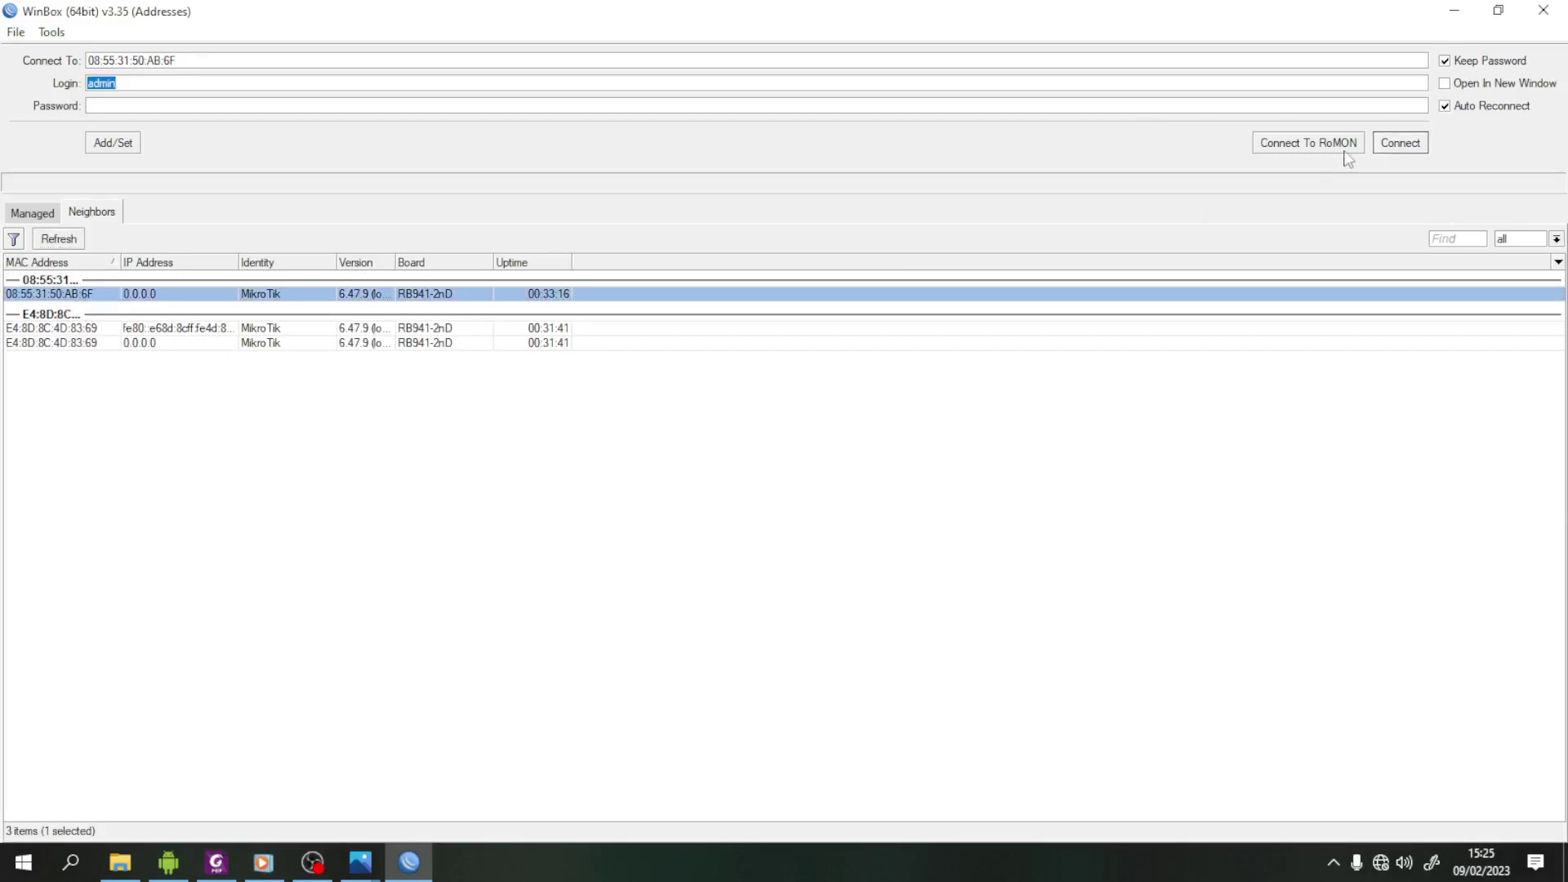
left_click(1401, 142)
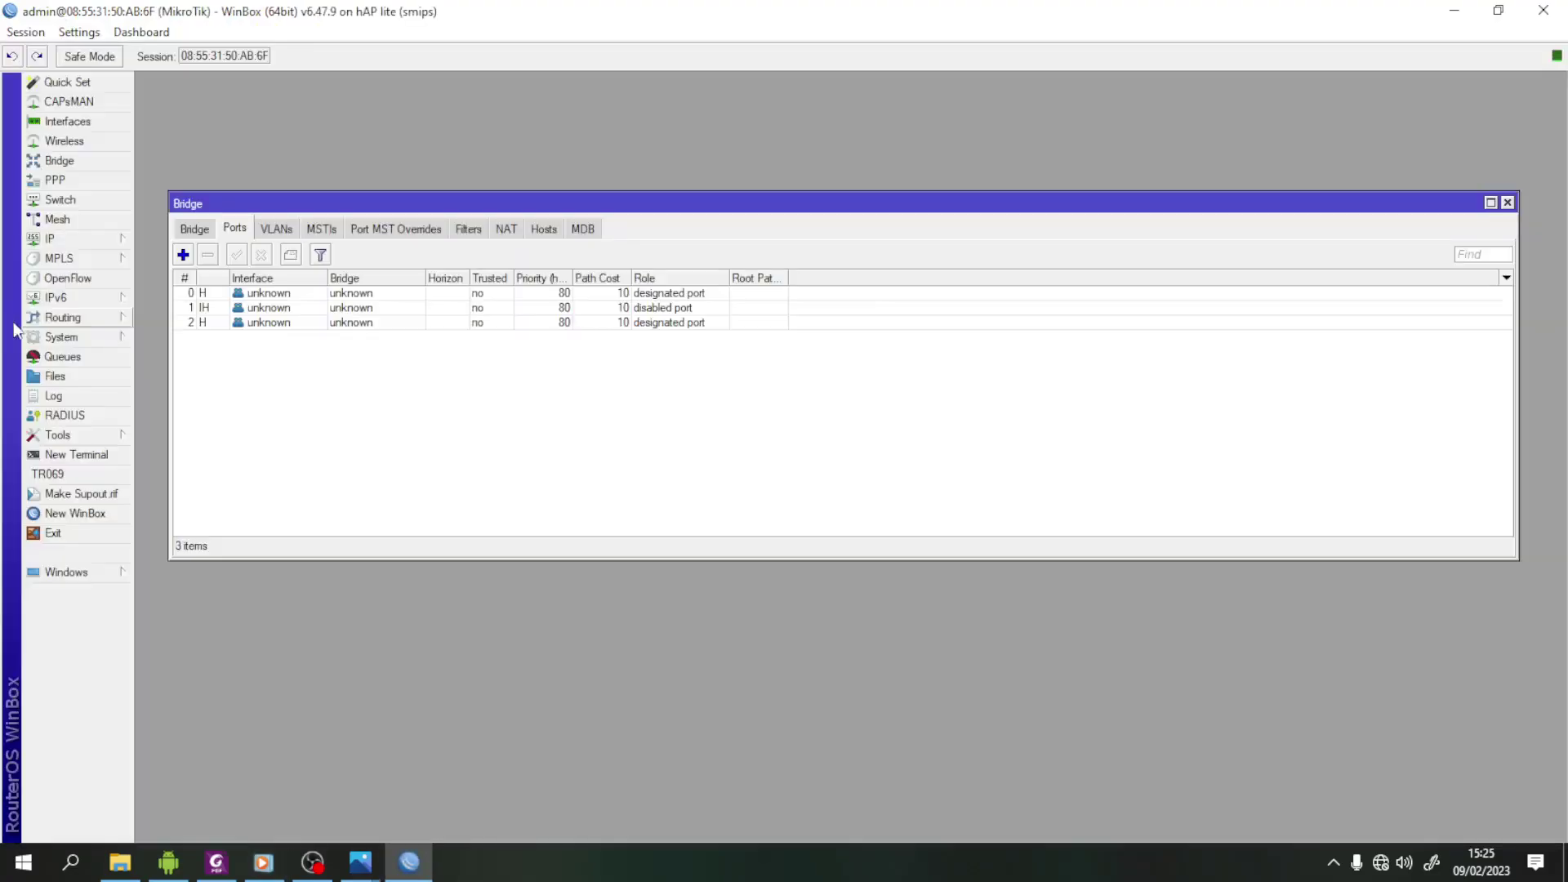
left_click(1508, 203)
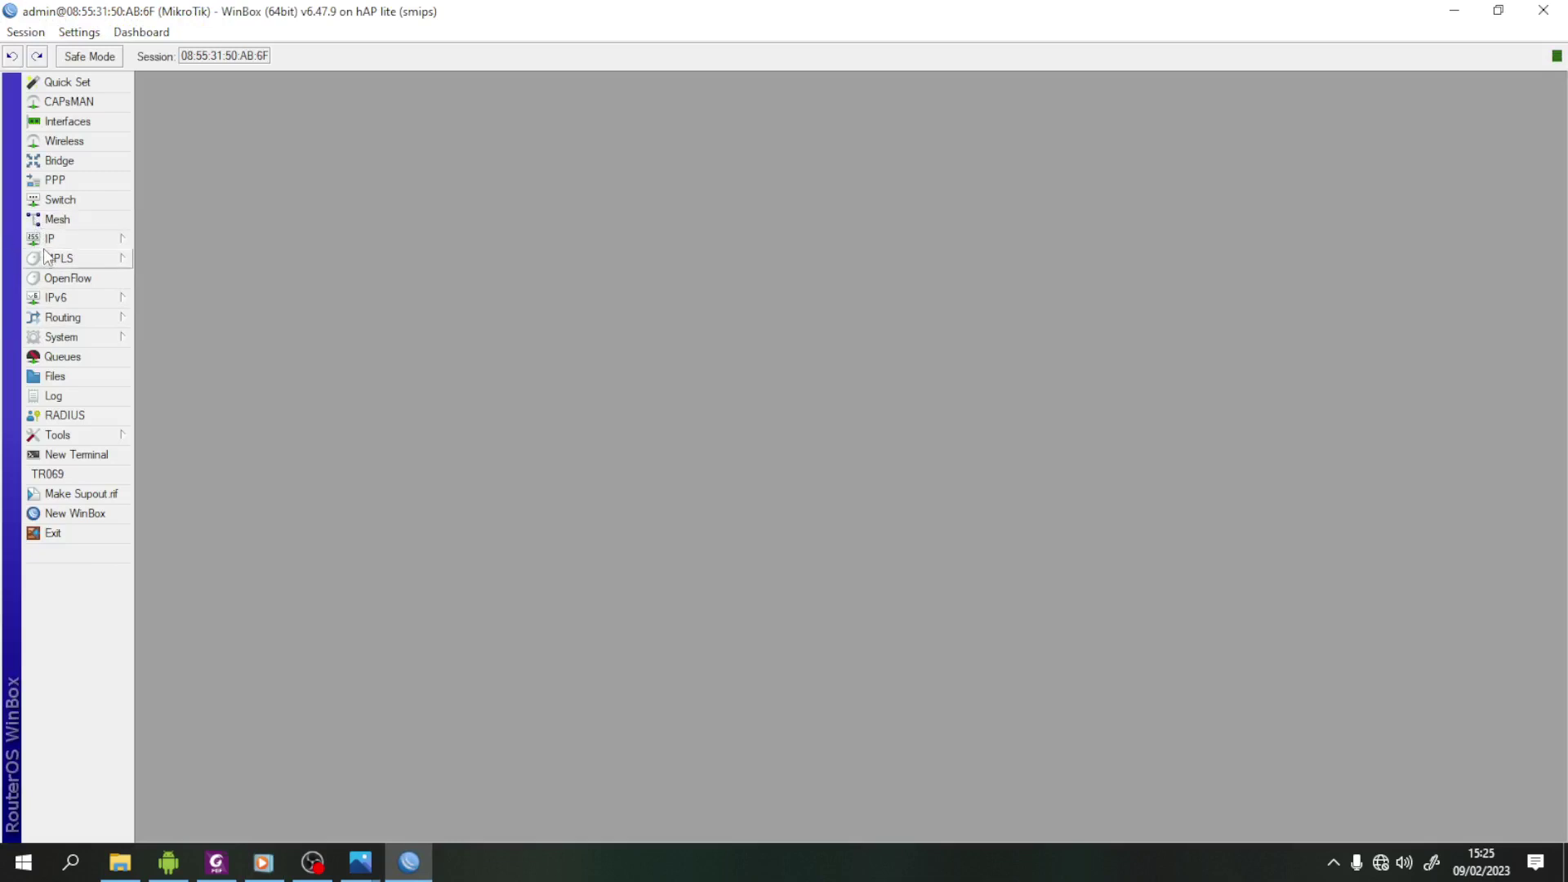
- Add switch1 VLAN 10 with member ports ether1 and ether2
left_click(72, 201)
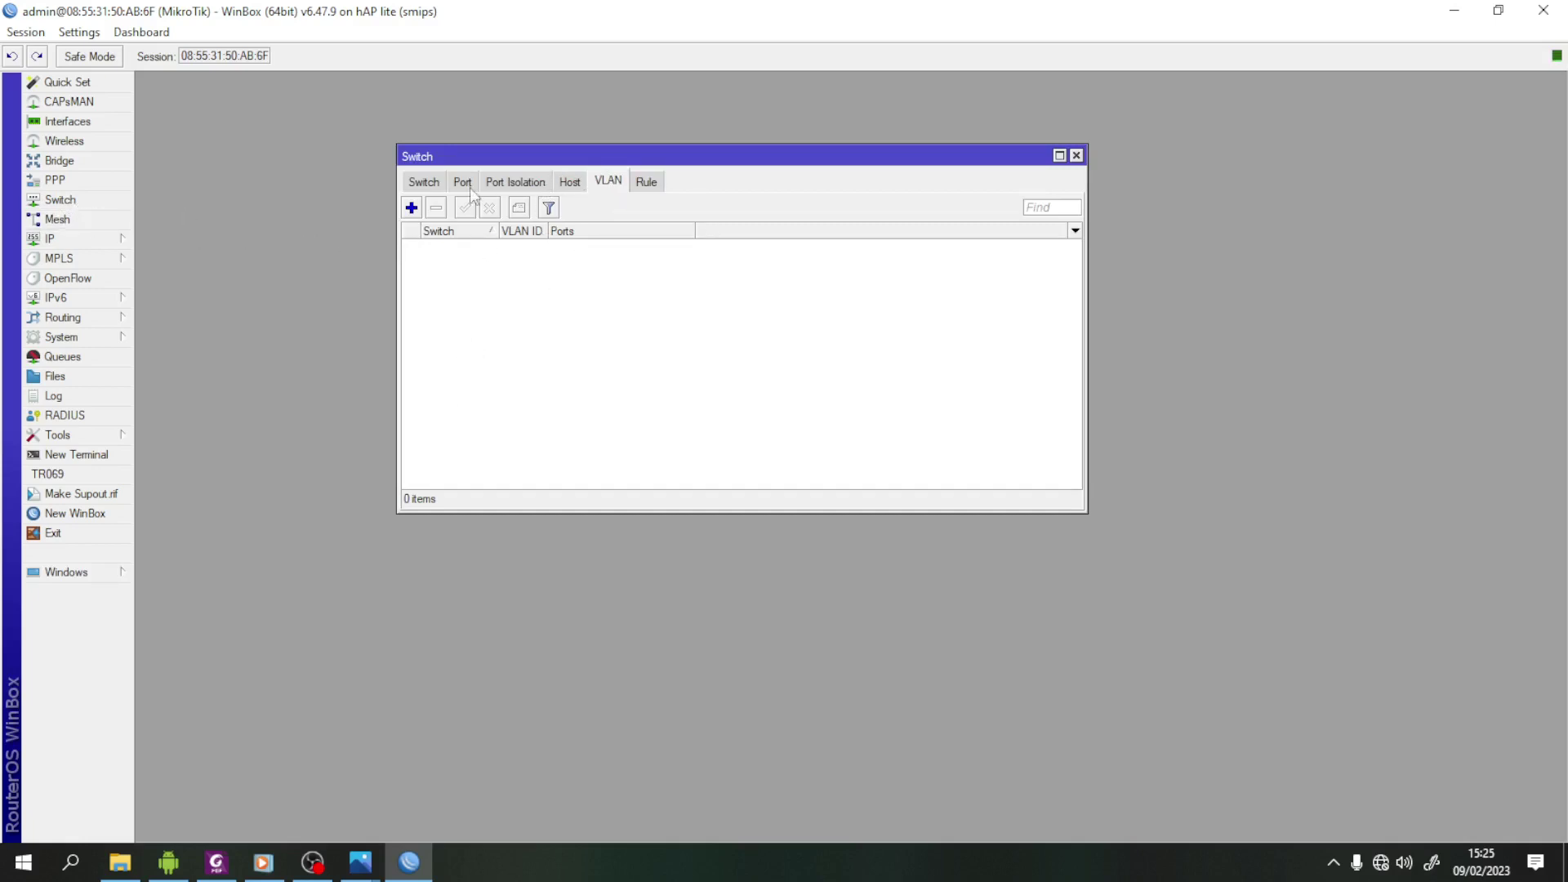
left_click(412, 208)
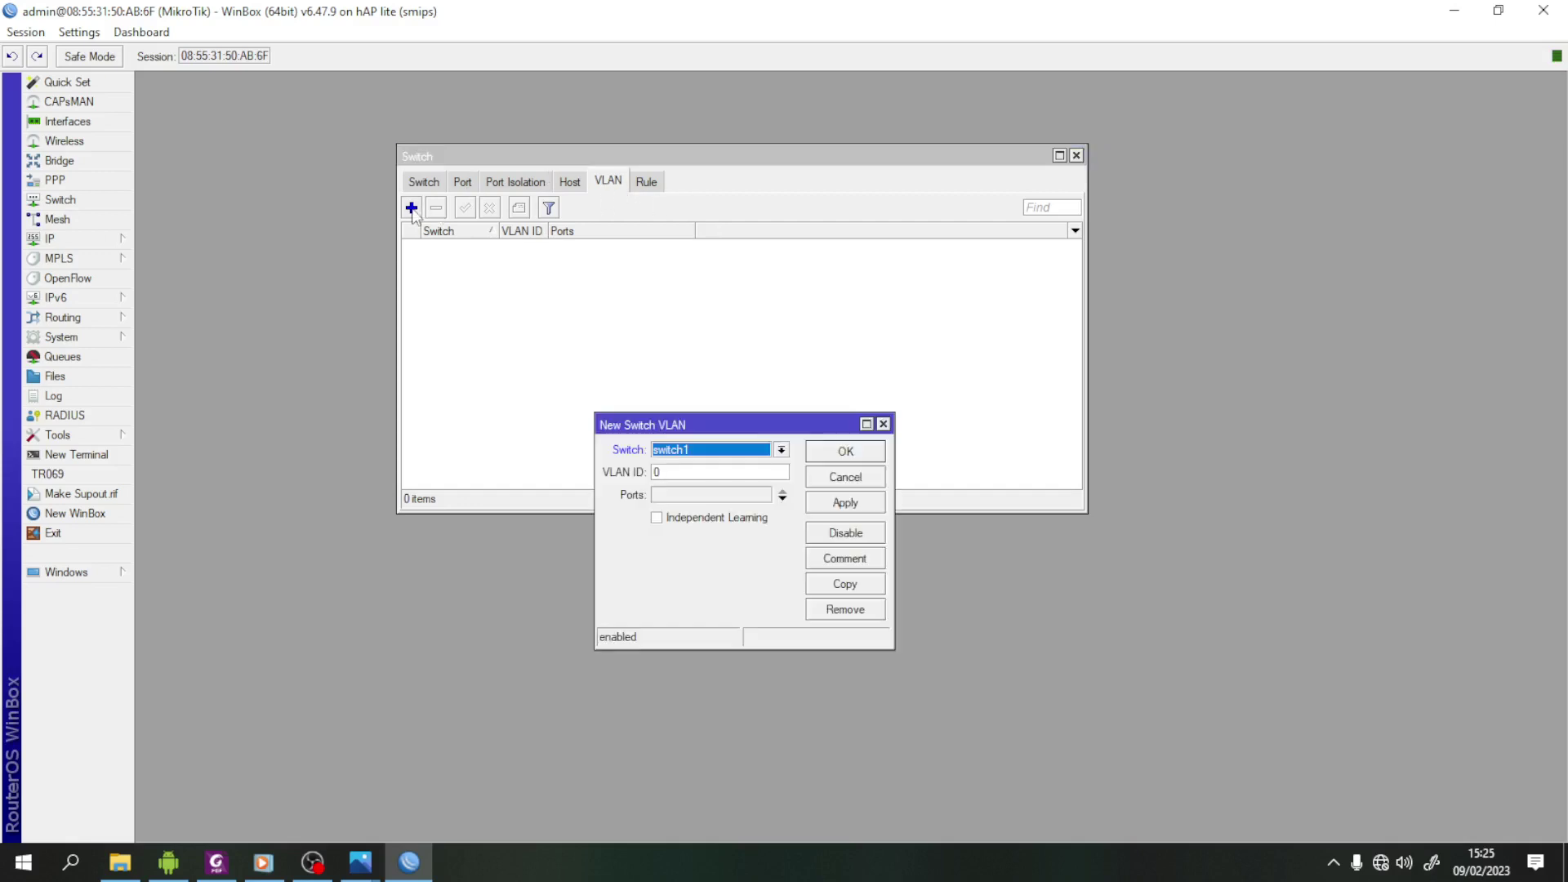
left_click_drag(784, 423, 783, 304)
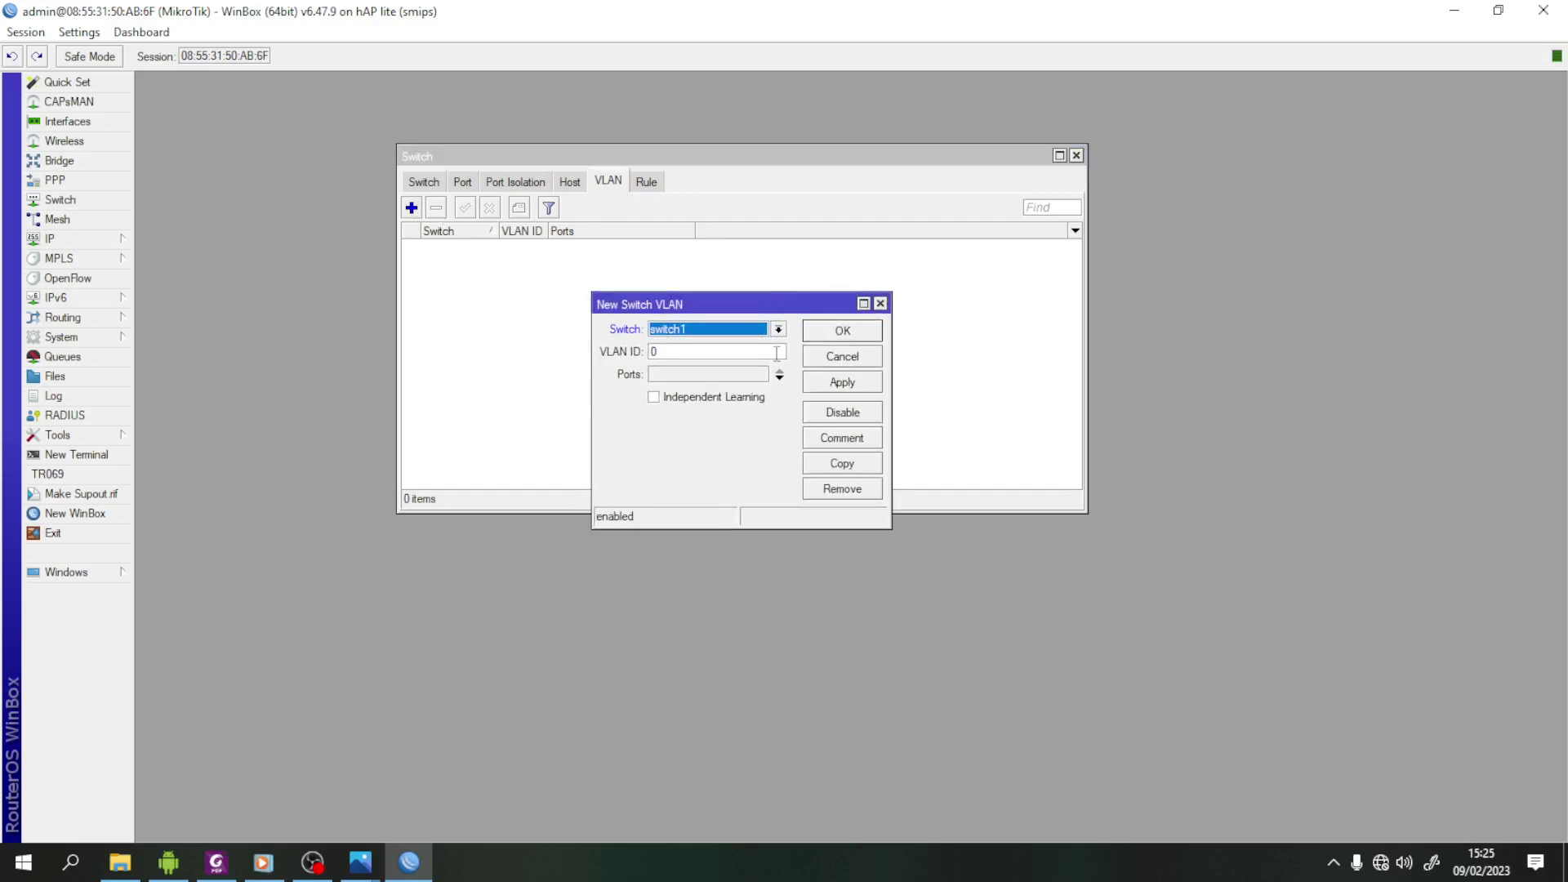
left_click(685, 353)
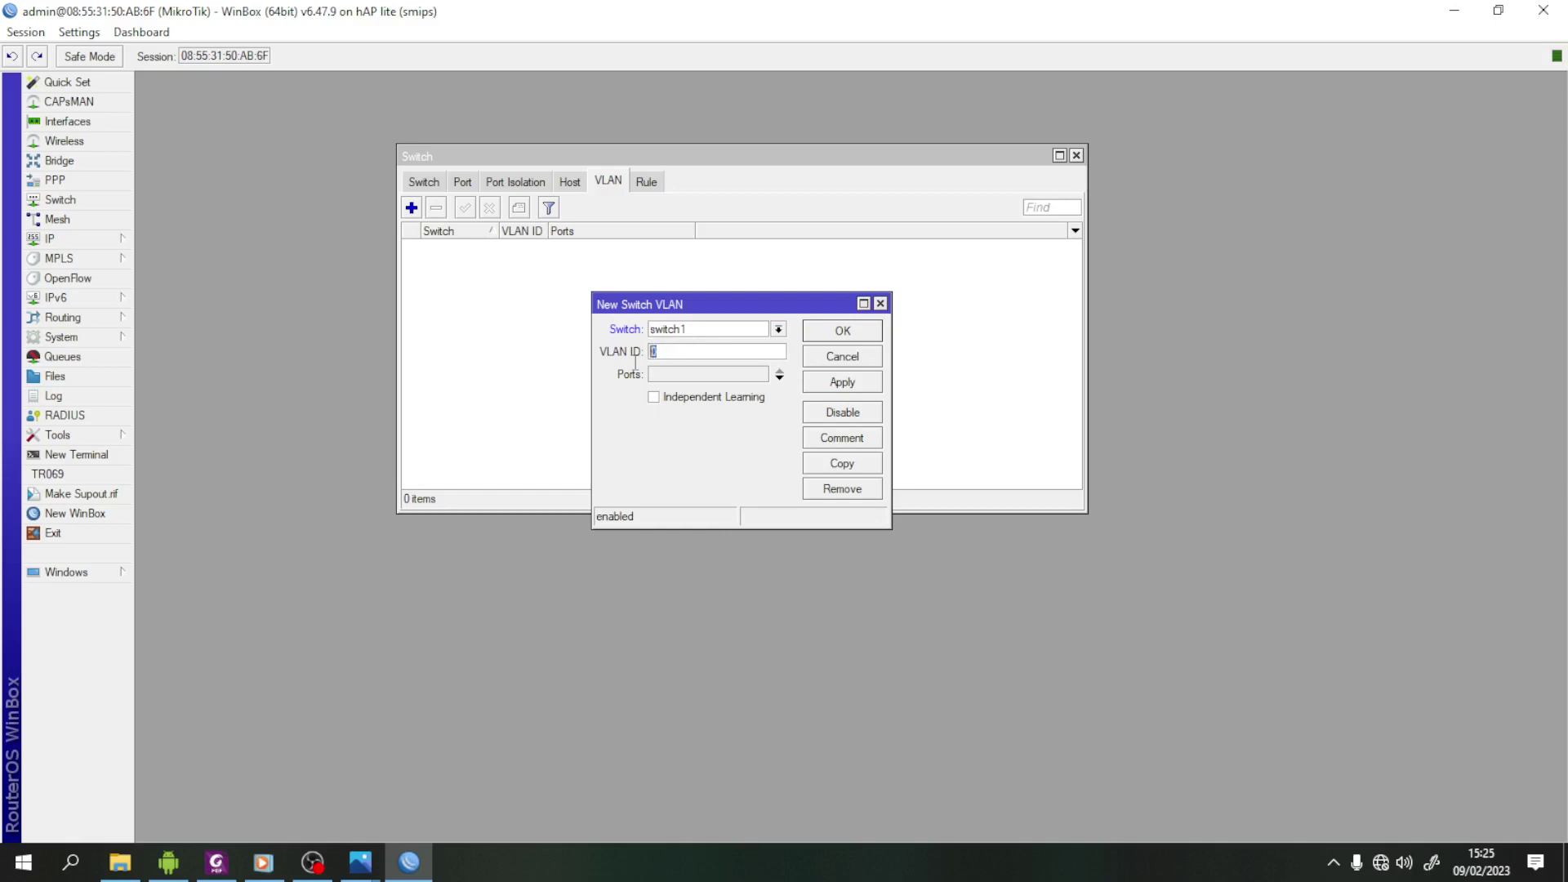
left_click(726, 357)
left_click(760, 377)
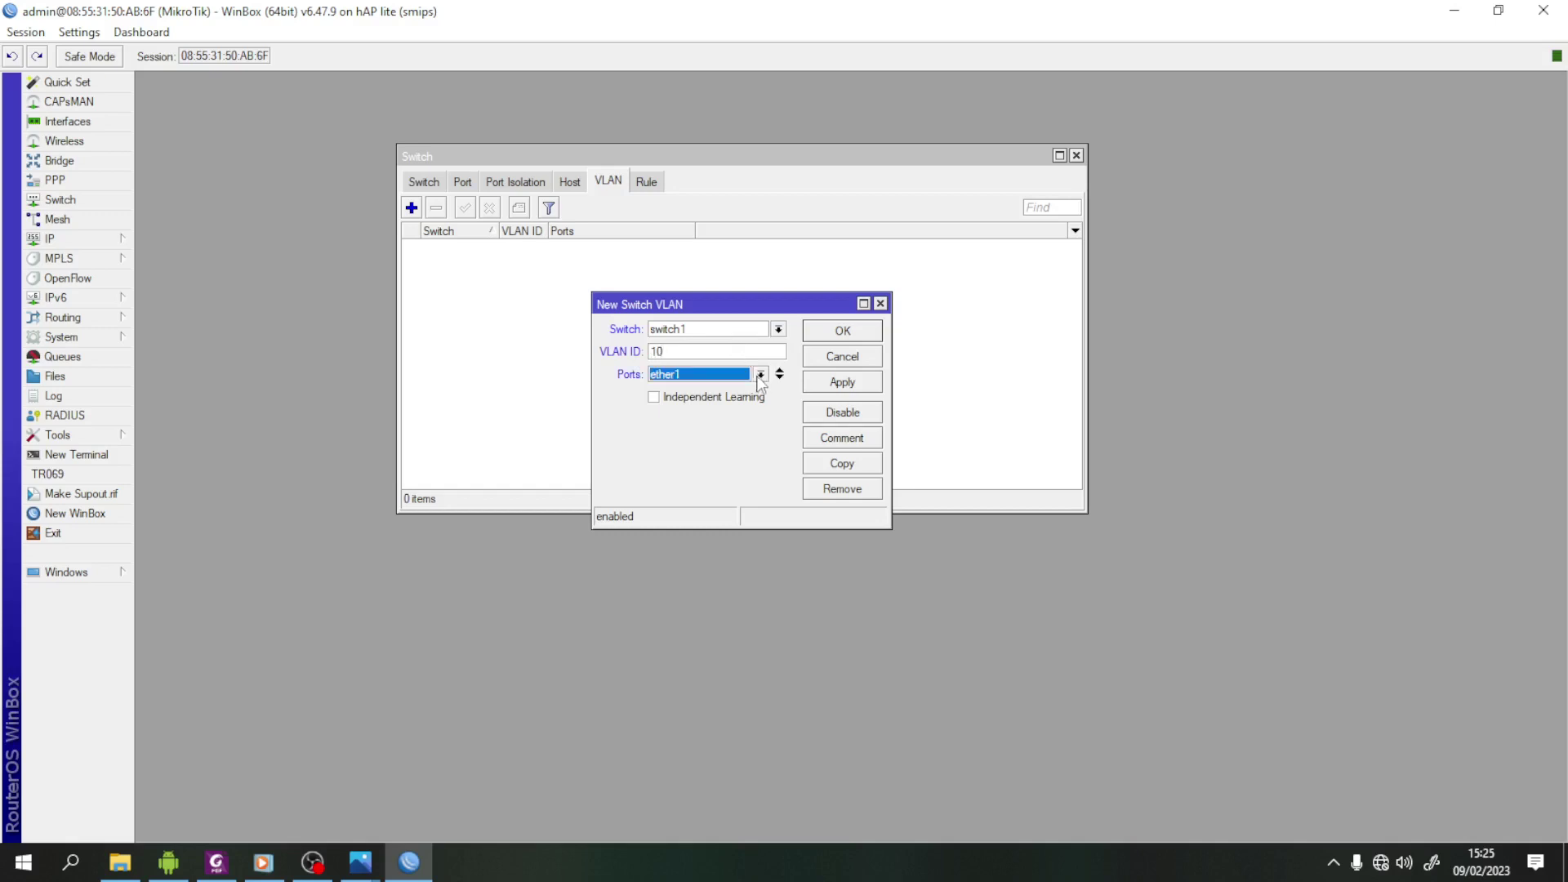
left_click(780, 379)
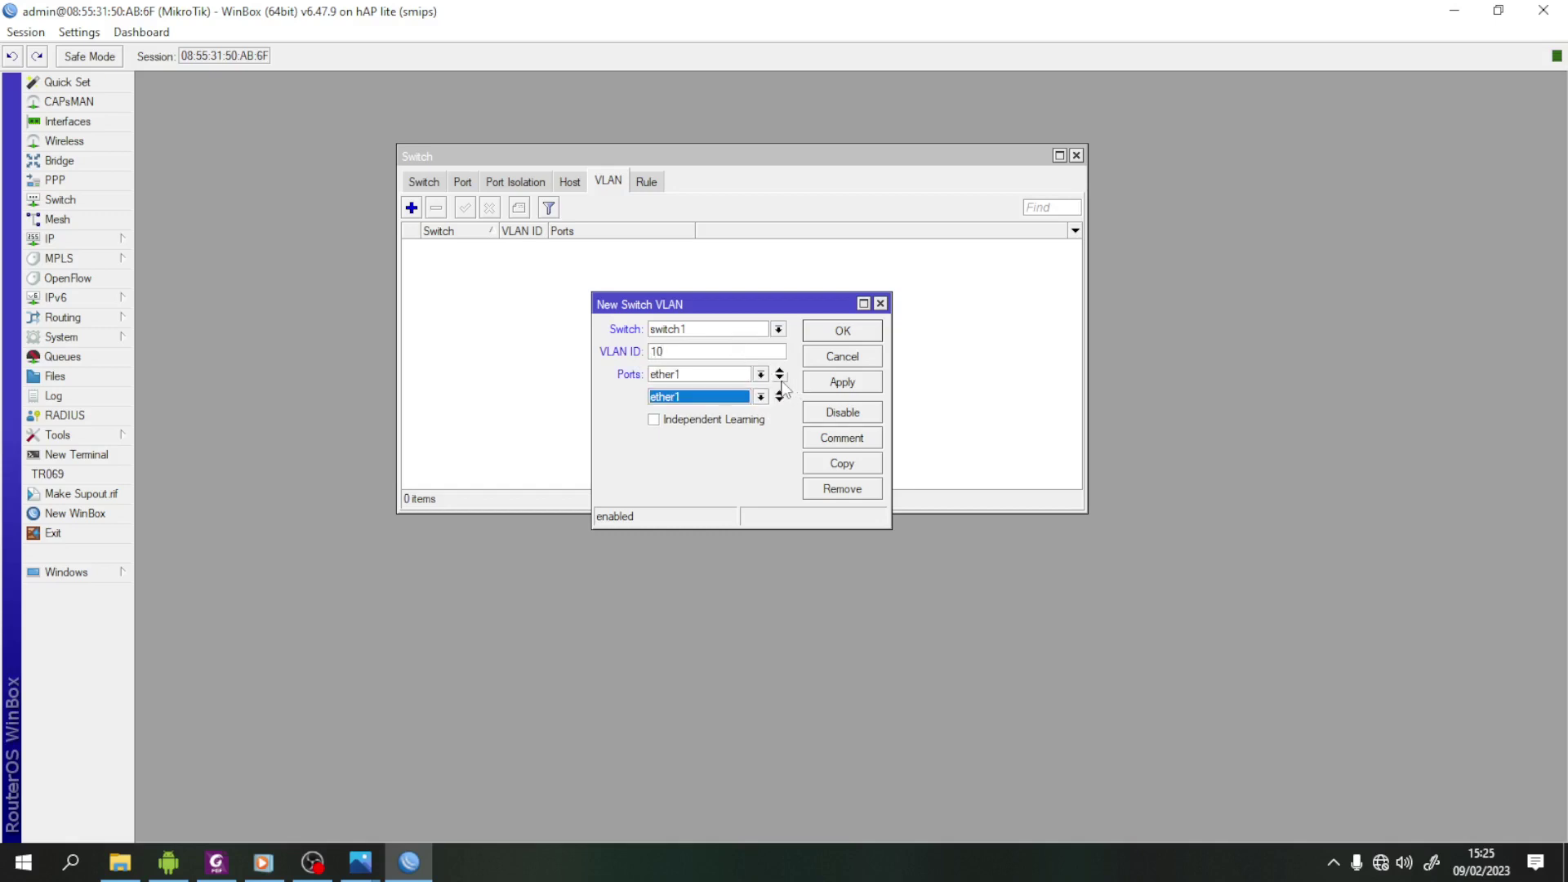
left_click(760, 397)
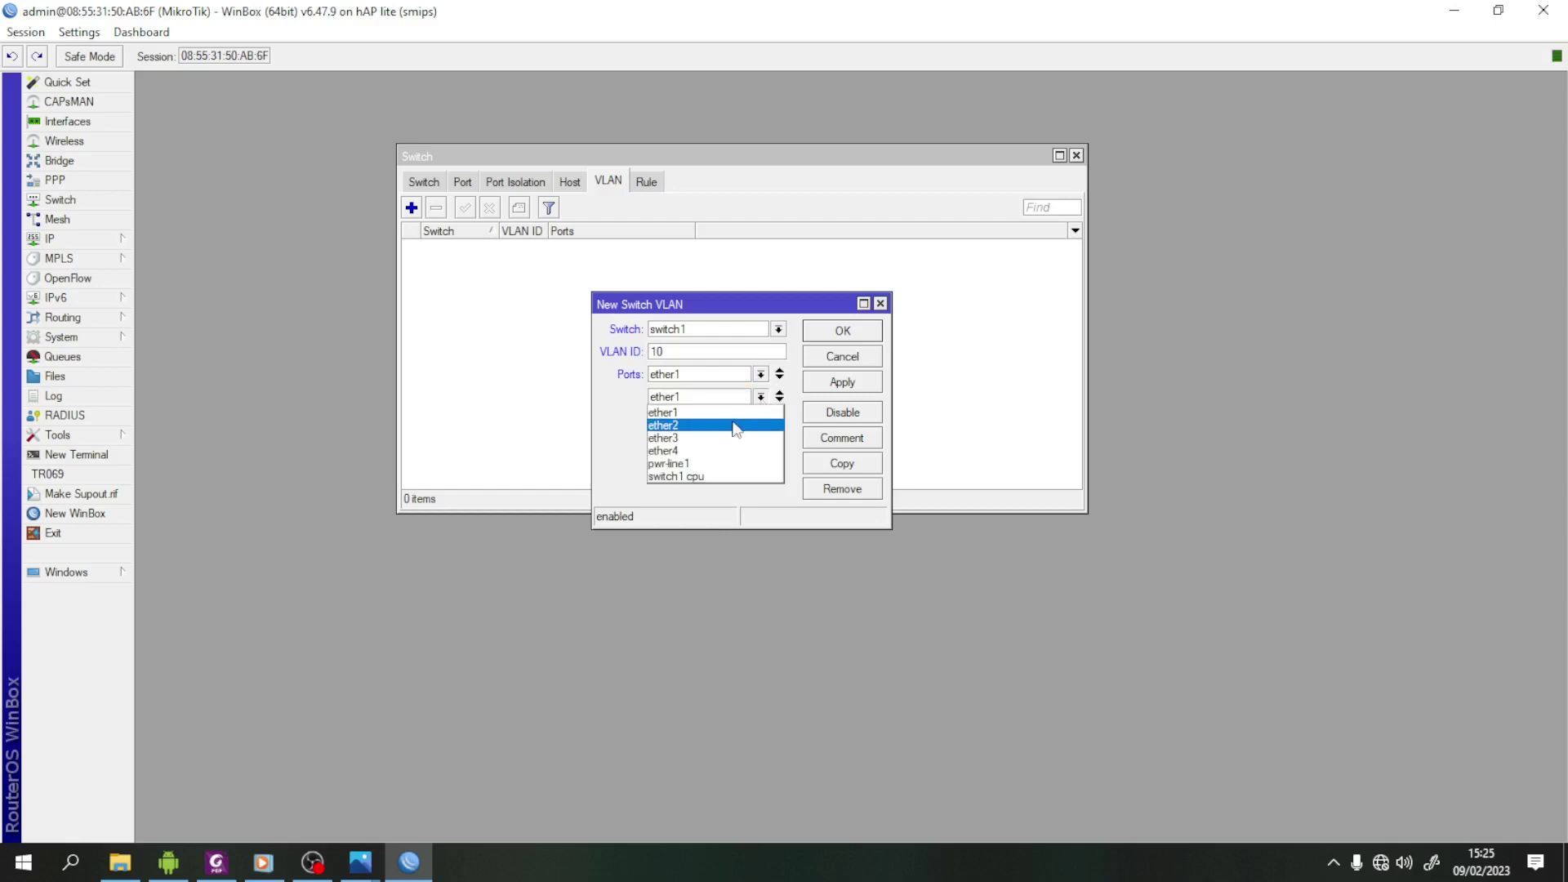
left_click(737, 426)
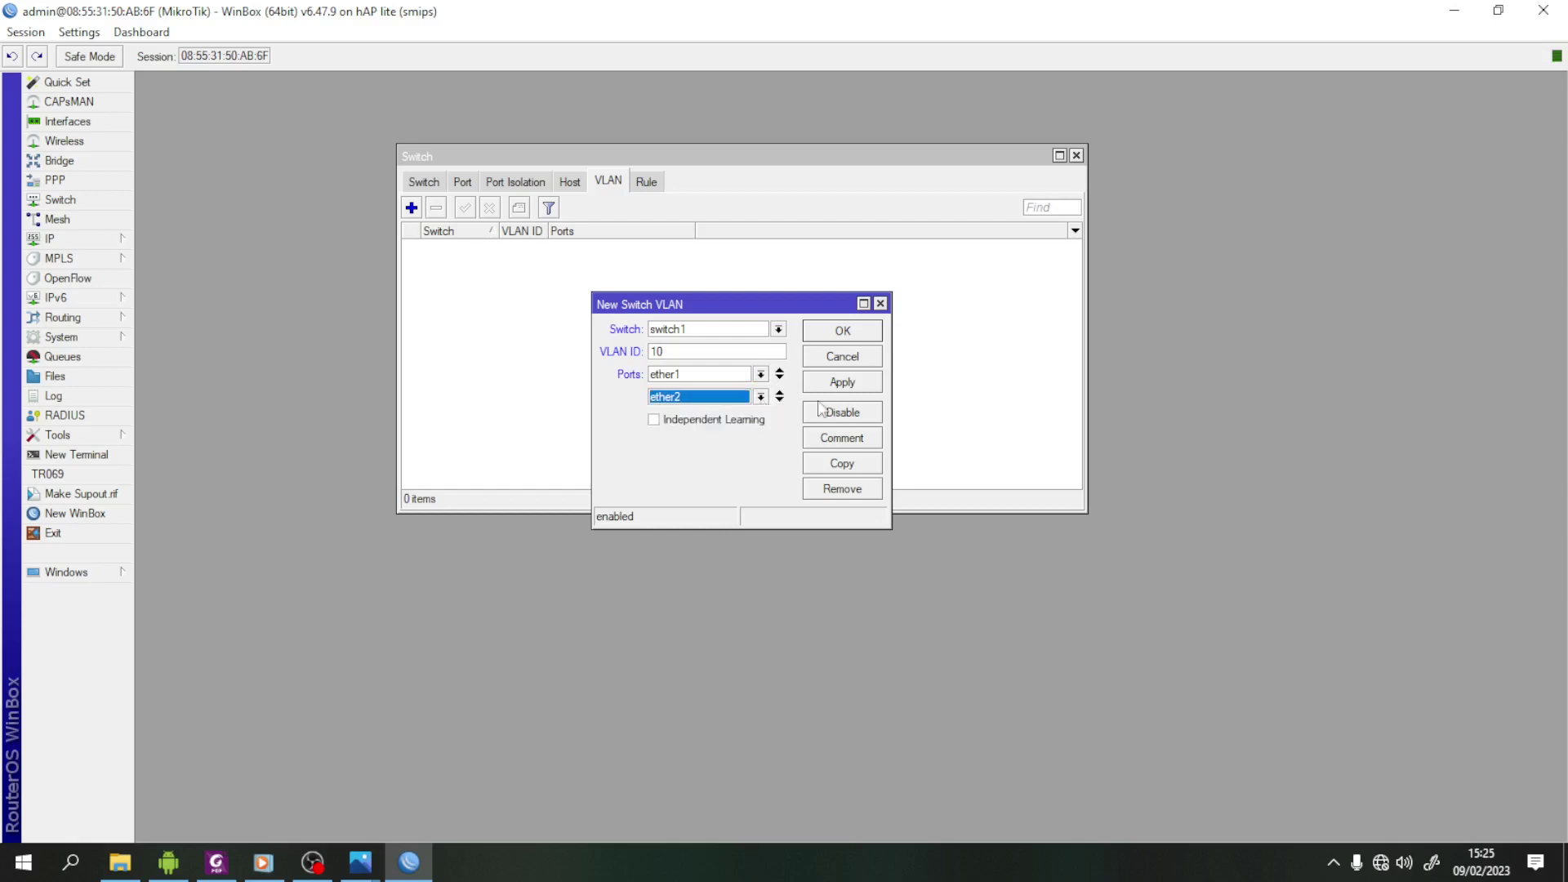
left_click(858, 385)
left_click(847, 335)
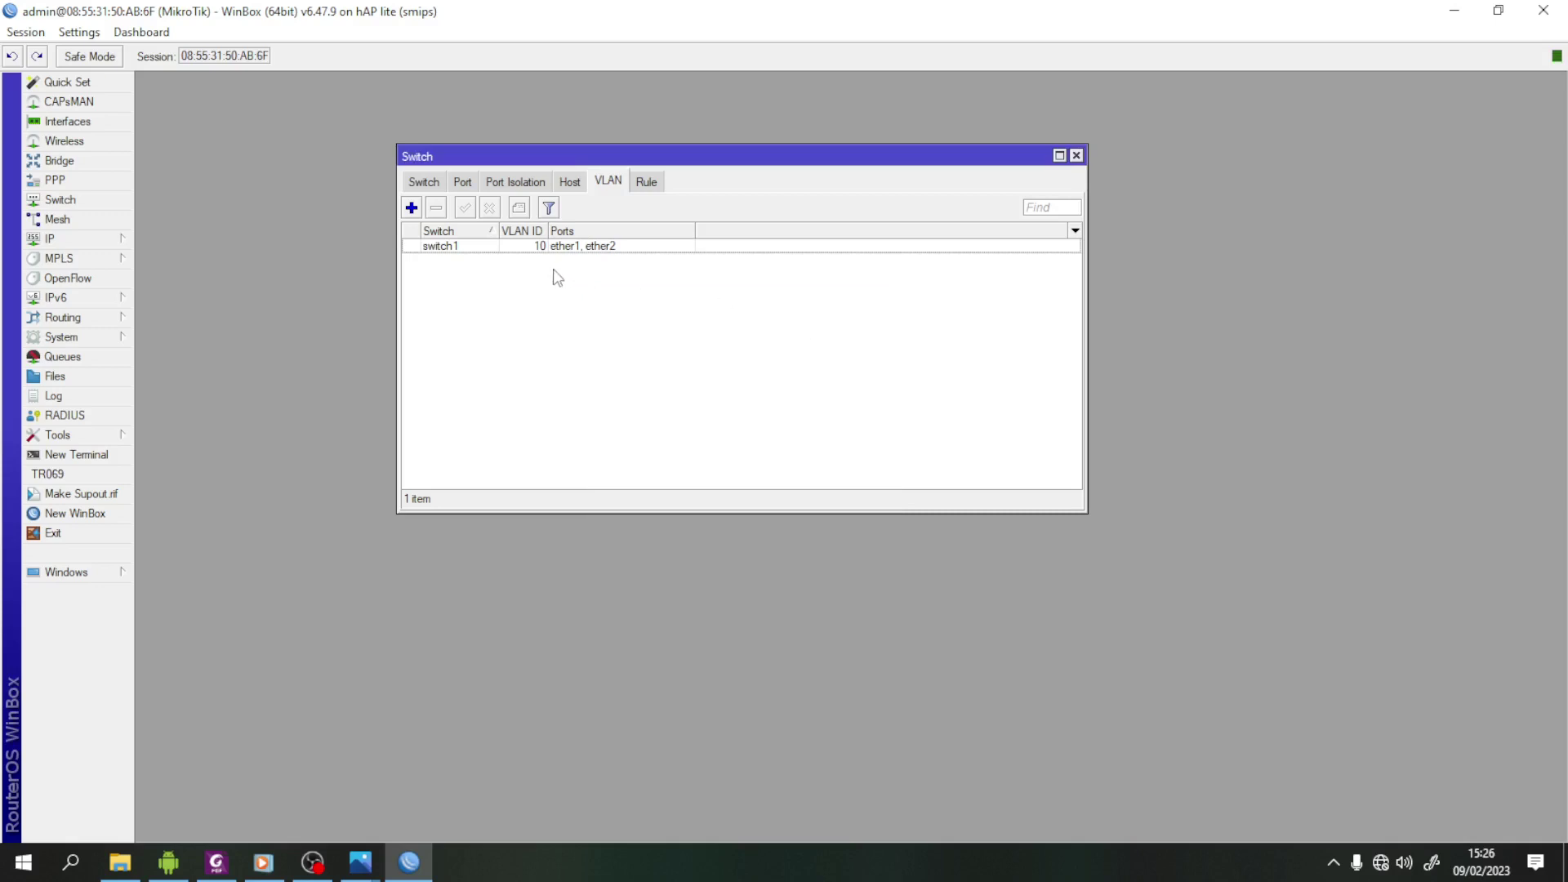
- Add switch1 VLAN 20 with member ports ether1 and ether4
left_click(412, 208)
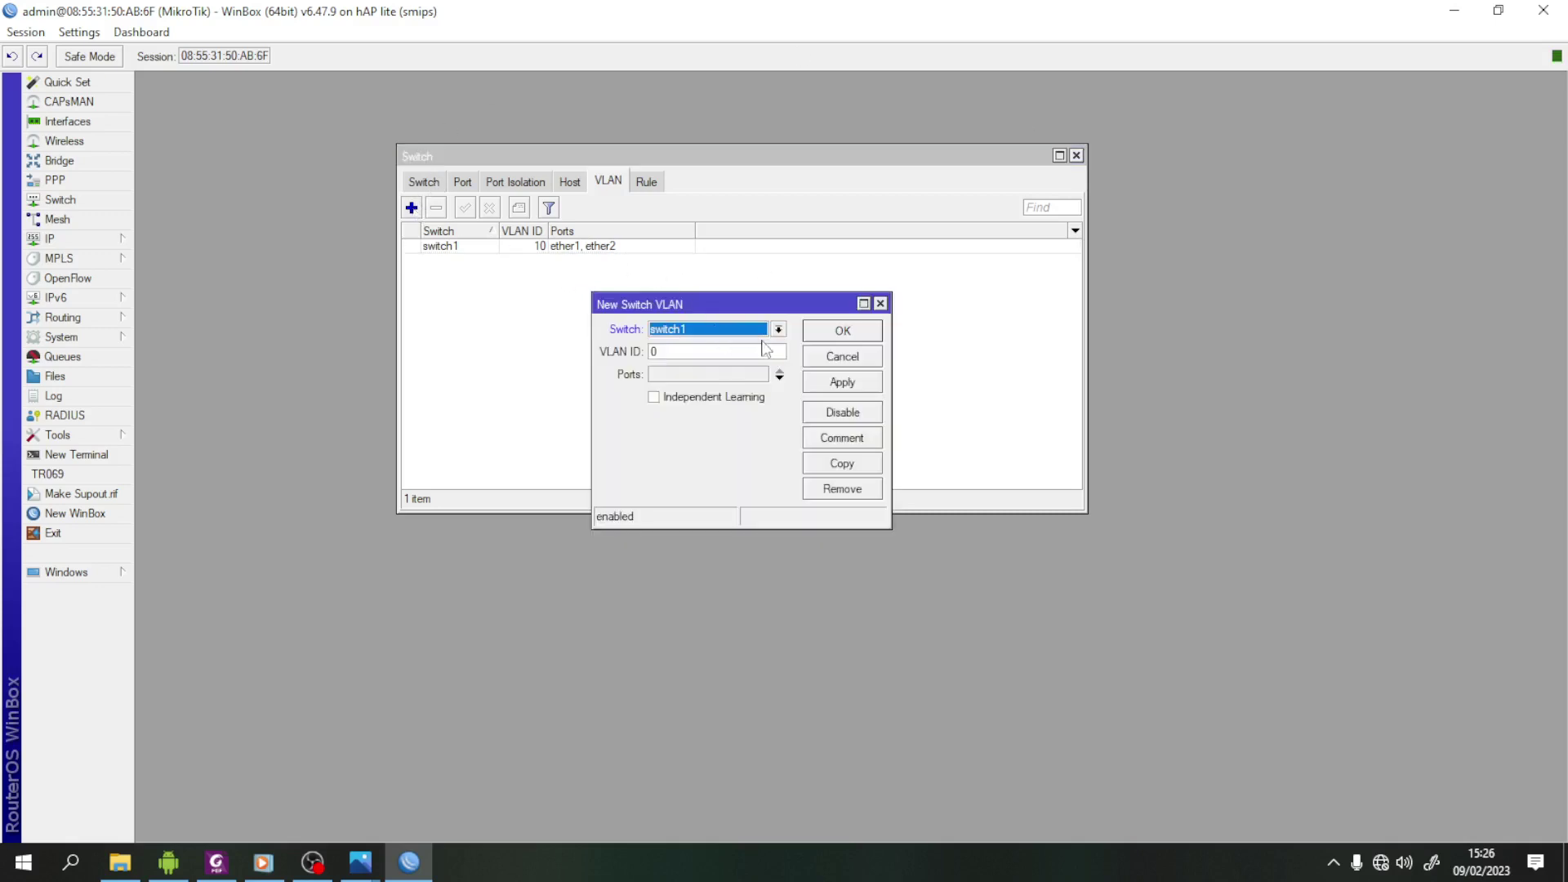
key("Tab")
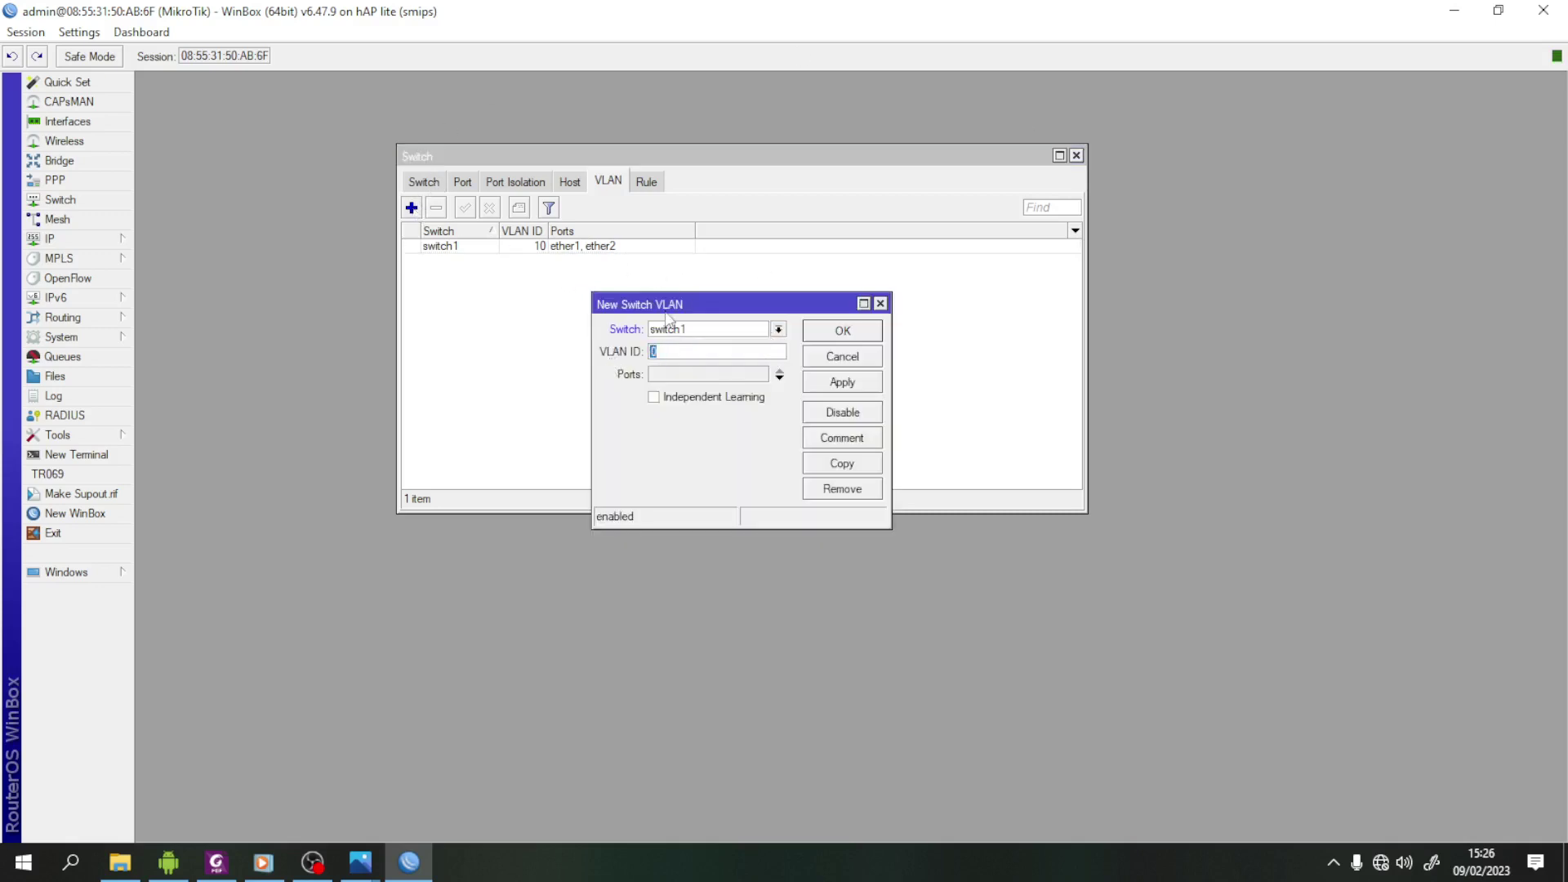
type("20")
left_click(694, 375)
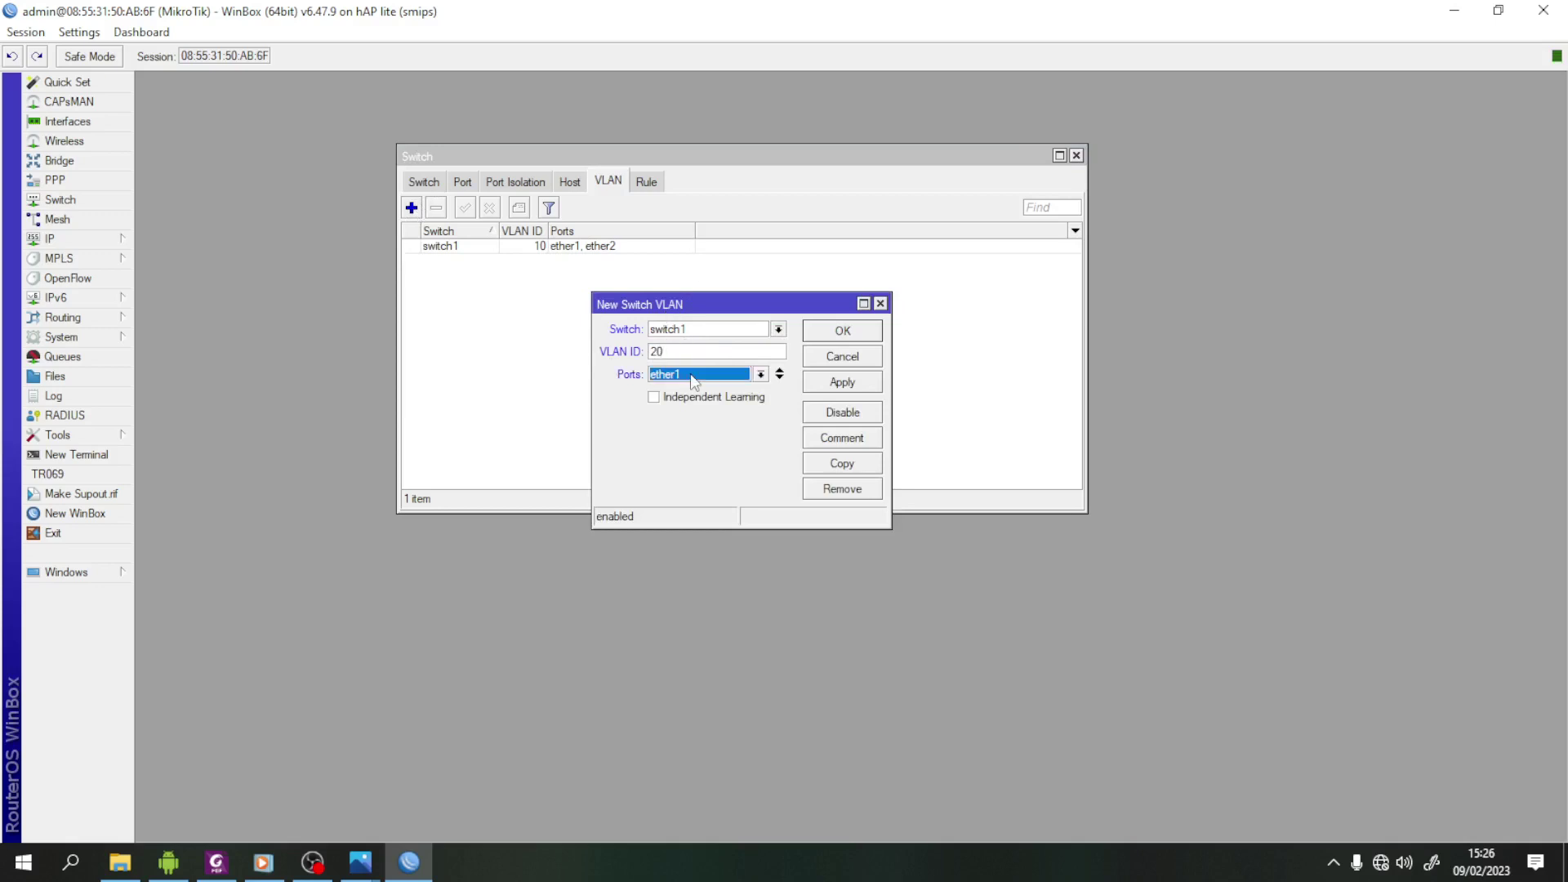
left_click(781, 378)
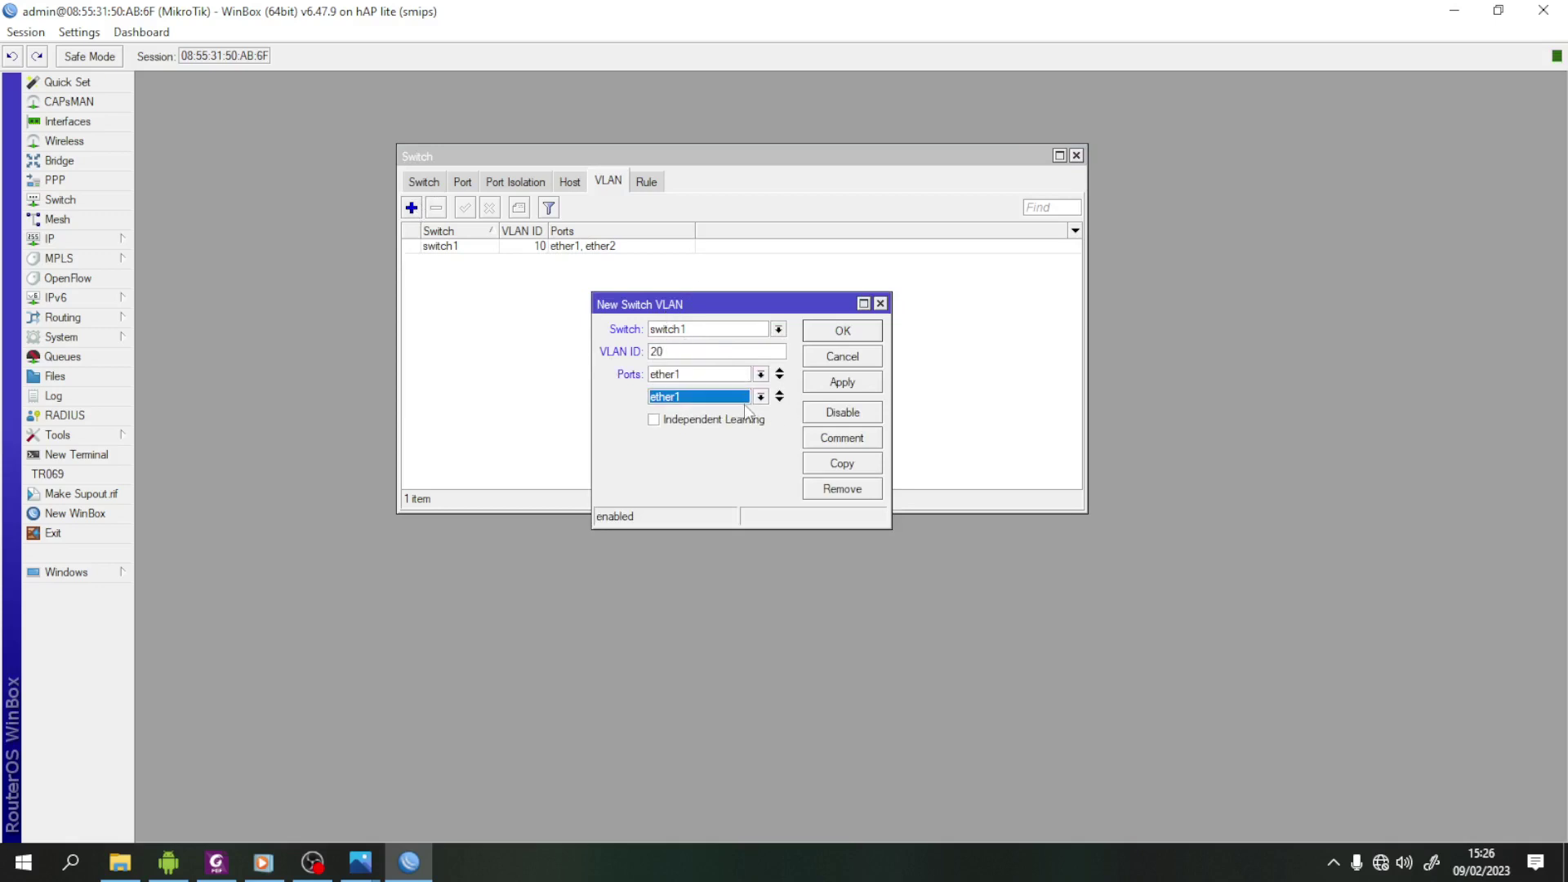
left_click(761, 398)
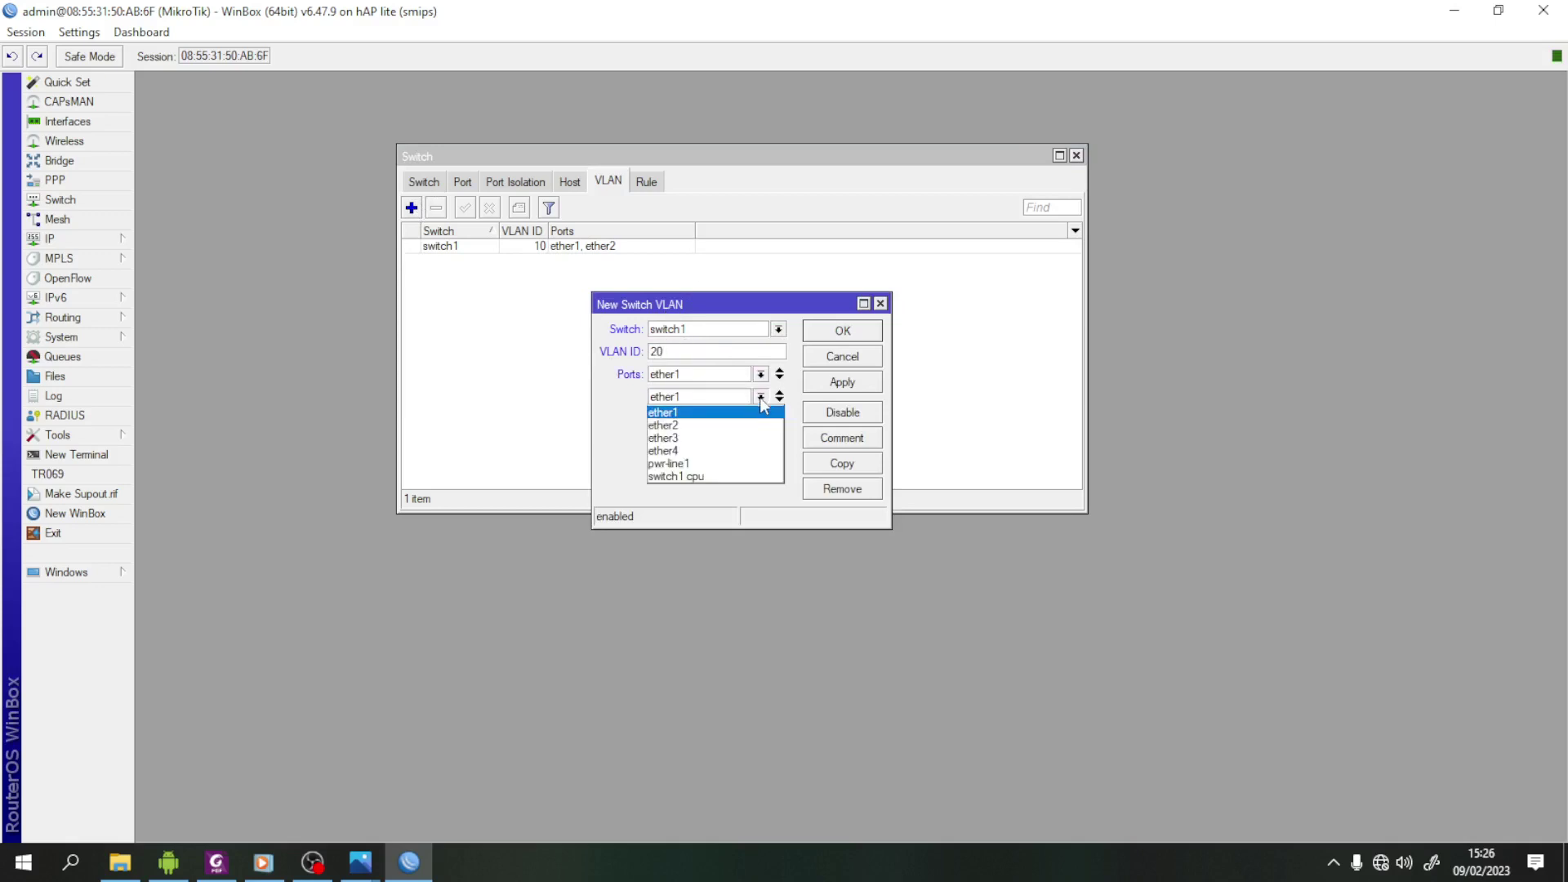
left_click(694, 451)
left_click(865, 385)
left_click(851, 331)
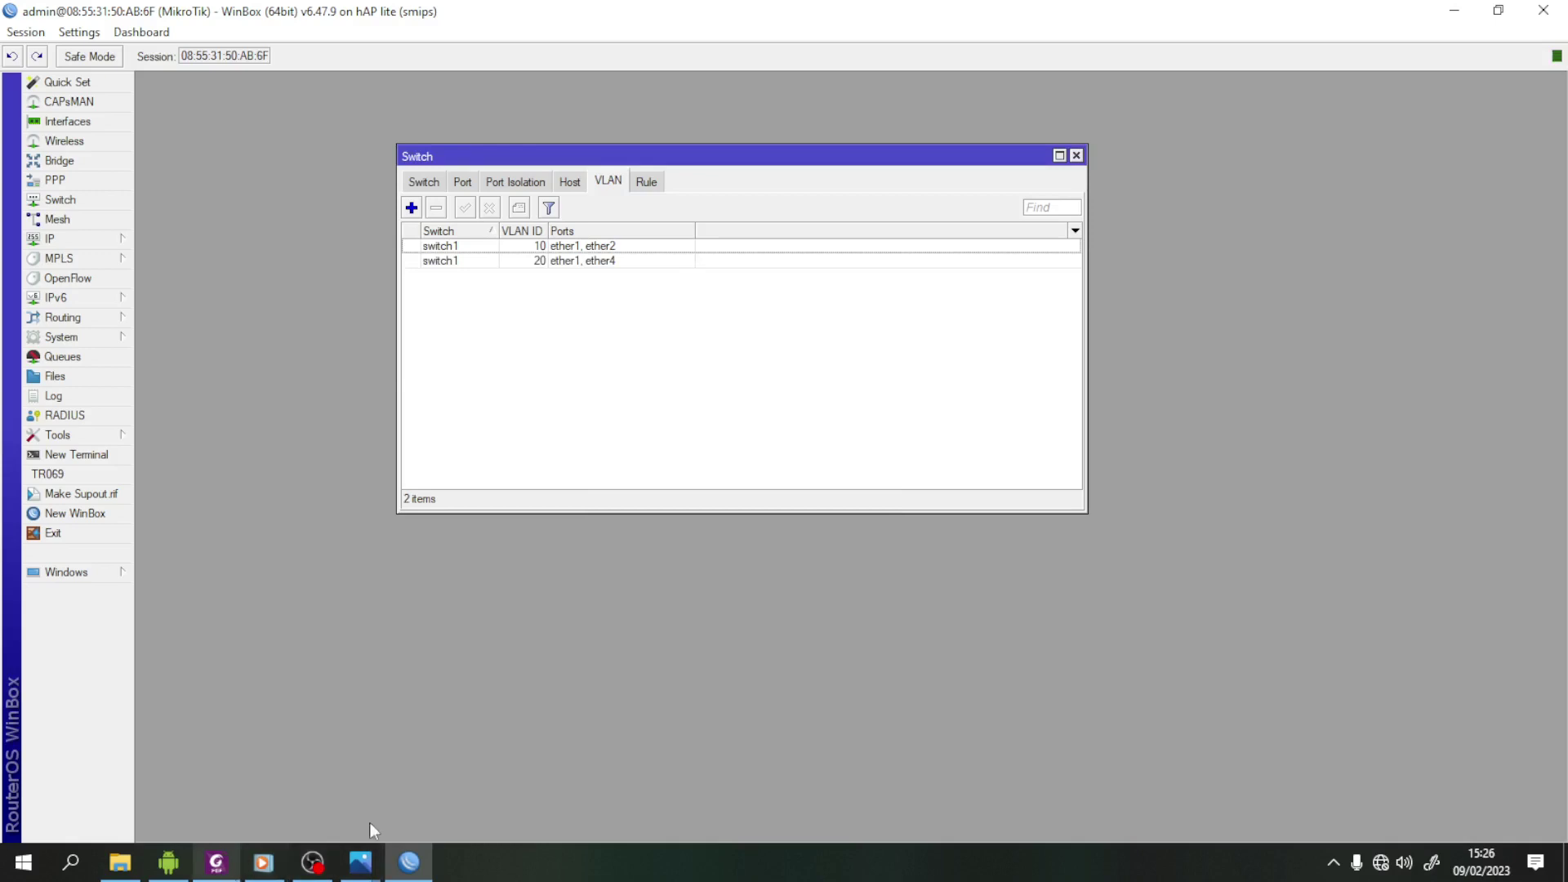
- Scroll the Foxit task sheet to section 5's VLAN configuration requirements
left_click(216, 862)
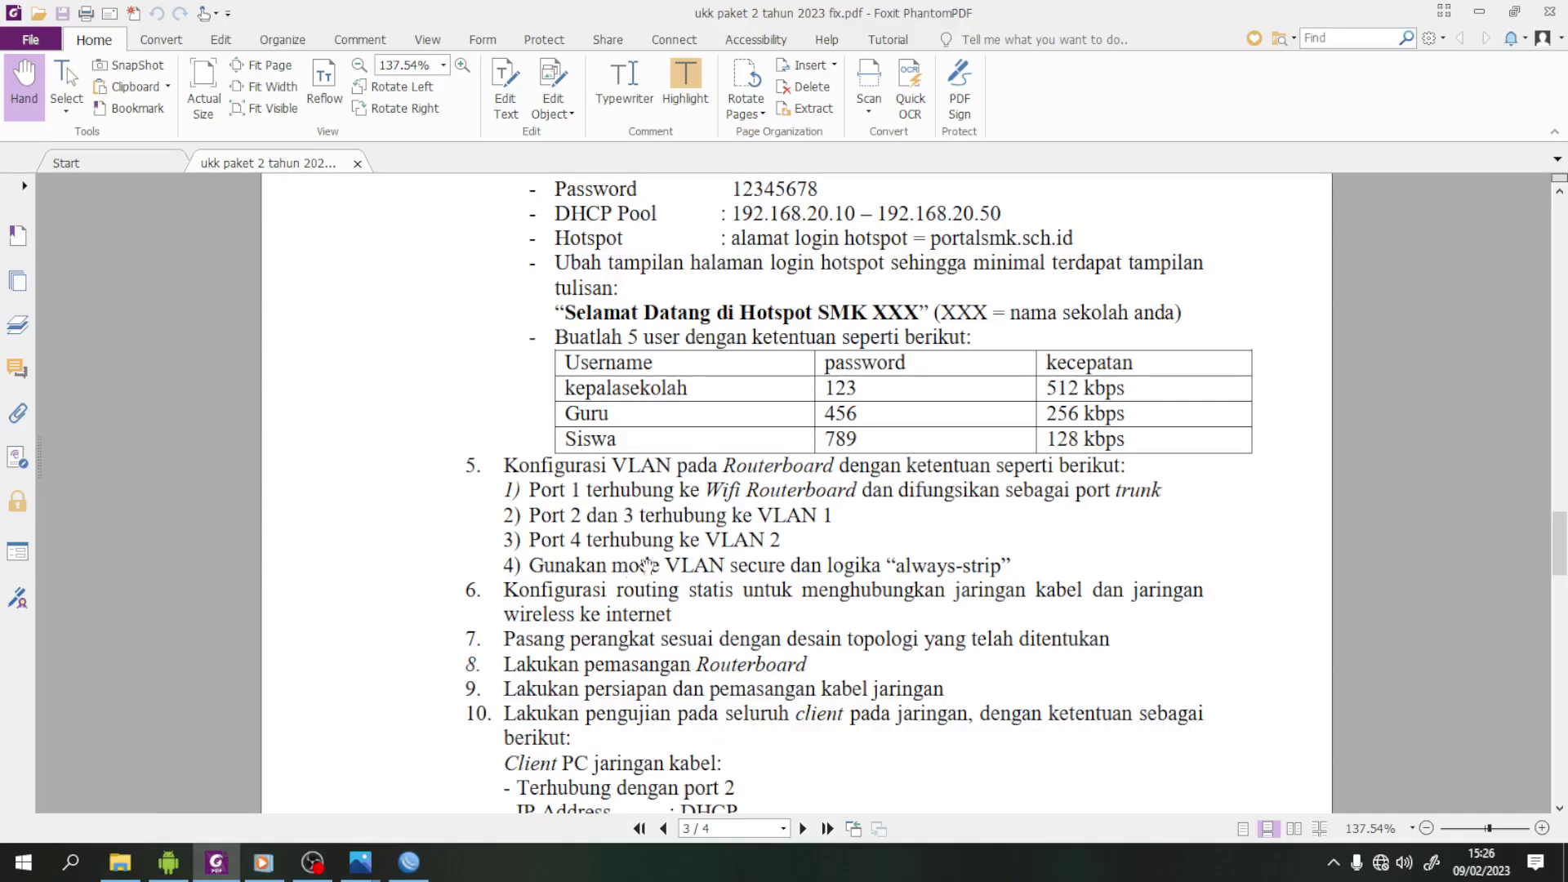
scroll(657, 580, "down", 4)
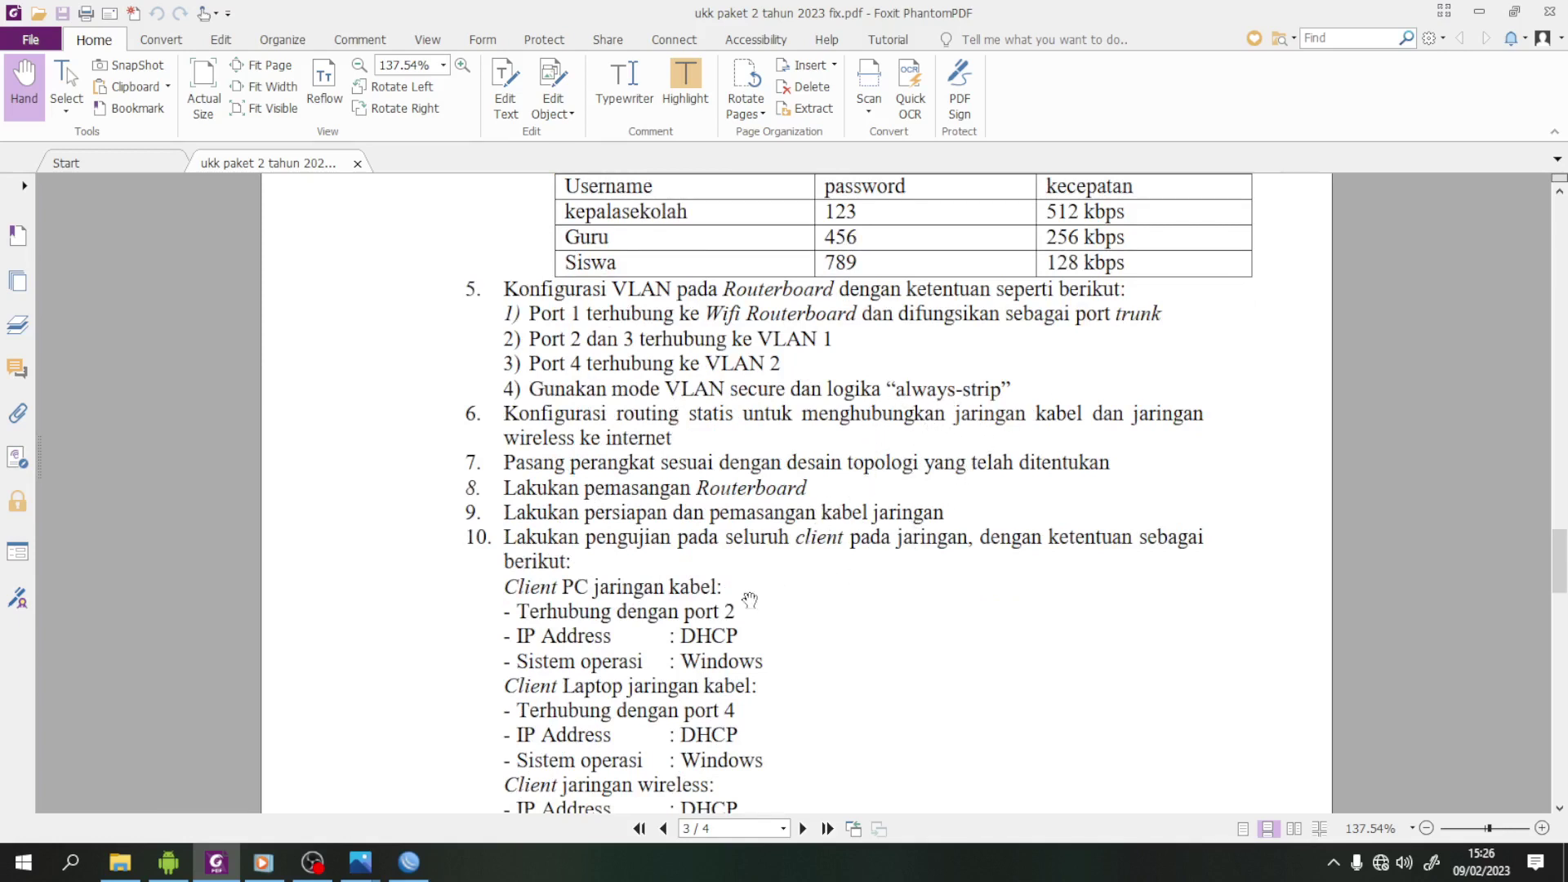
scroll(746, 604, "up", 1)
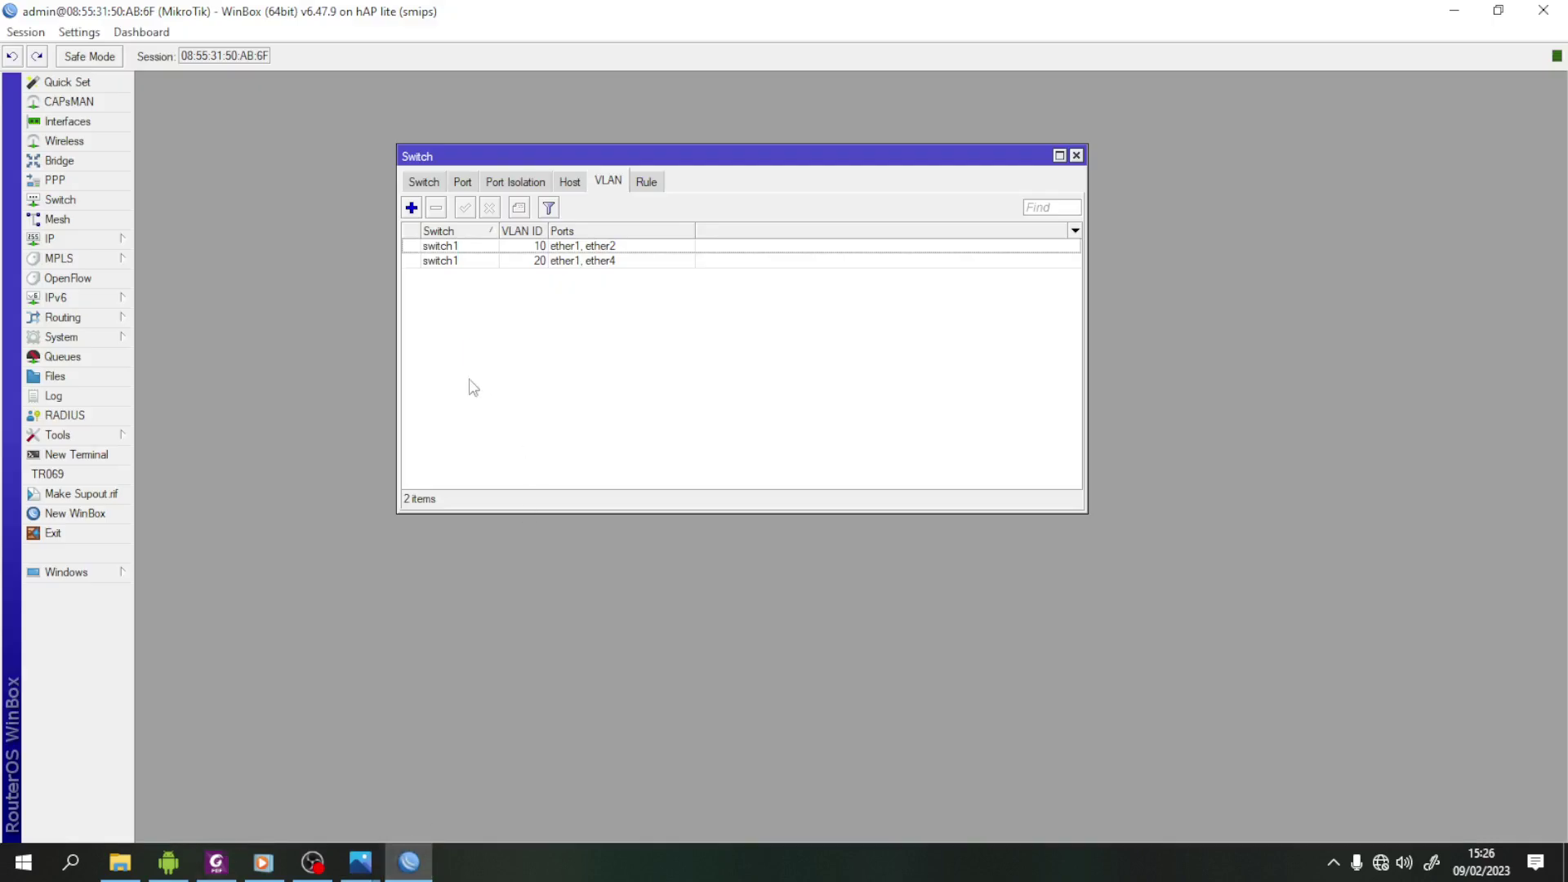
- Set switch port ether1 to VLAN mode secure with VLAN header 'add if missing'
left_click(409, 862)
left_click(462, 183)
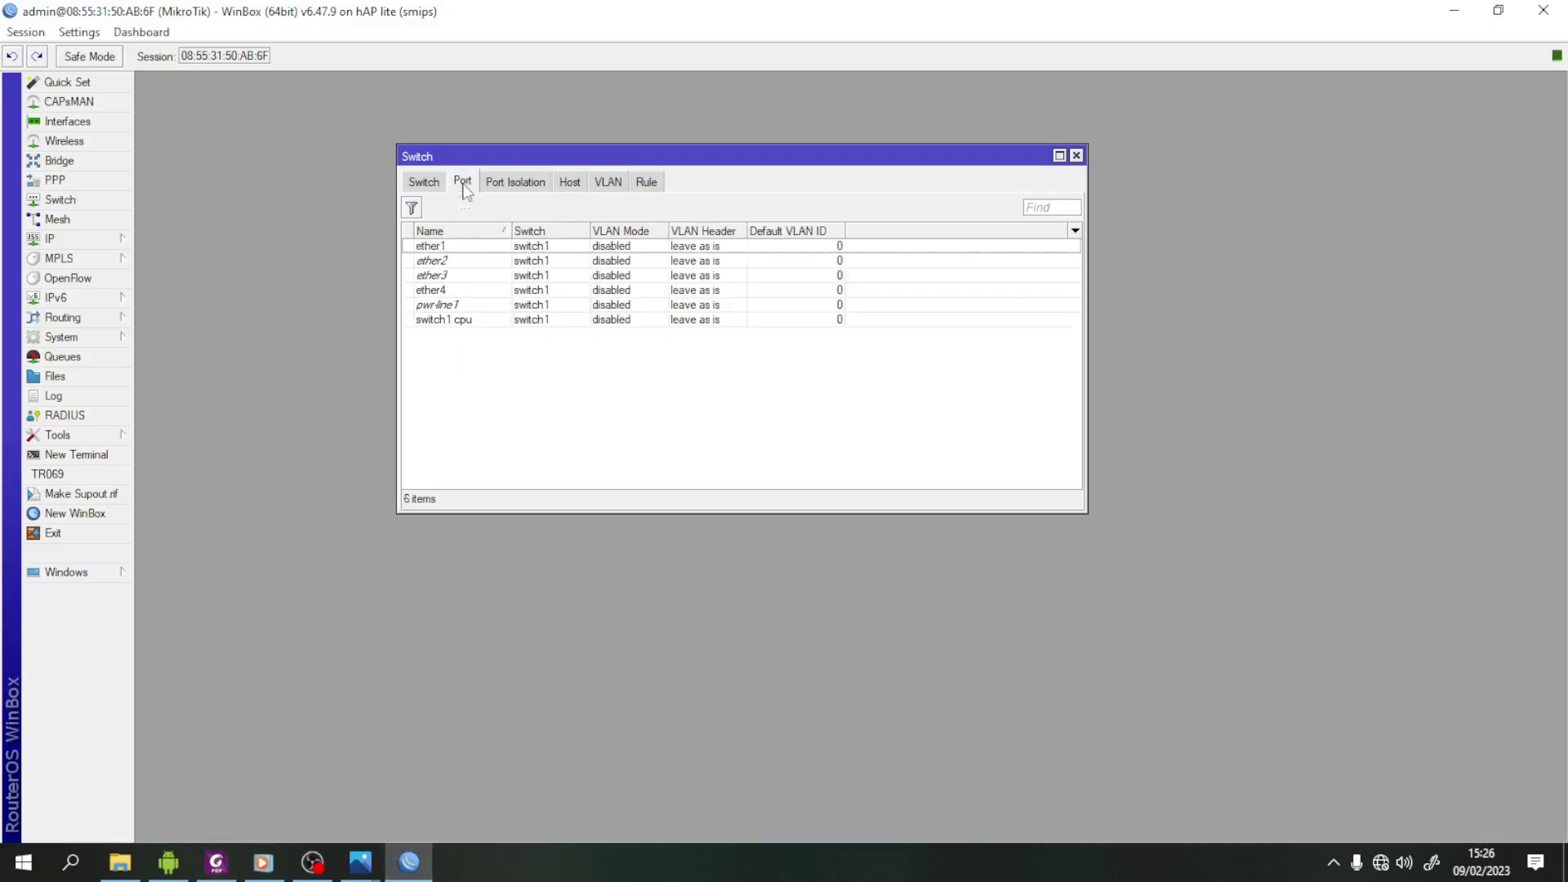
double_click(467, 247)
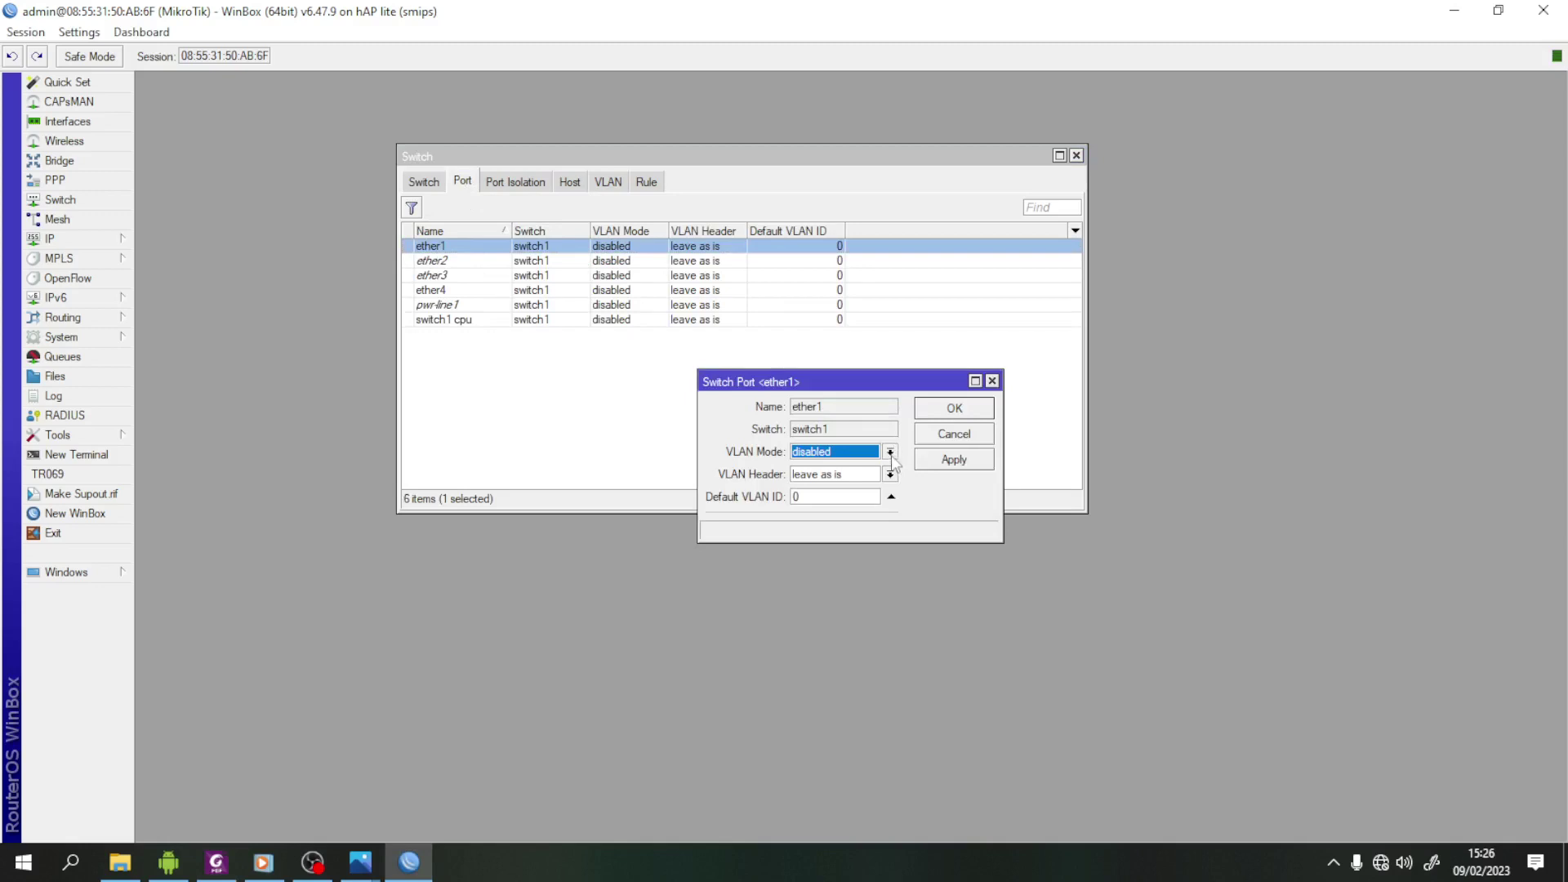
left_click(889, 453)
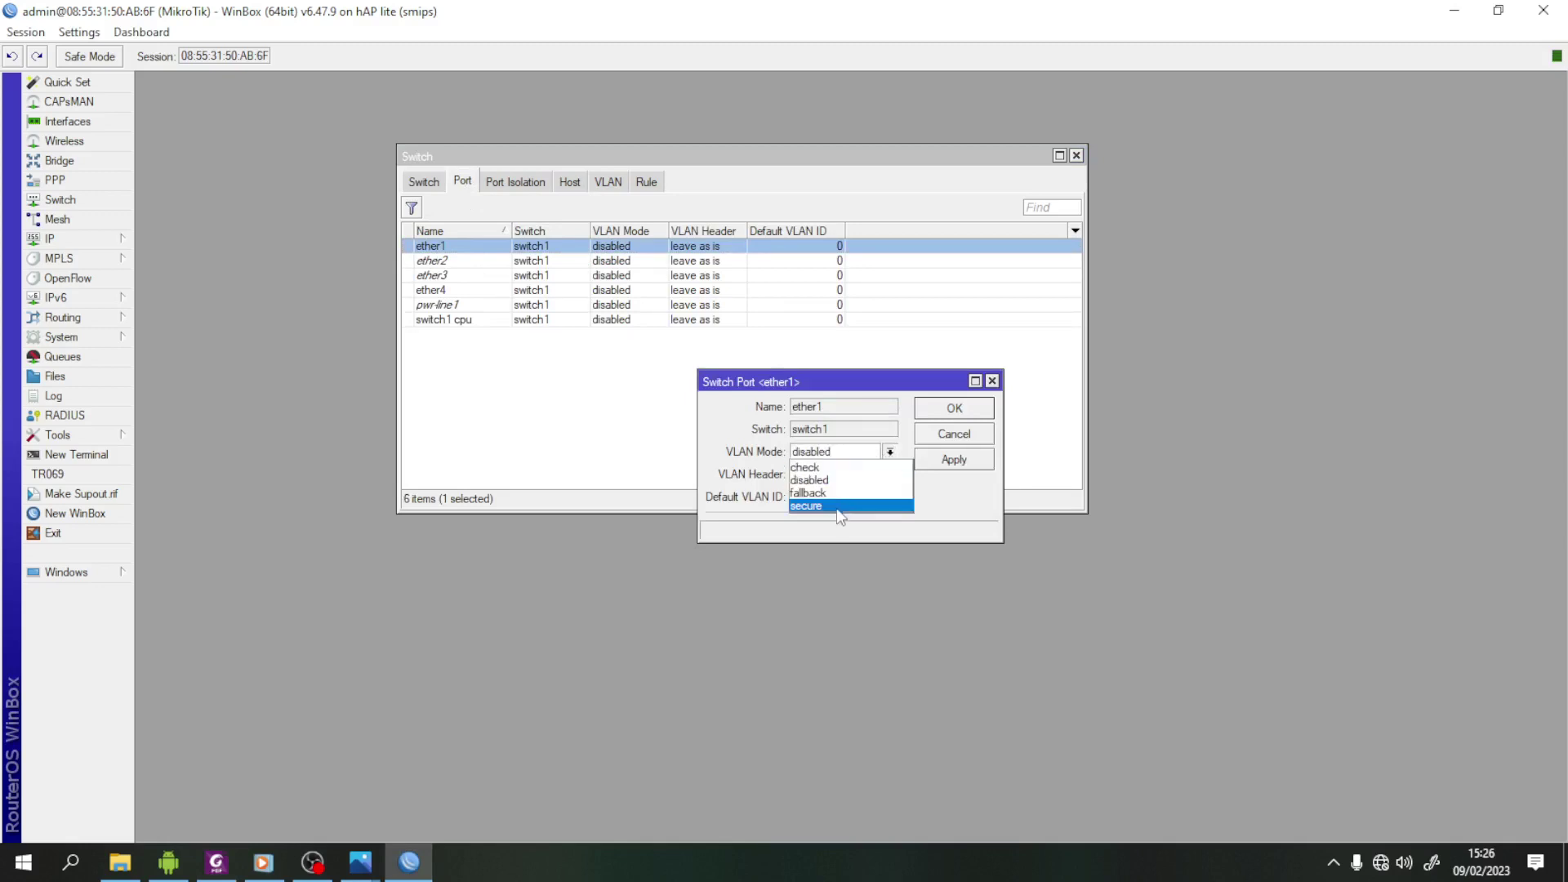
left_click(840, 508)
left_click(891, 475)
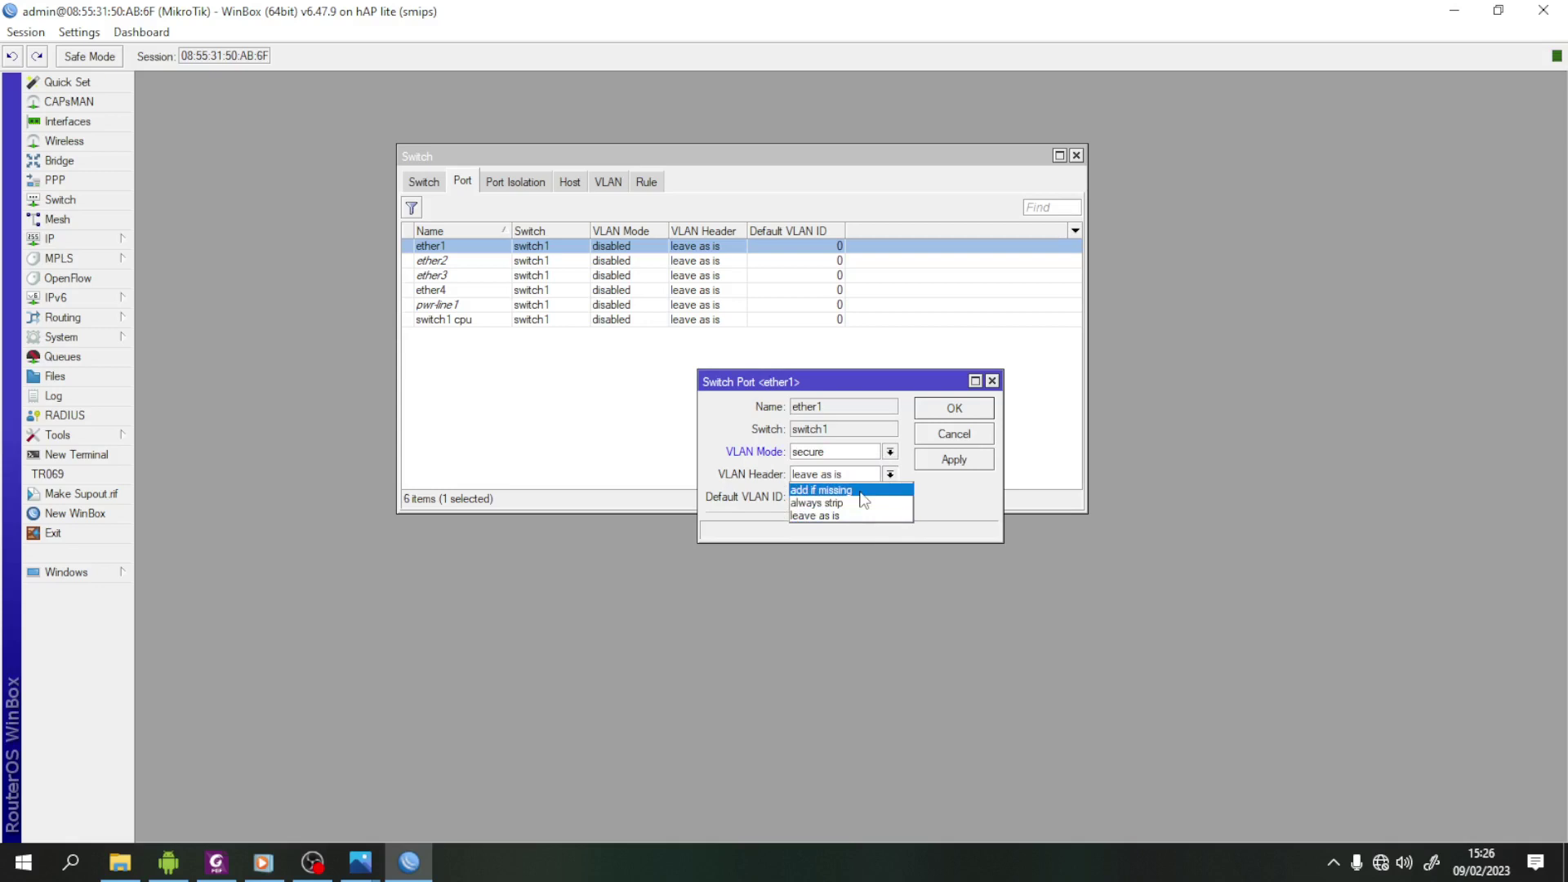
left_click(861, 492)
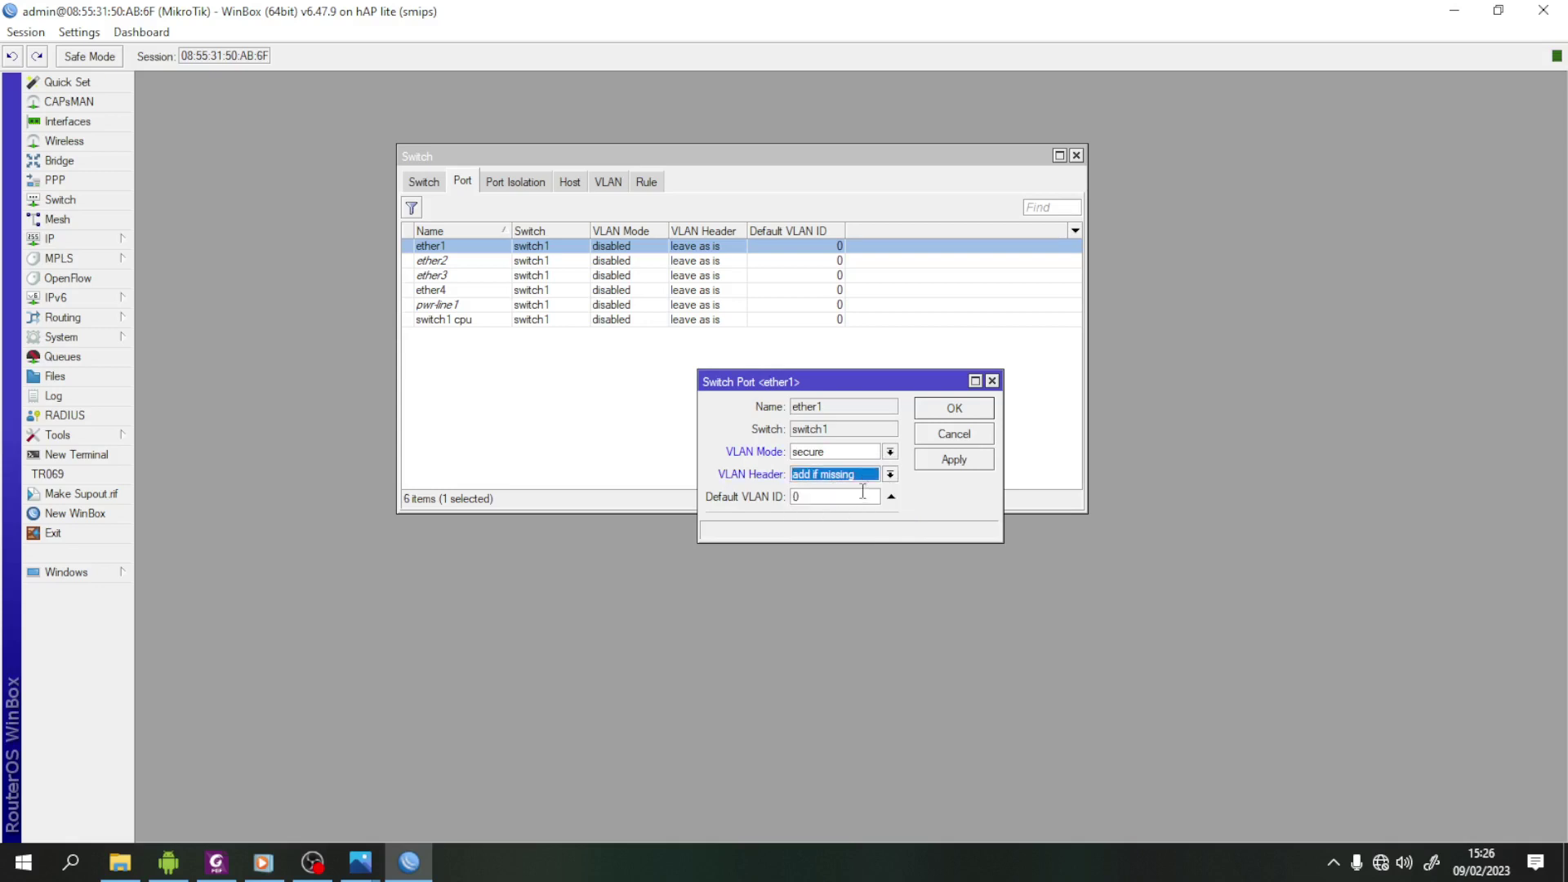
left_click(970, 462)
left_click(956, 410)
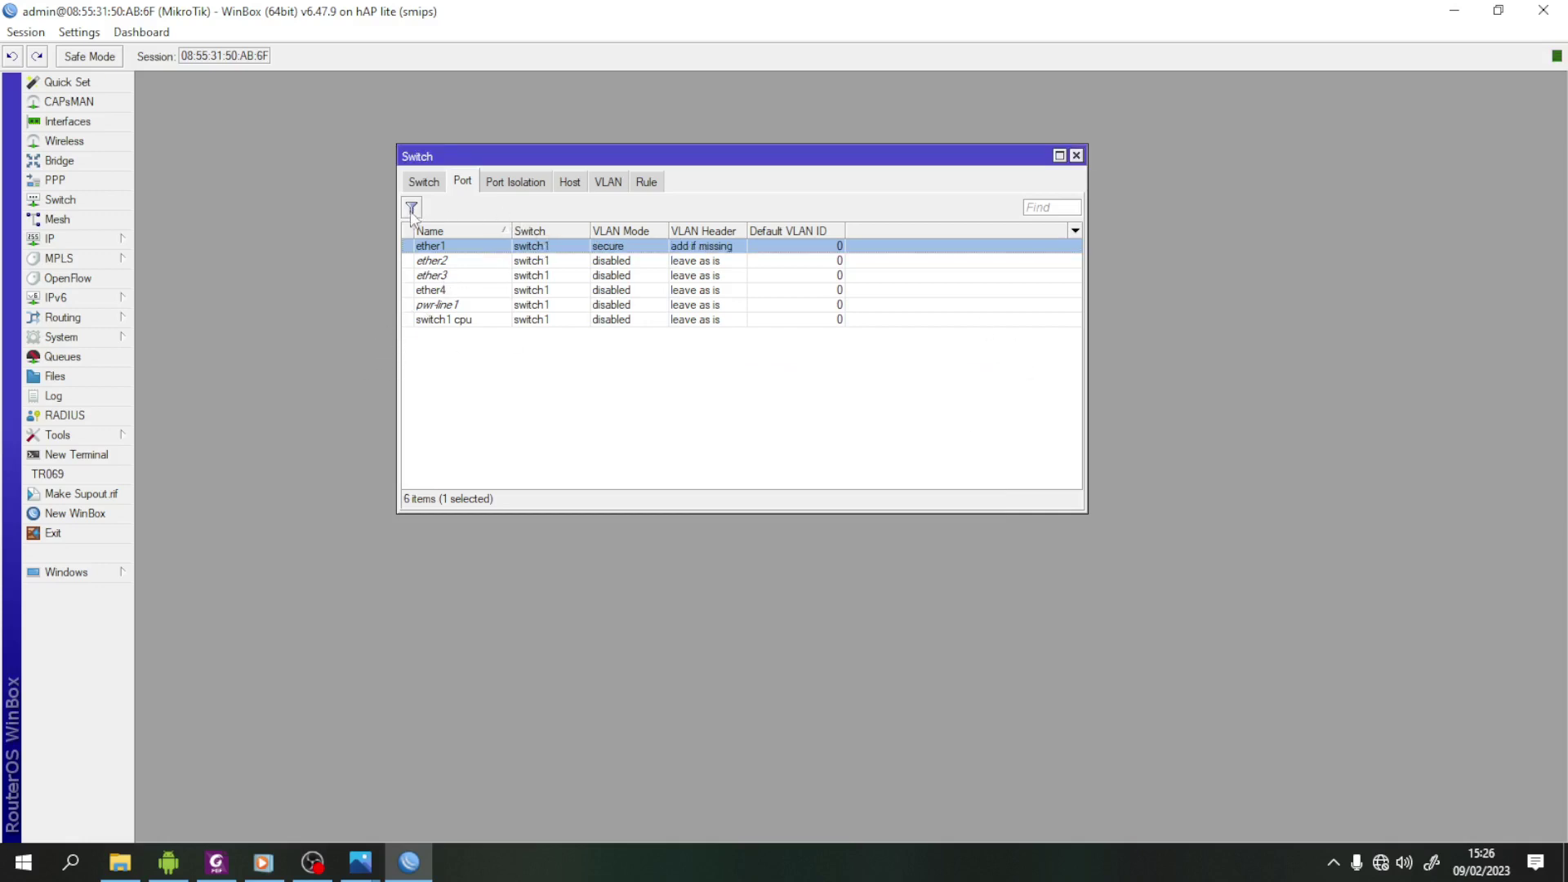
- Set ether2 to secure VLAN mode, 'always strip' headers, default VLAN ID 10
double_click(472, 262)
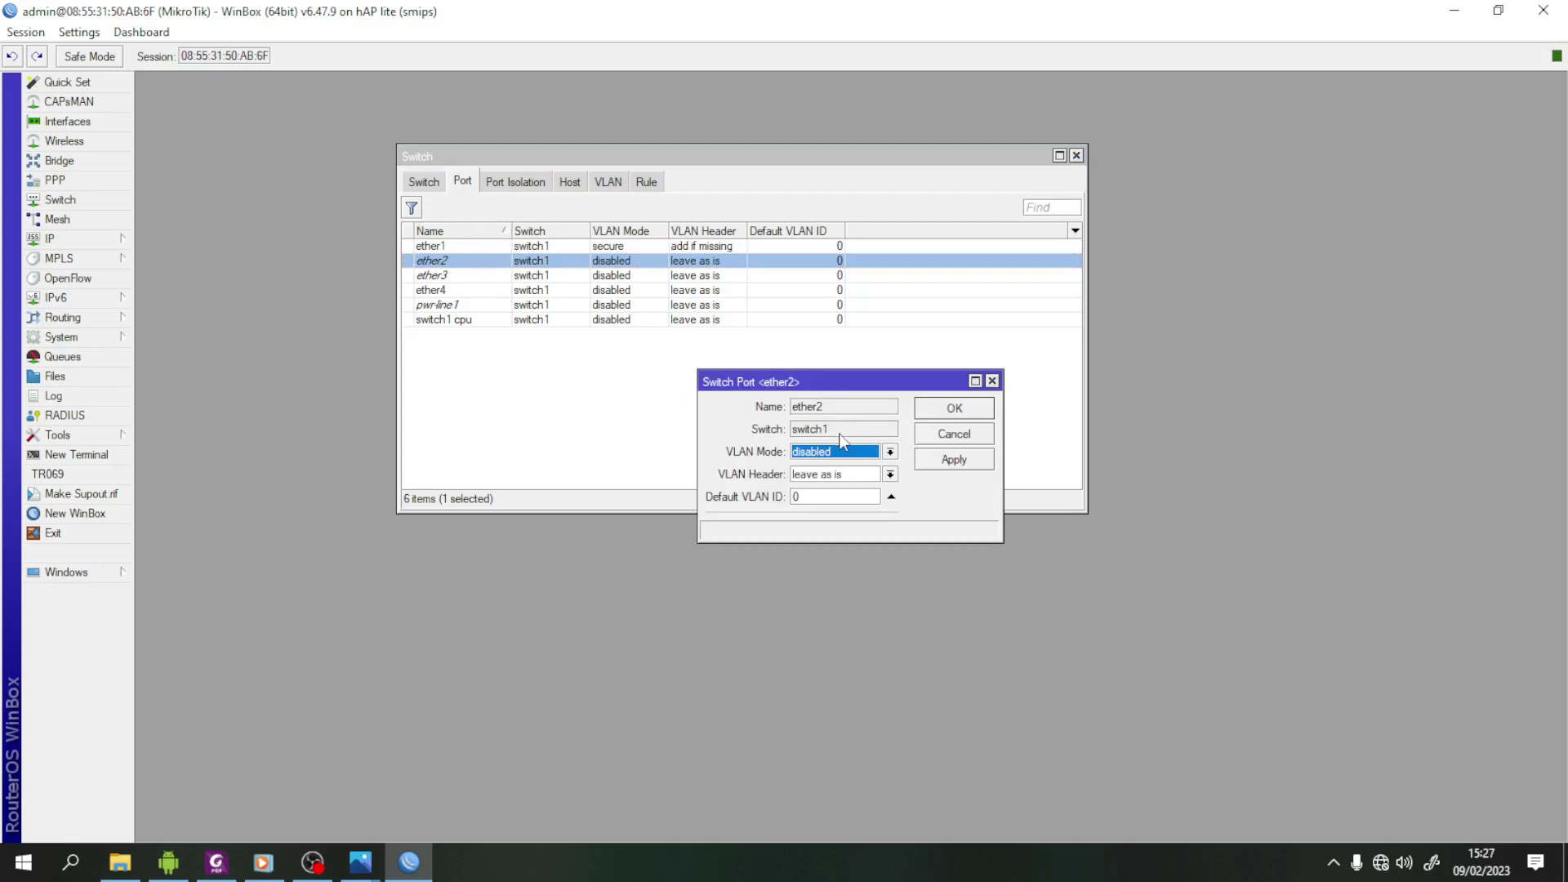
left_click(890, 452)
left_click(850, 507)
left_click(890, 475)
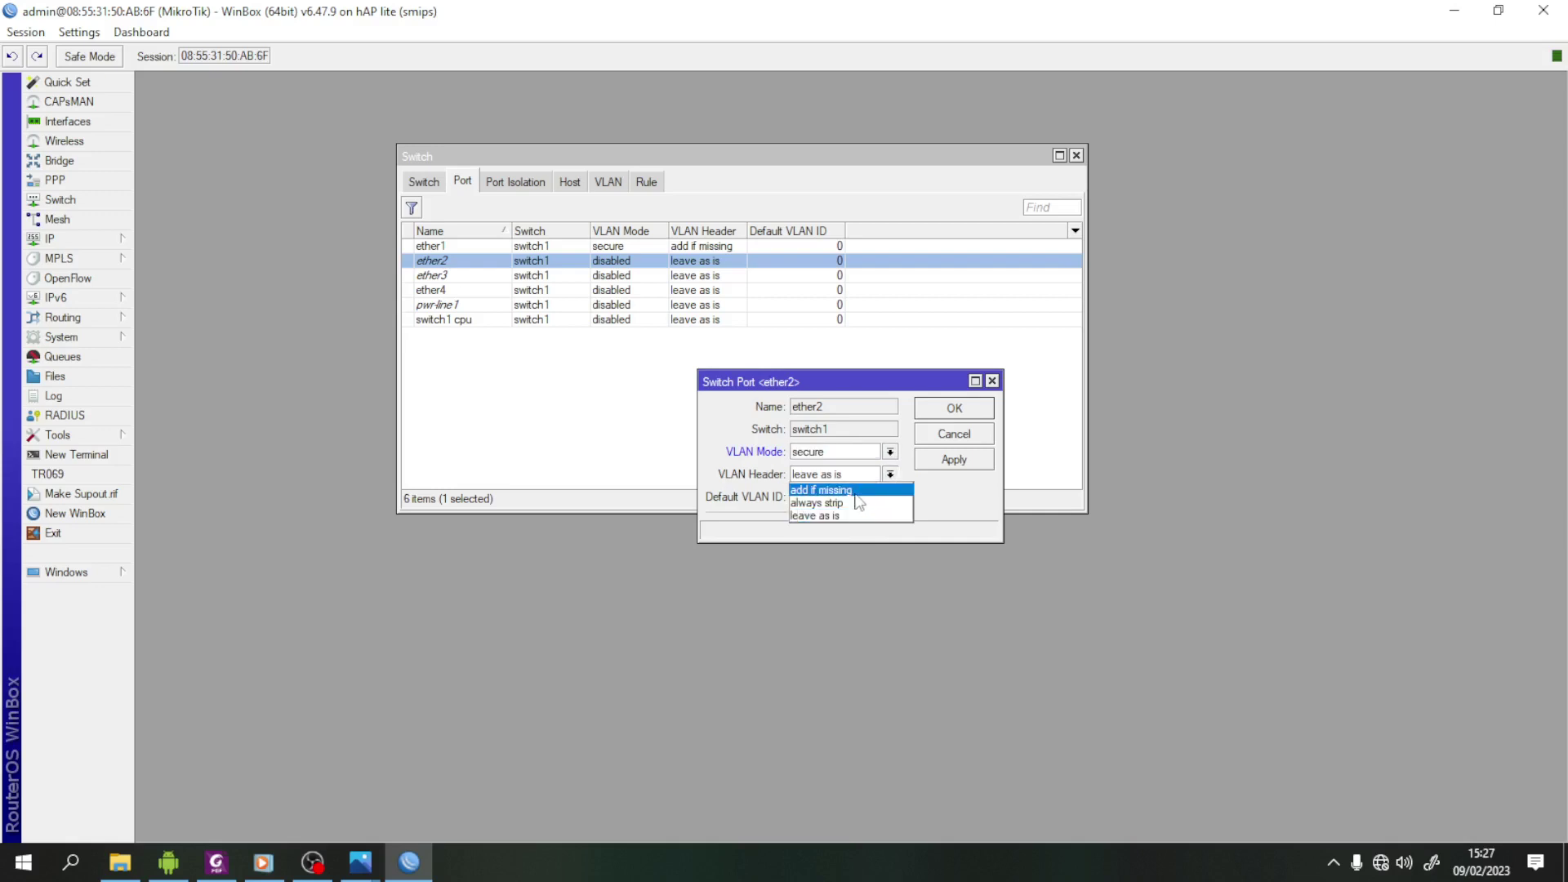
left_click(851, 505)
left_click(845, 504)
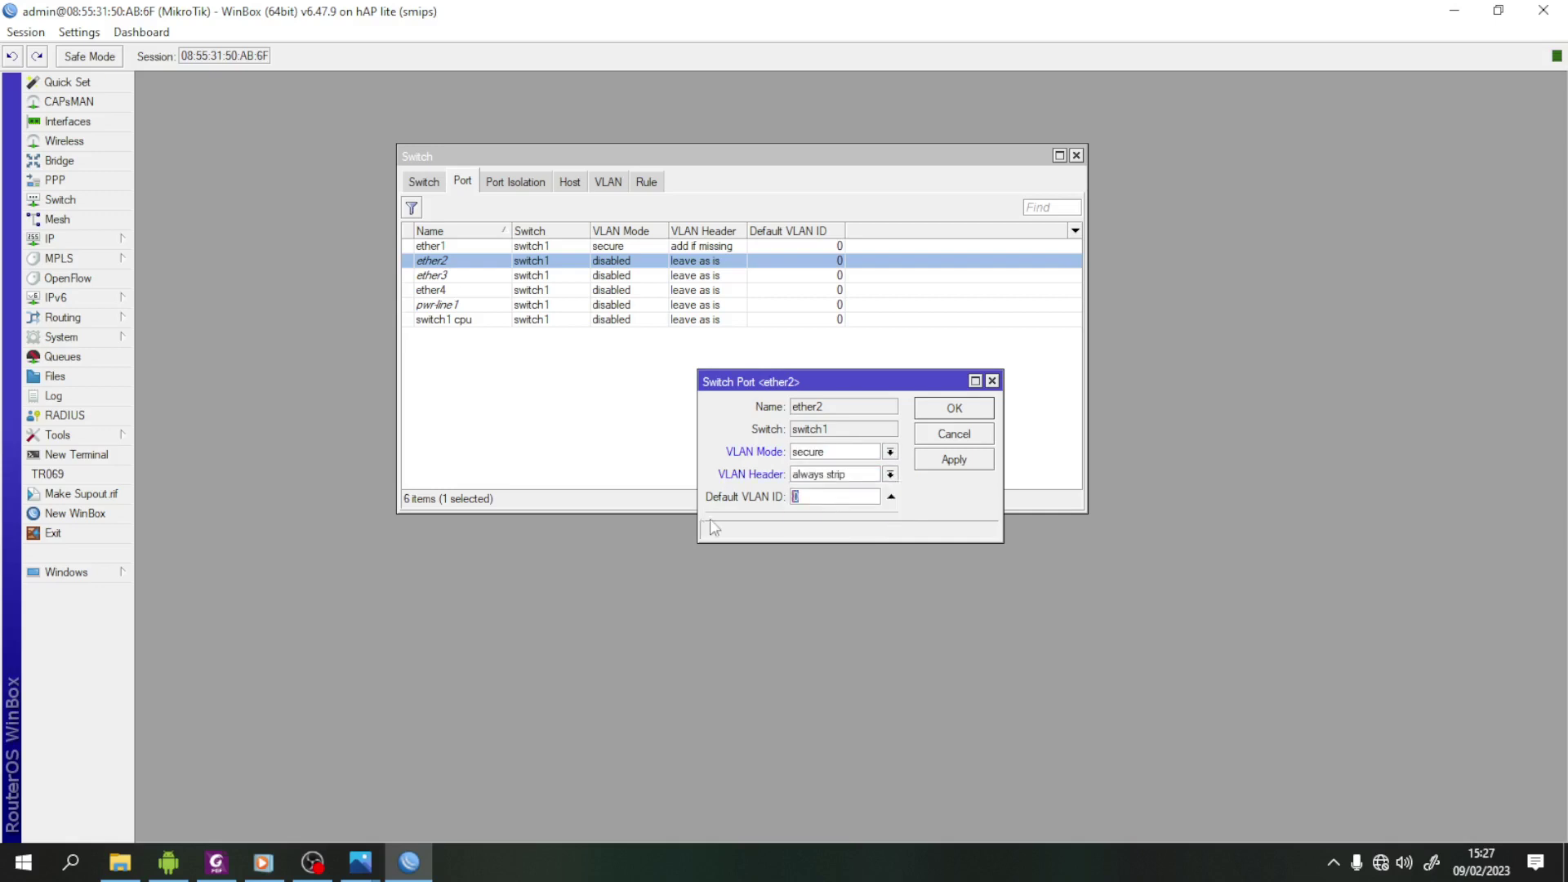
type("10")
left_click(974, 466)
left_click(956, 410)
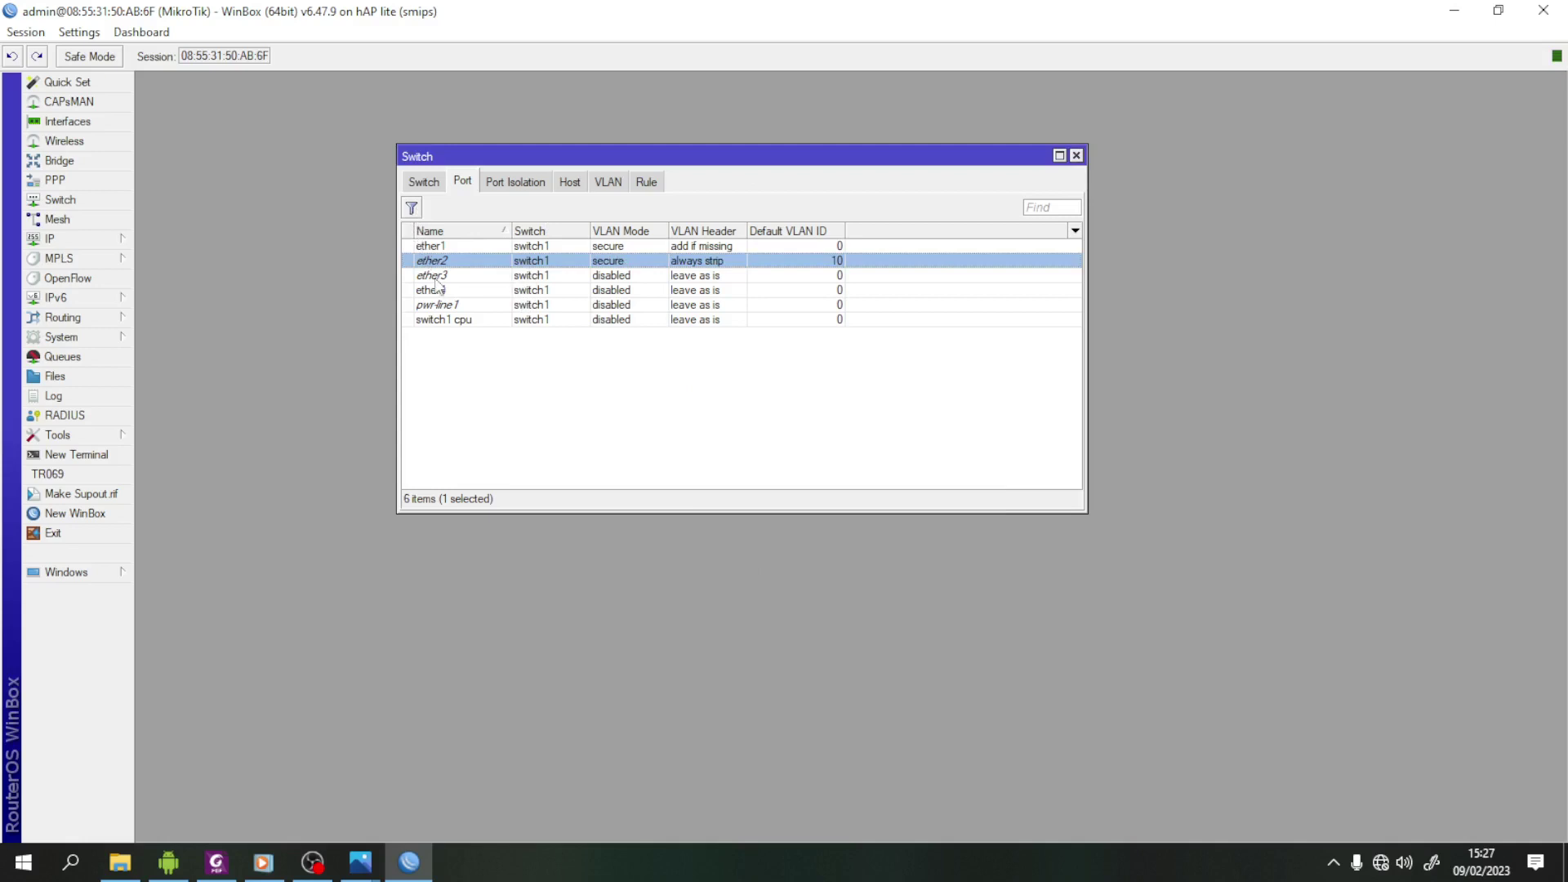
- Set ether4 to secure VLAN mode, 'always strip' headers, default VLAN ID 20
double_click(459, 292)
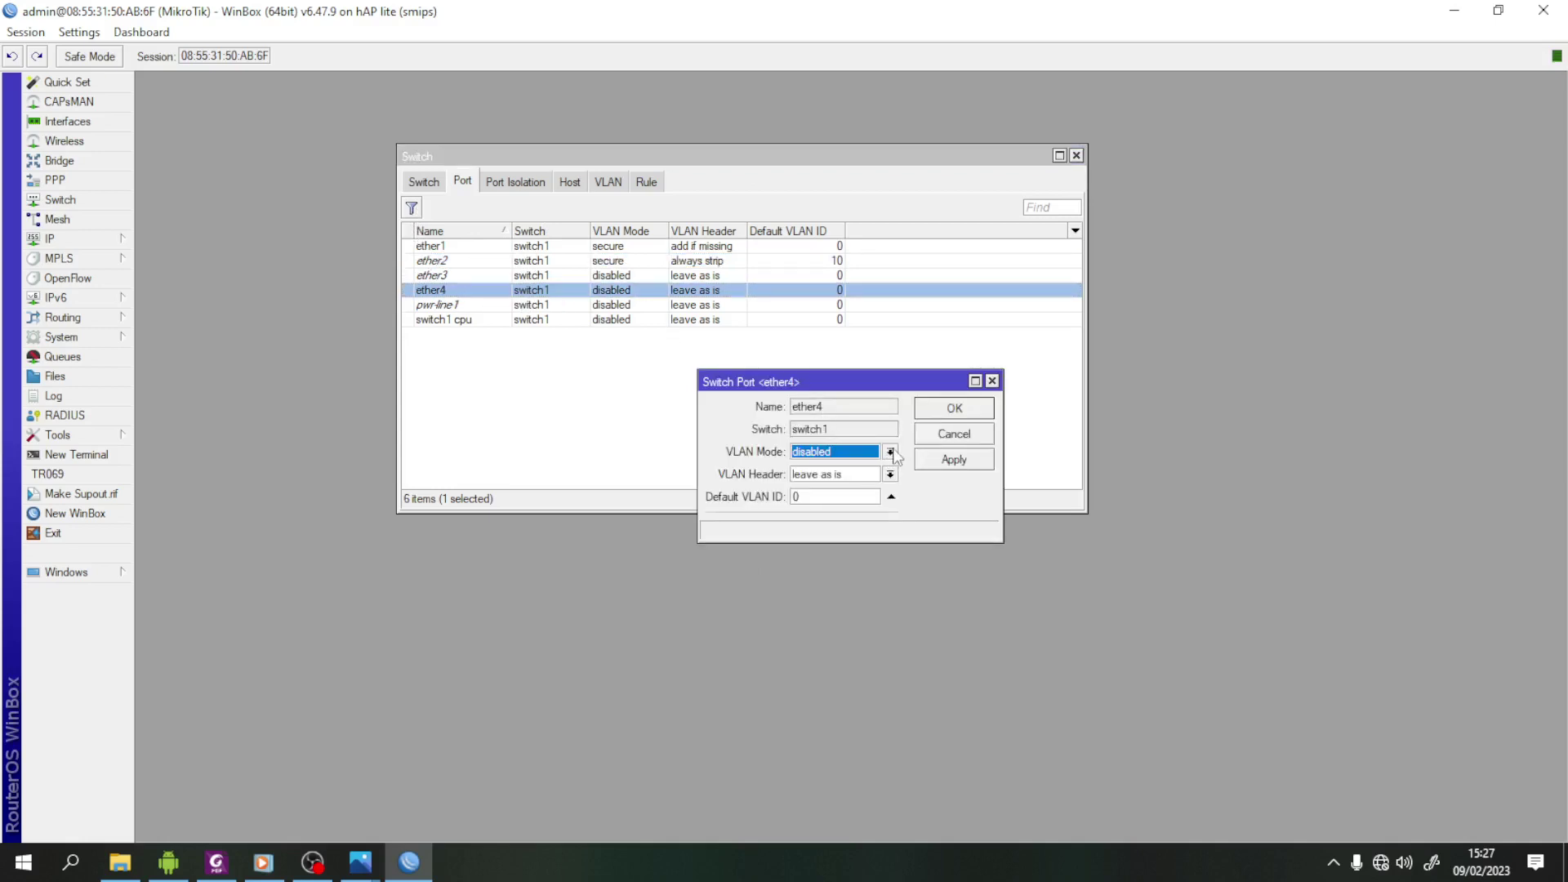
left_click(892, 453)
left_click(847, 508)
left_click(890, 475)
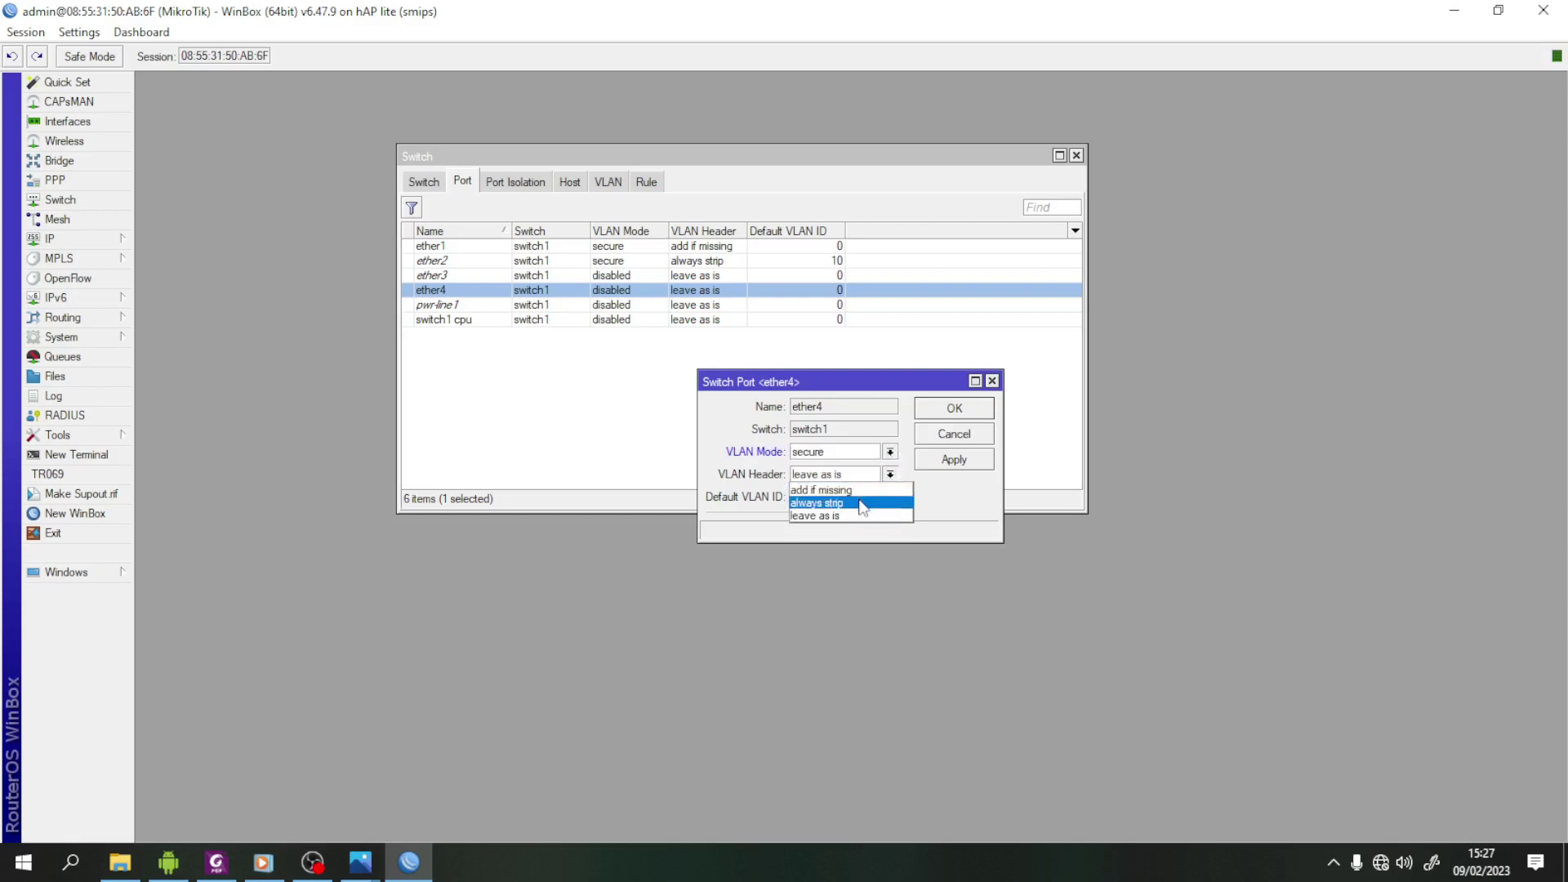
left_click(834, 502)
key("Tab")
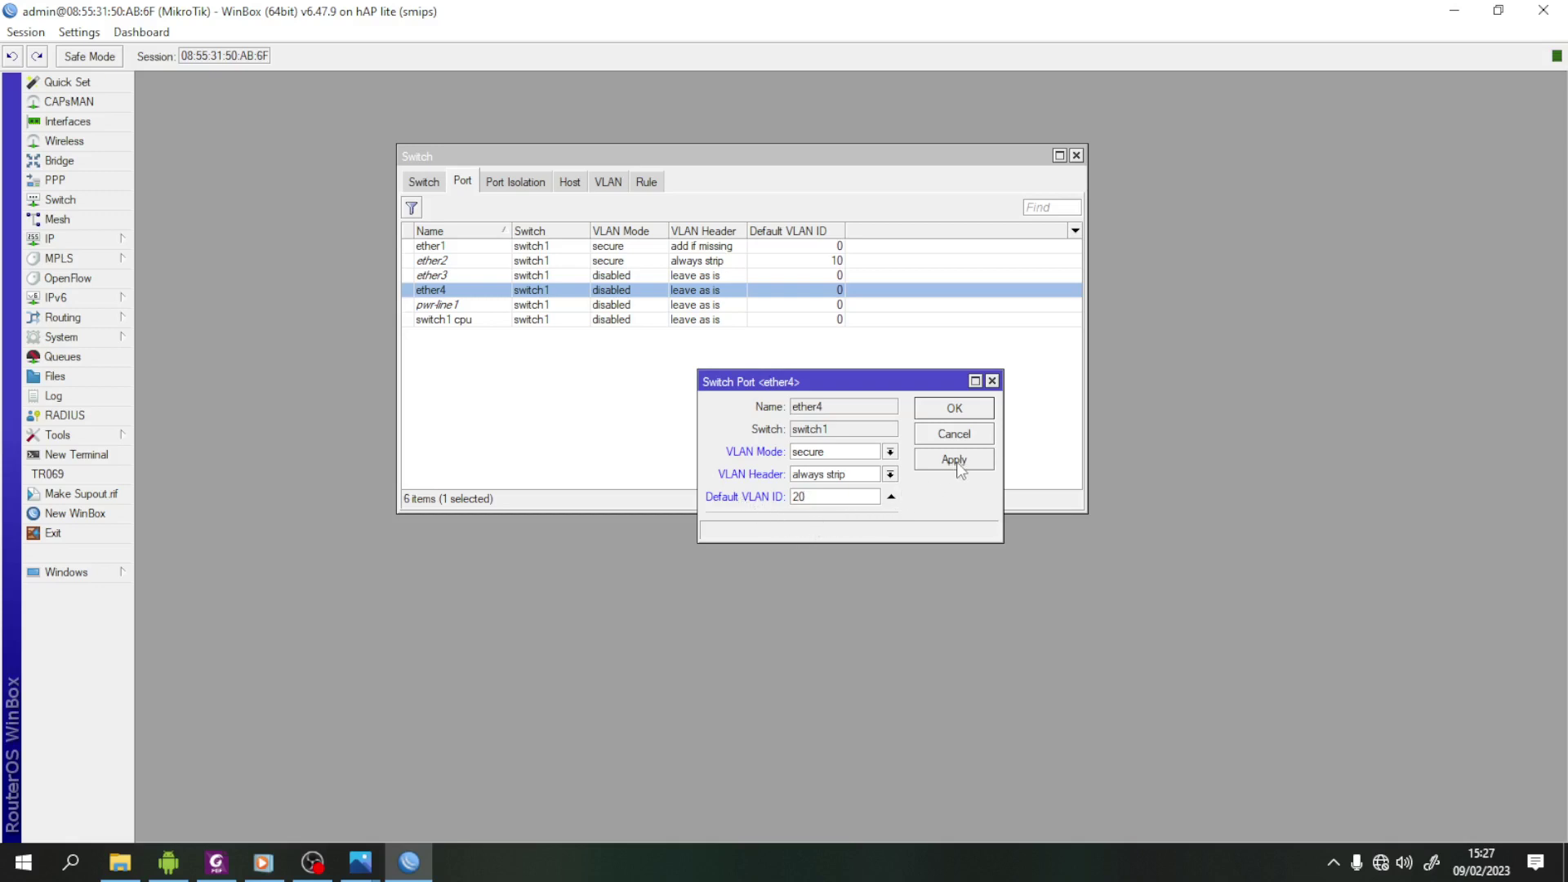
left_click(958, 463)
left_click(964, 420)
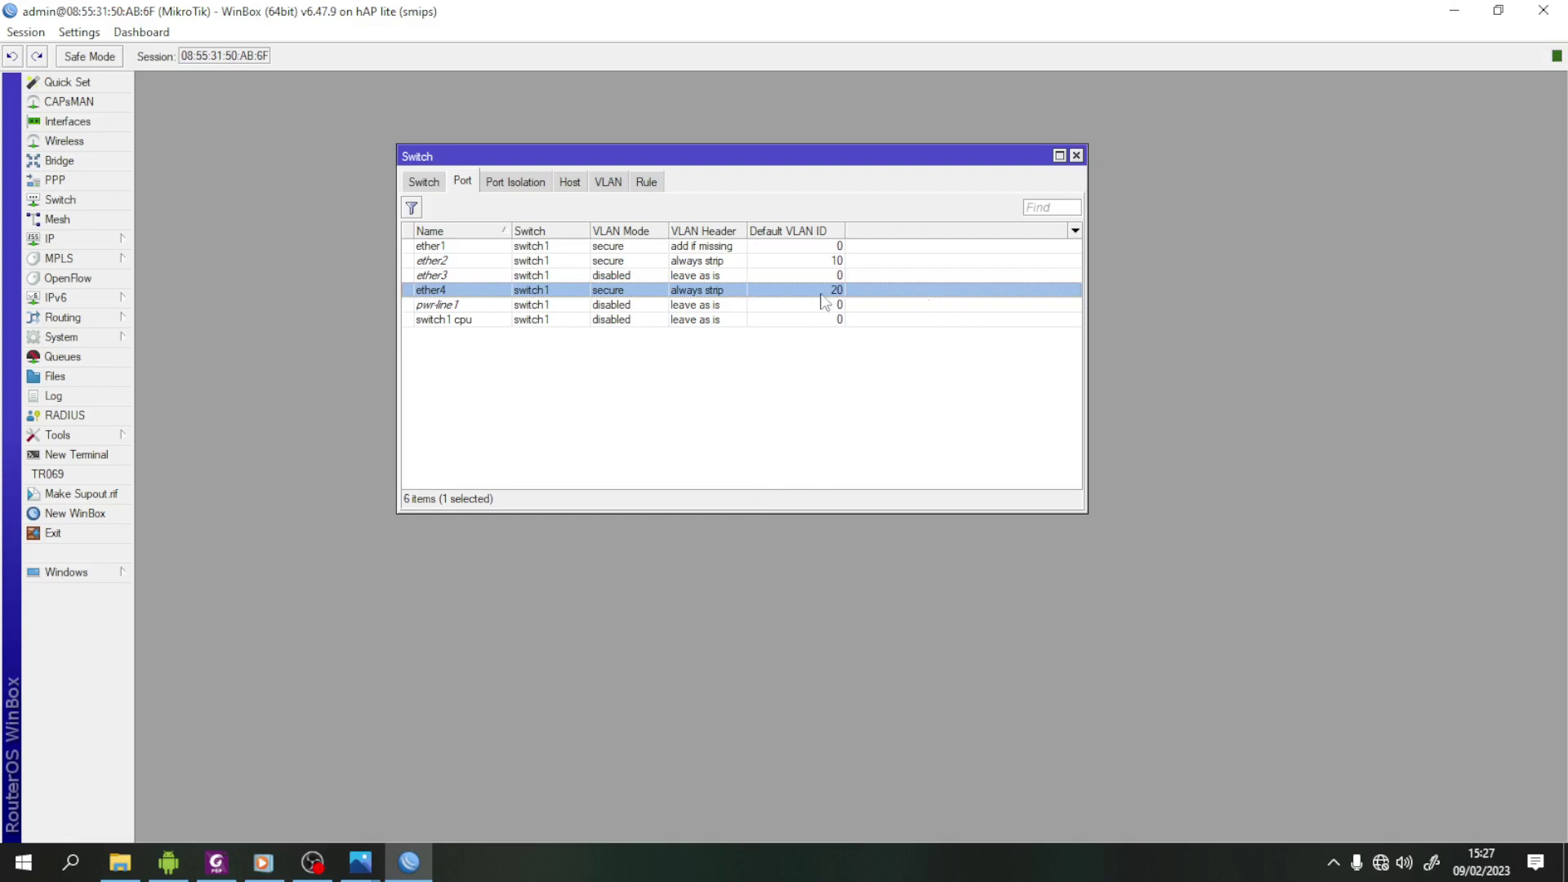
- Close the Switch window and WinBox, then minimise Foxit PhantomPDF
left_click(1076, 156)
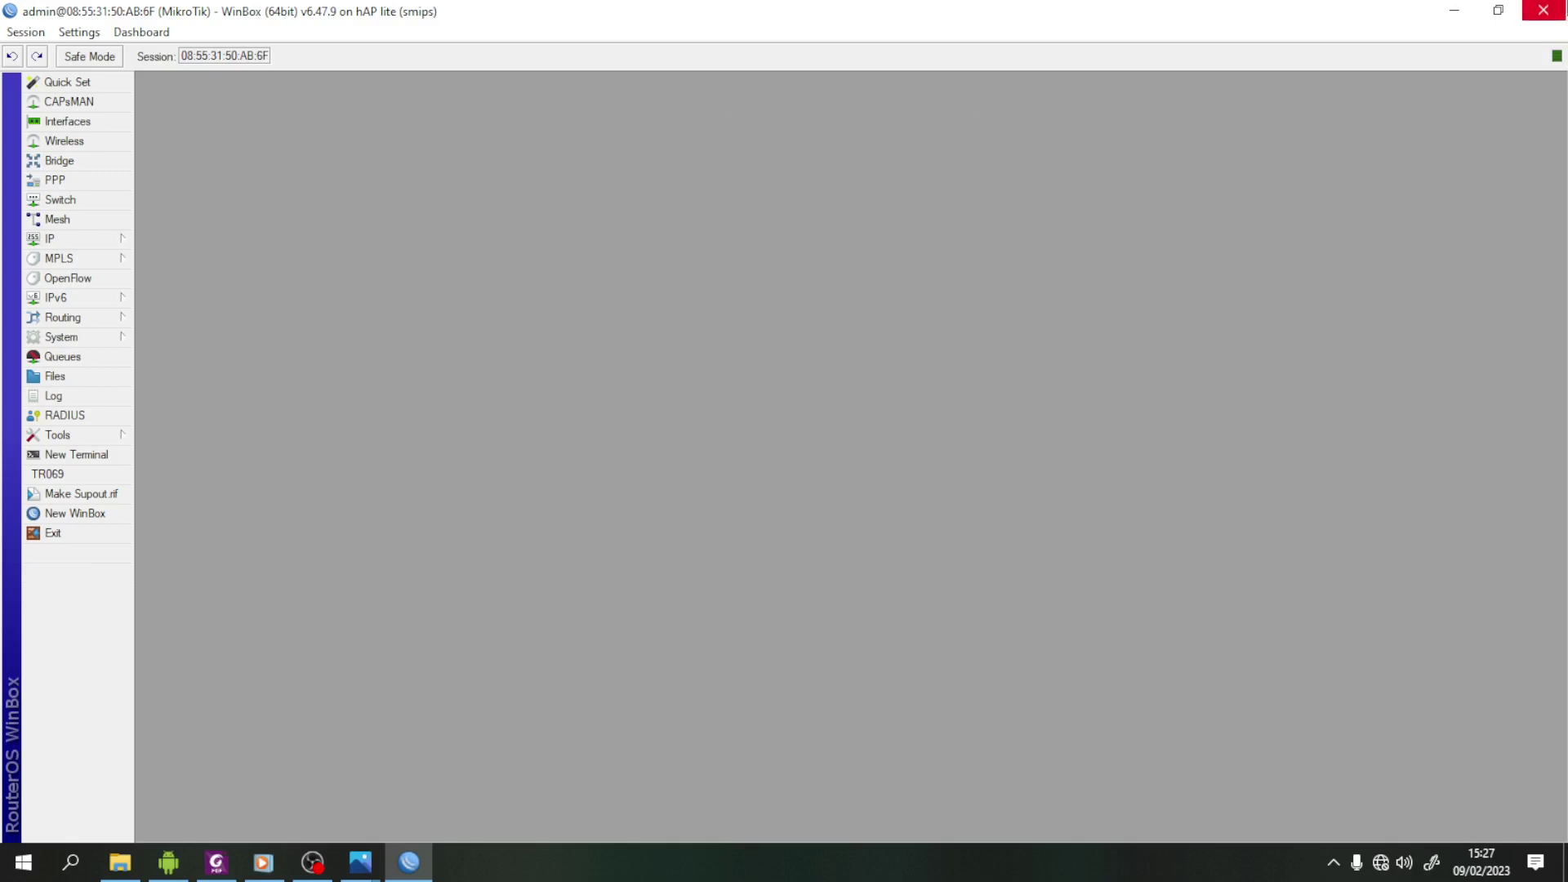
left_click(1546, 16)
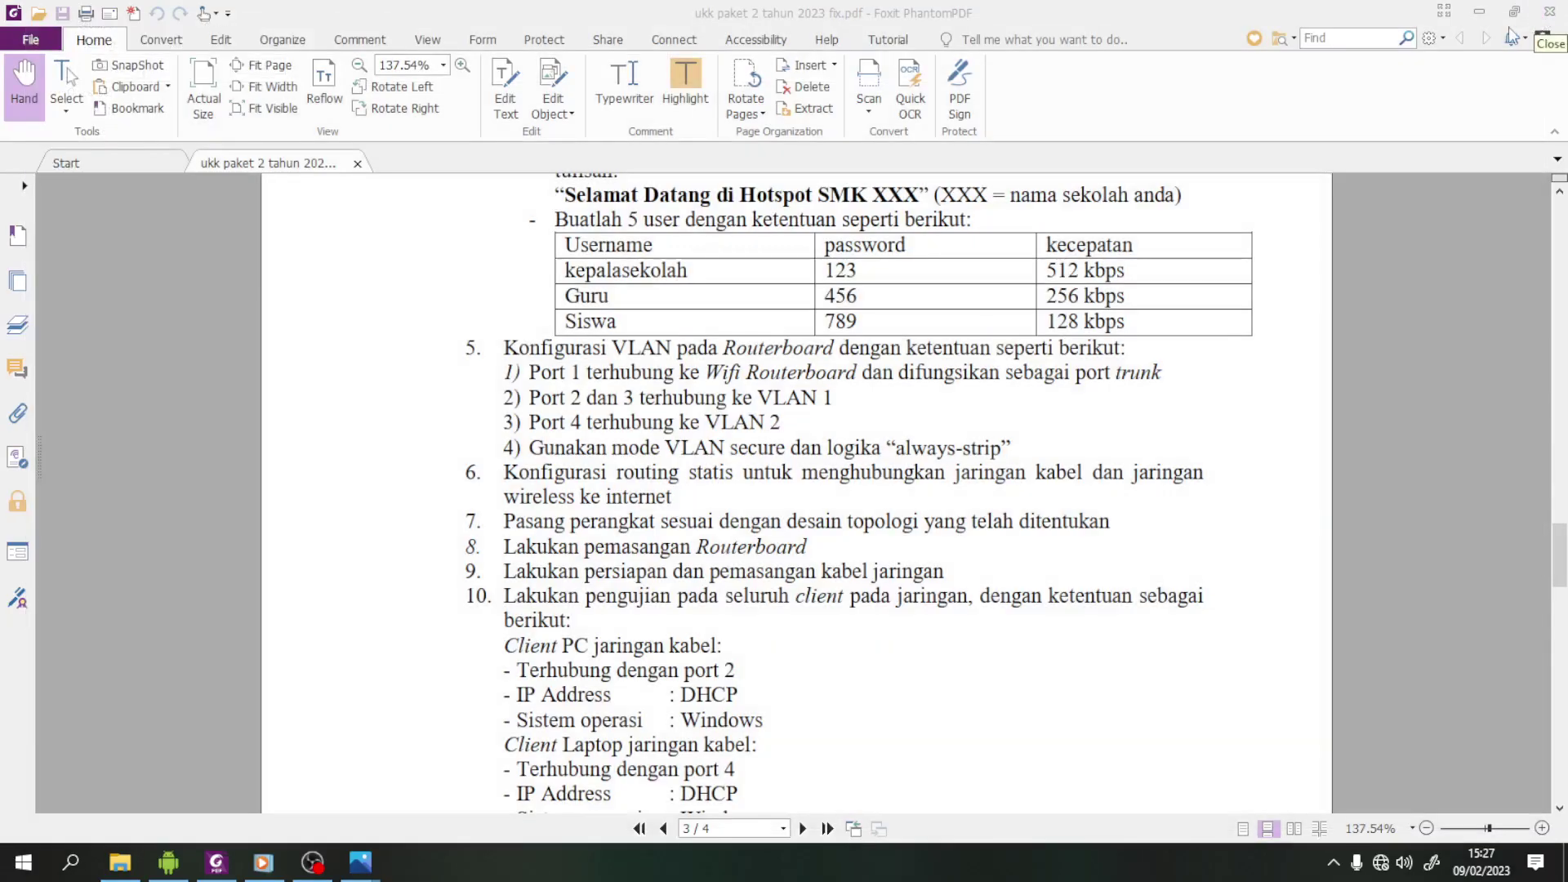
left_click(1479, 16)
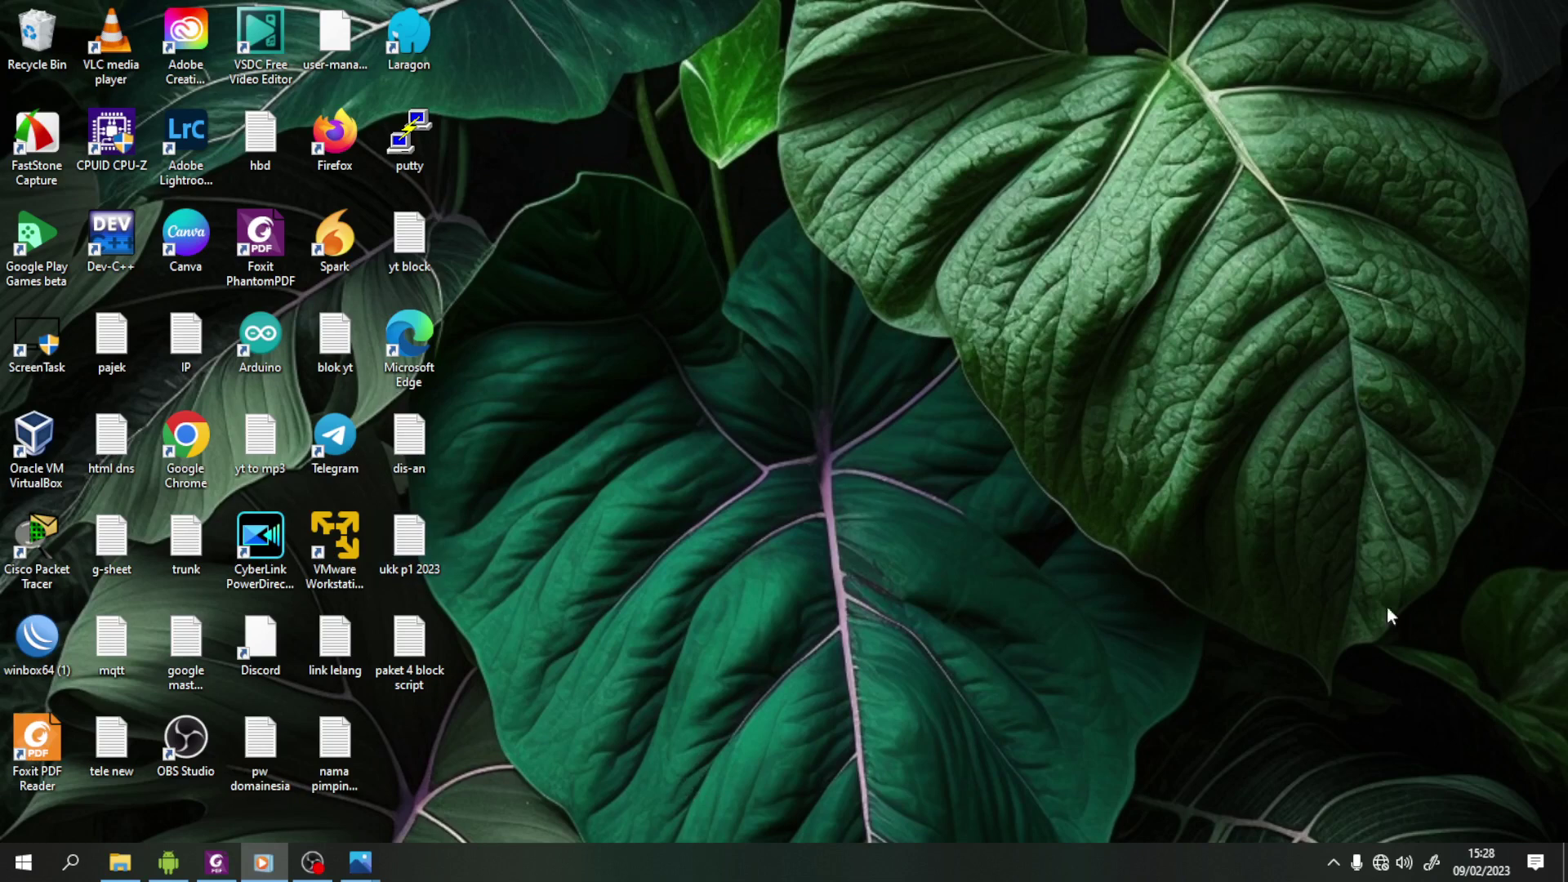
- From the tray network icon, open Network & Internet settings, then the network adapter list
left_click(1382, 864)
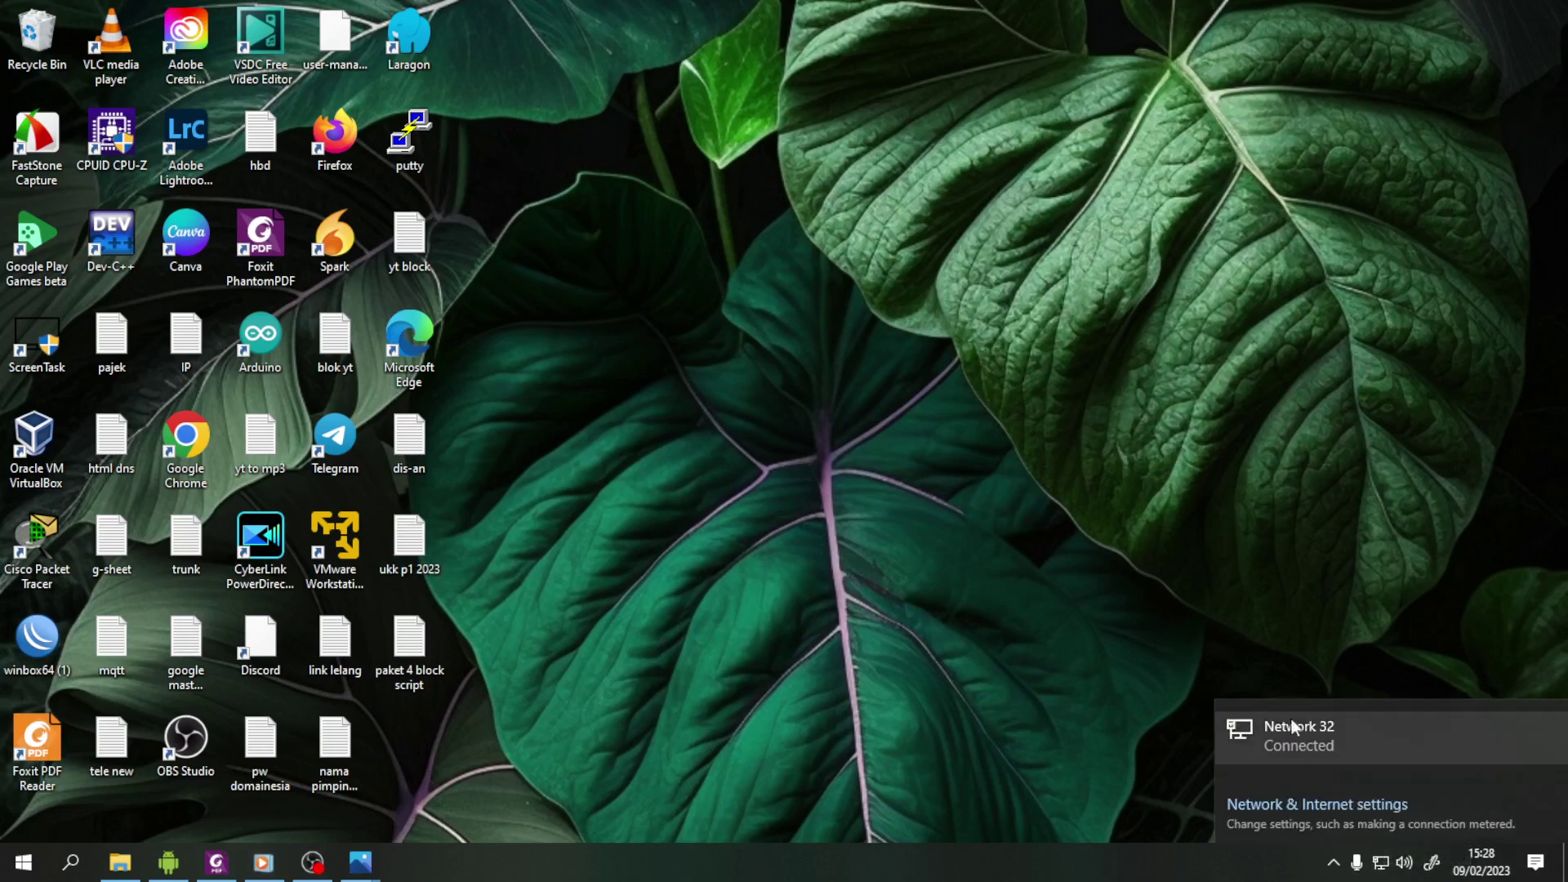
right_click(1381, 865)
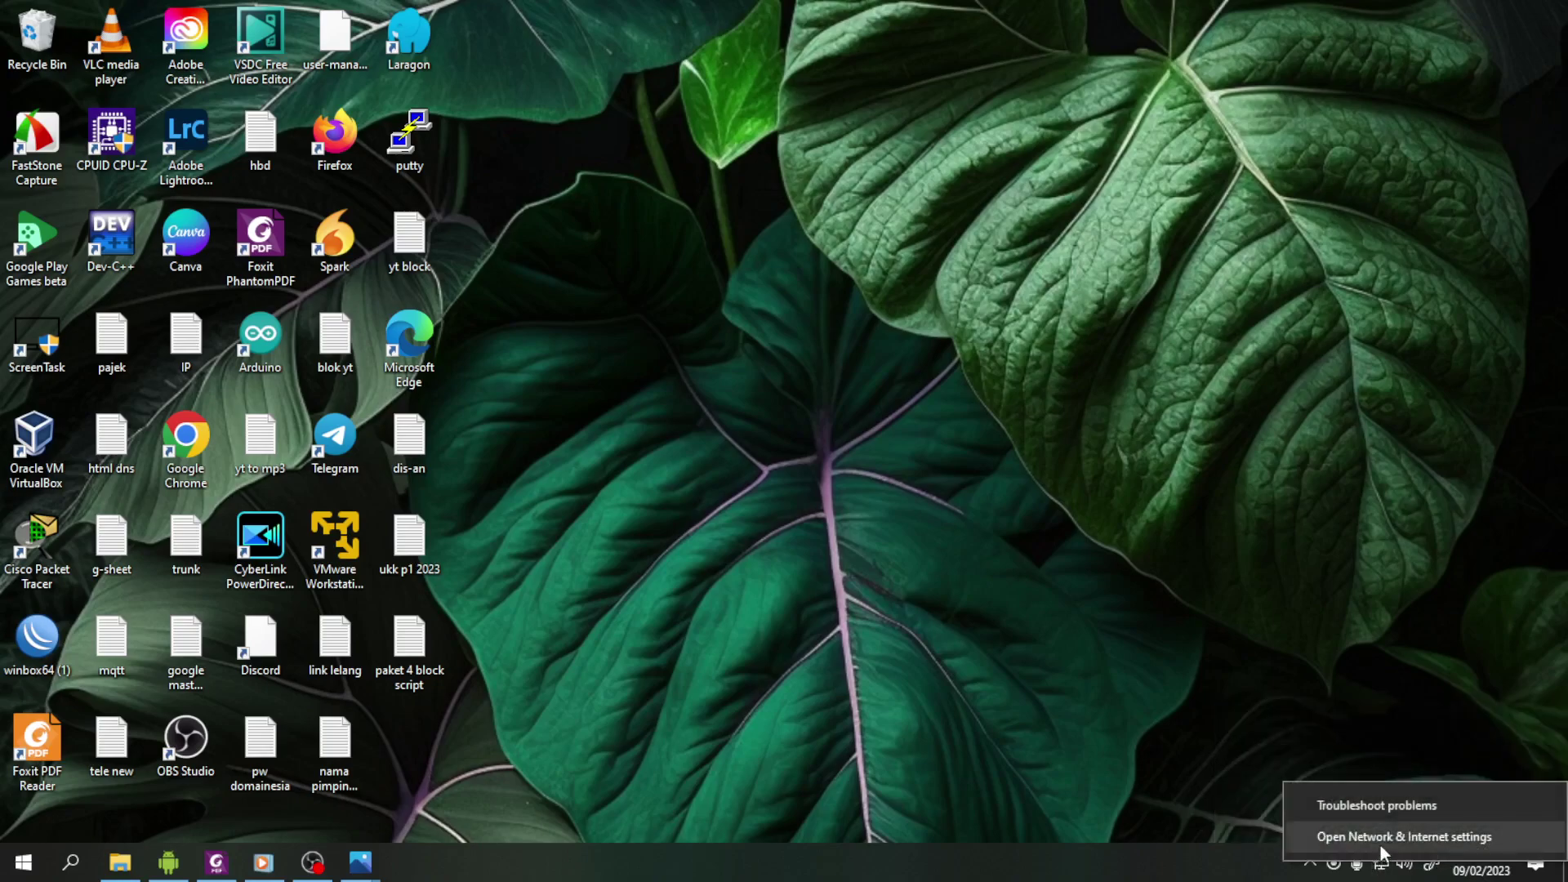
left_click(1404, 836)
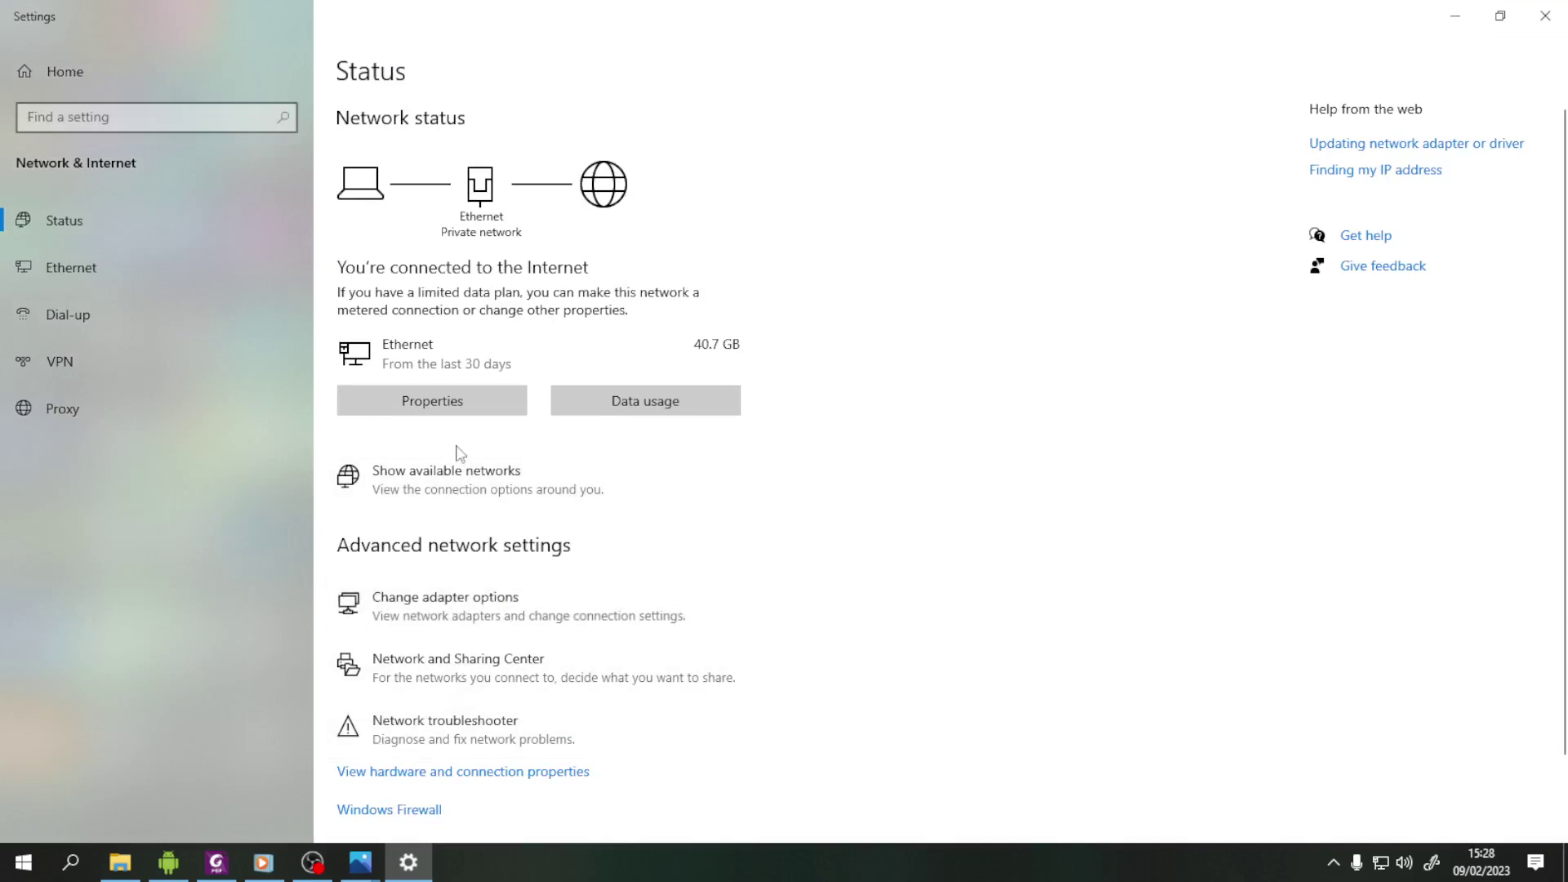
left_click(469, 607)
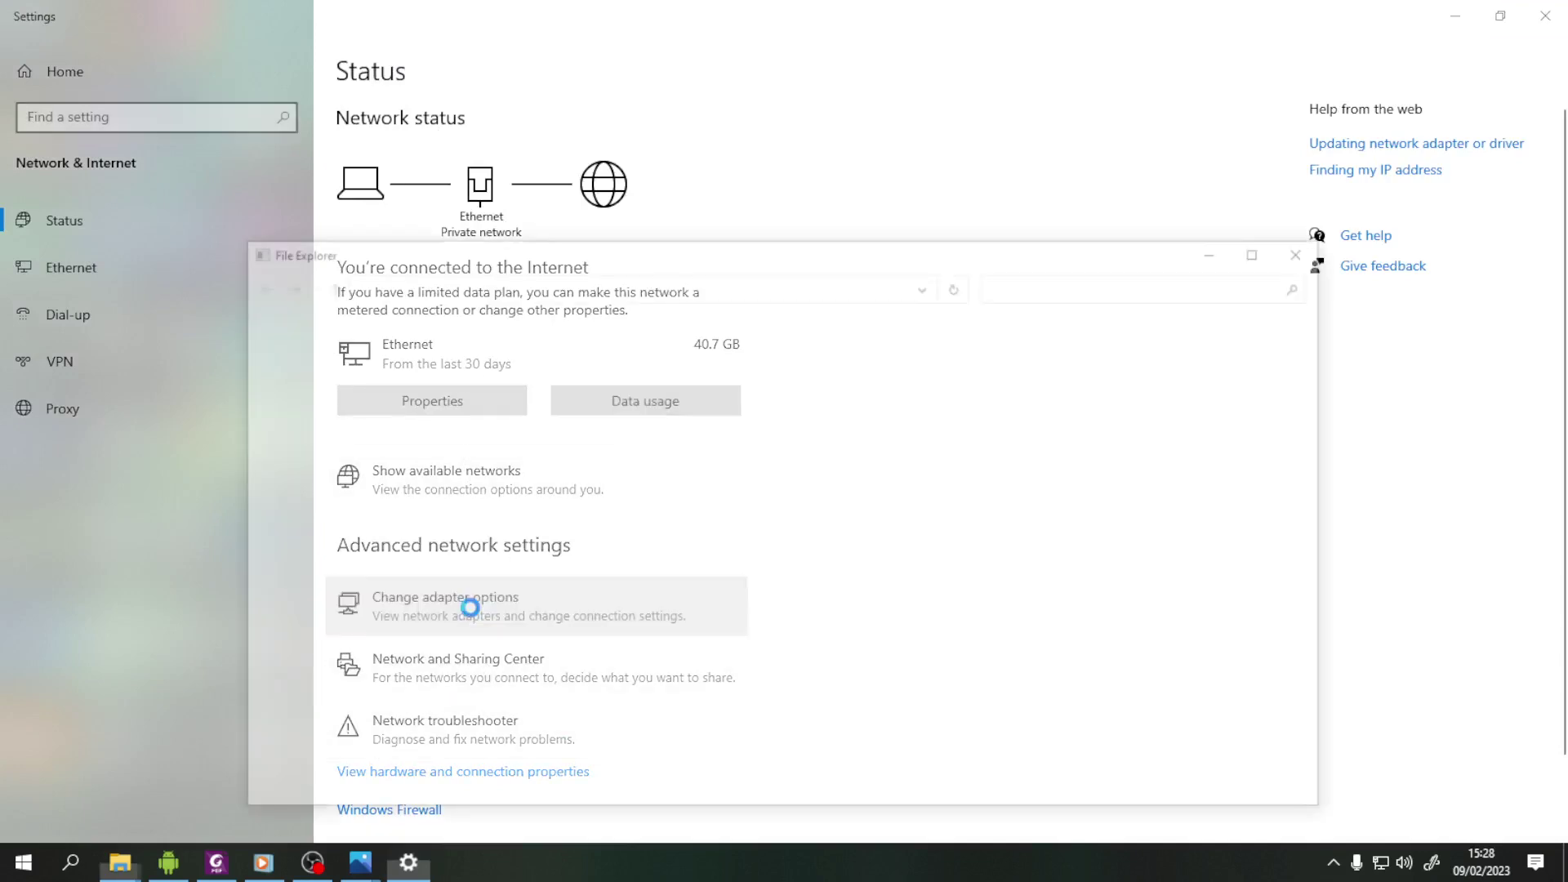
- Open the Ethernet connection's Status window and its Network Connection Details
left_click(354, 379)
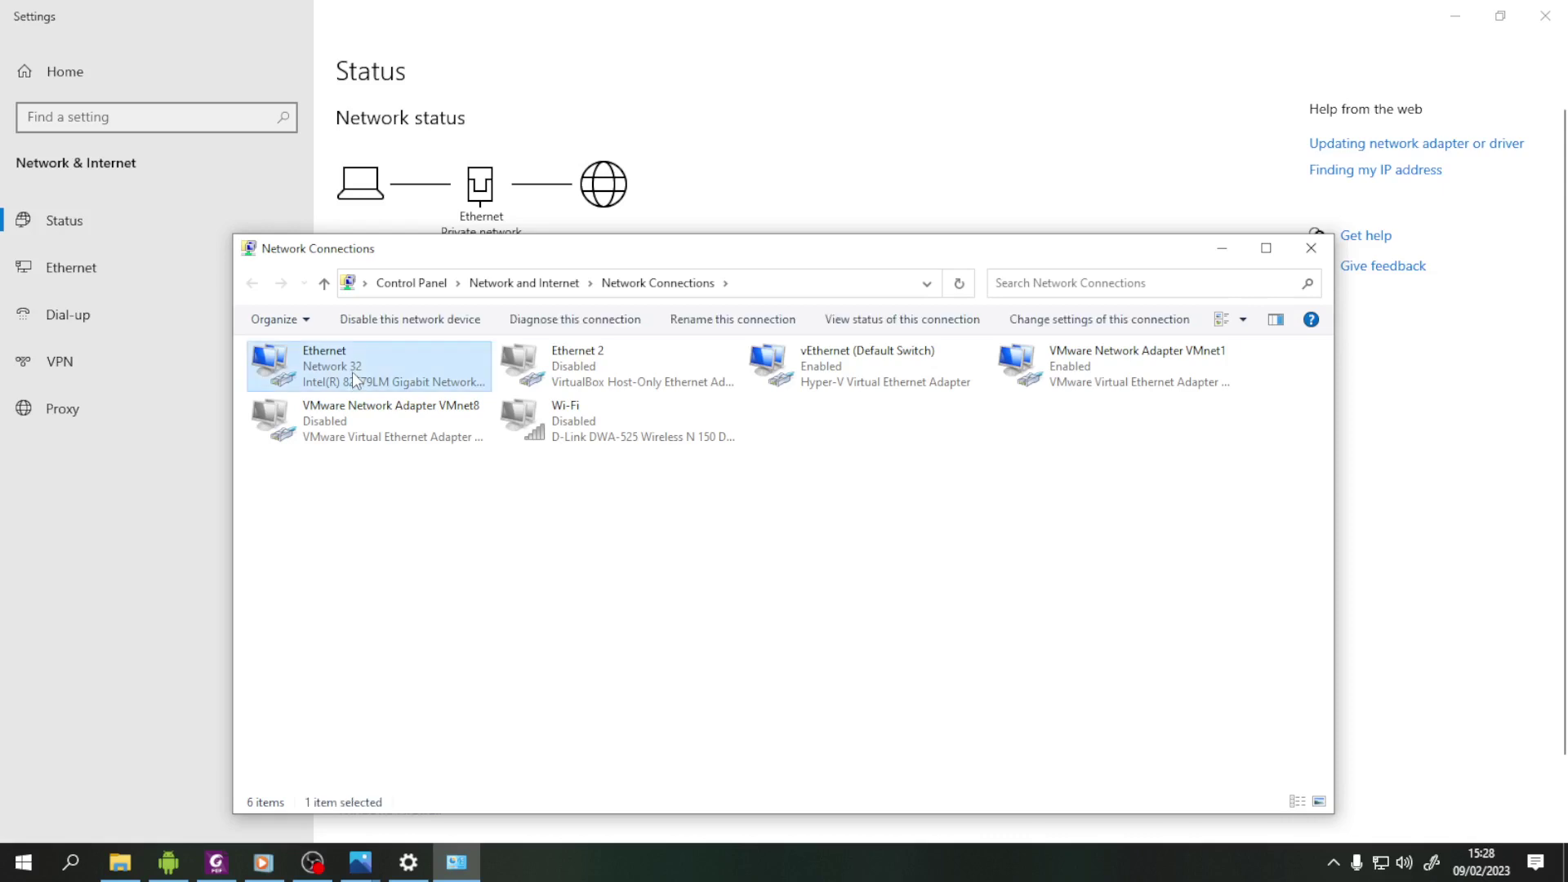
right_click(354, 380)
left_click(403, 406)
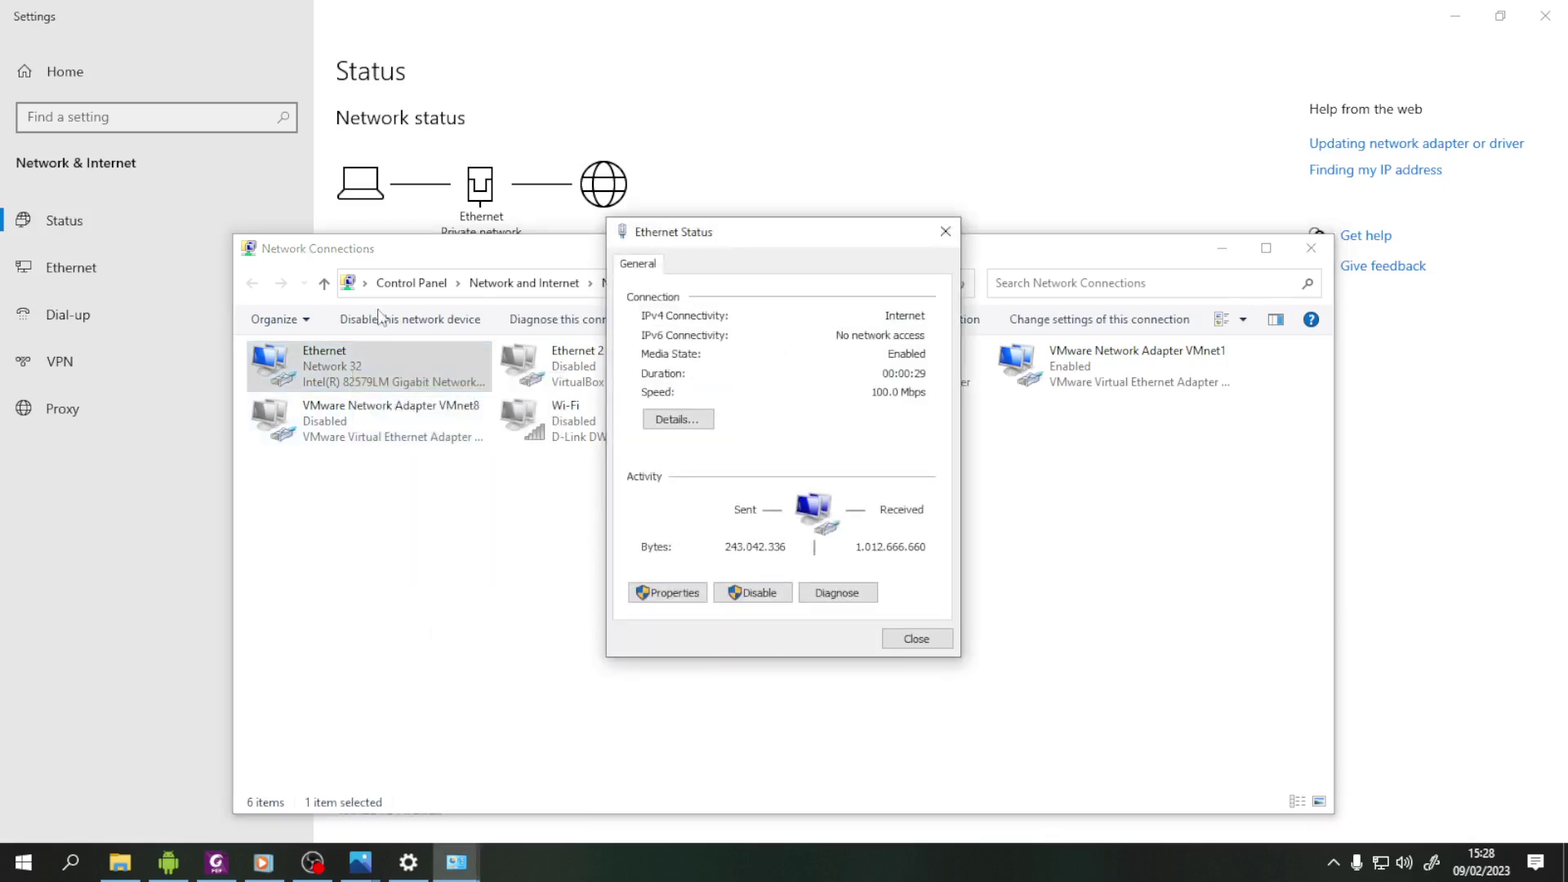
left_click(678, 420)
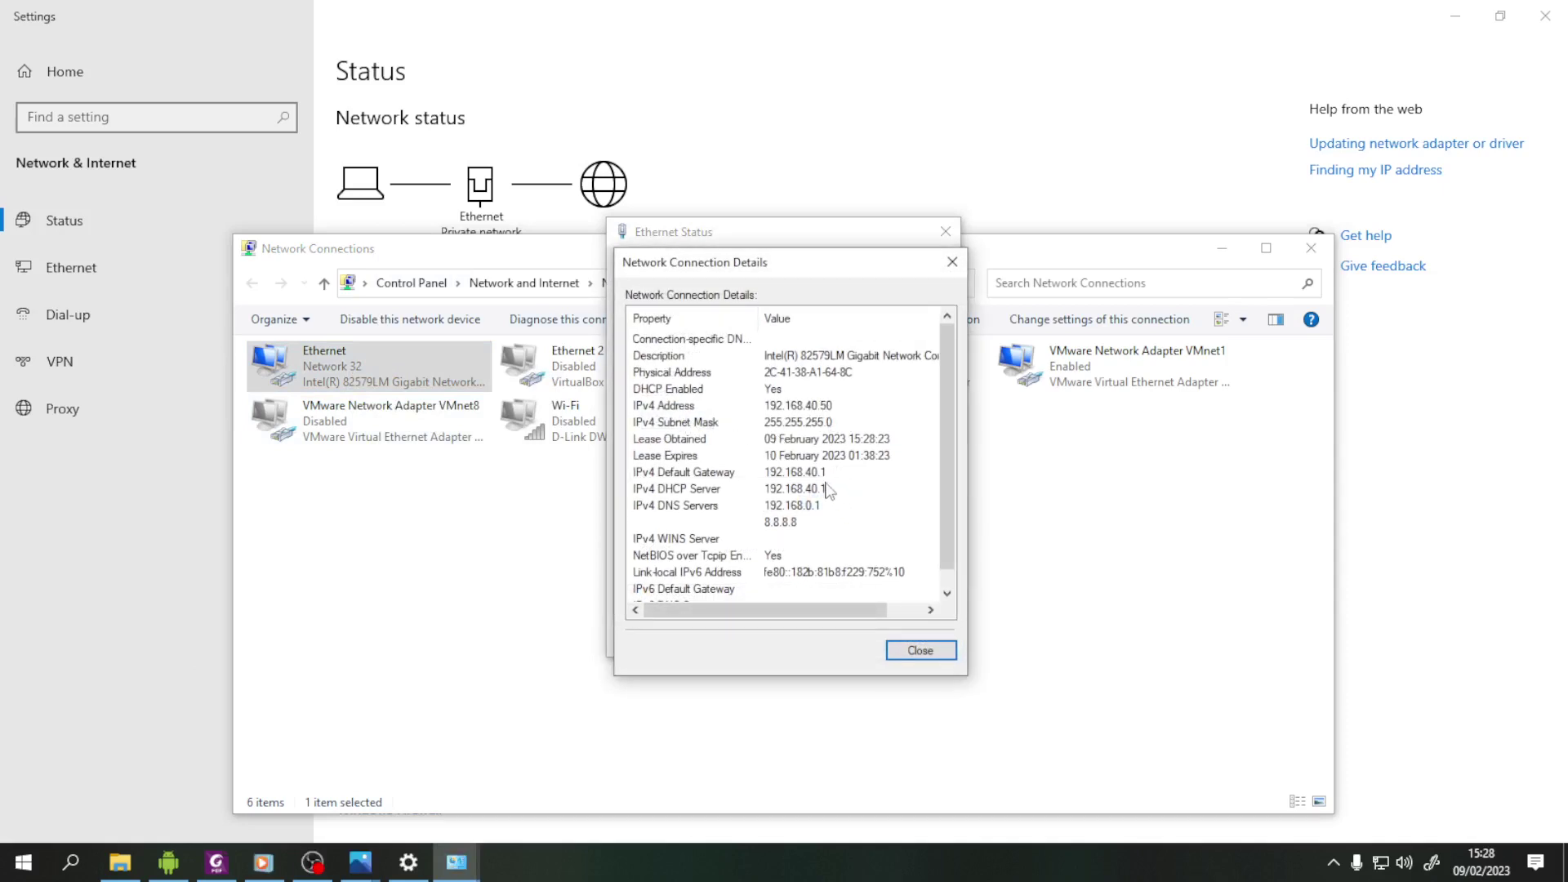
- Review the gateway, DHCP Enabled and DNS servers (incl. 8.8.8.8), then close details and minimize Settings
left_click(797, 474)
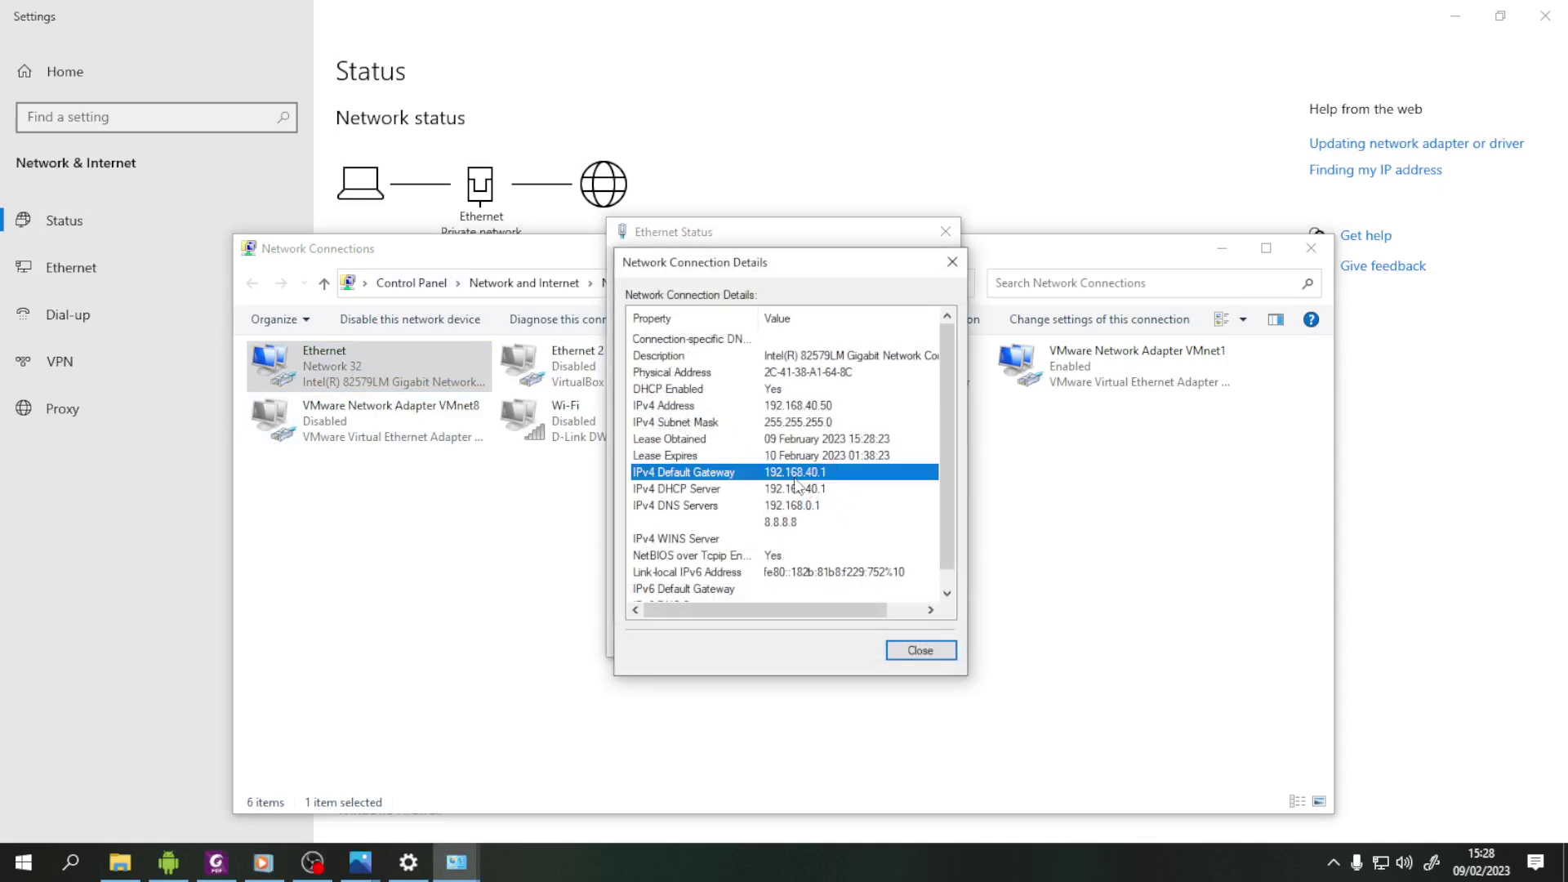
left_click(768, 392)
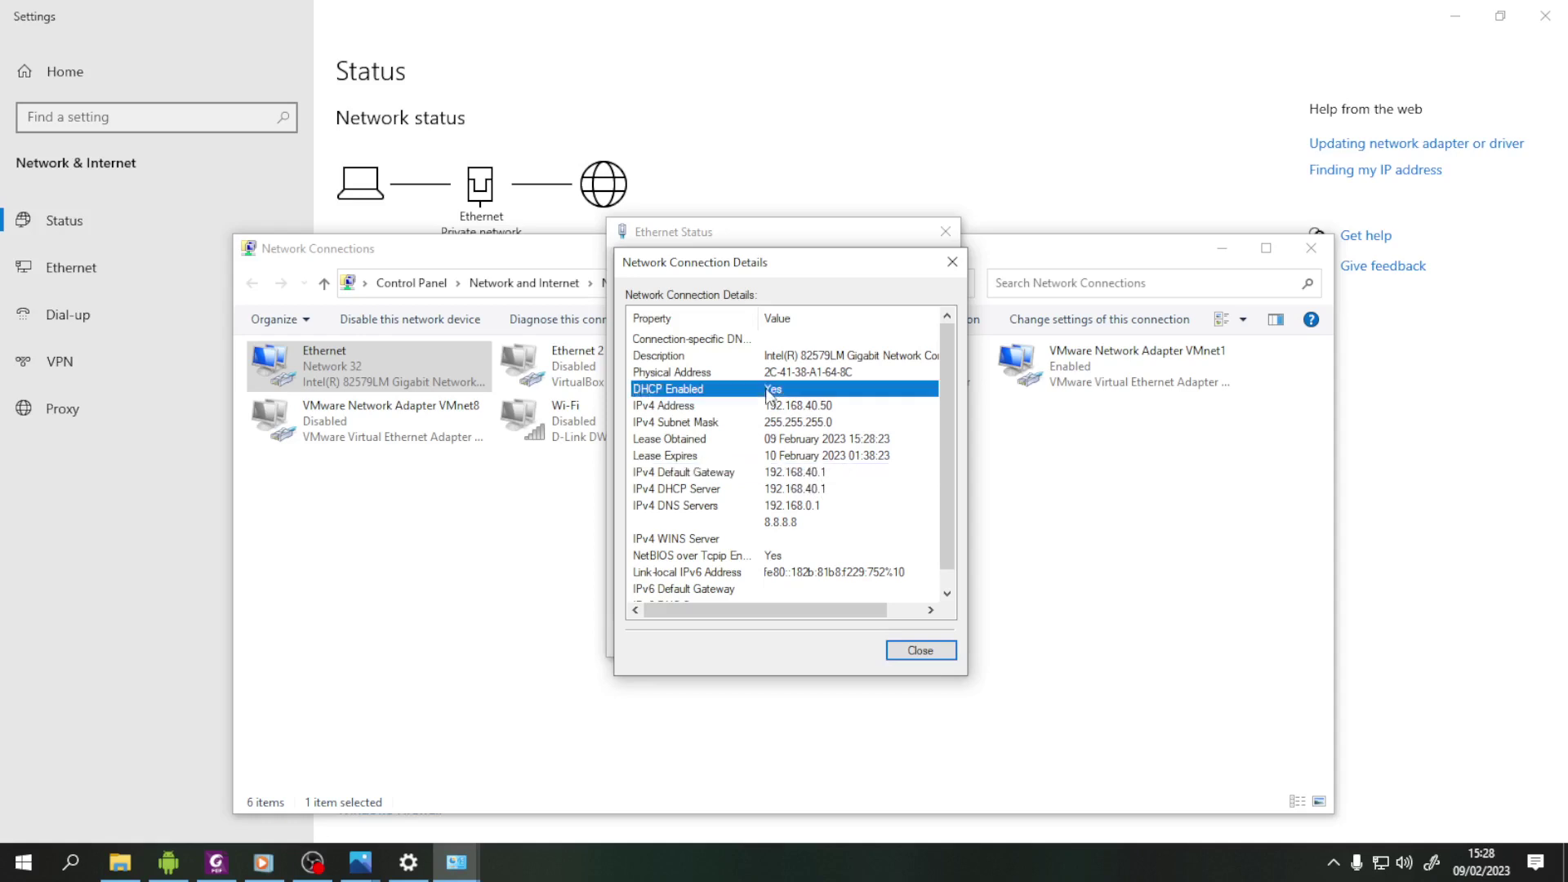
left_click(795, 505)
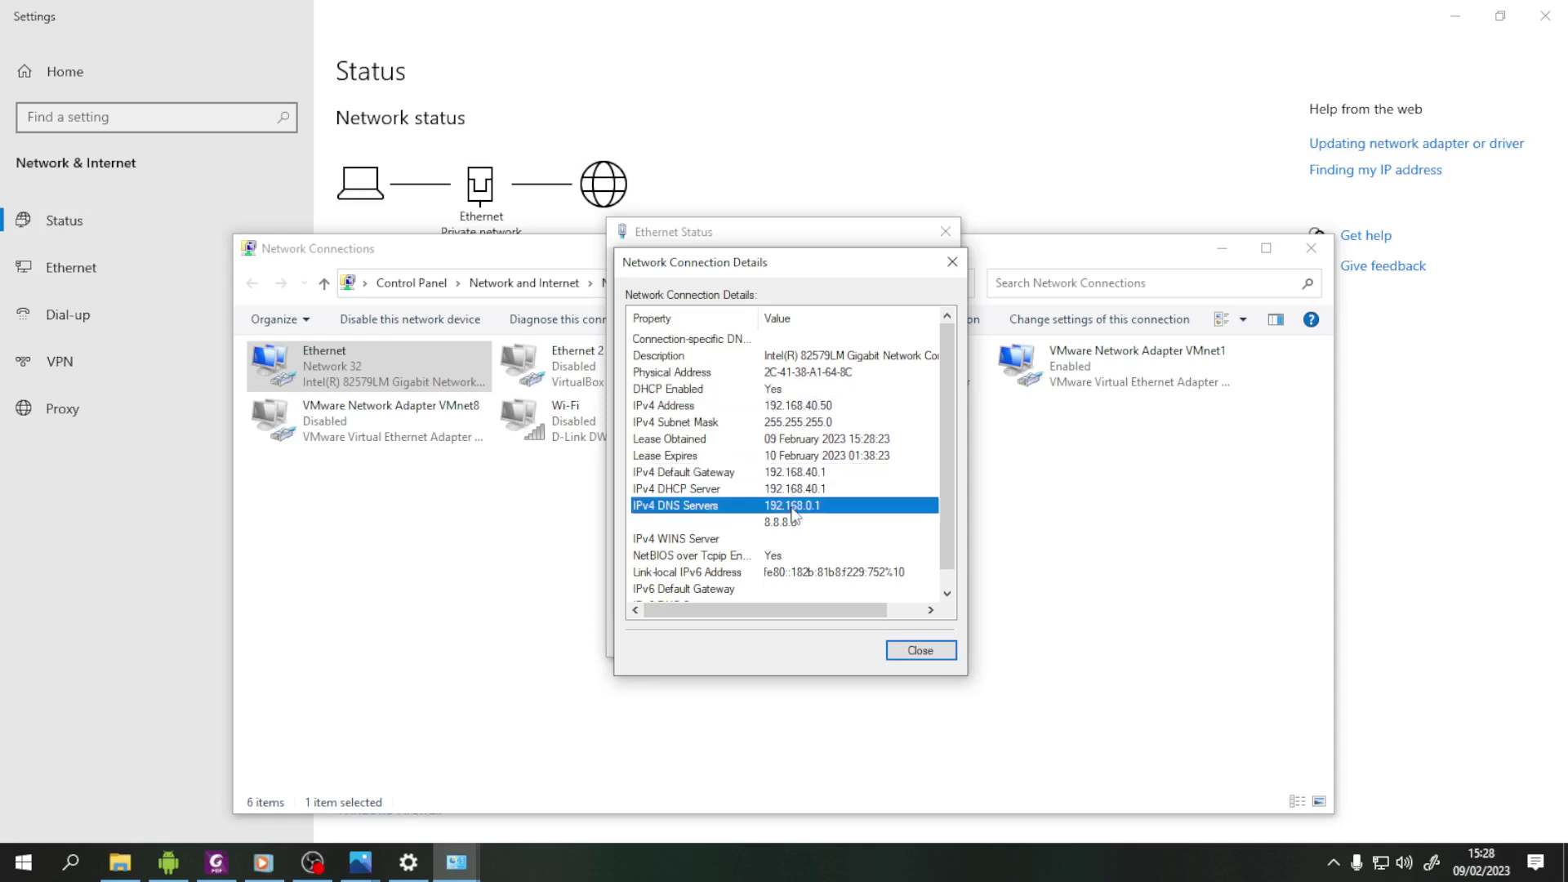
left_click(799, 523)
left_click(928, 652)
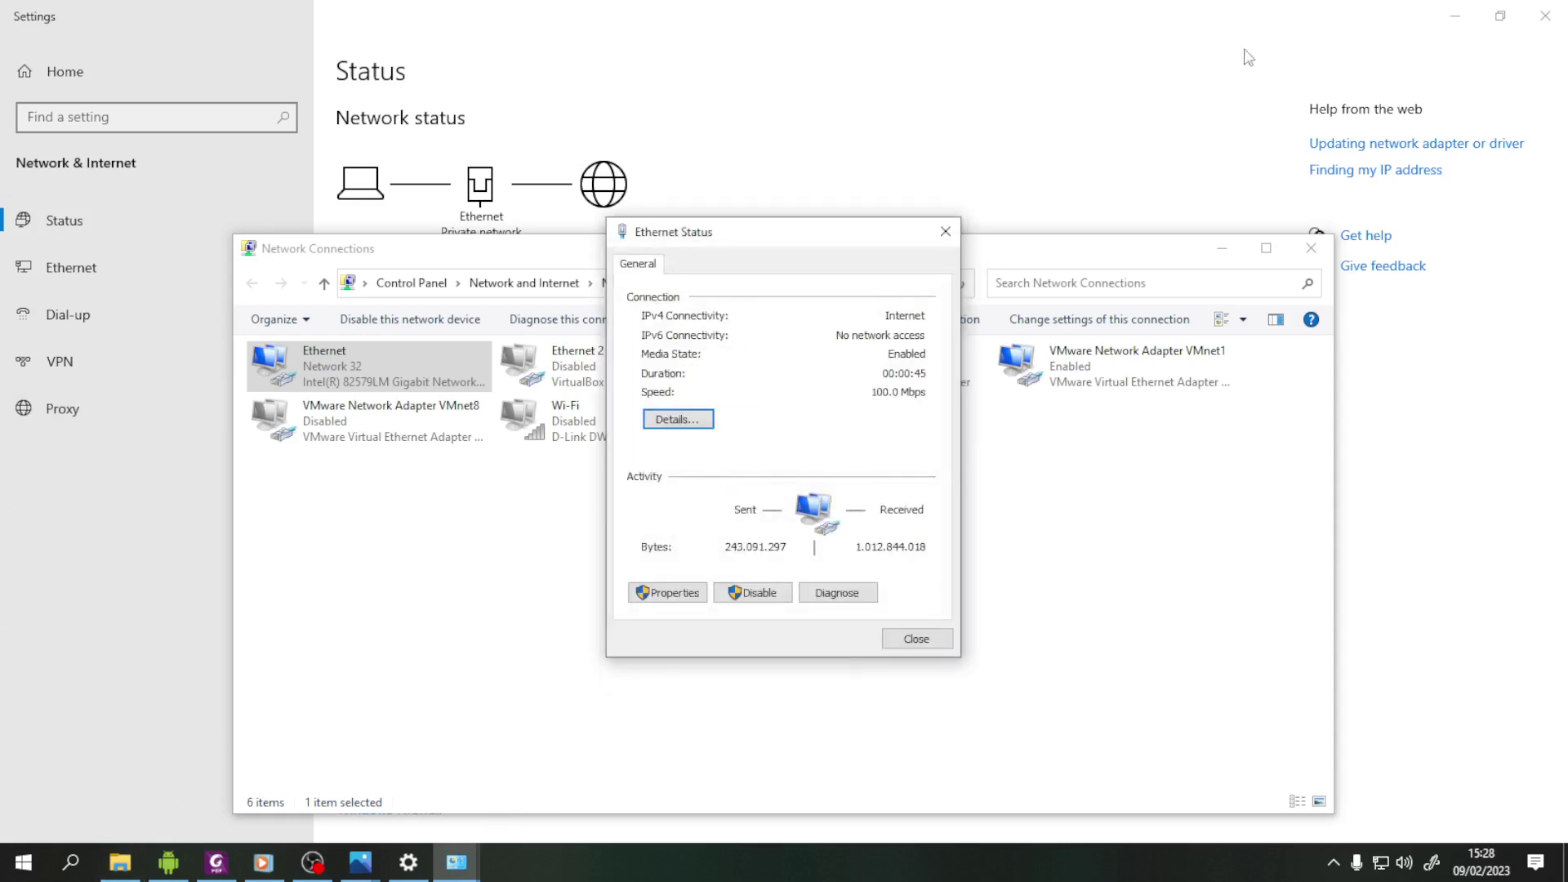
left_click(1454, 20)
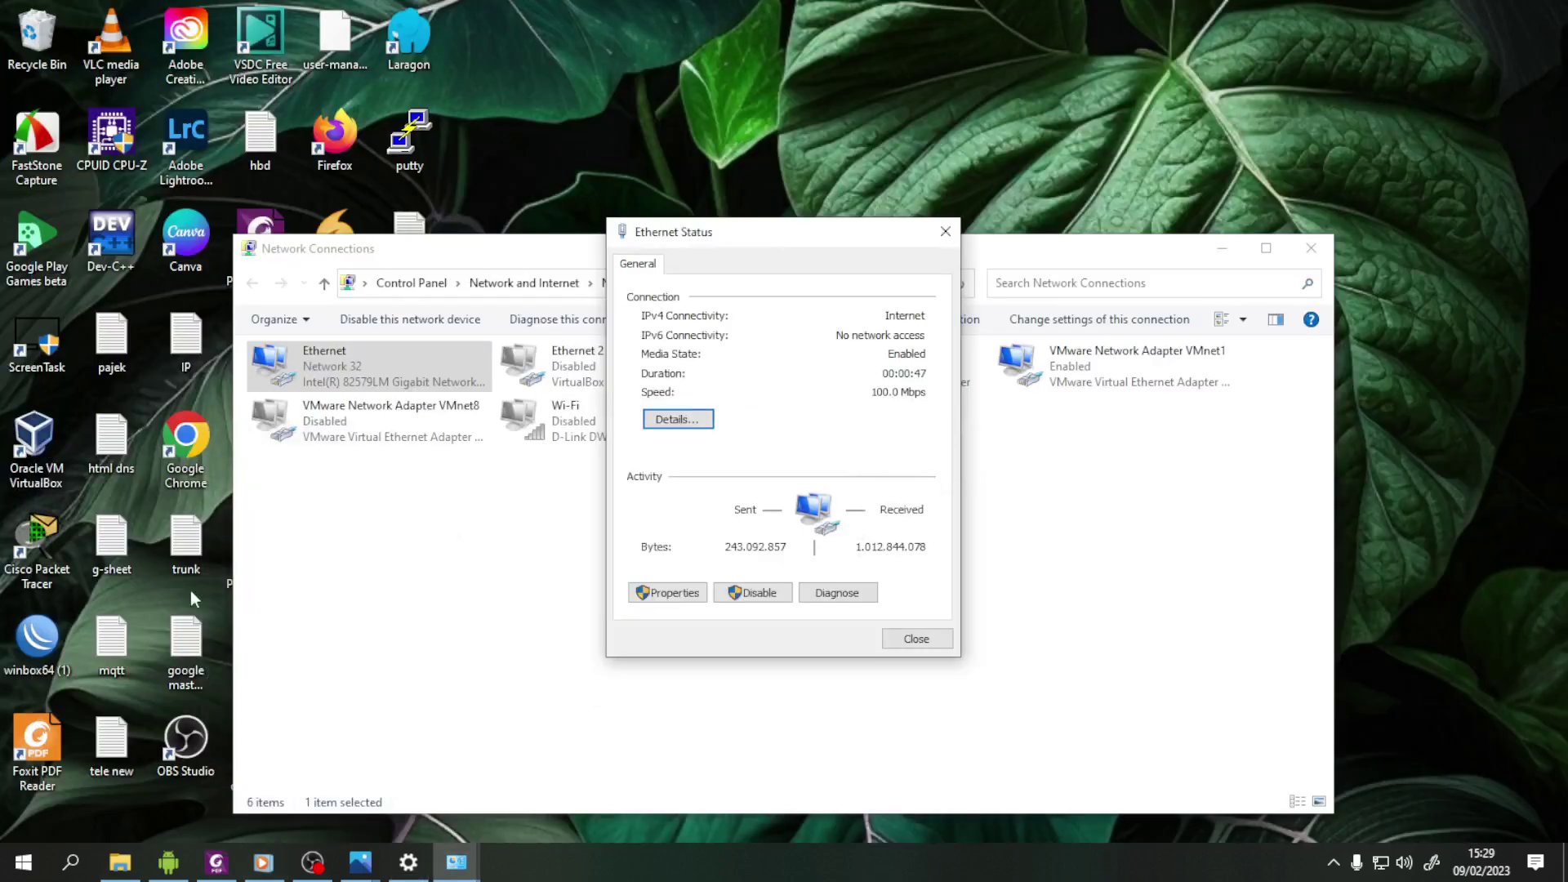
- Launch Chrome with the chosen profile and close the What's New tab
left_click(194, 454)
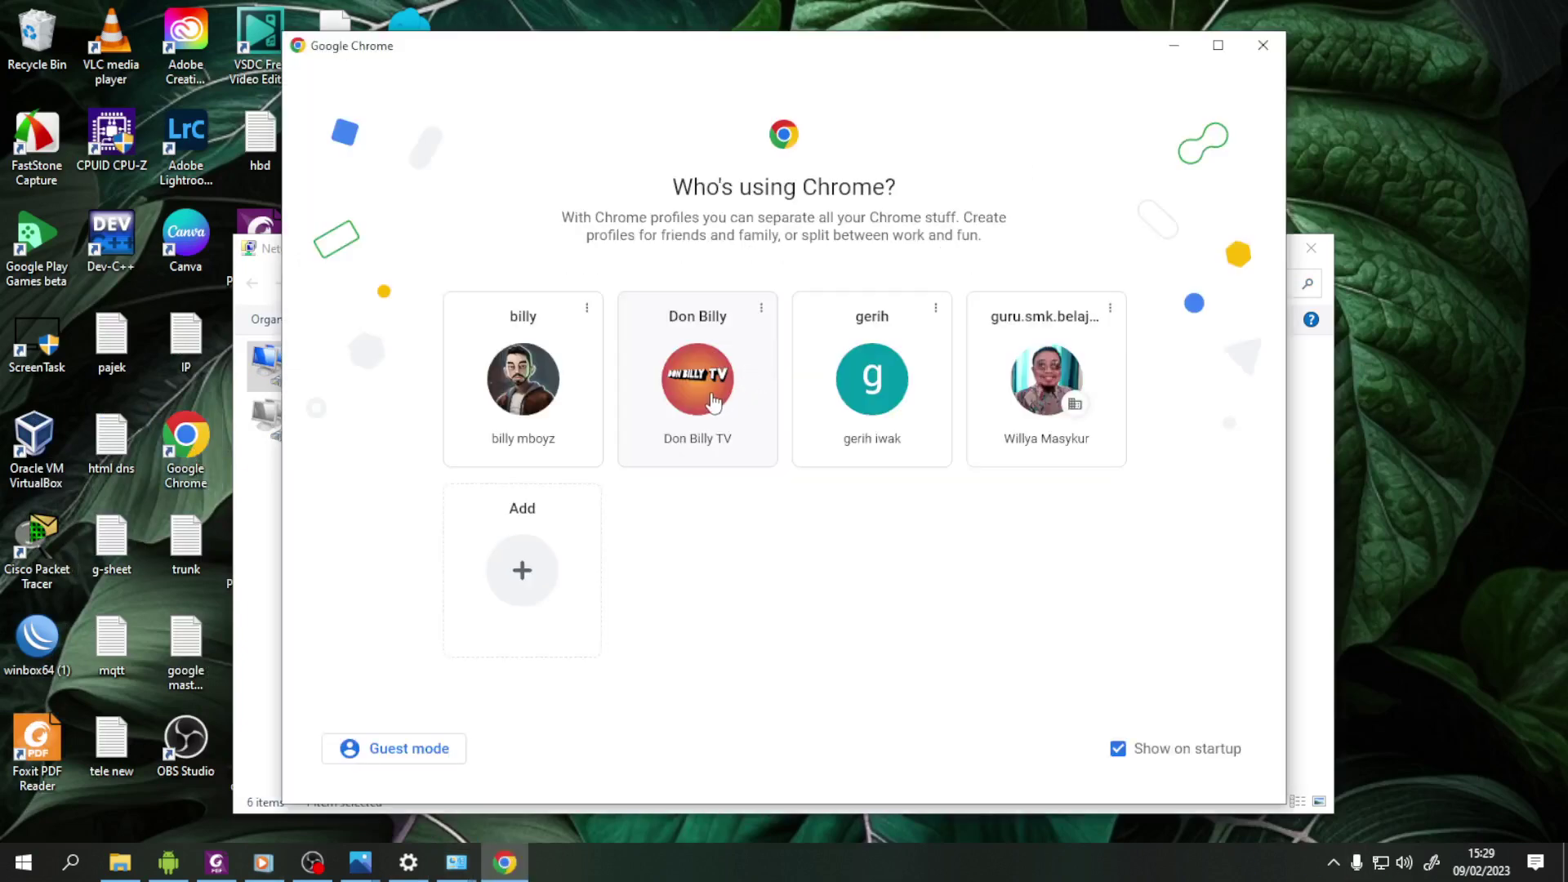
left_click(710, 400)
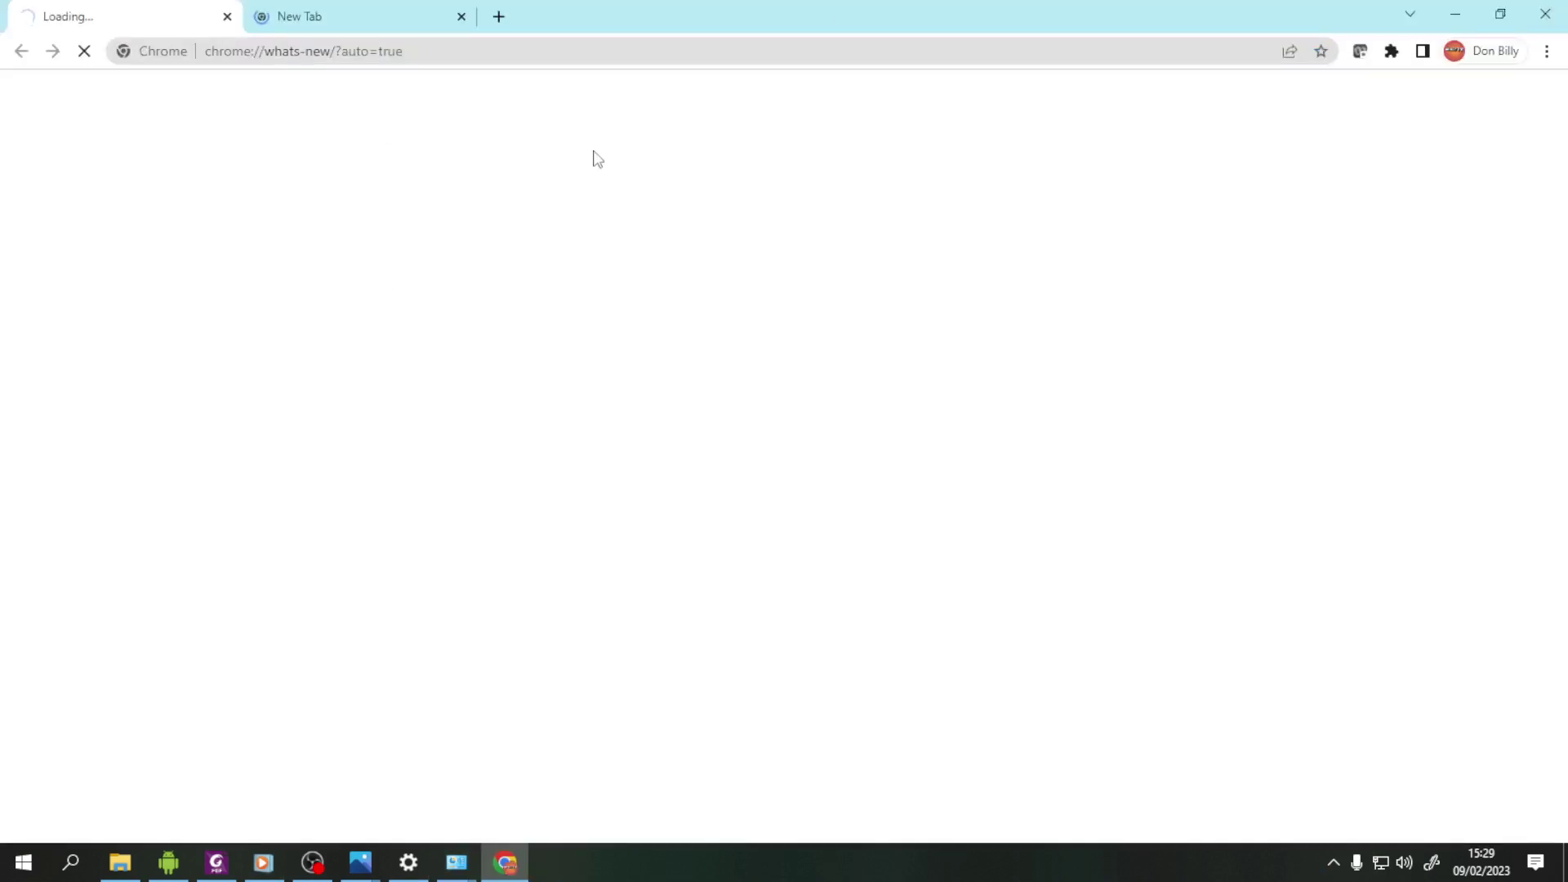
left_click(227, 16)
- Search Google for 'speed', run the Fast.com test to 43 Mbps, and open a new tab
left_click(619, 416)
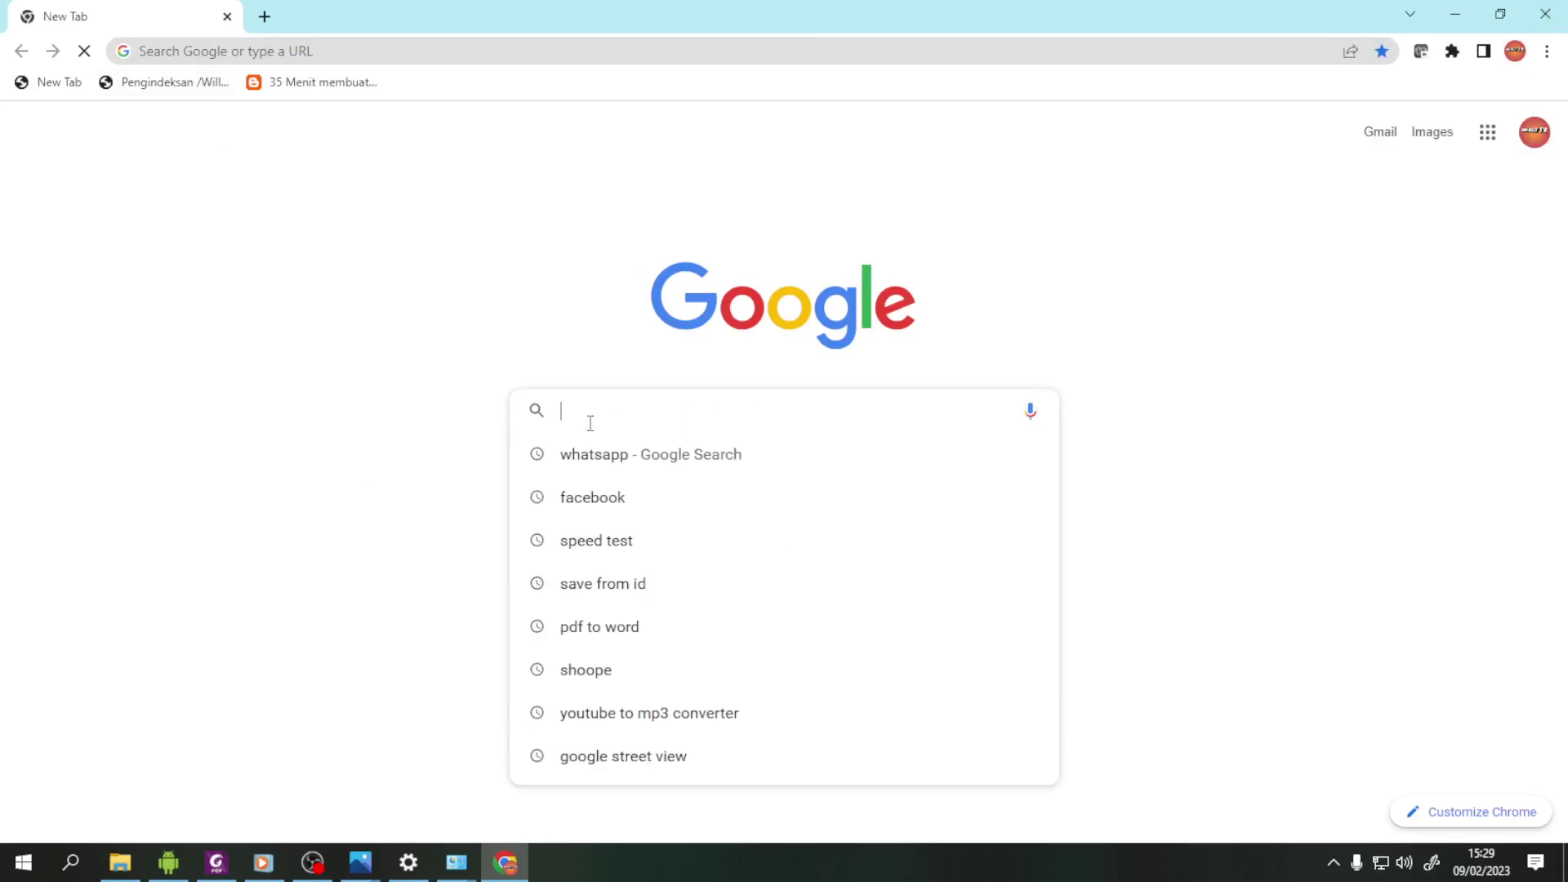
type("speed test")
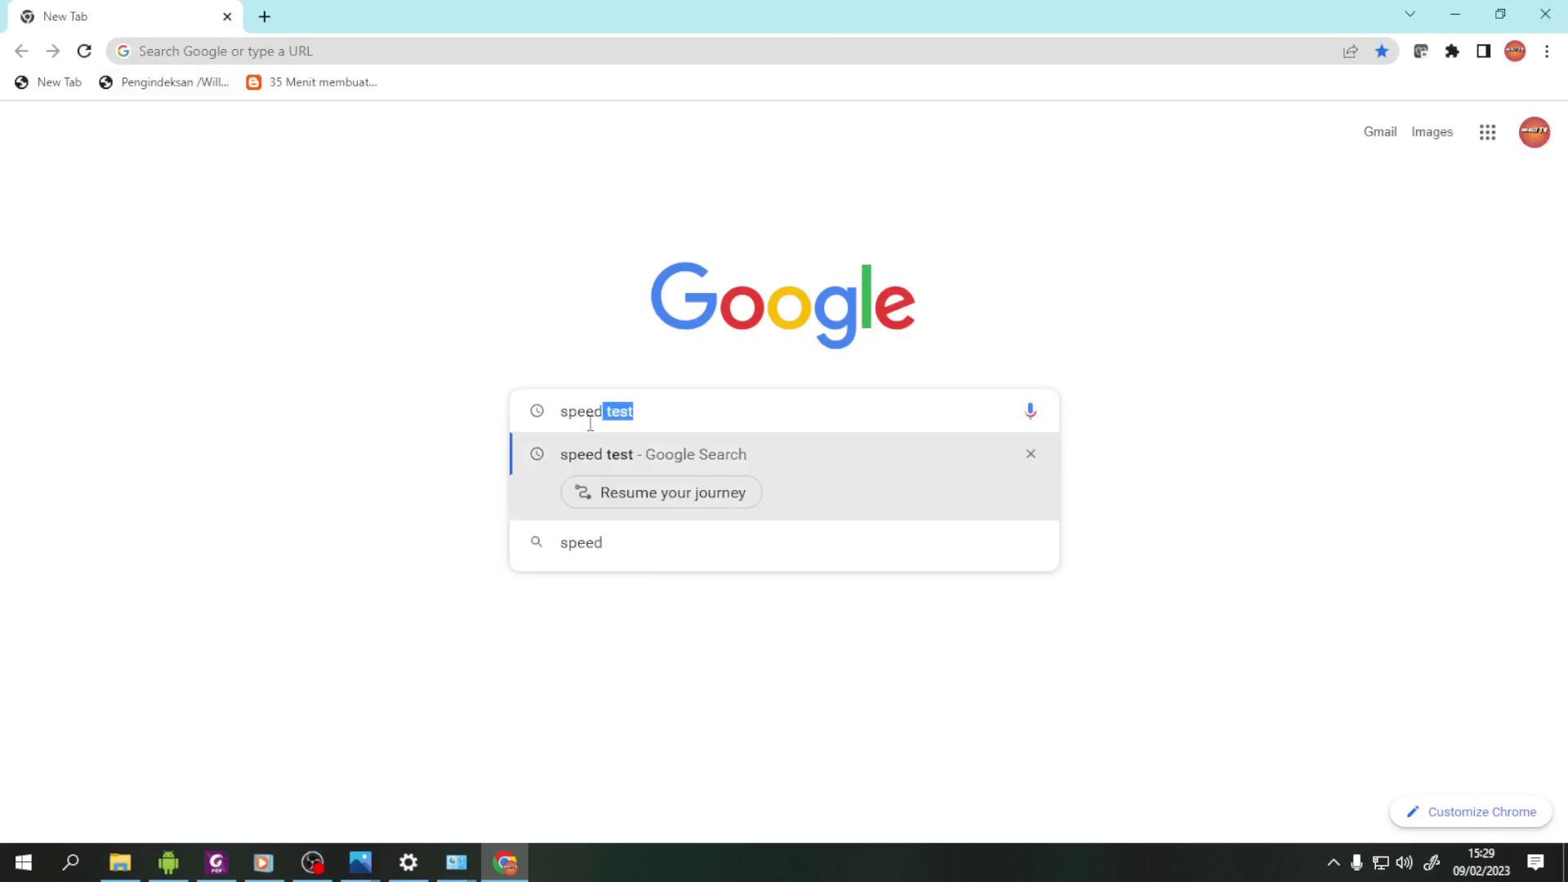
key("Return")
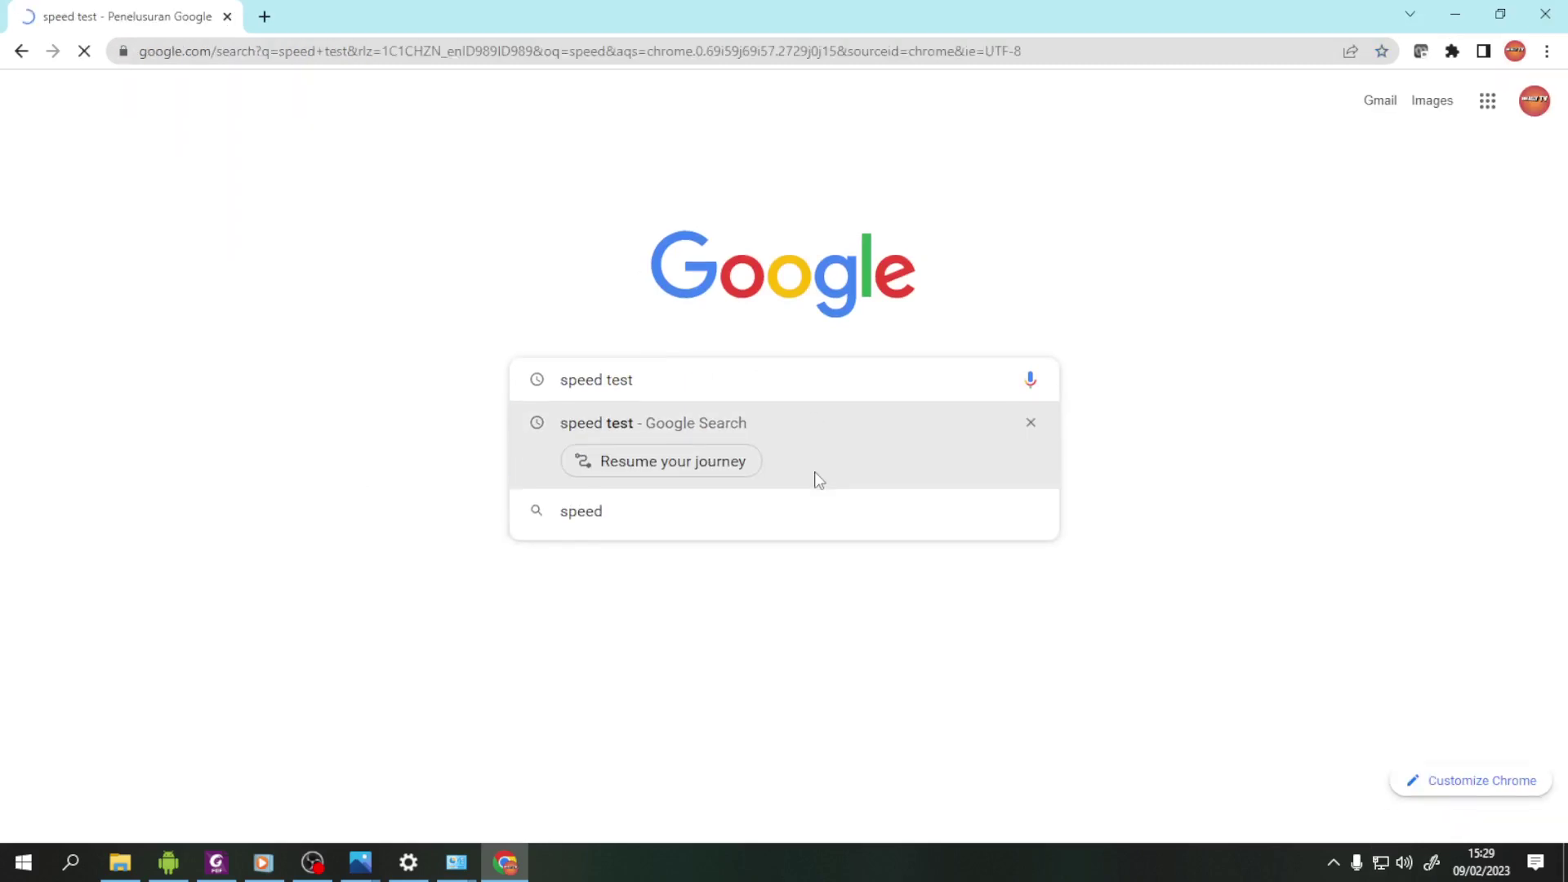
scroll(488, 627, "down", 6)
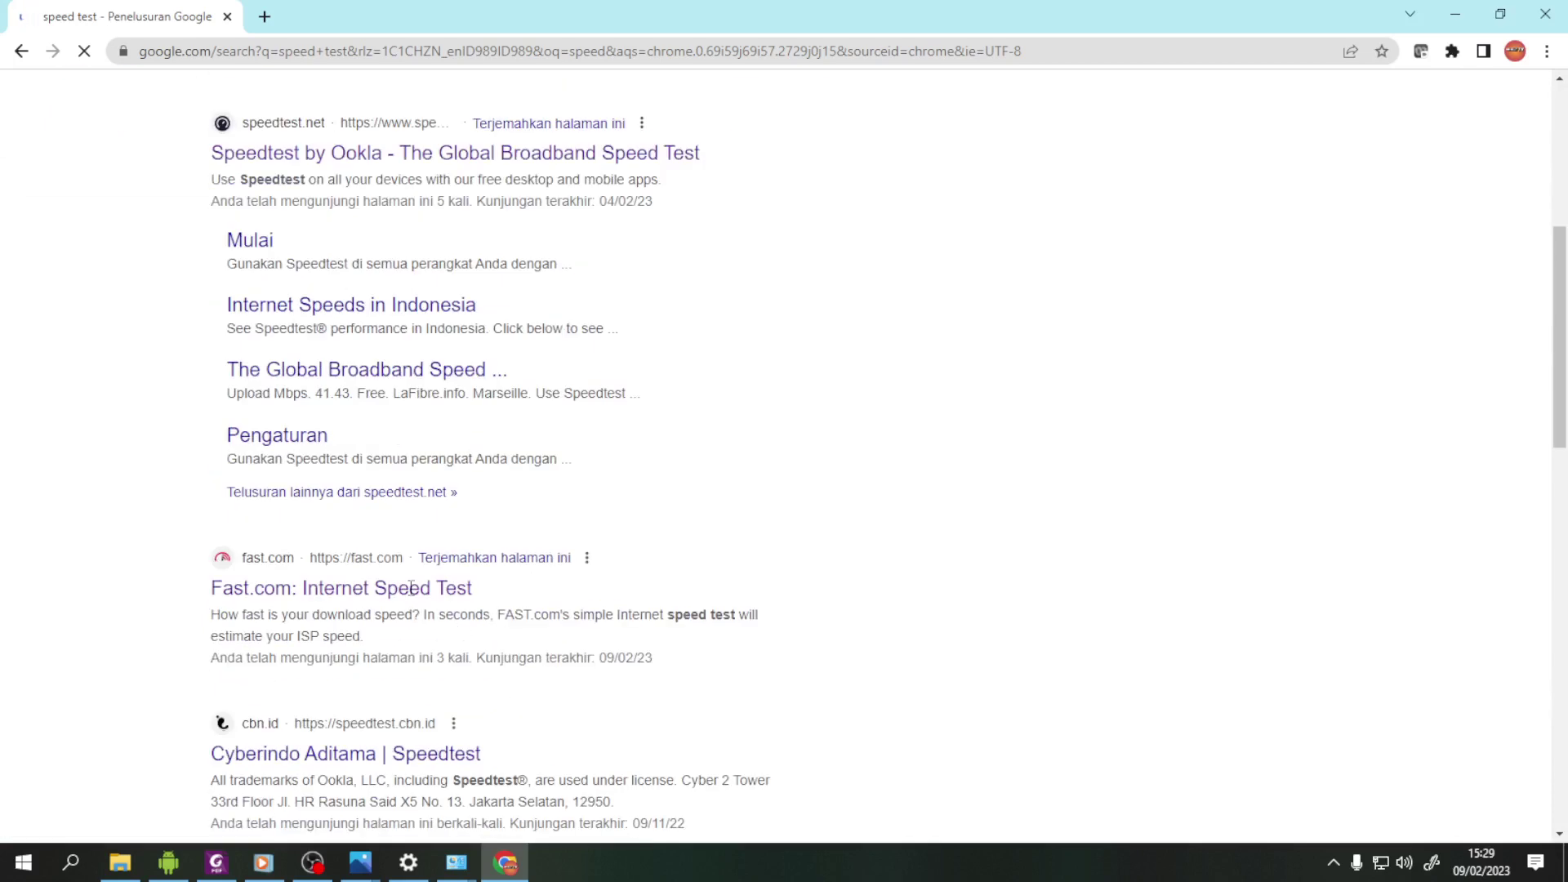
left_click(366, 599)
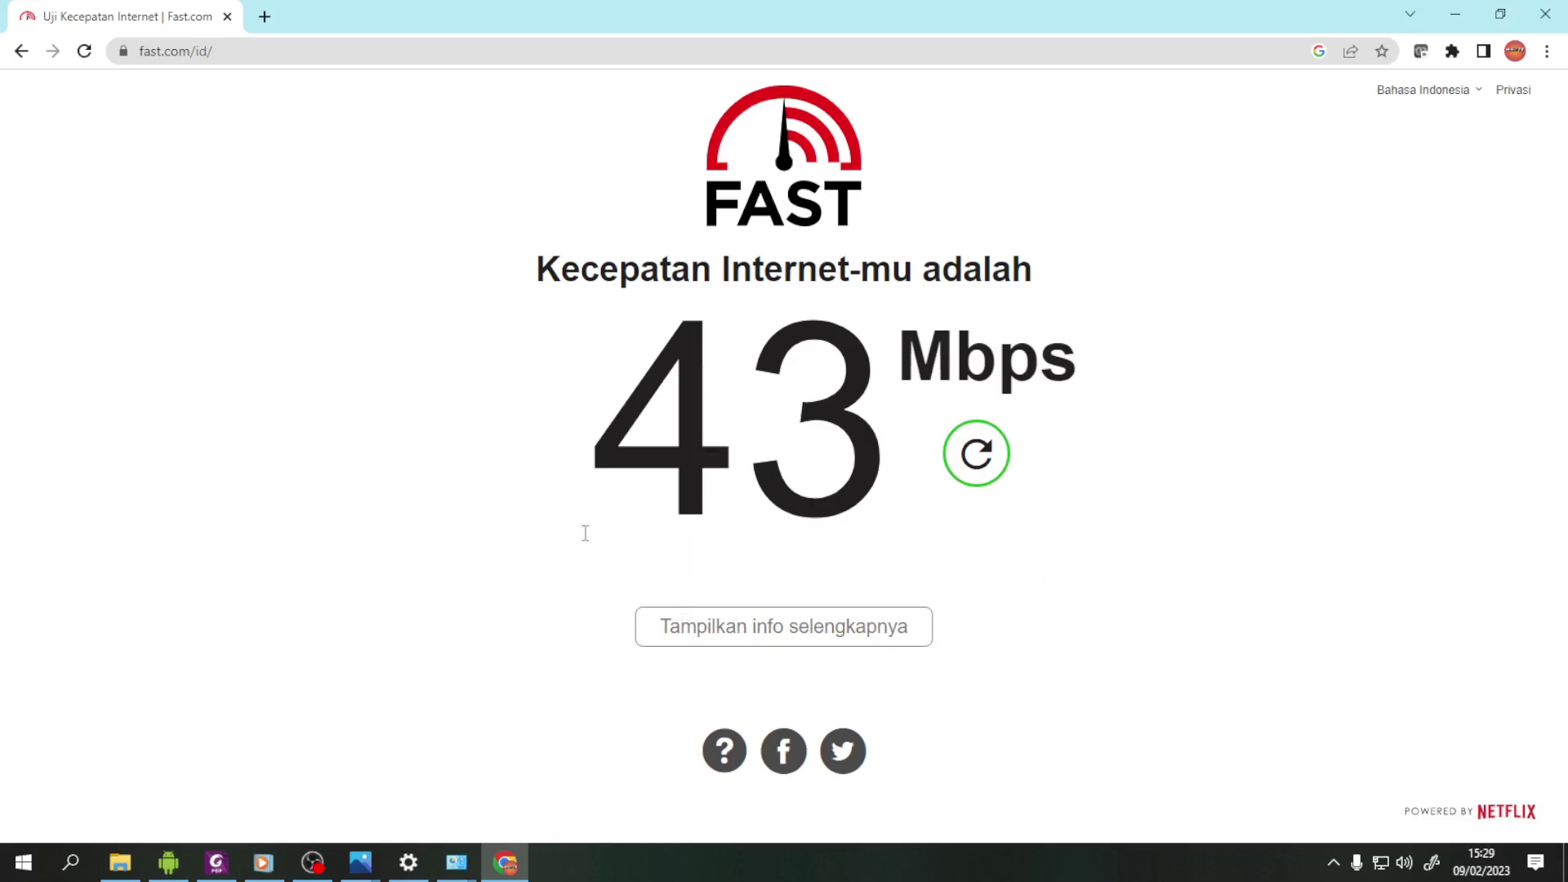
key("ctrl+t")
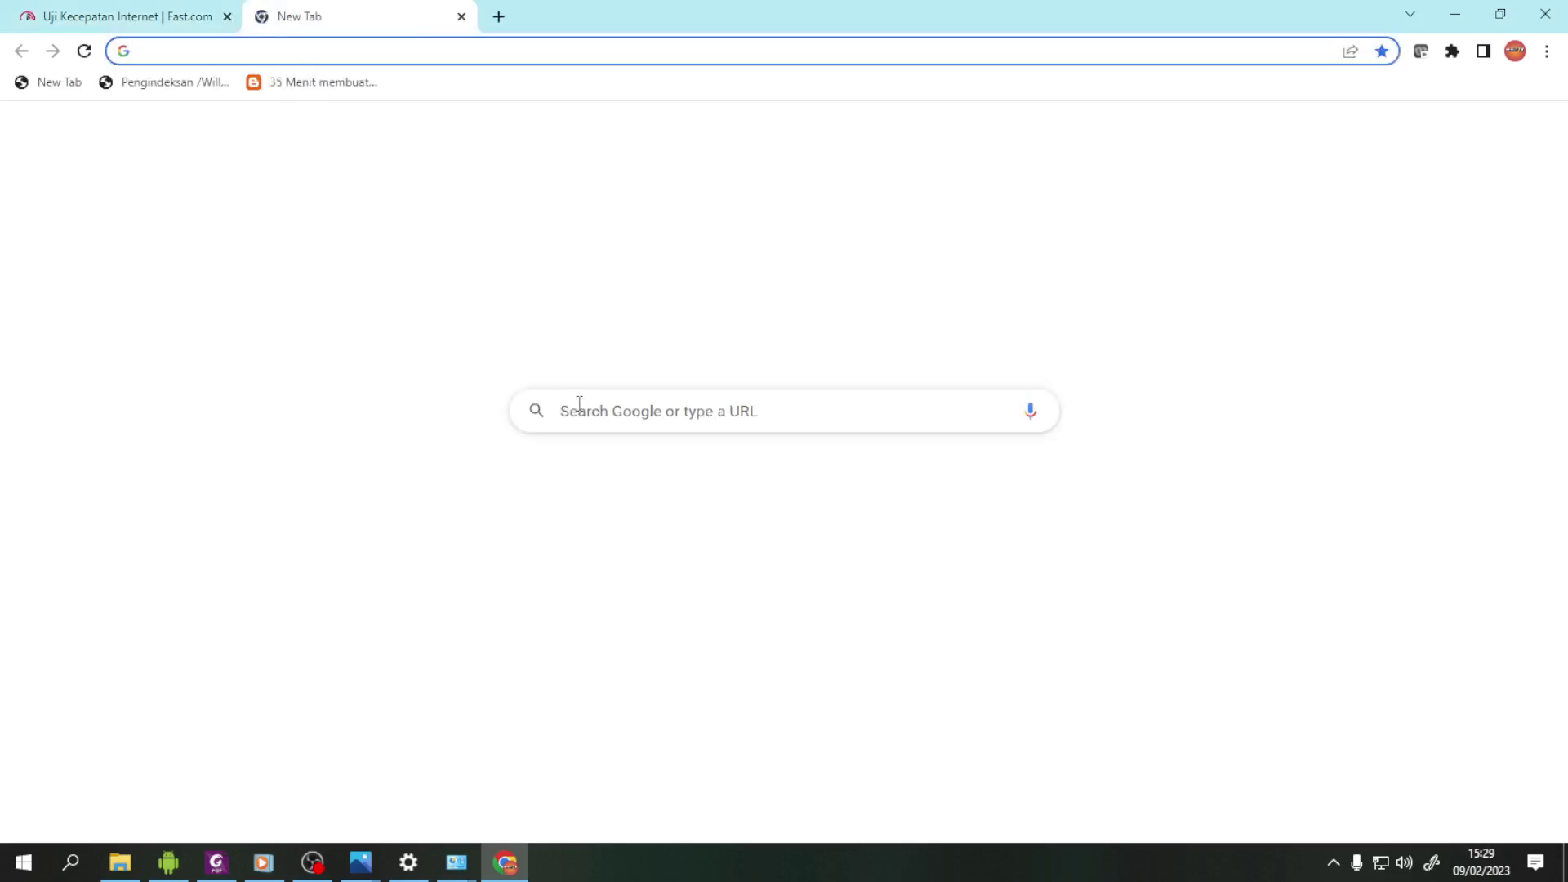
- Search Google for 'detik', open the detikNews page, and minimize Chrome
left_click(594, 411)
type("detik")
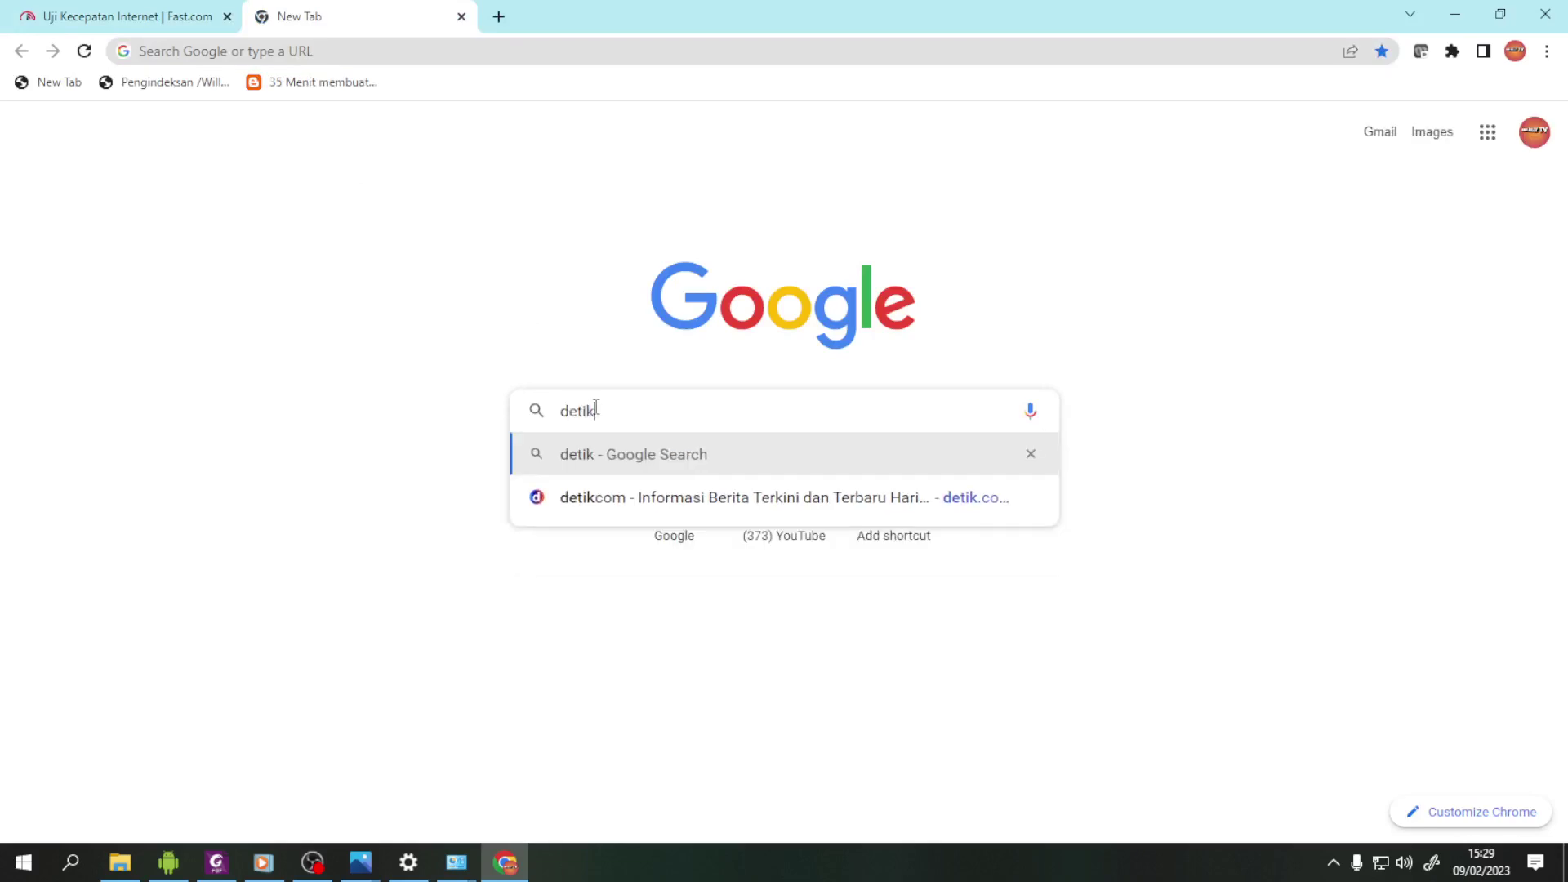
key("Return")
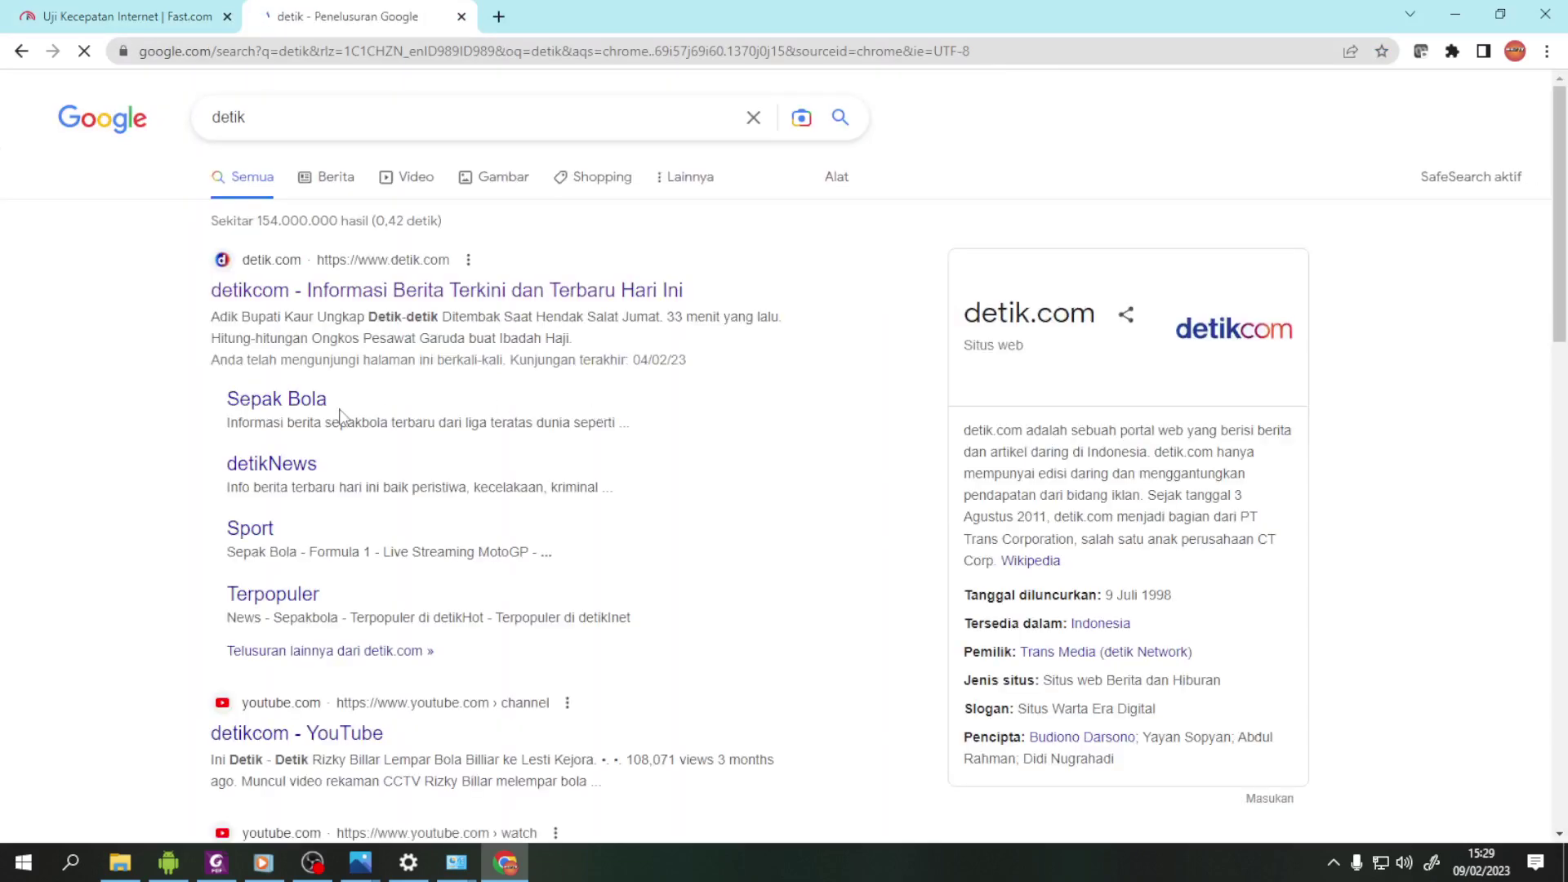
left_click(301, 467)
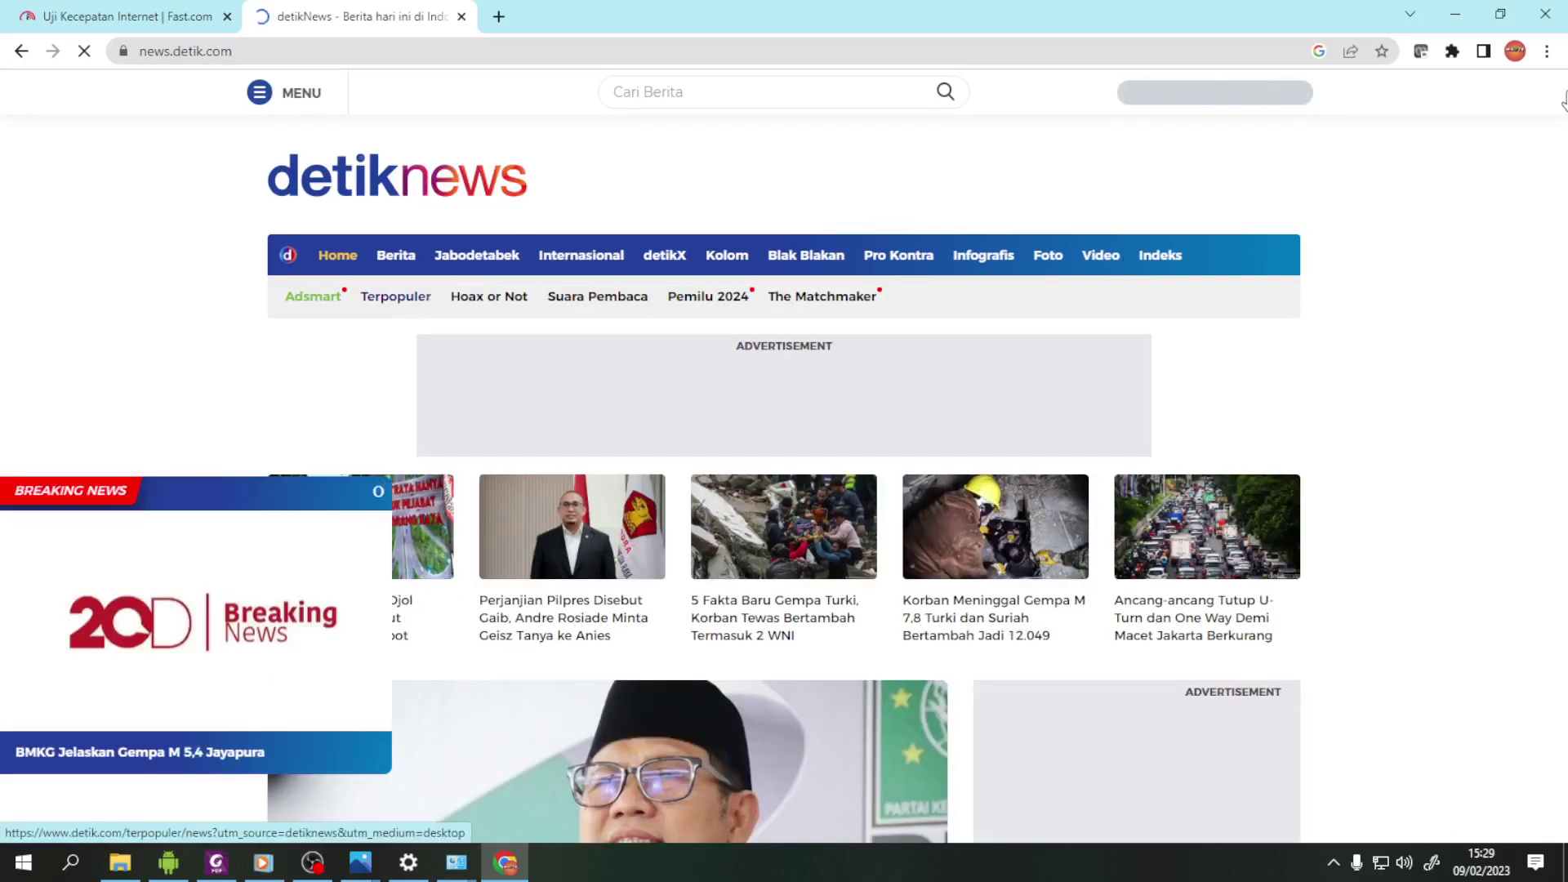
left_click(1456, 19)
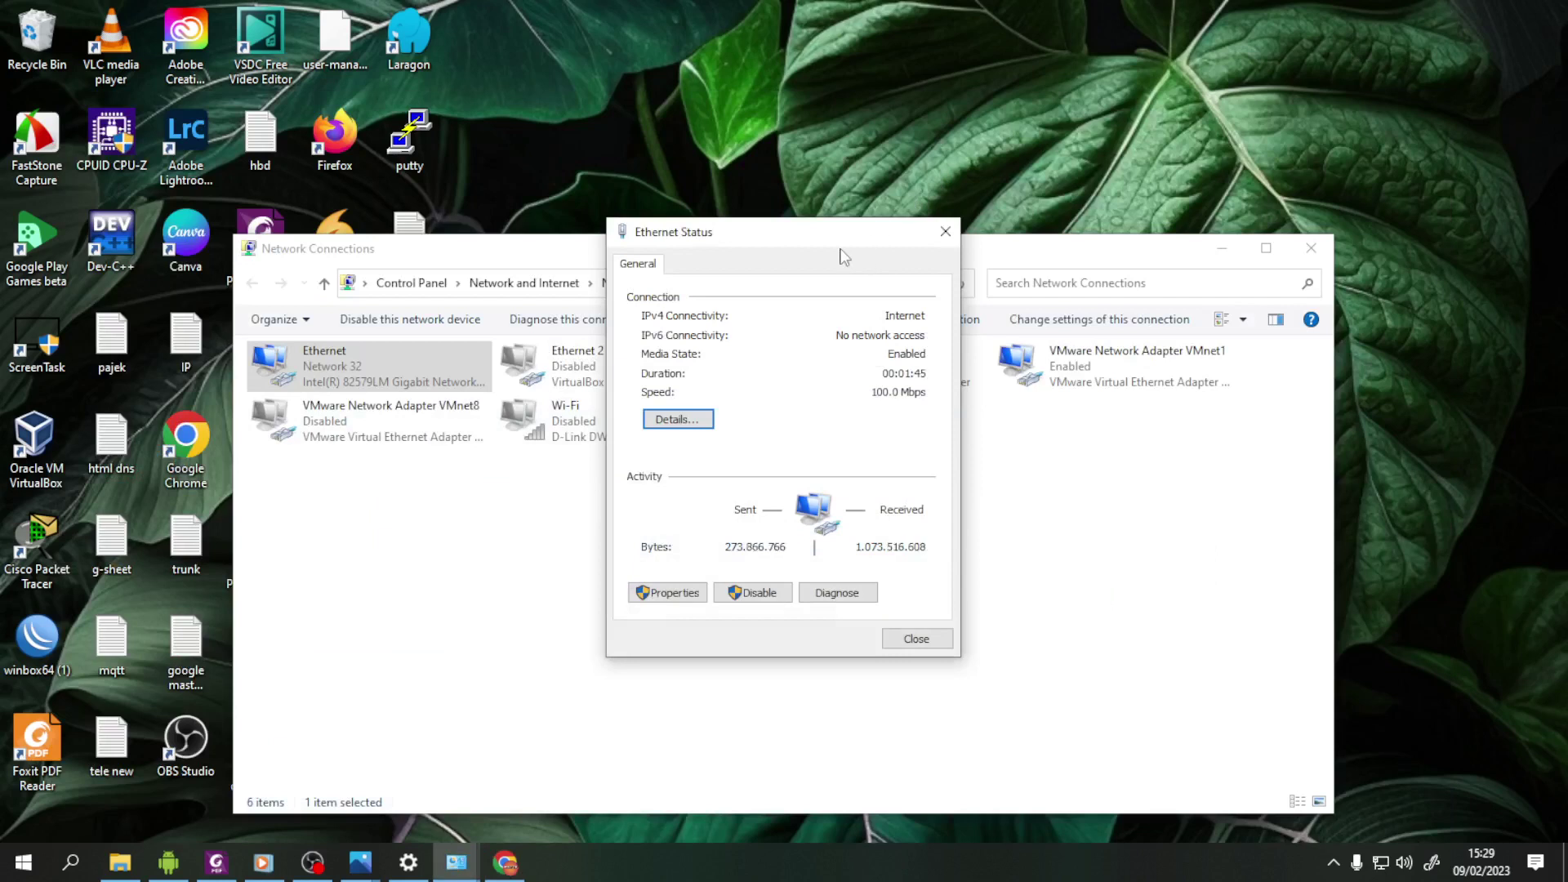
- Open Ethernet details and check the 192.168.60.50 address, default gateway and DHCP server 192.168.60.1
left_click(843, 254)
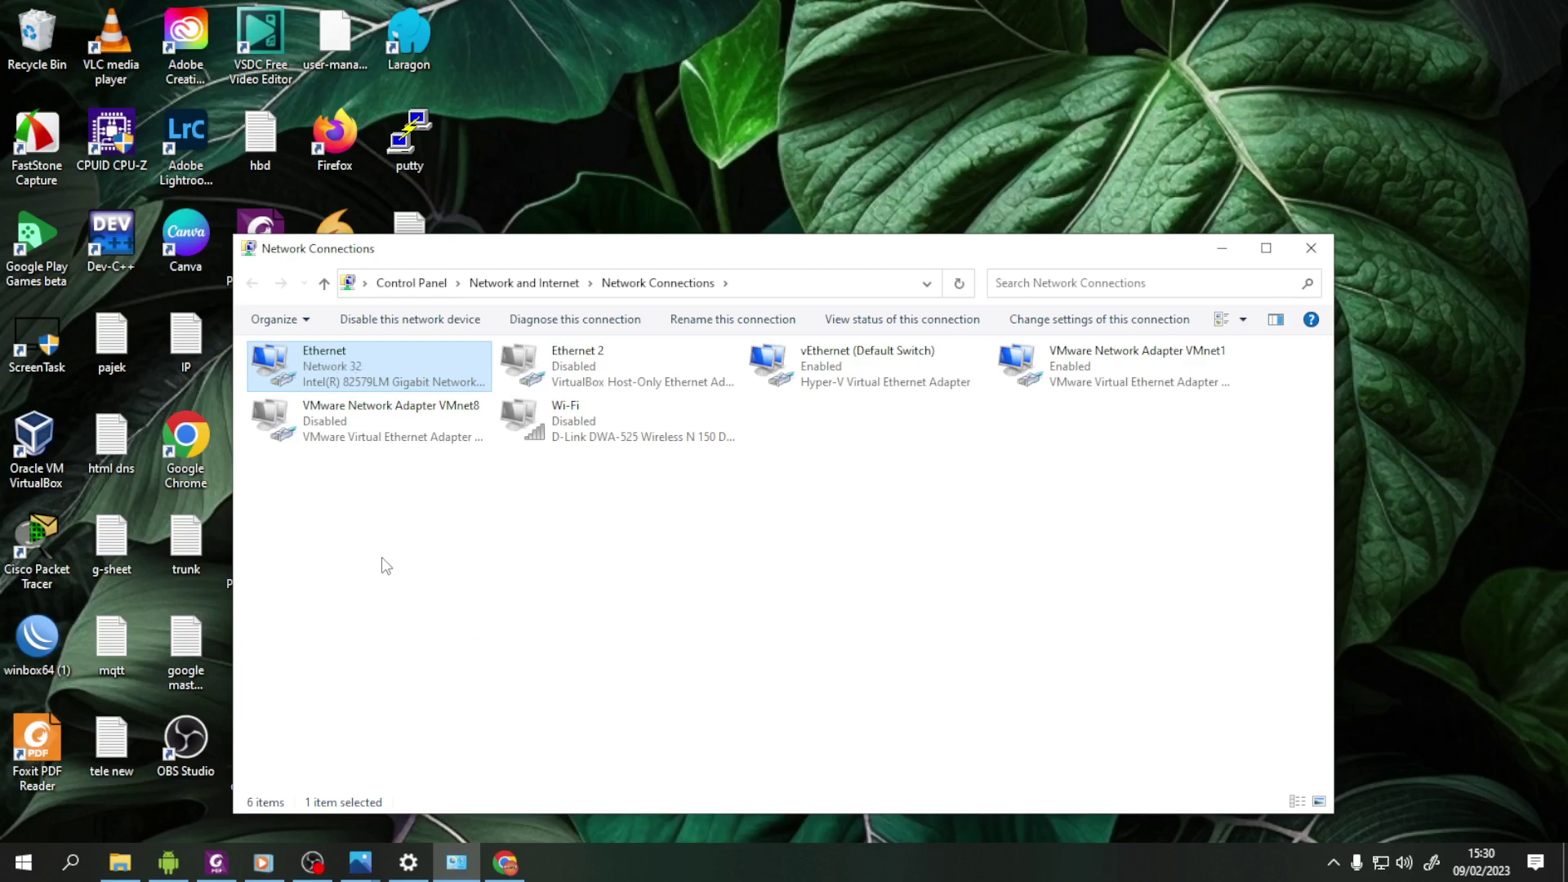
double_click(391, 382)
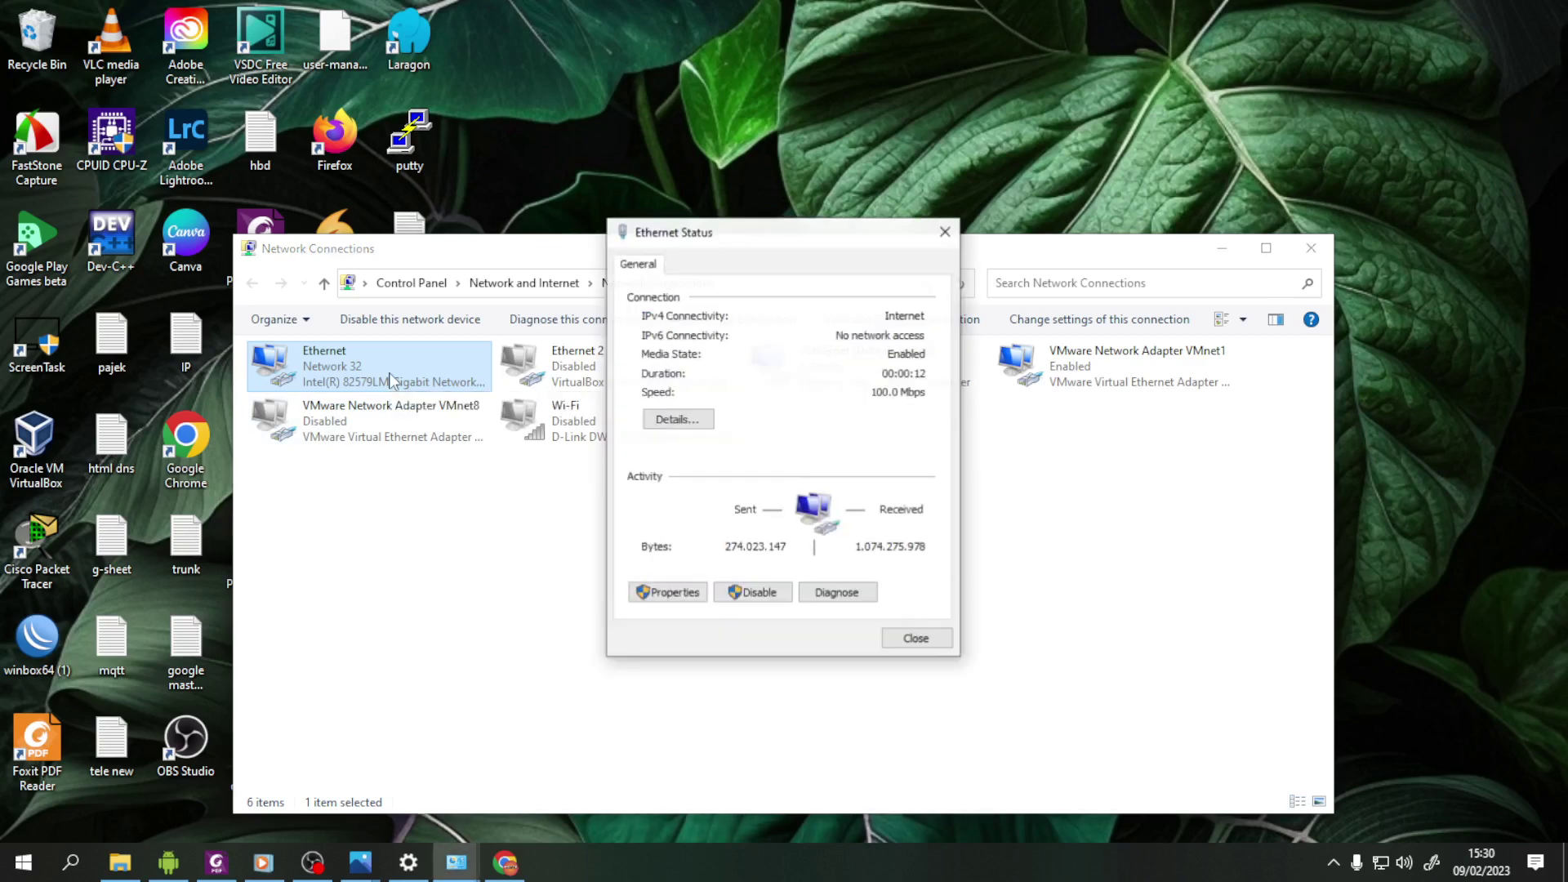
left_click(672, 420)
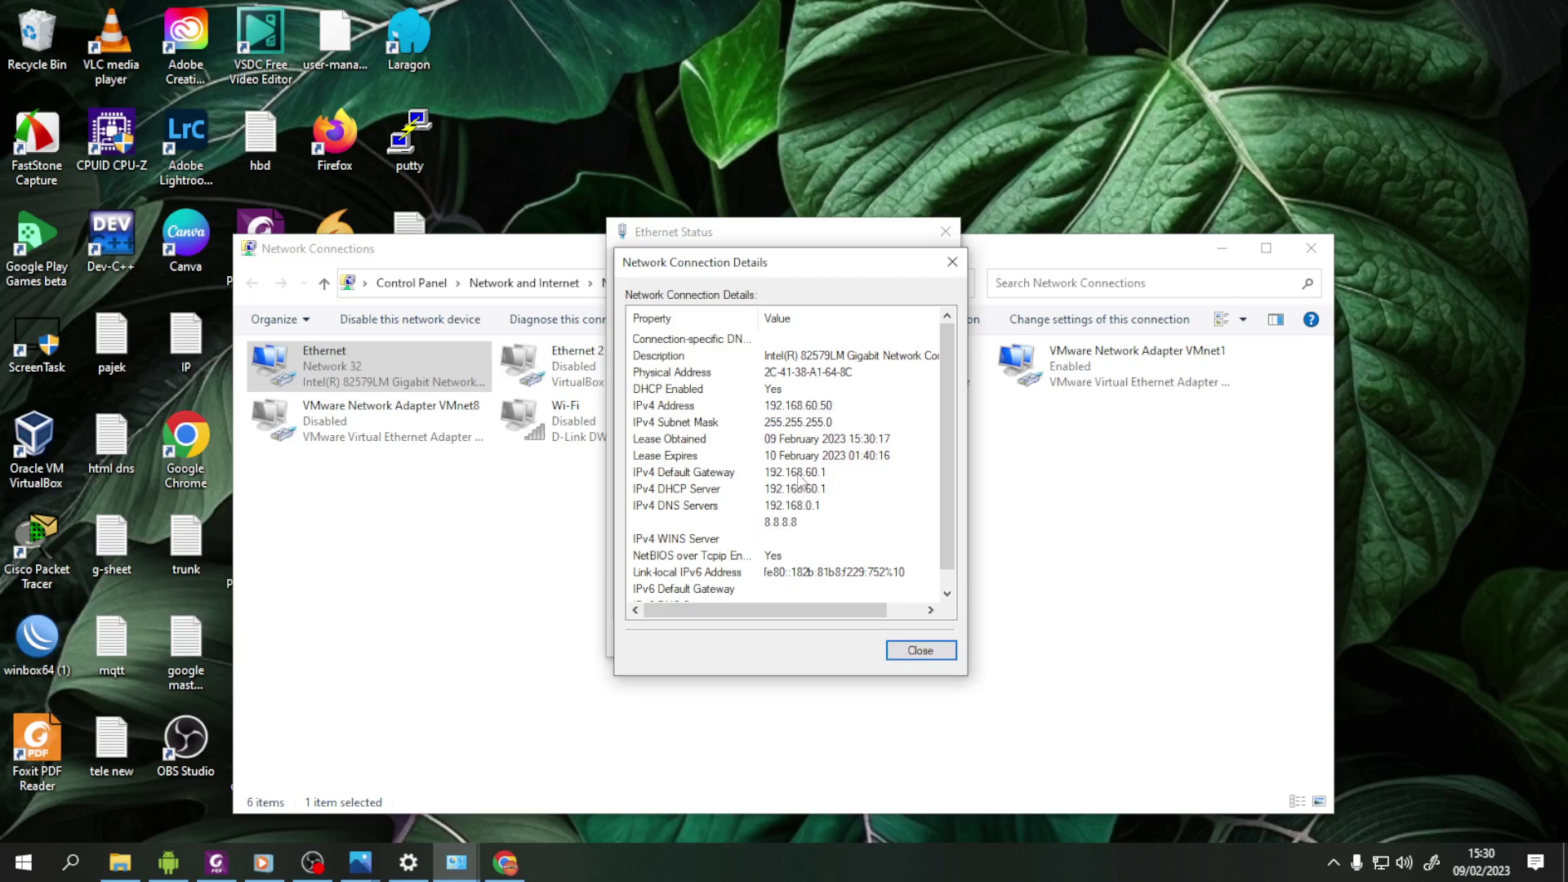
left_click(798, 474)
left_click(803, 490)
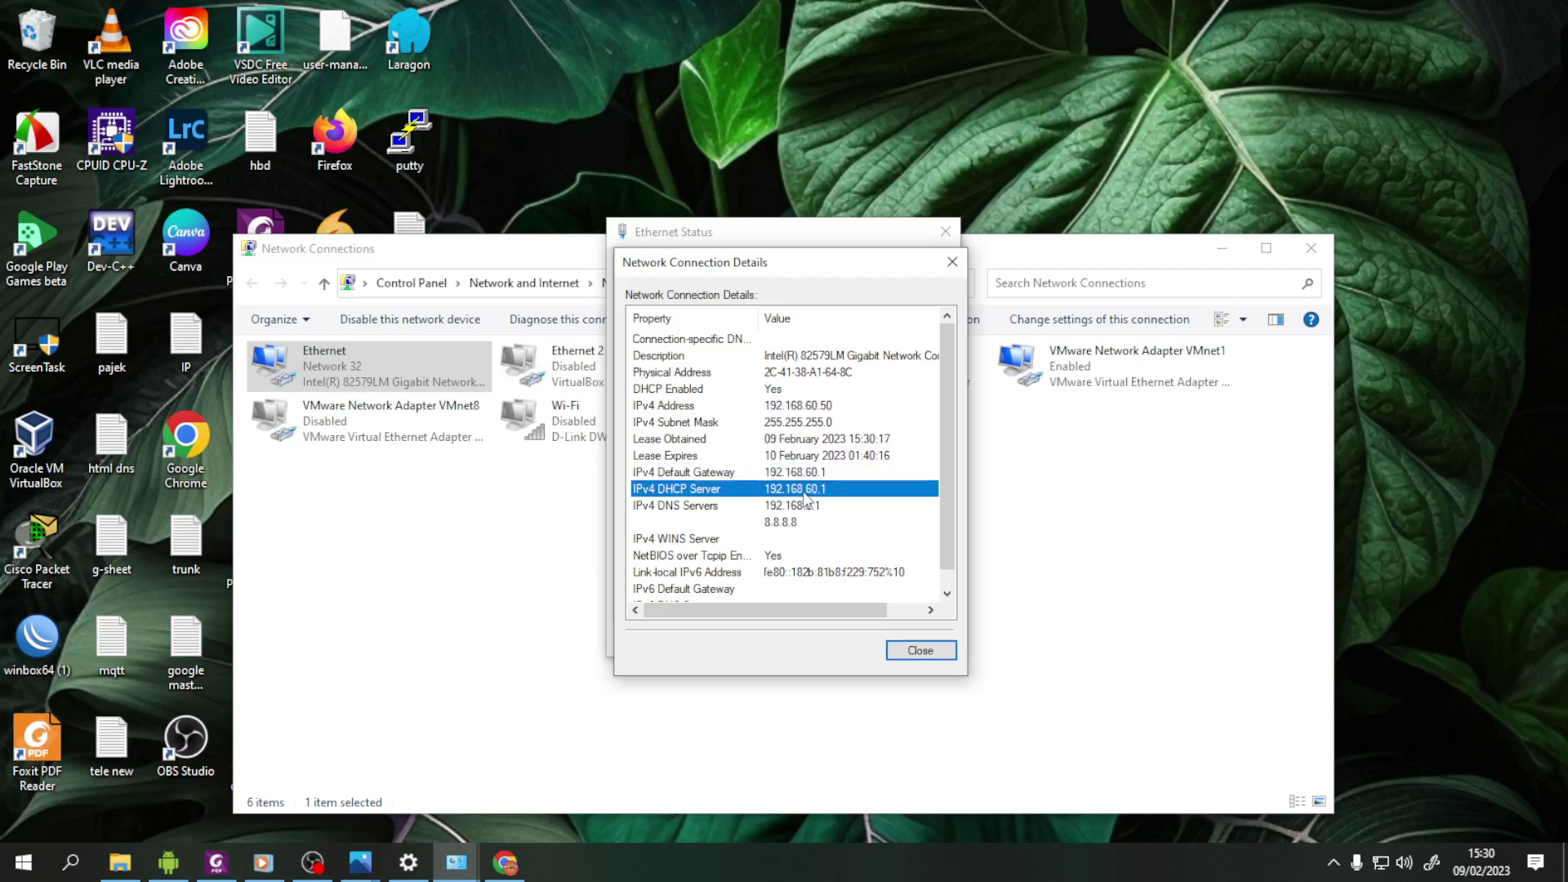
- Close the details, Ethernet Status and Network Connections windows, returning to Chrome
left_click(896, 658)
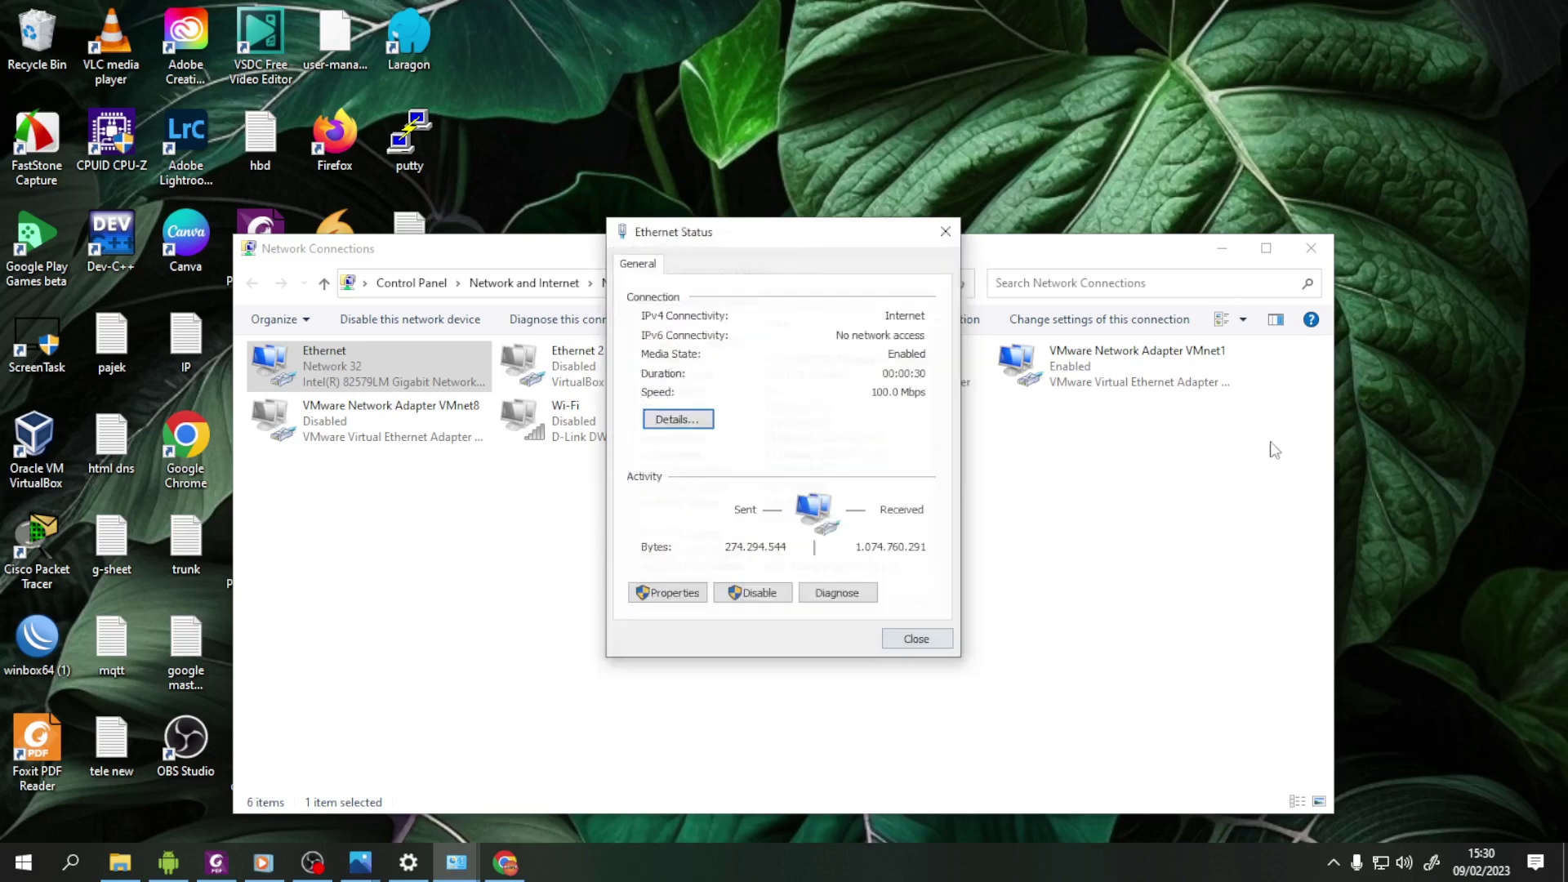
left_click(946, 232)
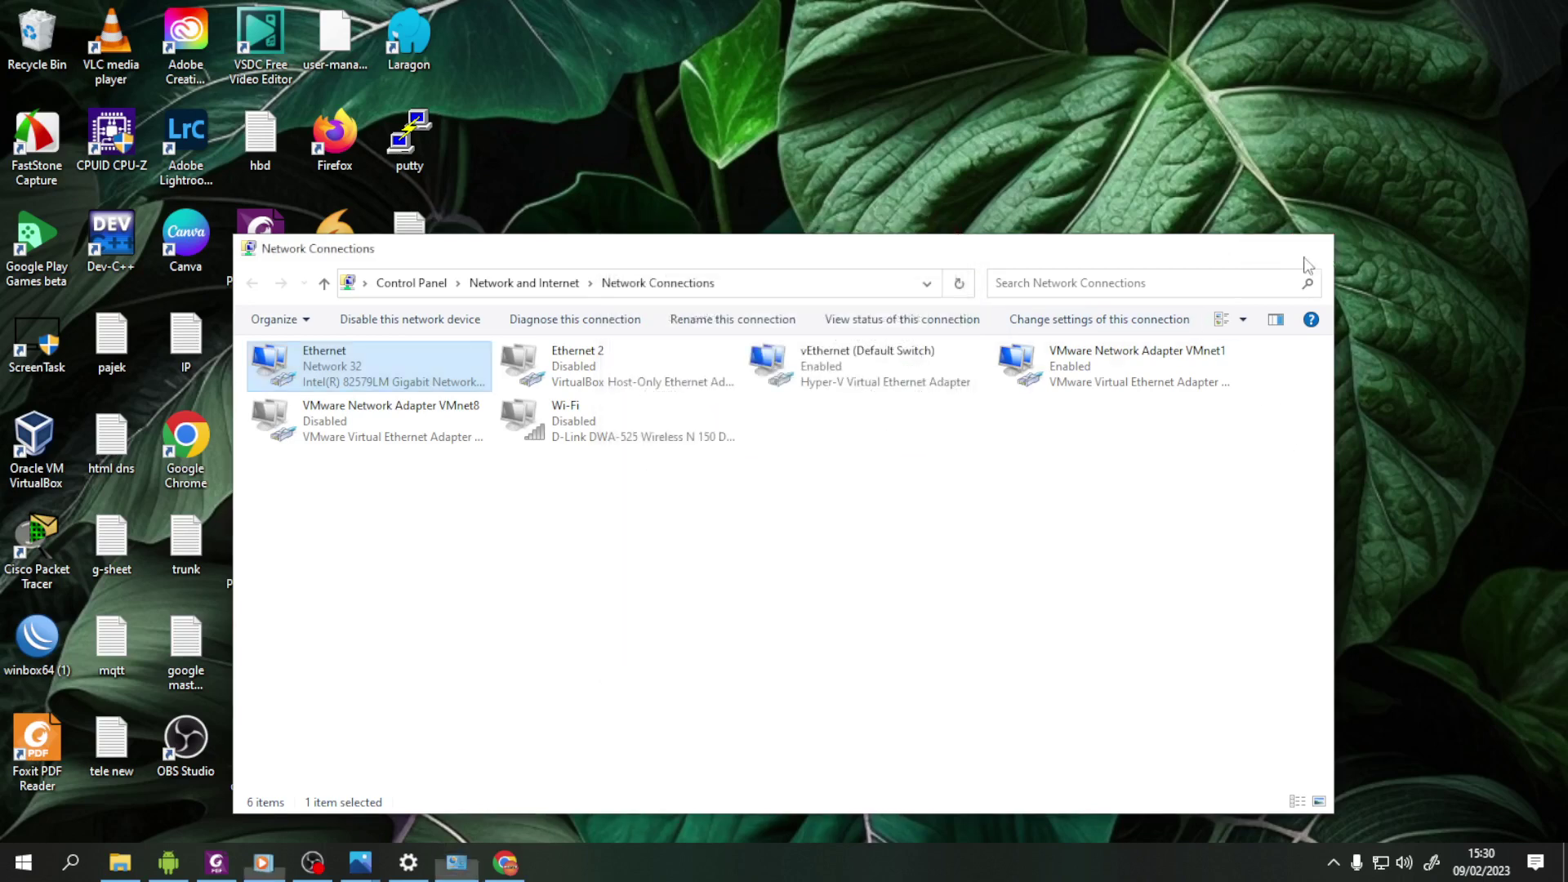
left_click(1311, 248)
left_click(458, 863)
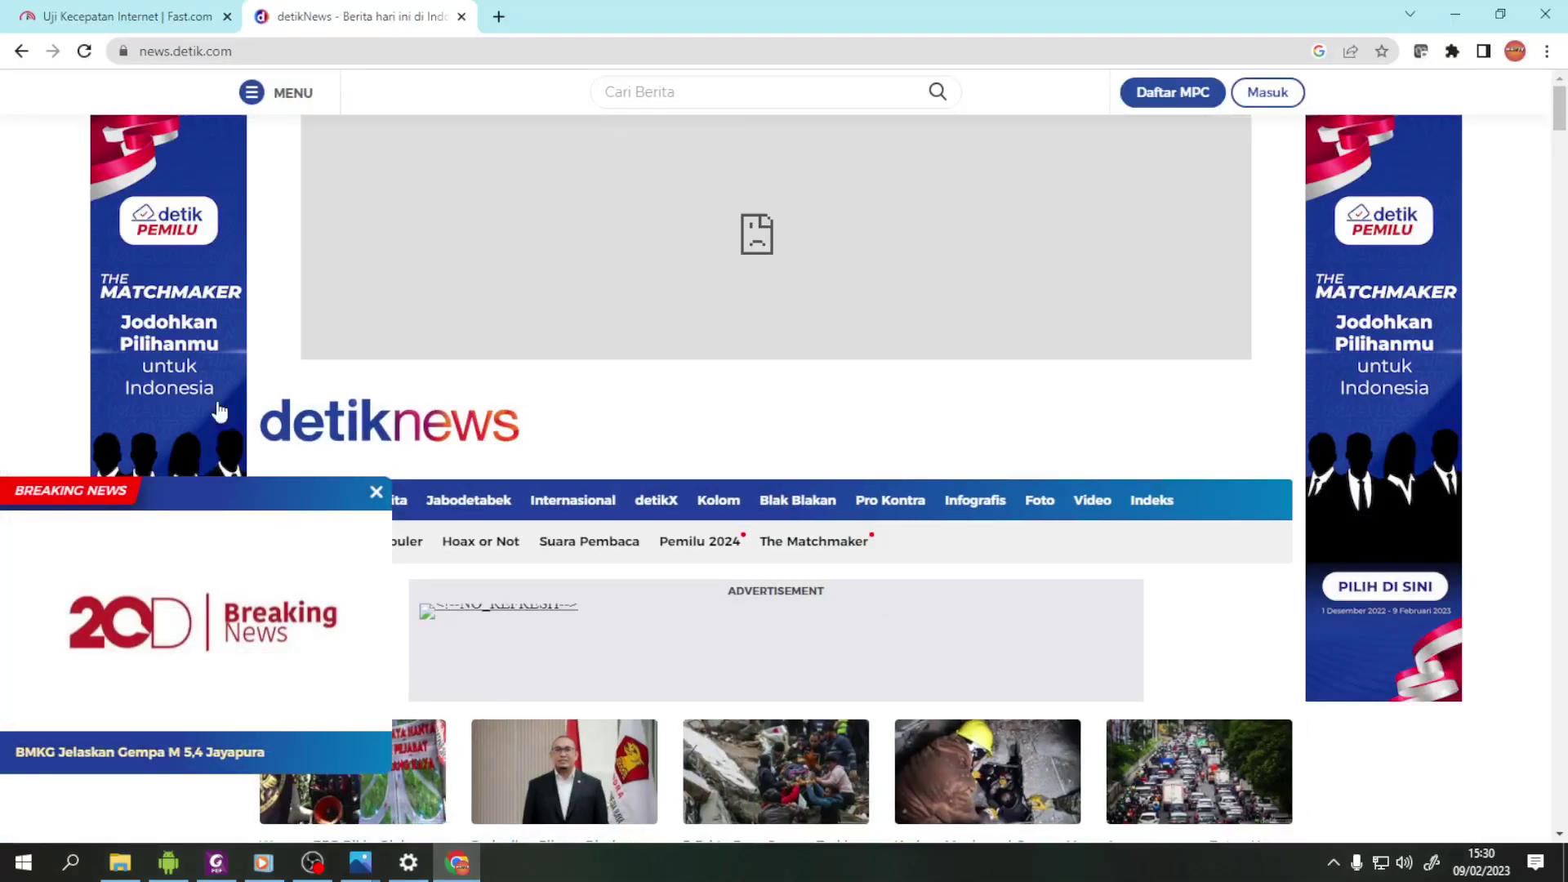
- Close the detikNews tab, rerun the Fast.com test to 45 Mbps, and start a new-tab search
left_click(462, 16)
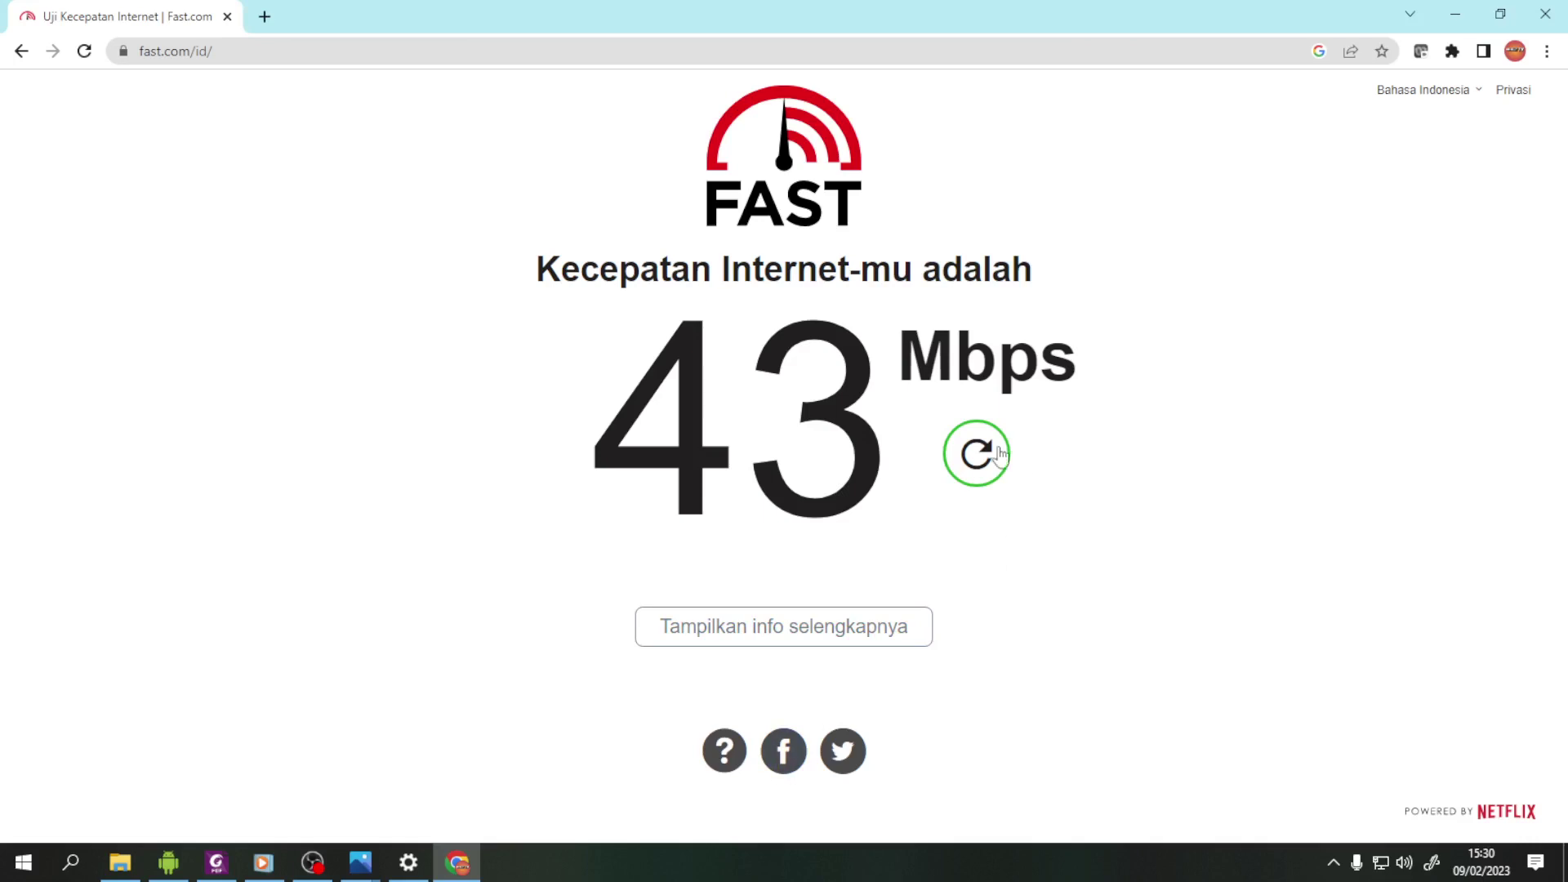
left_click(977, 454)
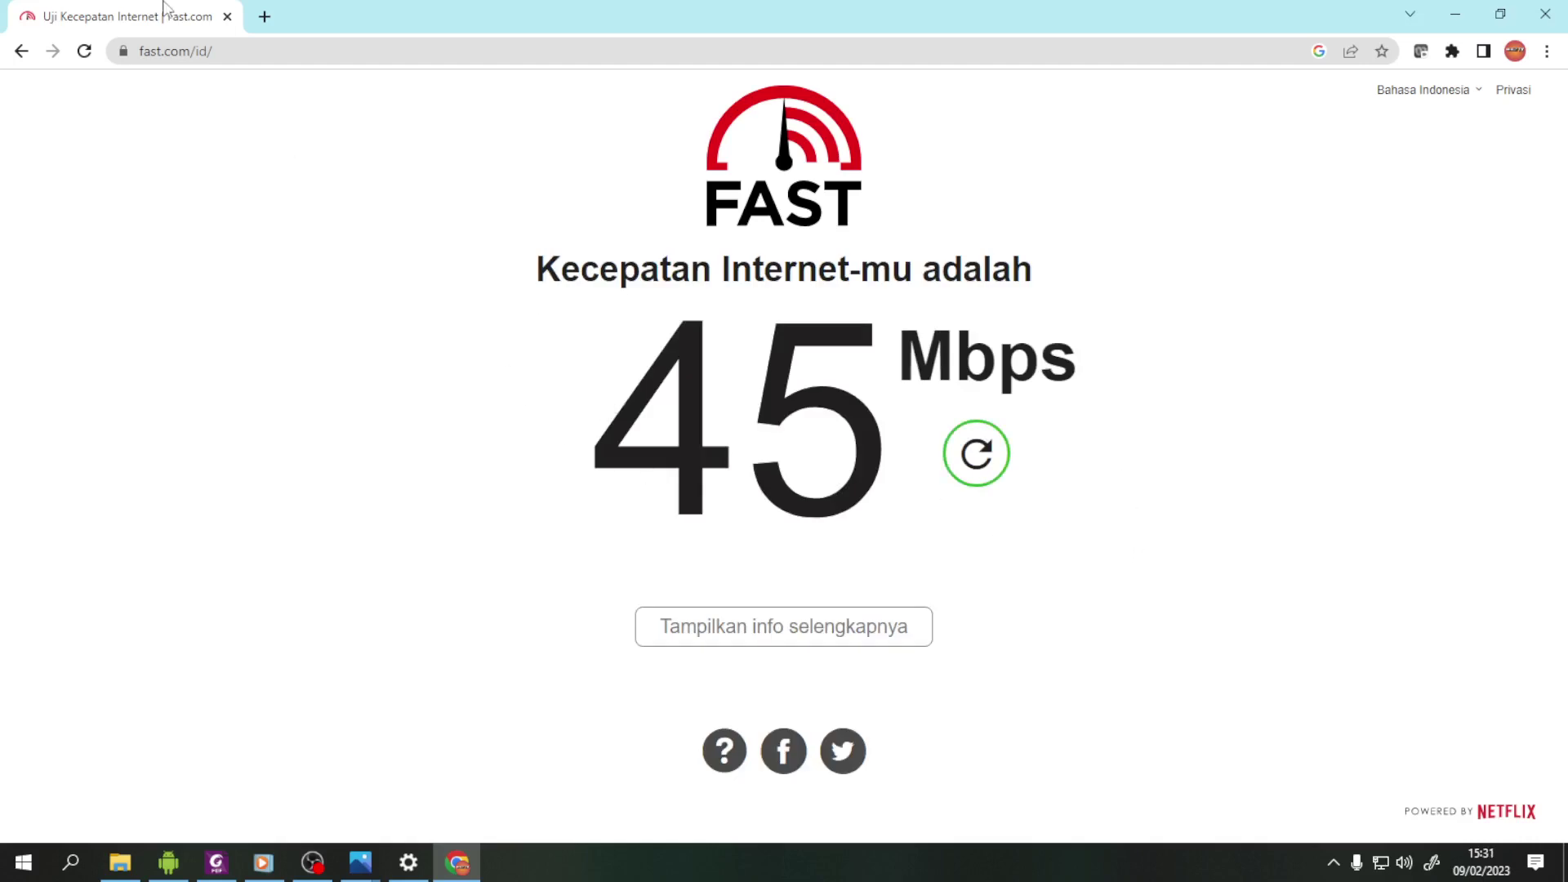
left_click(265, 17)
left_click(630, 410)
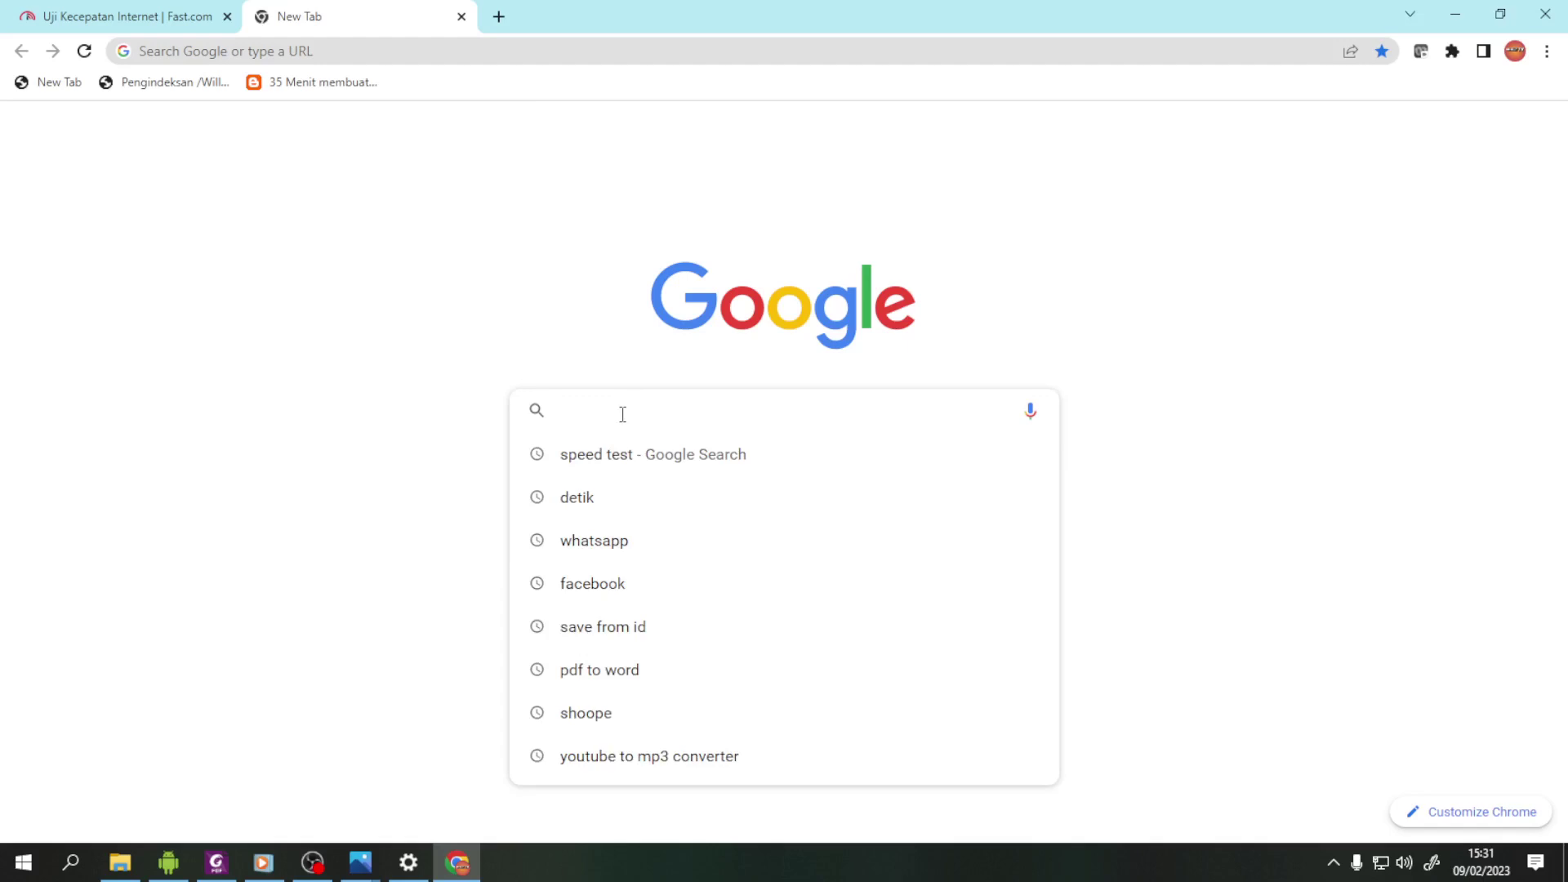
- Search Google for 'kompas' and open the Nasional section at nasional.kompas.com
type("kompas")
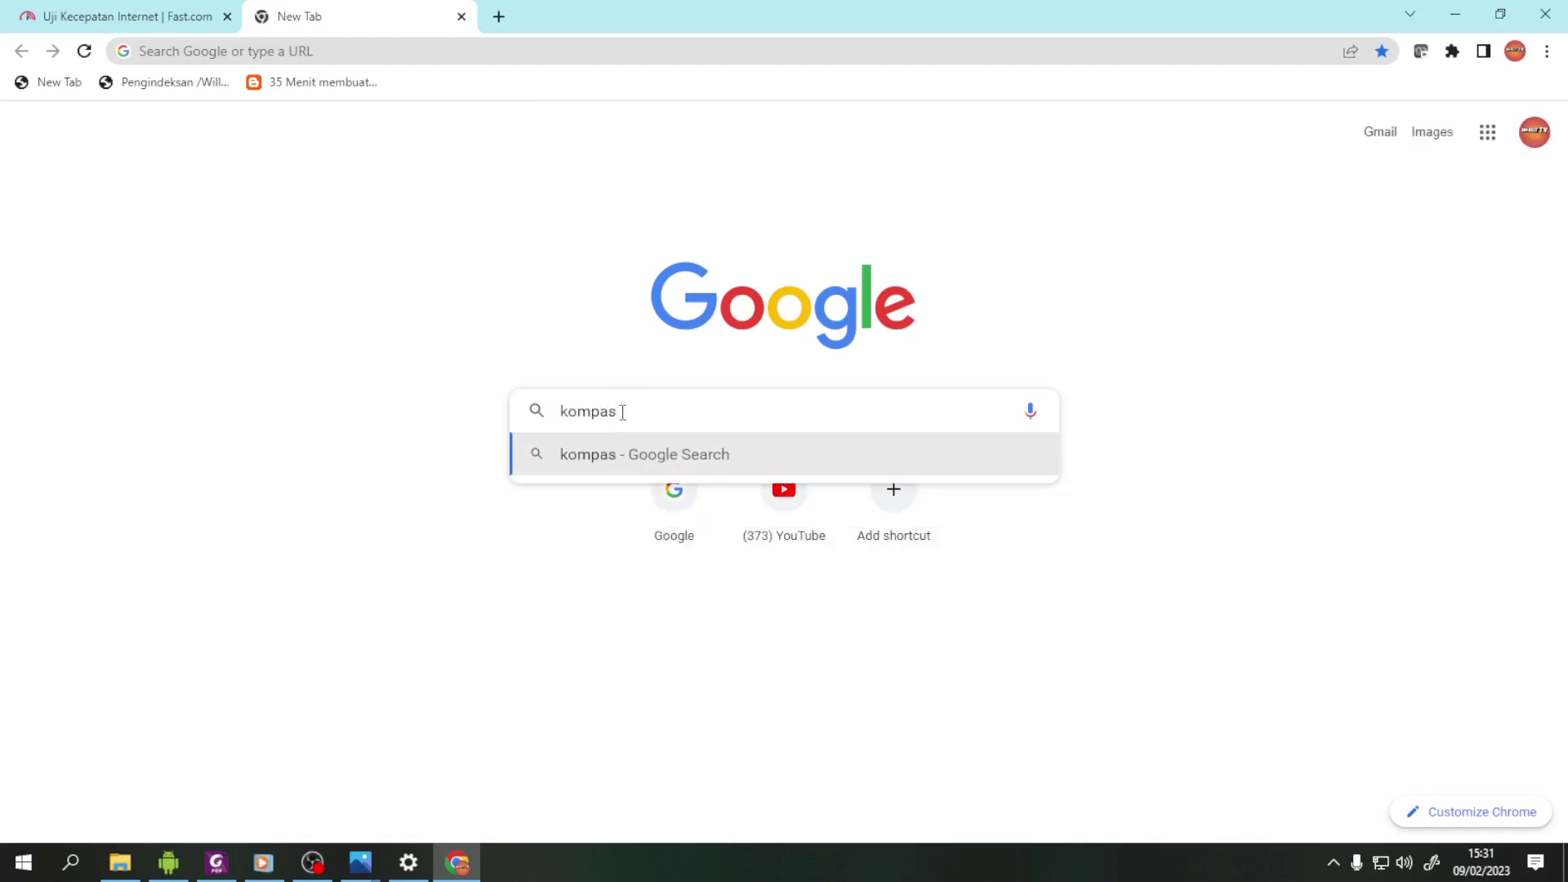
key("Return")
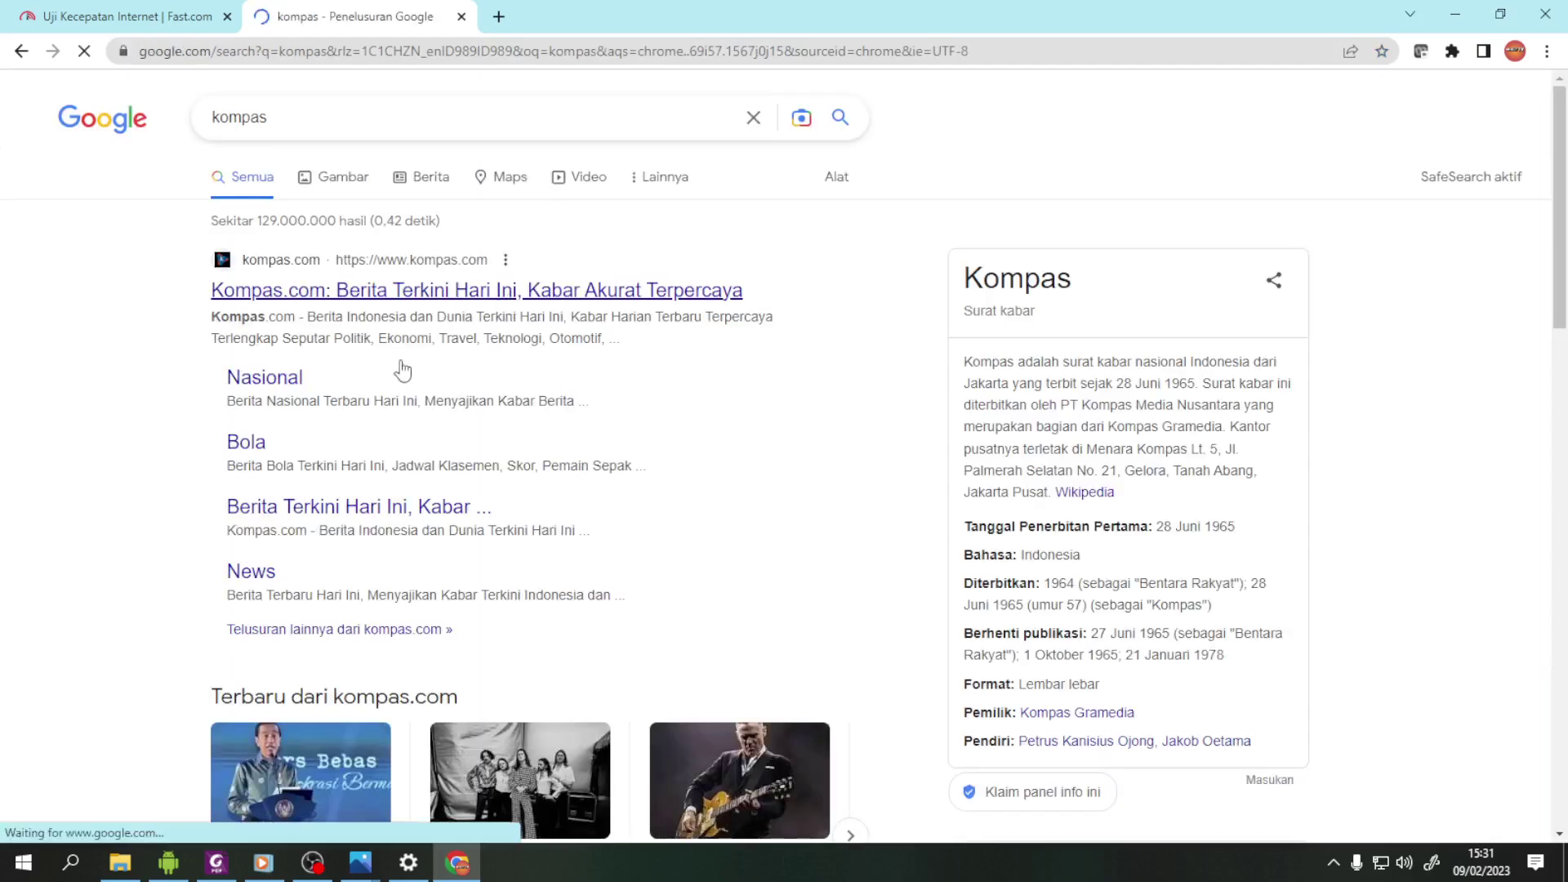
left_click(278, 381)
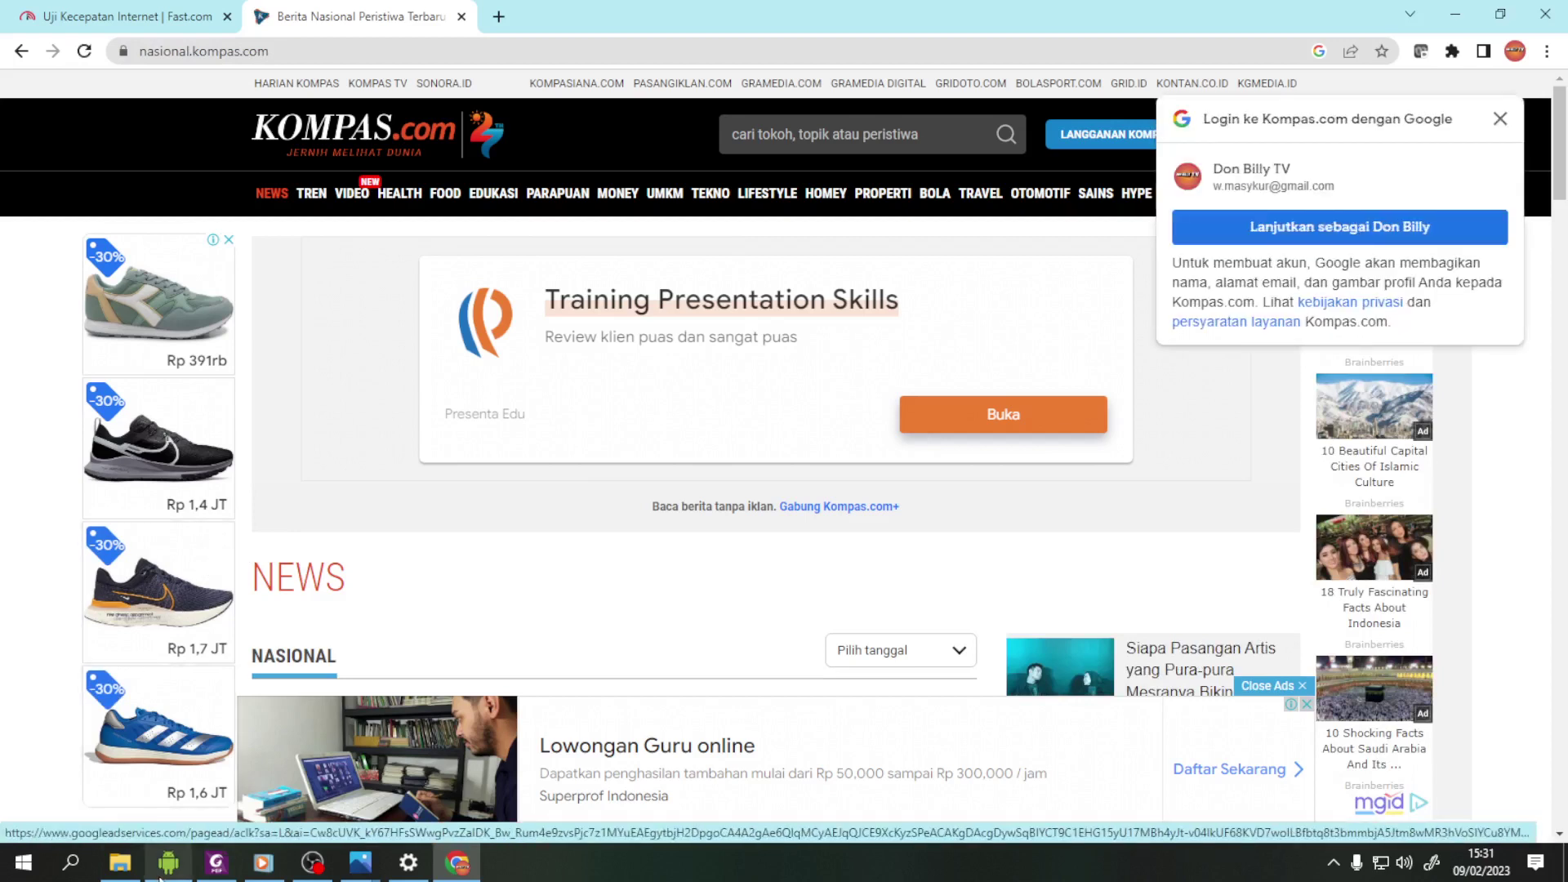
mouse_move(161, 871)
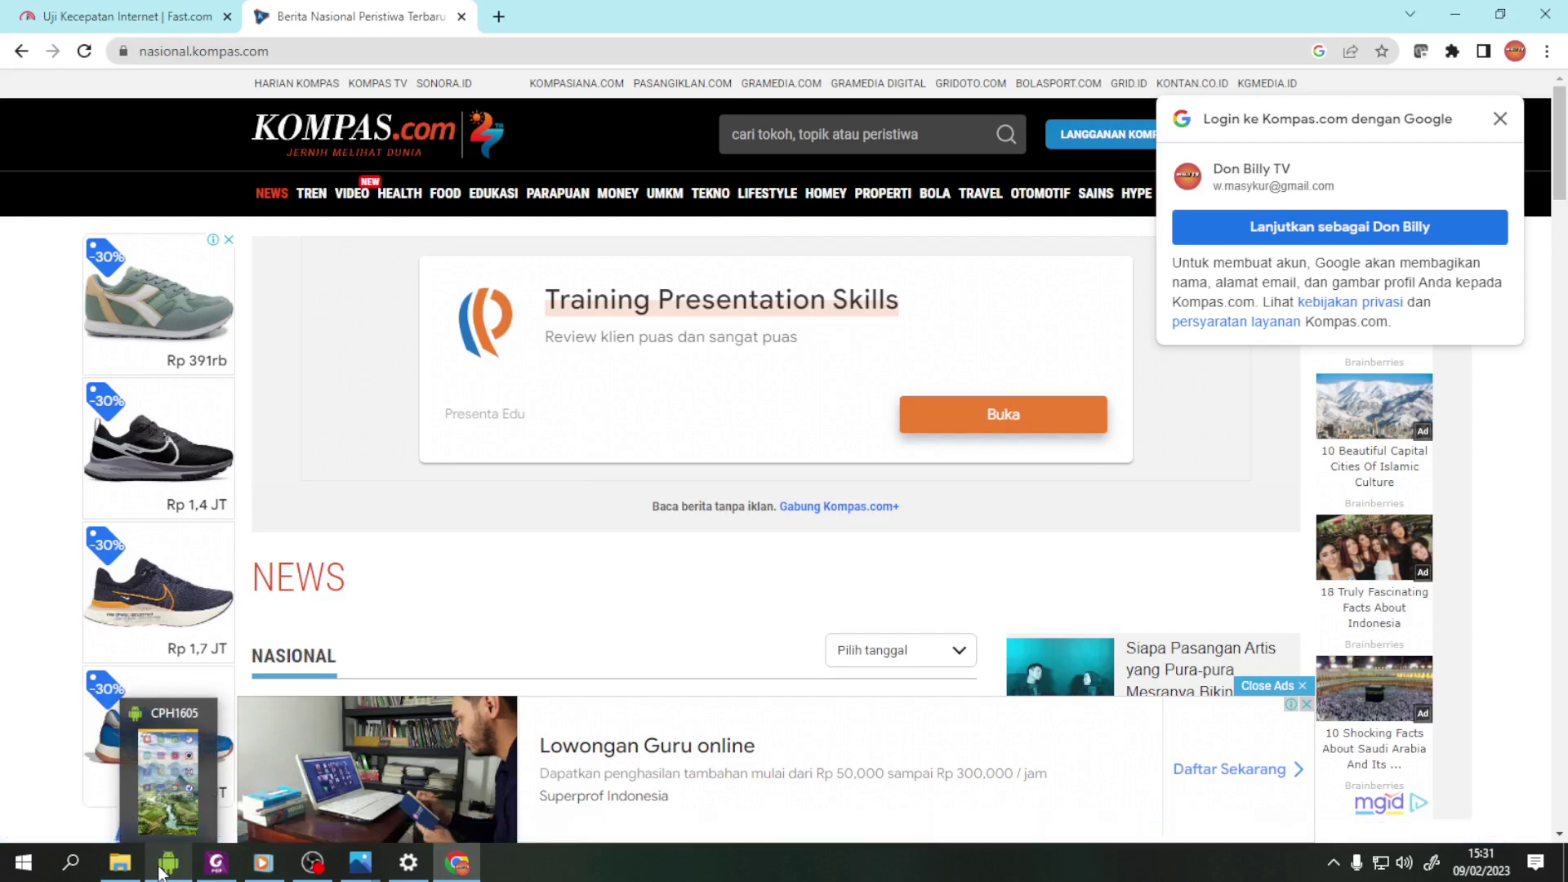
- Open the CPH1605 phone mirror window from the taskbar
mouse_move(112, 870)
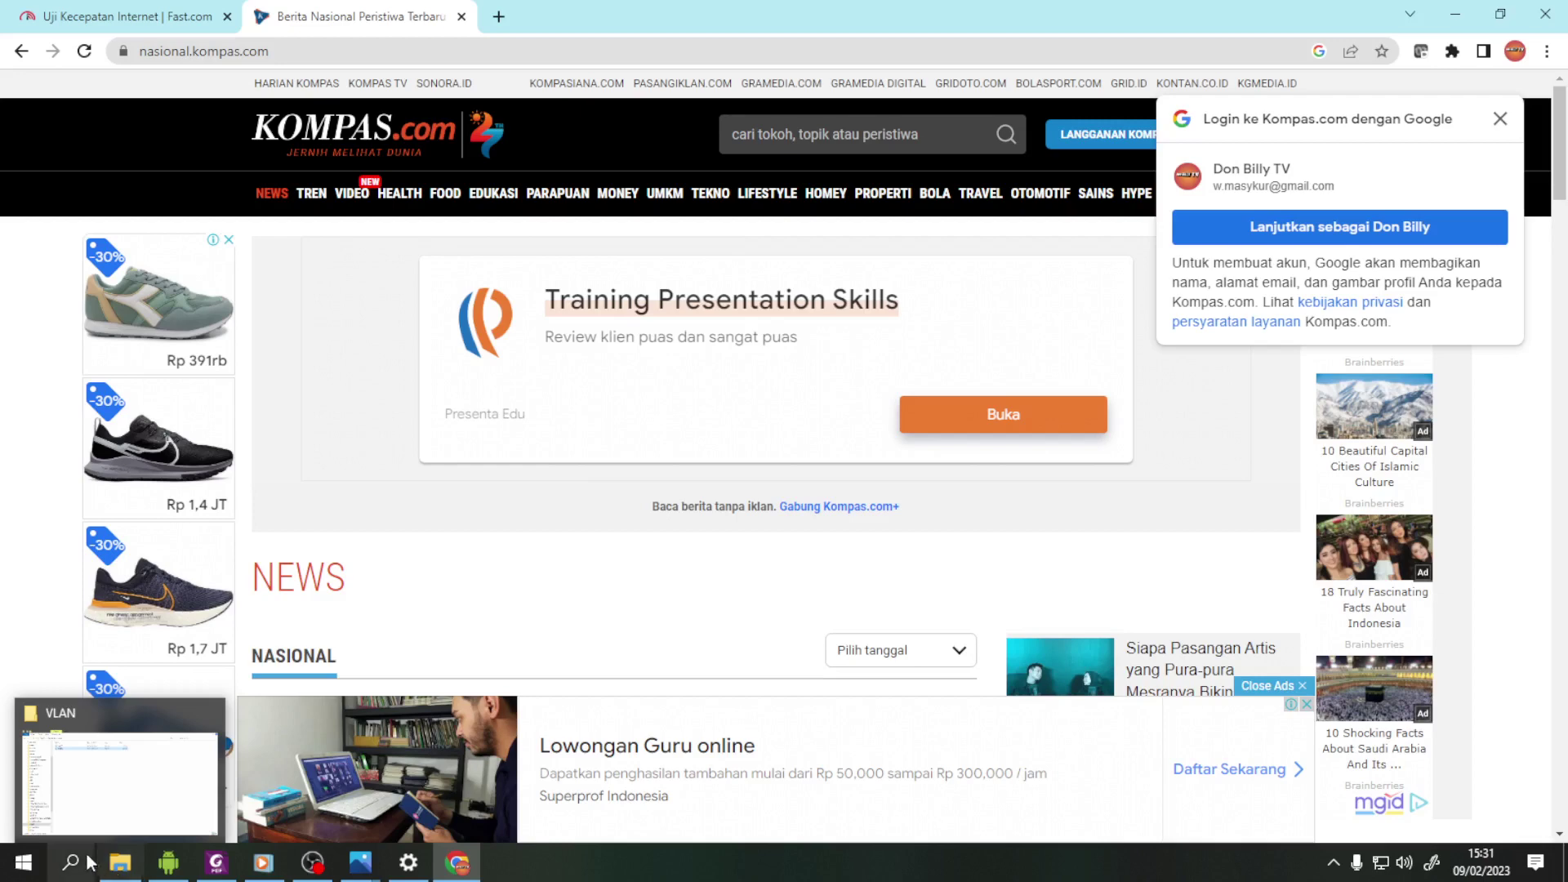
left_click(168, 863)
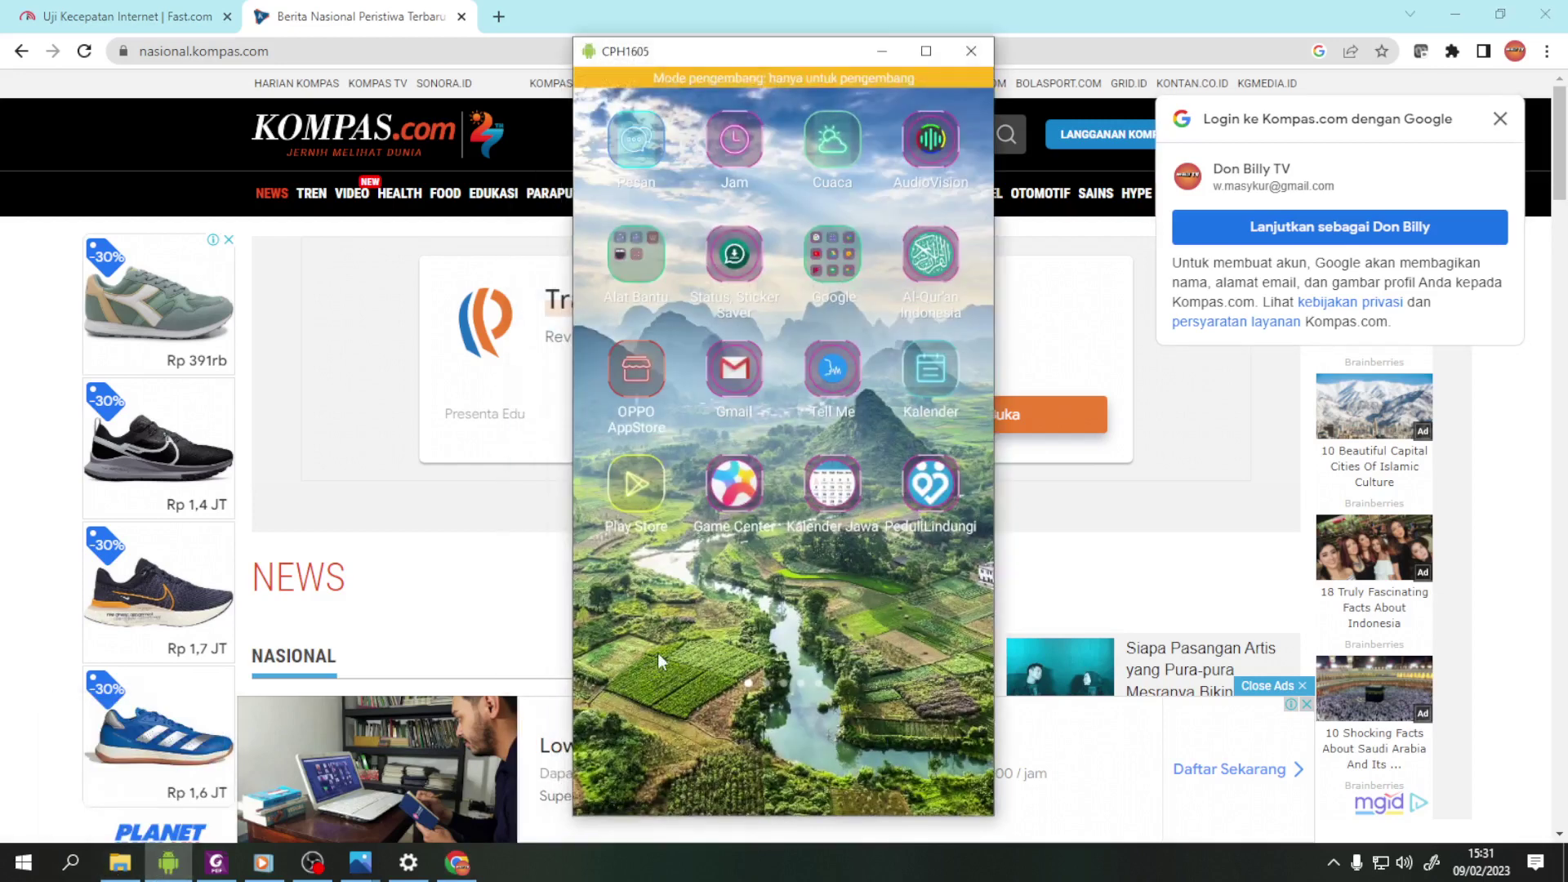